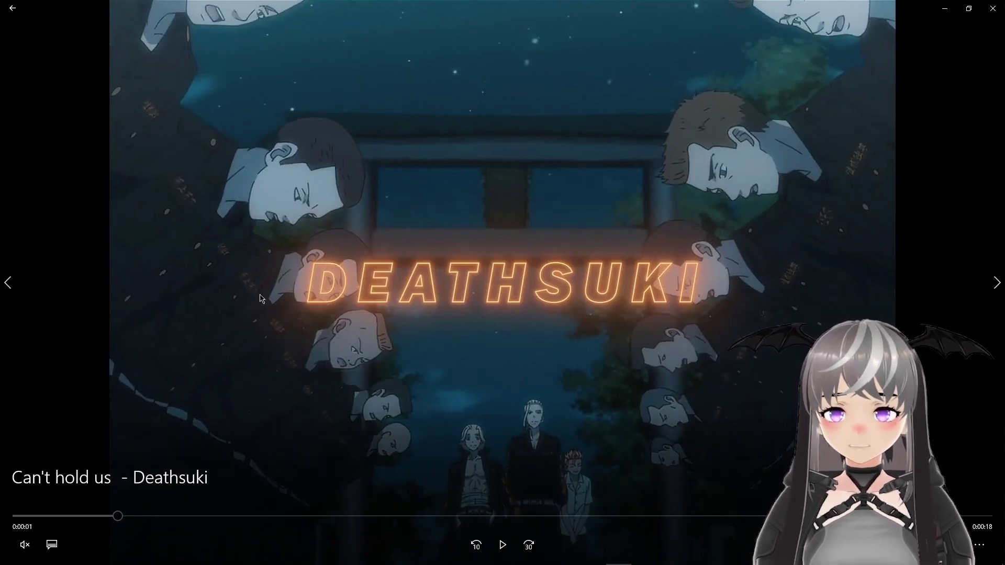
# Review the neon DEATHSUKI title intro in the finished Can't hold us edit, replaying and pausing it within the first few seconds.
pyautogui.click(90, 516)
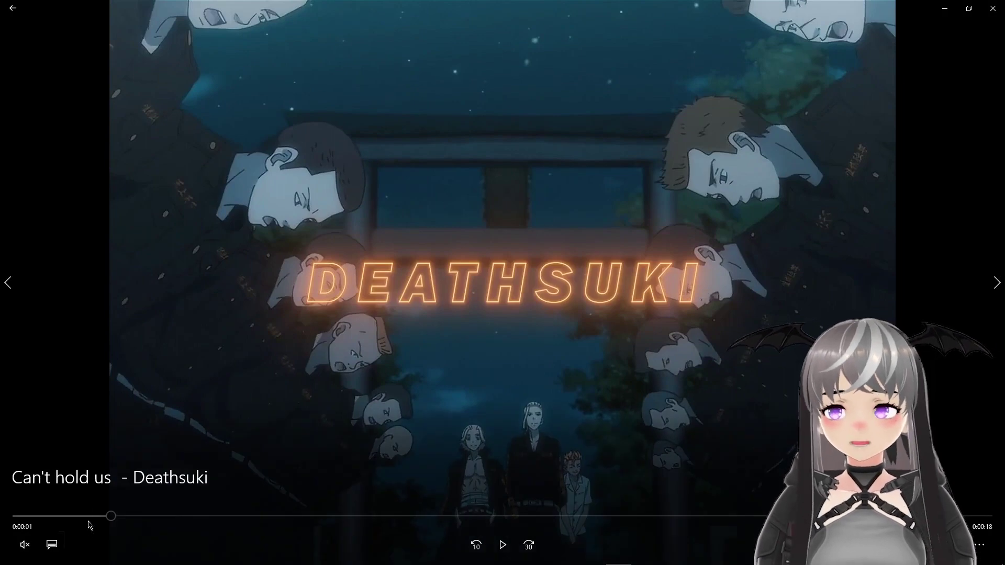
pyautogui.click(87, 521)
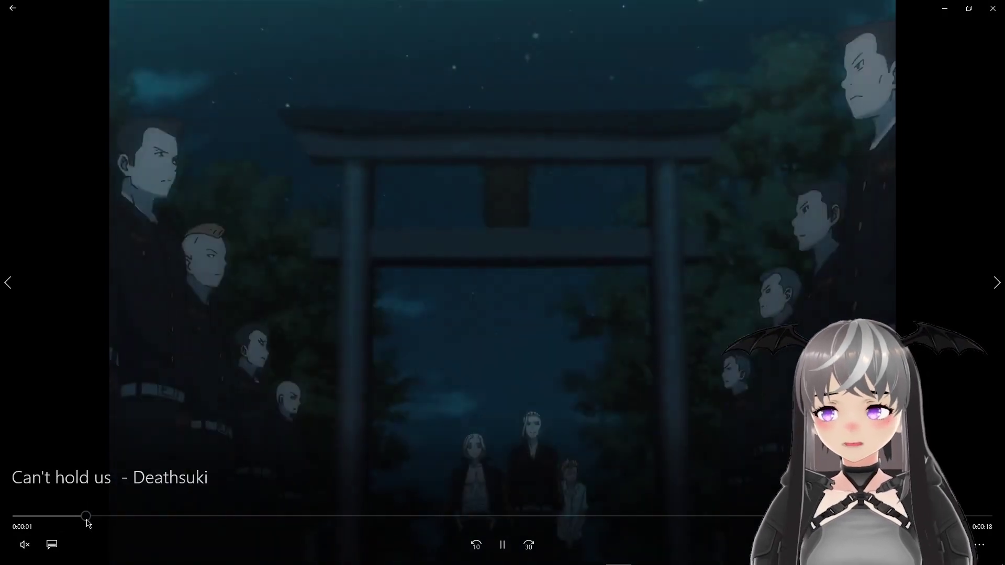
pyautogui.click(602, 310)
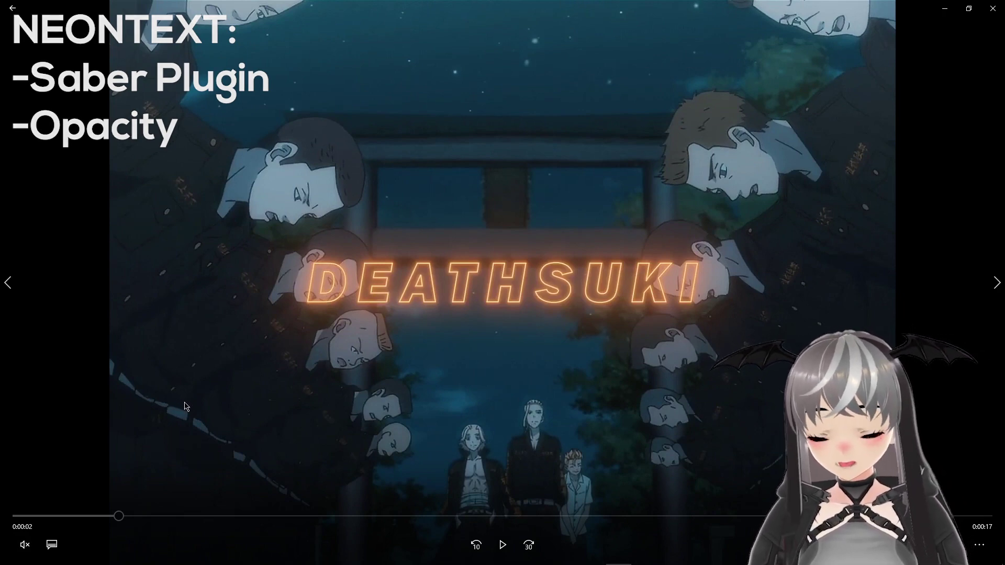
pyautogui.press('space')
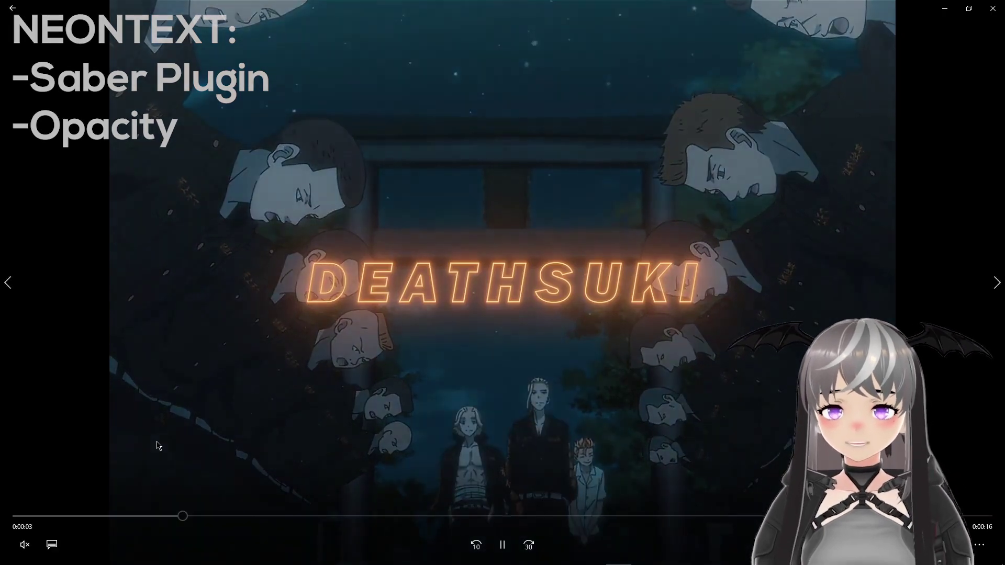
pyautogui.press('space')
pyautogui.press('space')
pyautogui.press('space')
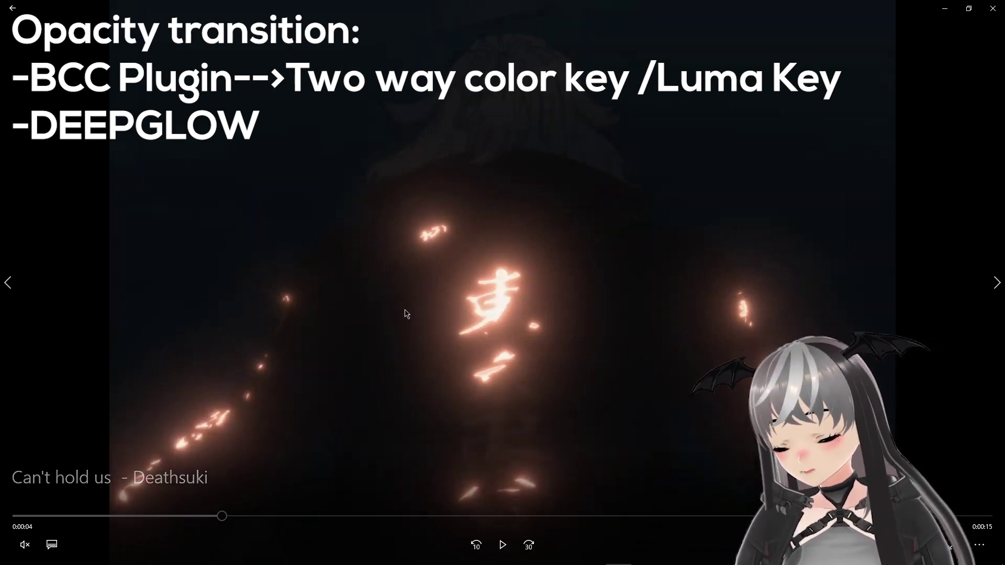
# Examine the glowing opacity transition on the character's jacket around the 4 to 5 second mark of the edit.
pyautogui.click(210, 516)
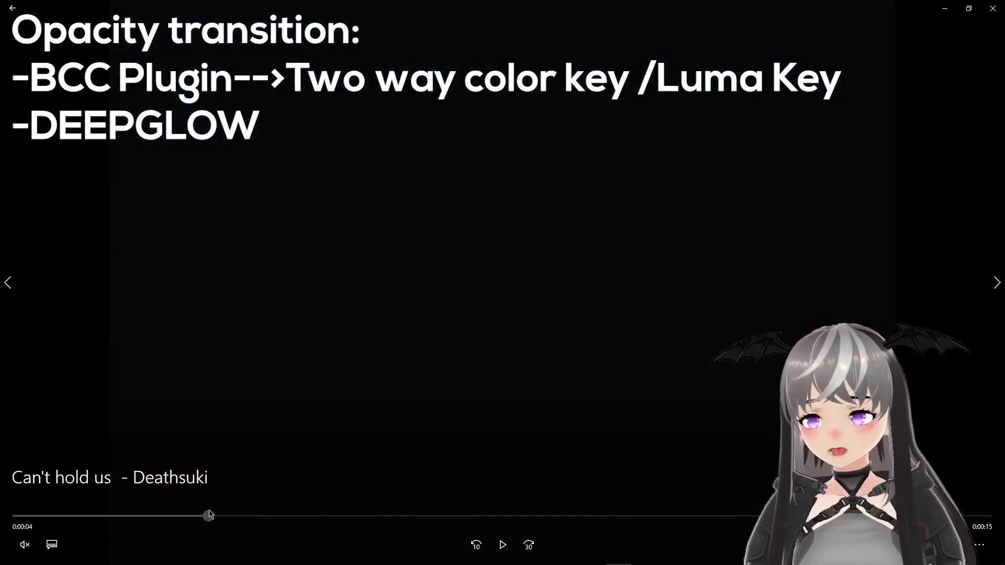
pyautogui.press('space')
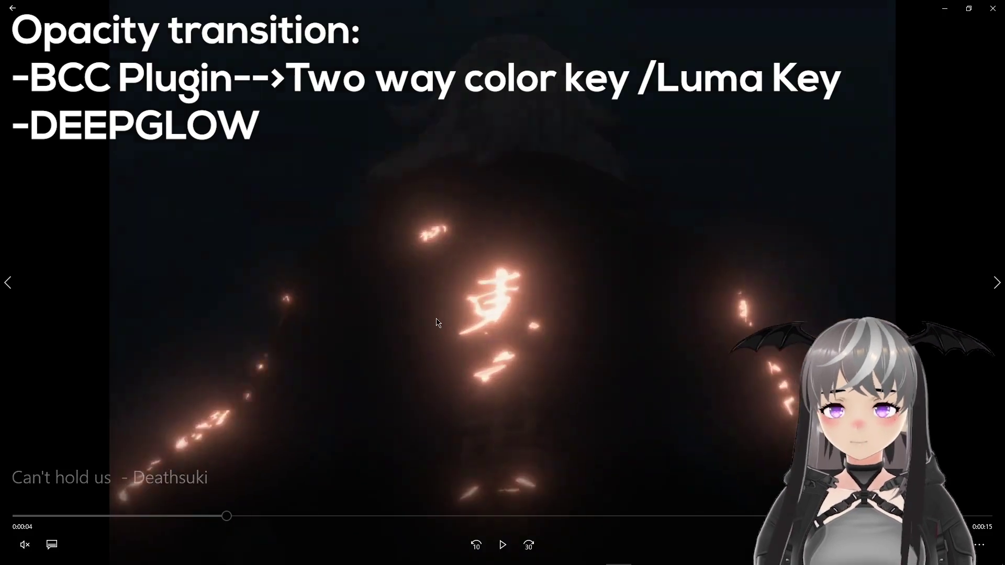
pyautogui.press('space')
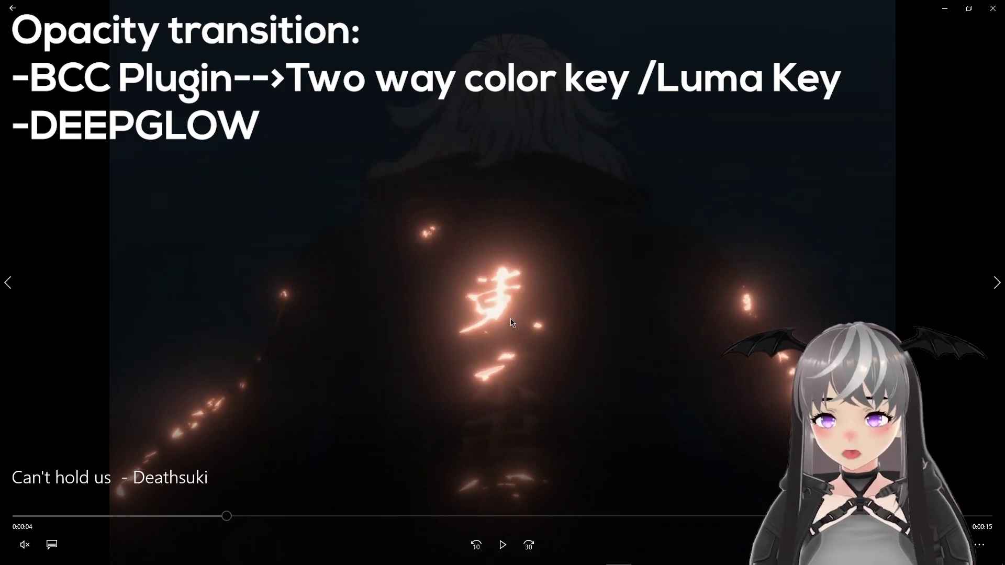
pyautogui.press('space')
pyautogui.press('space')
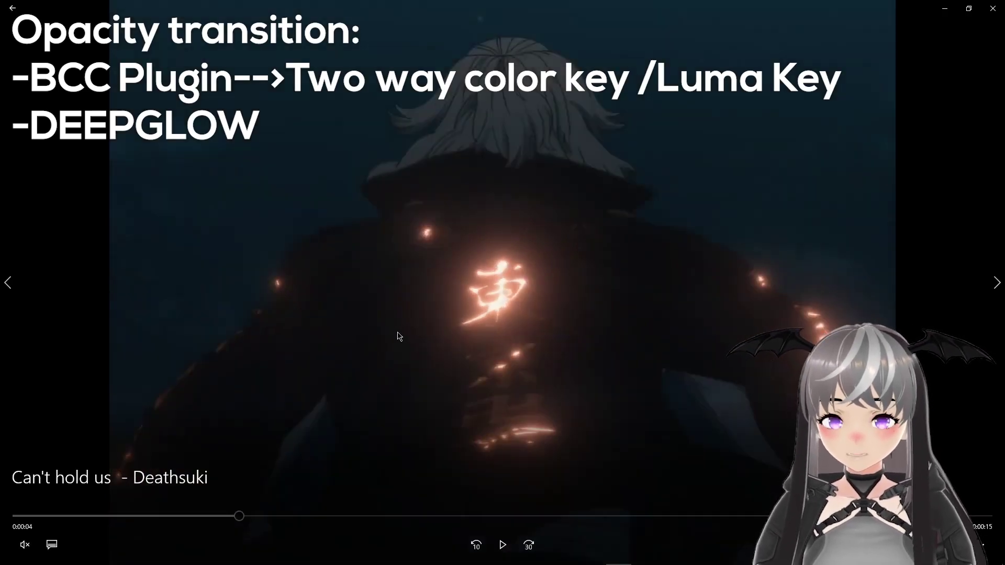
pyautogui.press('space')
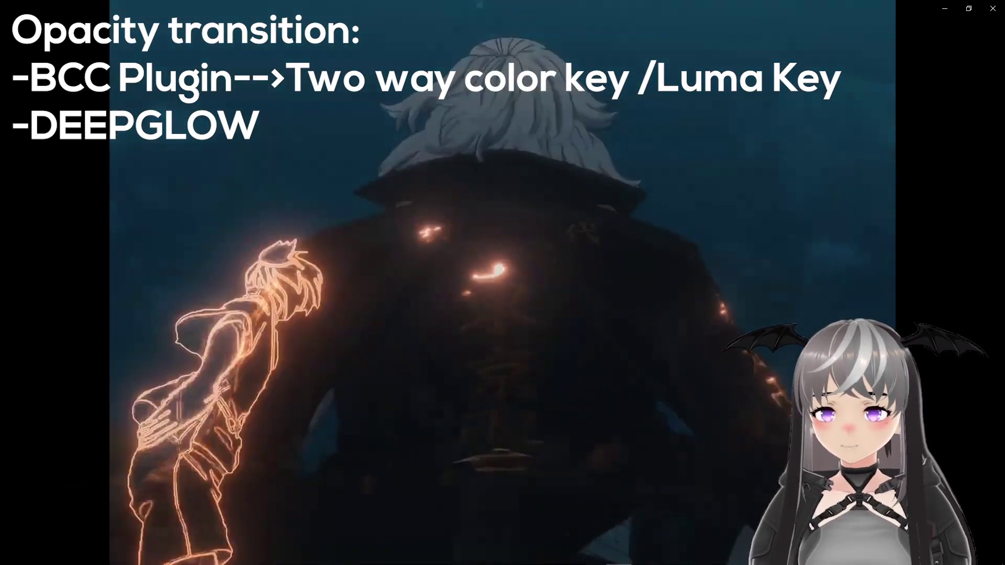
pyautogui.press('space')
pyautogui.click(289, 517)
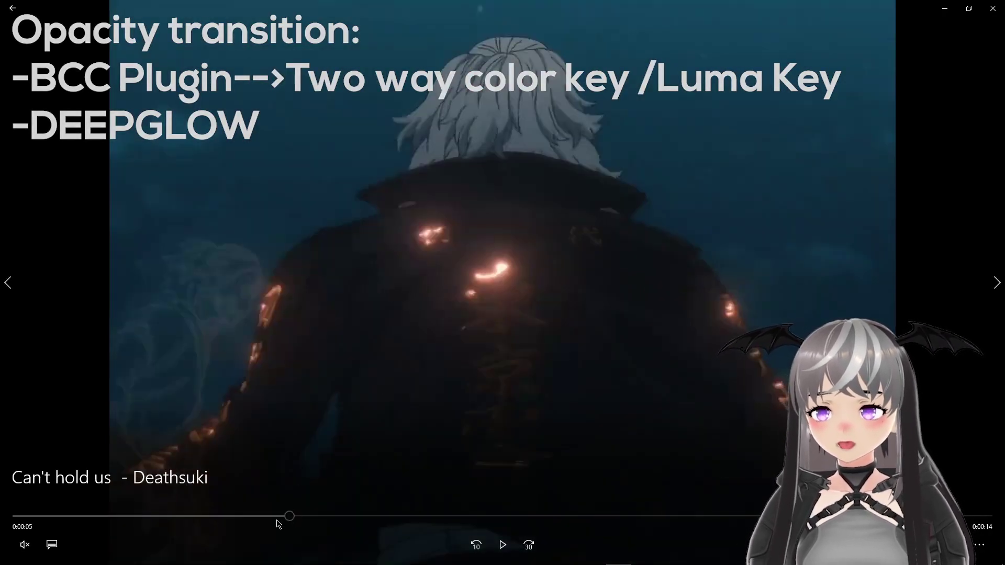
pyautogui.click(279, 517)
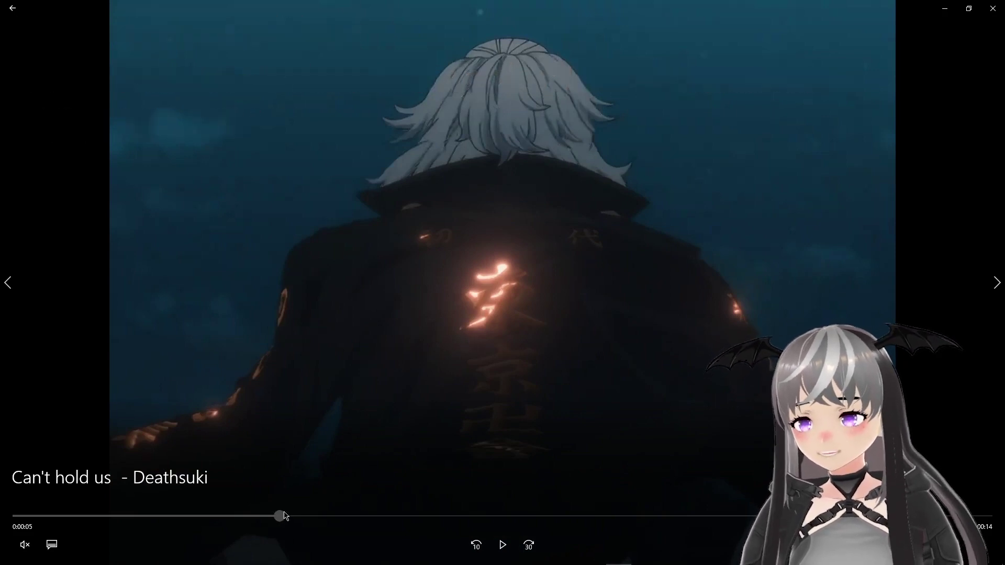
# Scrub slowly through the fight scenes after the jacket shot to examine the glowing outline, warp and silhouette transitions.
pyautogui.moveTo(282, 516); pyautogui.dragTo(319, 517)
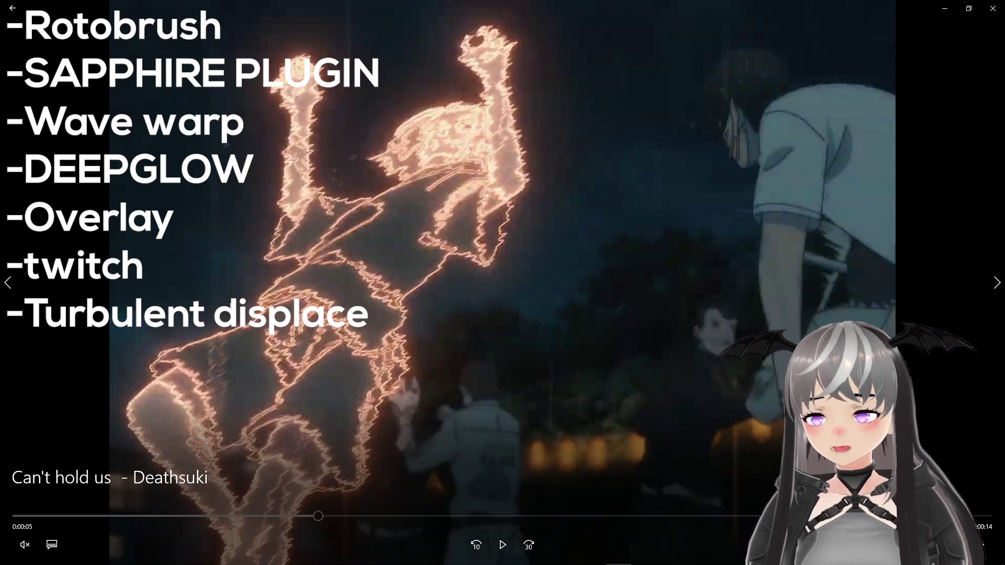
pyautogui.moveTo(314, 513); pyautogui.dragTo(347, 516)
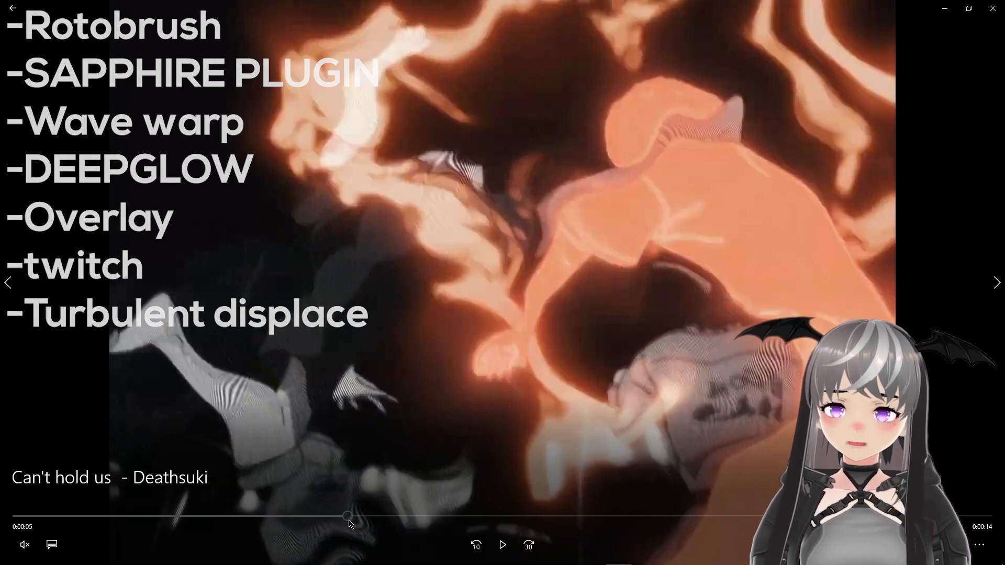
pyautogui.moveTo(343, 523); pyautogui.dragTo(358, 524)
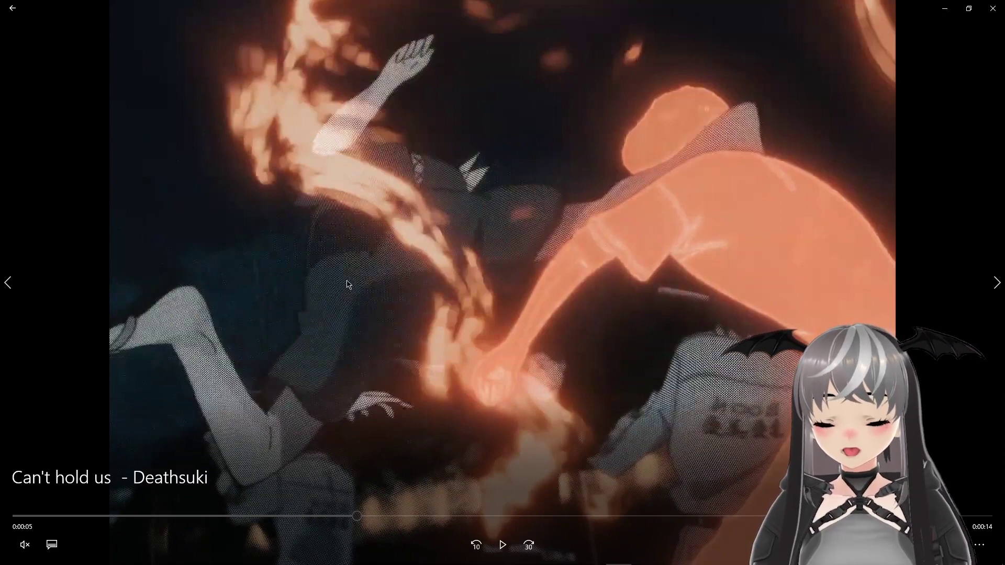
pyautogui.moveTo(361, 519); pyautogui.dragTo(396, 527)
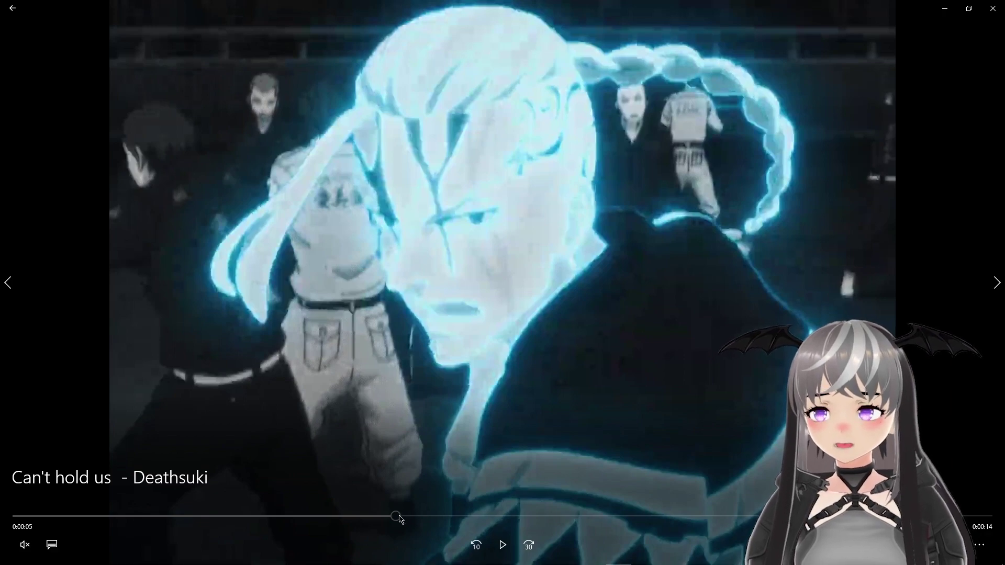
pyautogui.moveTo(401, 517); pyautogui.dragTo(410, 518)
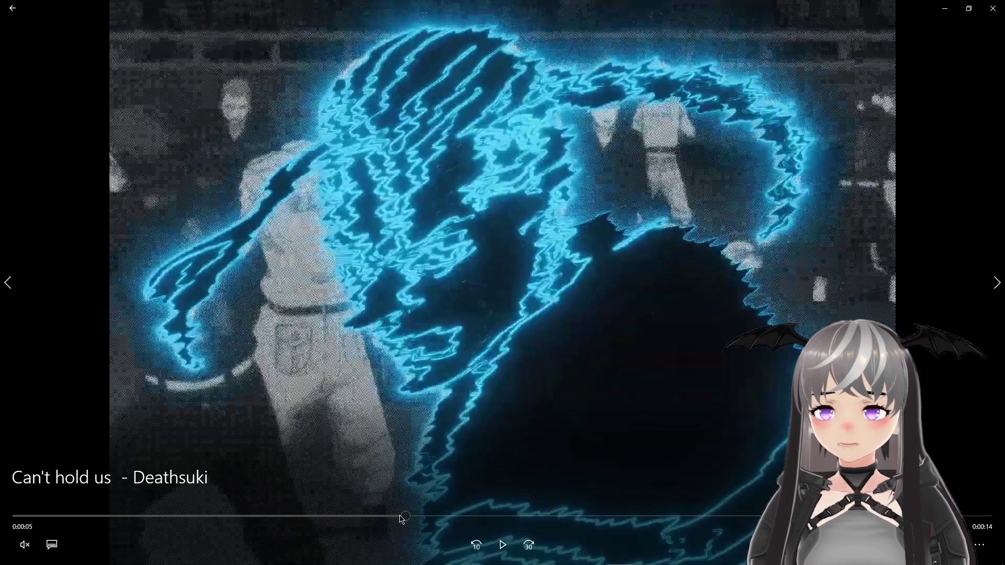
pyautogui.moveTo(402, 518); pyautogui.dragTo(475, 531)
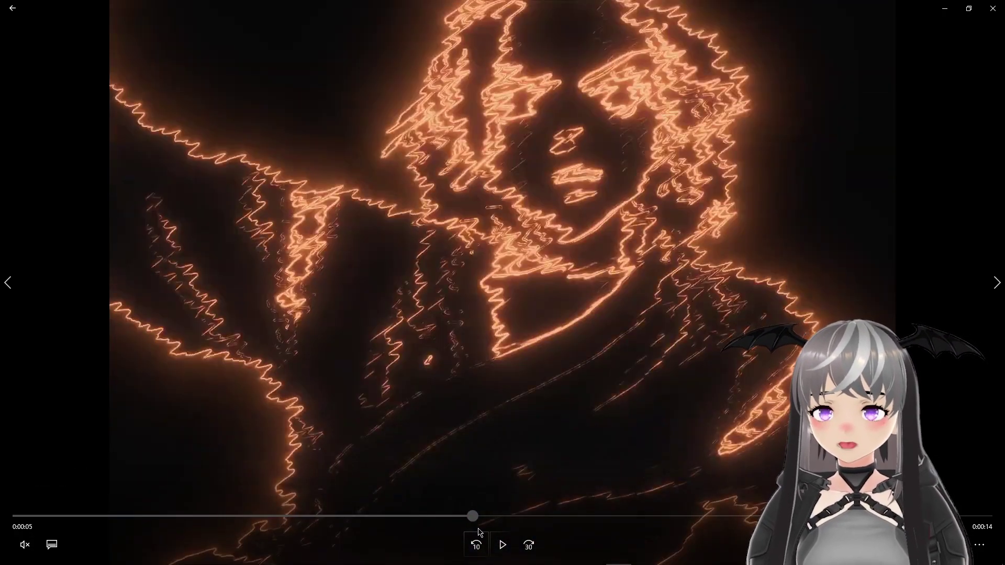
pyautogui.moveTo(479, 533); pyautogui.dragTo(644, 530)
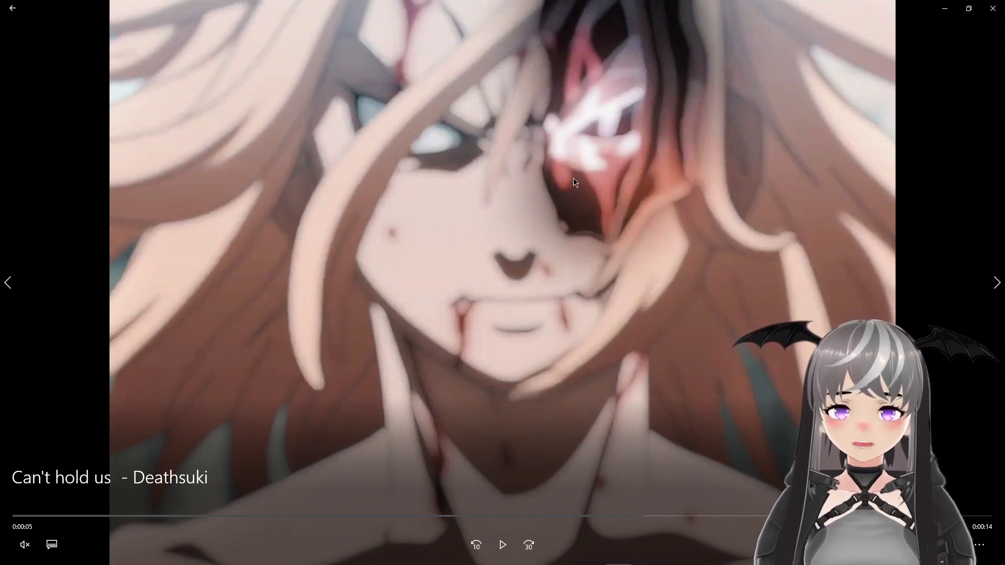
pyautogui.moveTo(508, 515); pyautogui.dragTo(473, 502)
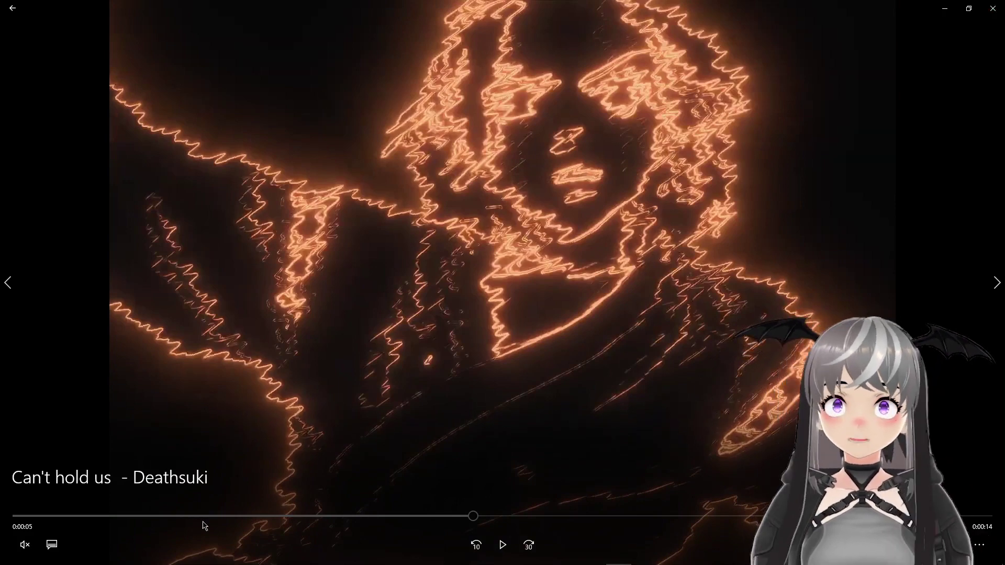
pyautogui.moveTo(204, 526); pyautogui.dragTo(323, 548)
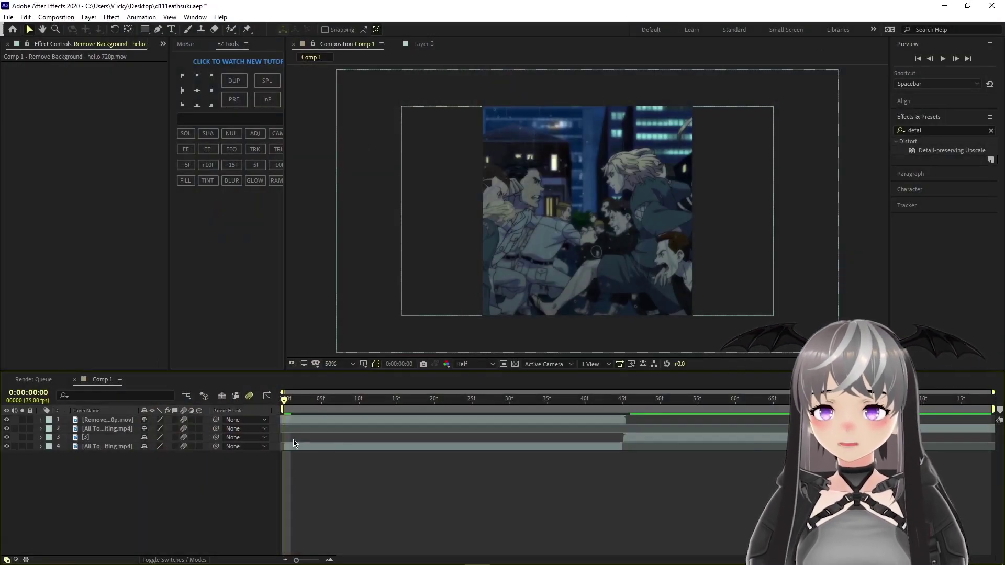
# Preview Comp 1 in After Effects, hide all layers except the bottom clip (layer 4), and play it alone.
pyautogui.press('space')
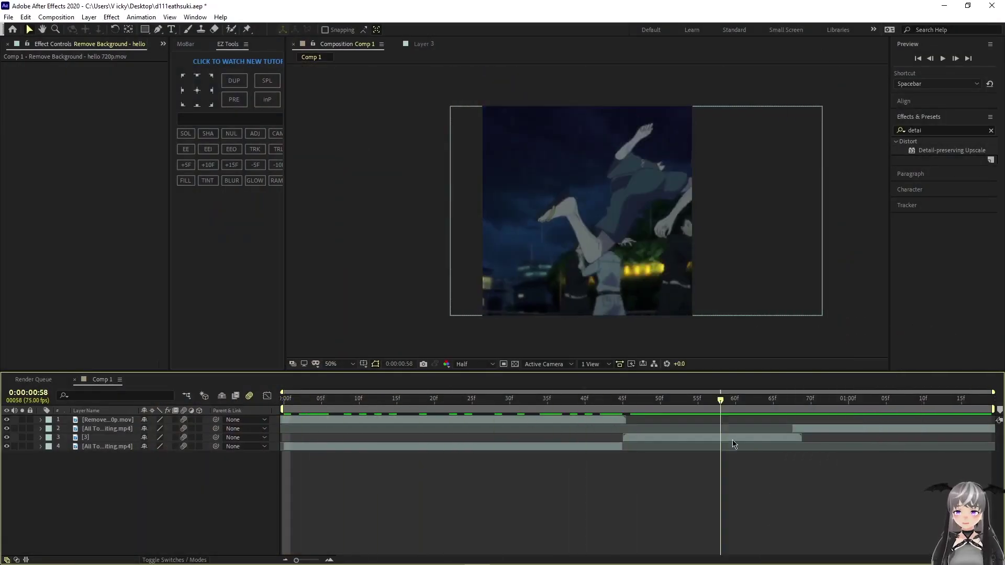
pyautogui.press('space')
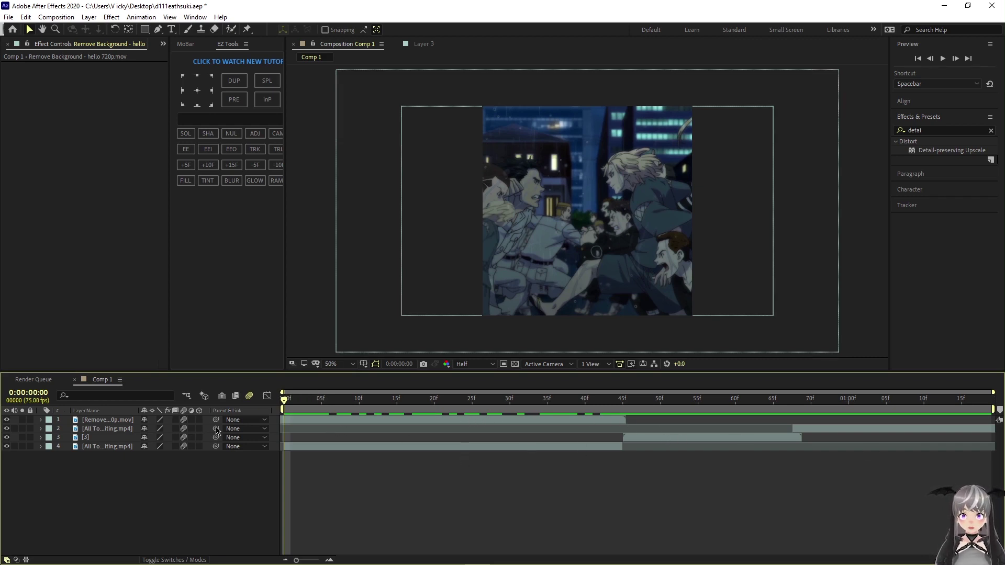
pyautogui.moveTo(8, 444); pyautogui.dragTo(6, 420)
pyautogui.click(6, 449)
pyautogui.click(6, 446)
pyautogui.press('space')
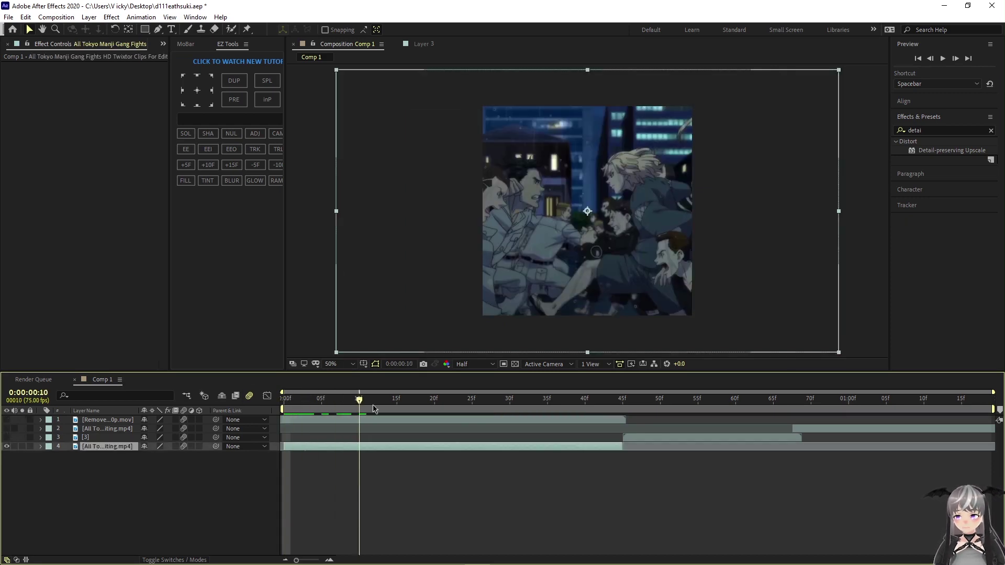
# Make layer 3, layer 2 and the Remove Background clip on layer 1 visible again one by one, previewing the clips in between.
pyautogui.click(7, 437)
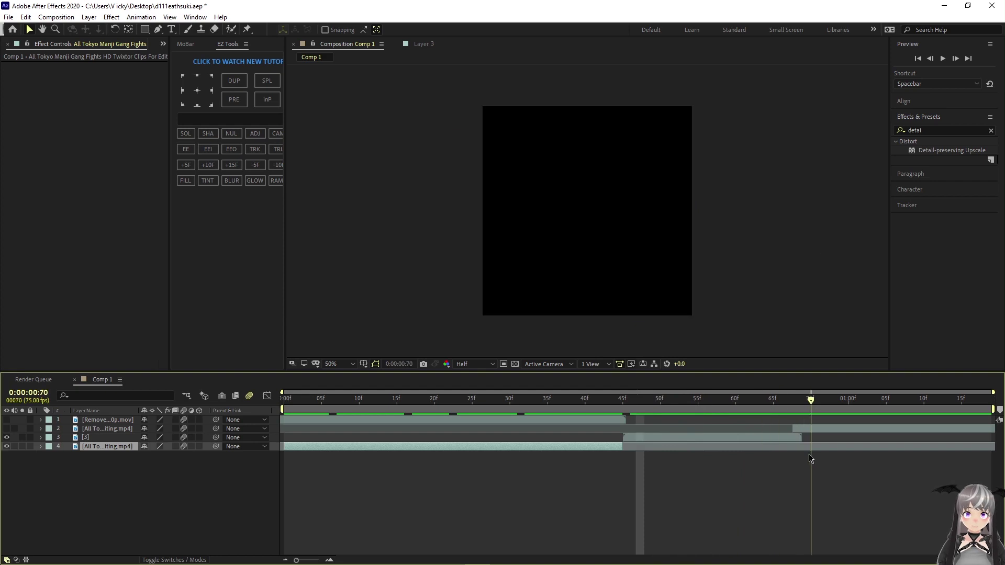
pyautogui.click(74, 430)
pyautogui.click(6, 429)
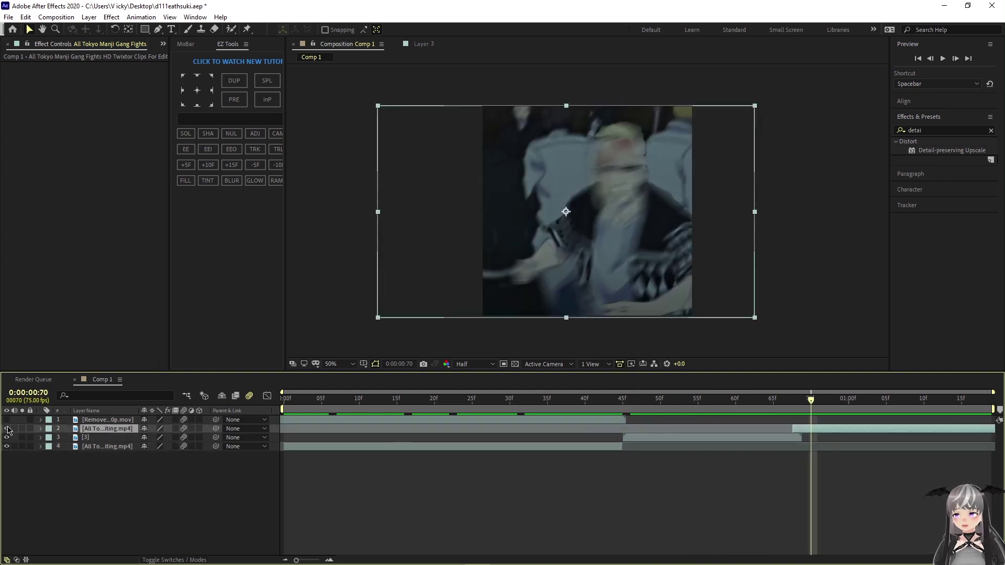
pyautogui.moveTo(807, 402); pyautogui.dragTo(457, 440)
pyautogui.click(347, 420)
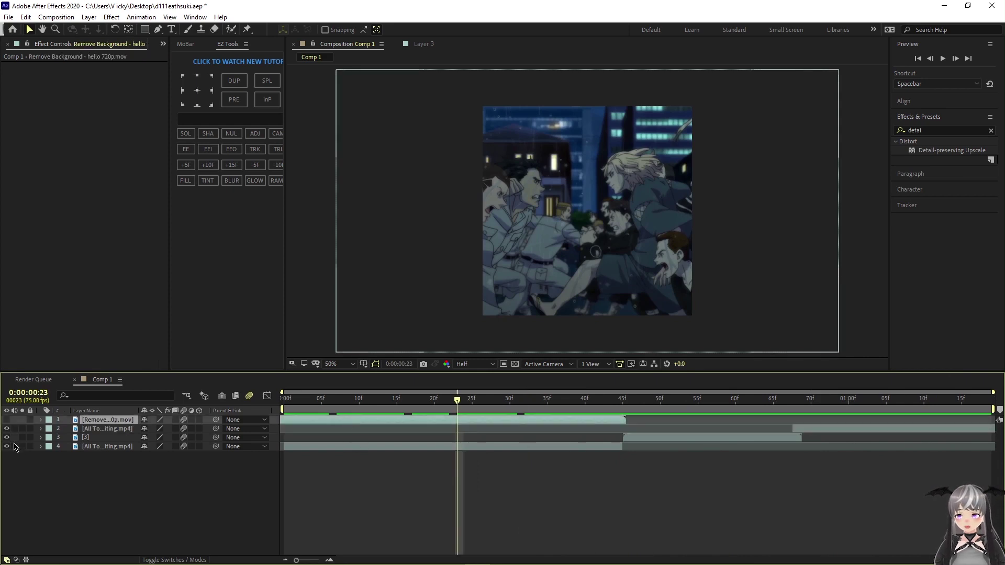
pyautogui.click(7, 420)
# Scrub through Comp 1 to examine how the clips follow each other, checking layer 3 and the Remove Background clip.
pyautogui.moveTo(457, 440); pyautogui.dragTo(271, 489)
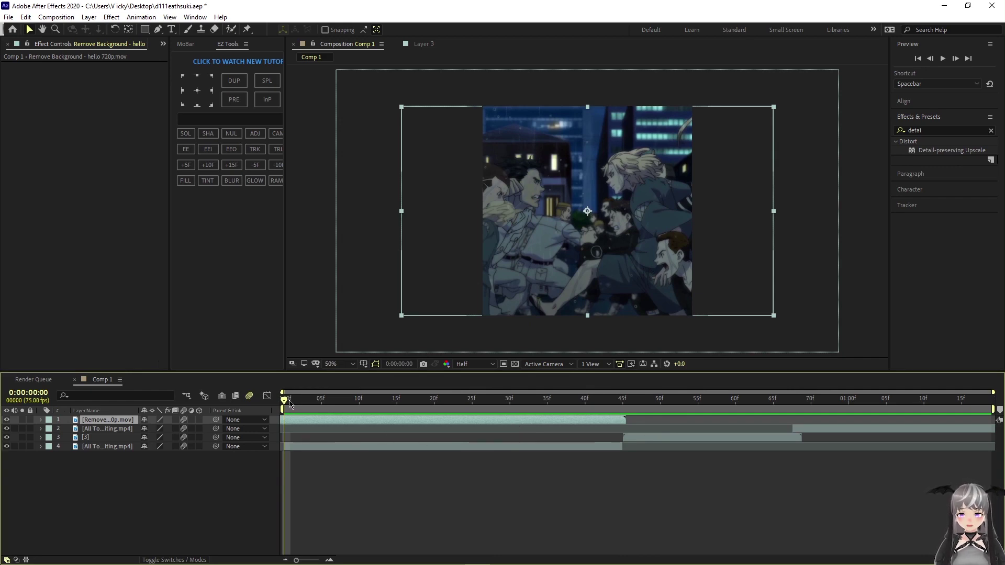
pyautogui.moveTo(290, 403); pyautogui.dragTo(260, 430)
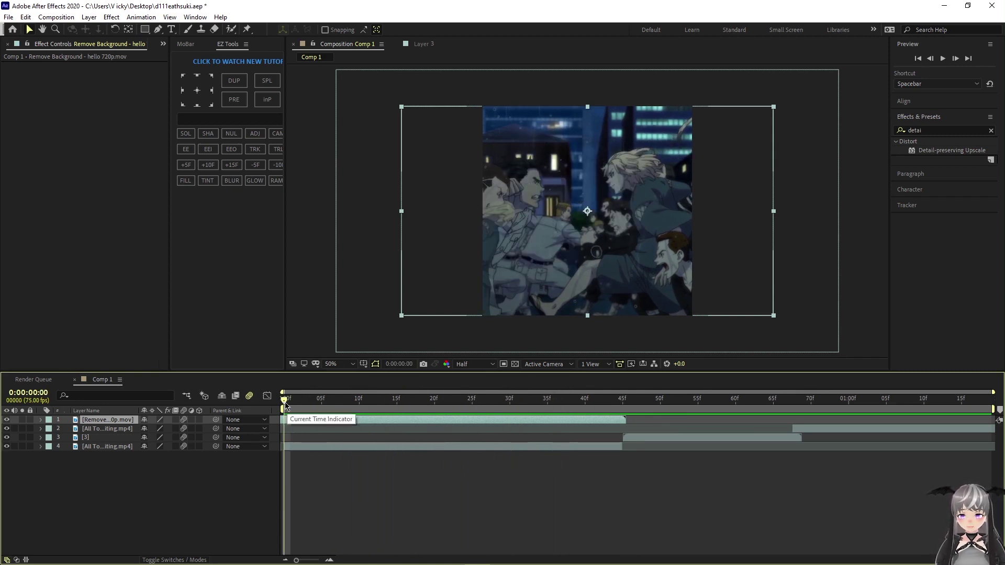
pyautogui.moveTo(285, 405); pyautogui.dragTo(689, 414)
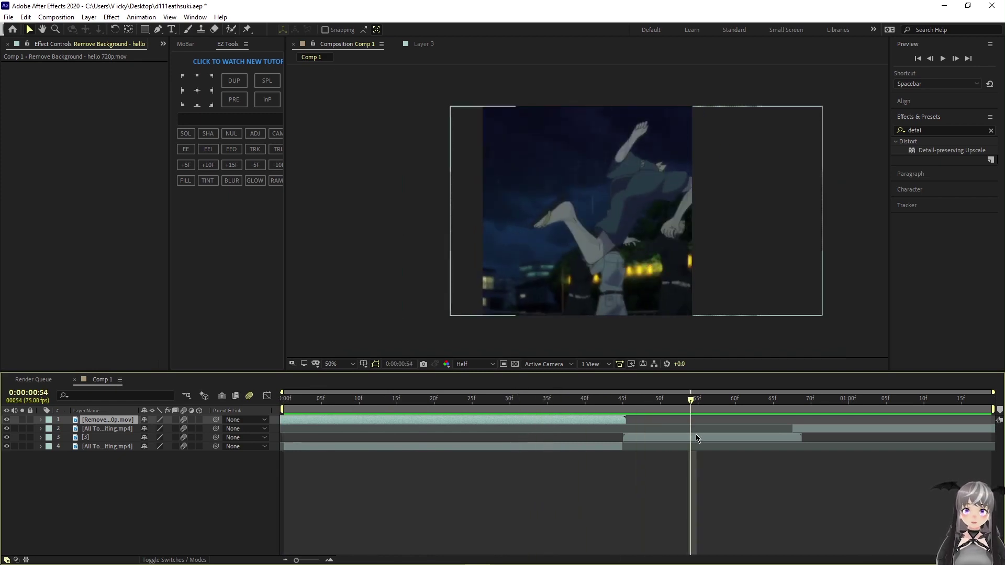
pyautogui.click(687, 439)
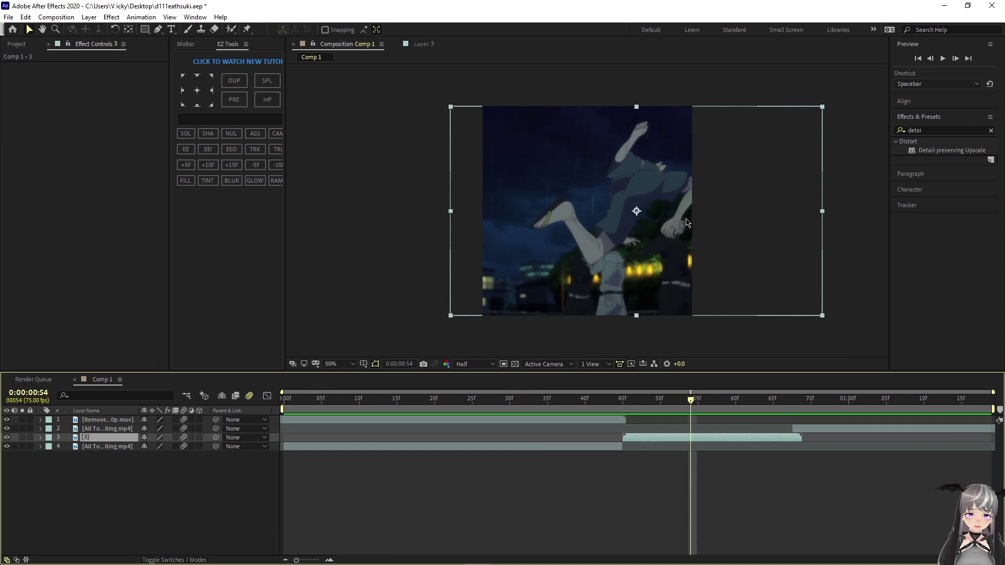
pyautogui.moveTo(681, 416); pyautogui.dragTo(286, 425)
pyautogui.click(373, 422)
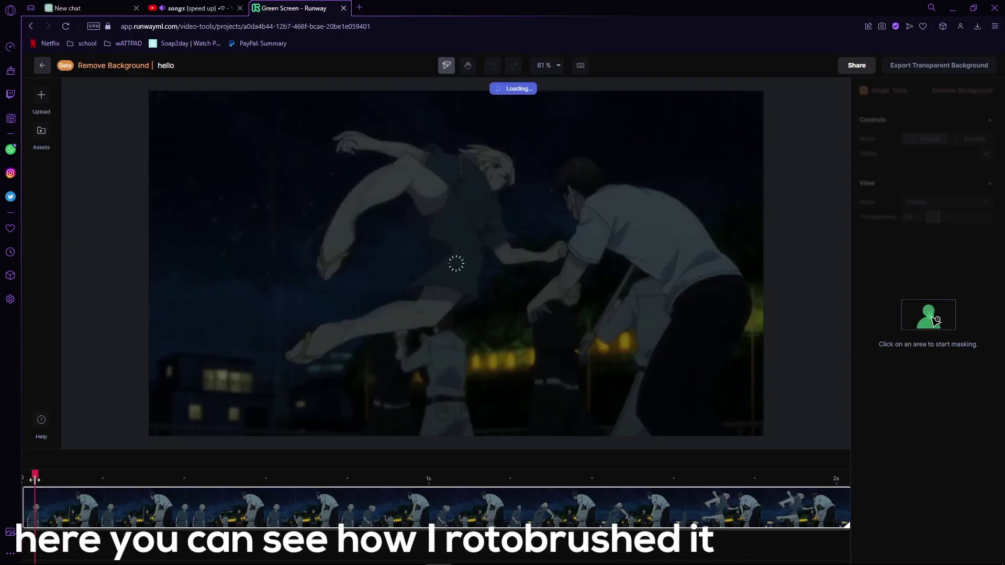
# In Runway's Remove Background tool, mask the blond character at 00:00.03 of the hello clip and preview the result.
pyautogui.moveTo(929, 317); pyautogui.dragTo(469, 262)
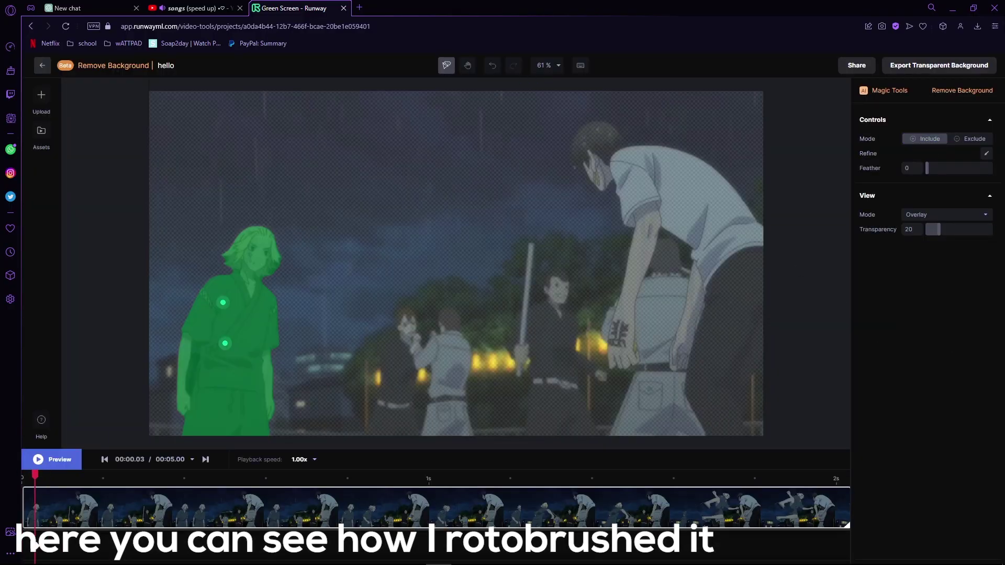
pyautogui.click(51, 459)
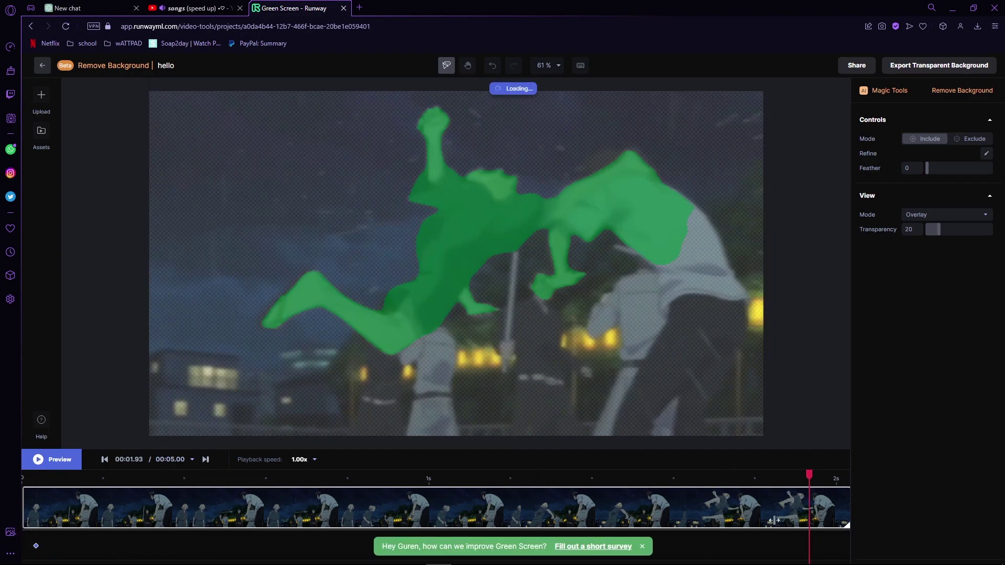
# Move to 00:01.83 in the hello clip and add the jumping character's neck area and torso to the mask.
pyautogui.click(783, 505)
pyautogui.moveTo(784, 504)
pyautogui.mouseDown()
pyautogui.moveTo(755, 505)
pyautogui.moveTo(768, 505)
pyautogui.mouseUp()
pyautogui.click(513, 209)
pyautogui.click(462, 303)
# Exclude the bent-over man and the figures behind the jumping character's leg from the mask at 00:01.83, then restore Include mode.
pyautogui.press('alt')
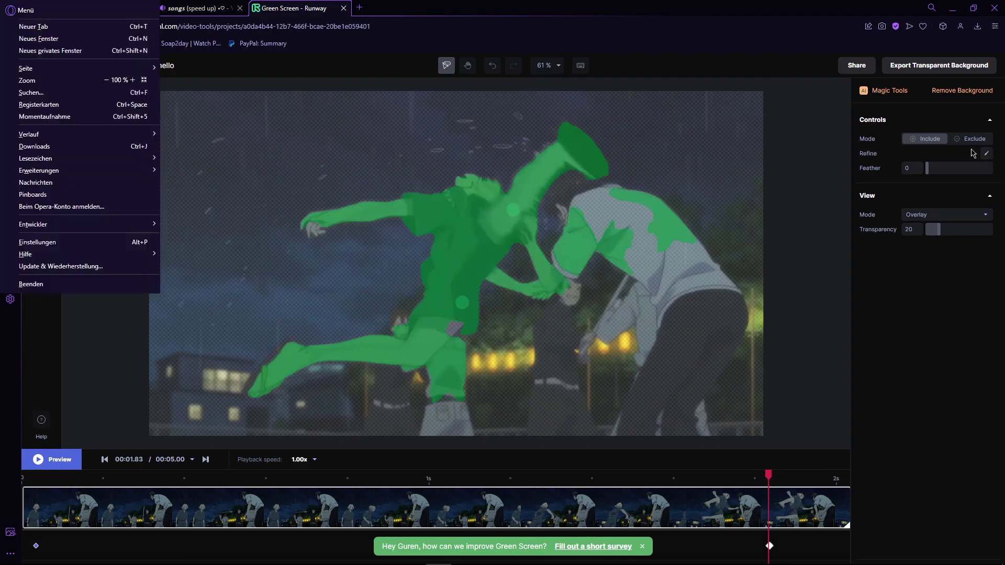
pyautogui.click(971, 140)
pyautogui.click(448, 374)
pyautogui.click(620, 241)
pyautogui.click(672, 210)
pyautogui.click(576, 238)
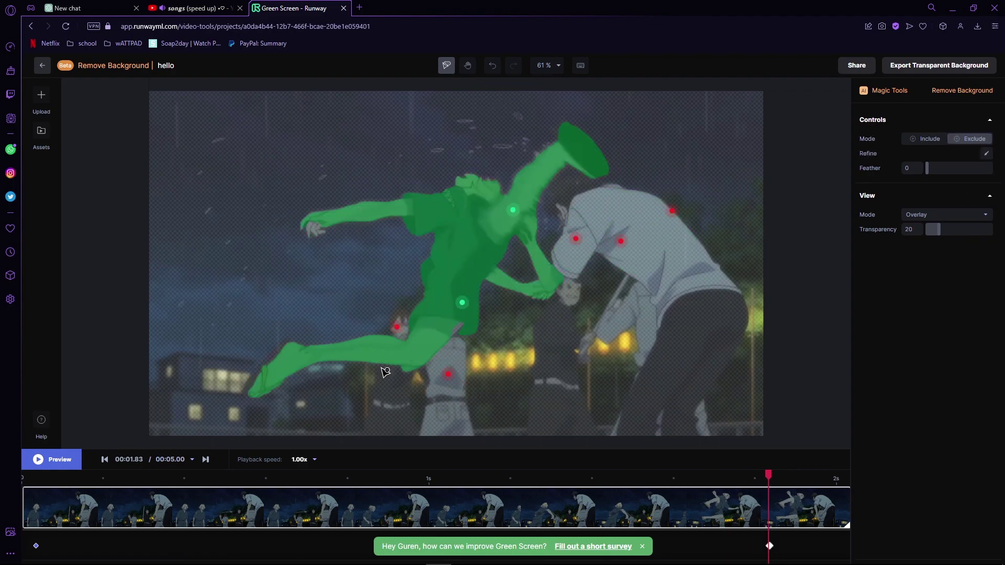
pyautogui.click(924, 138)
# Export the hello clip with a transparent background and open the submitted export in the Assets page.
pyautogui.click(938, 65)
pyautogui.click(927, 284)
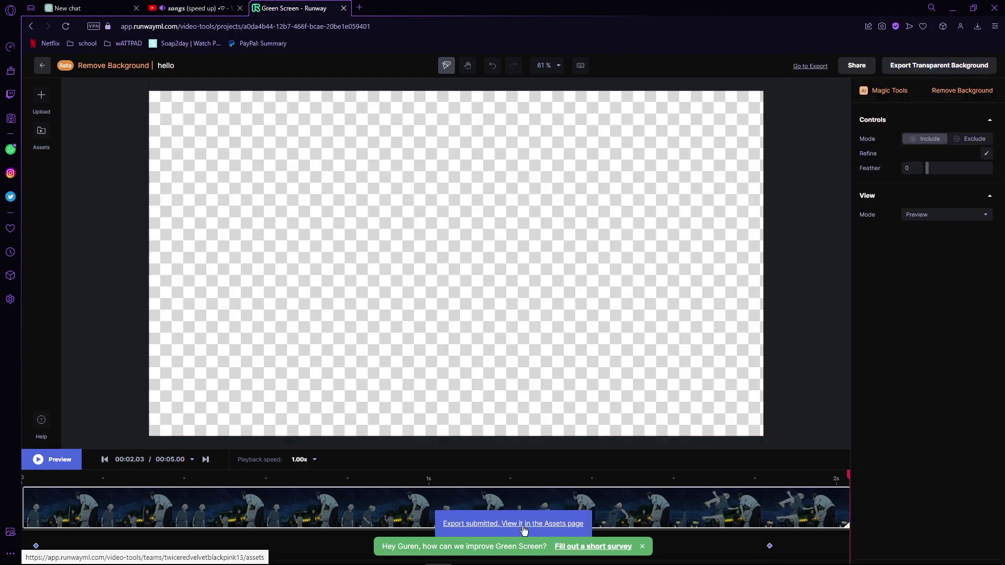
pyautogui.click(523, 529)
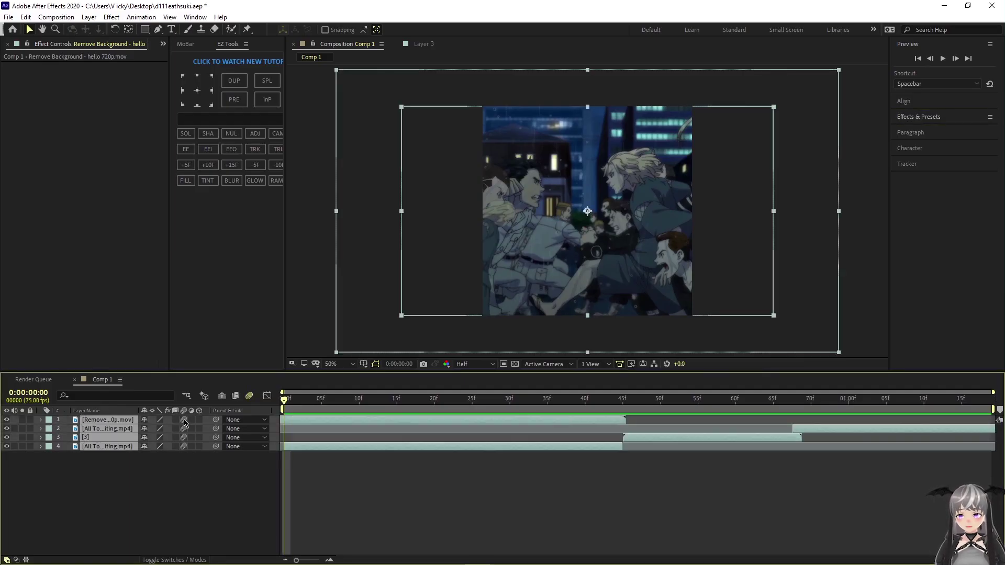
pyautogui.hotkey('ctrl', 'shift', 'a')
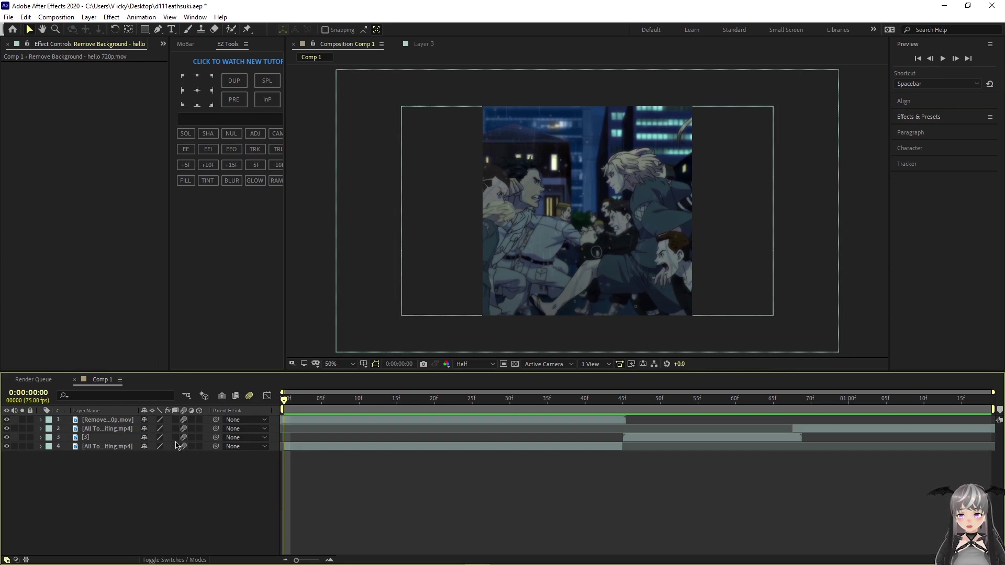
pyautogui.moveTo(181, 455); pyautogui.dragTo(181, 422)
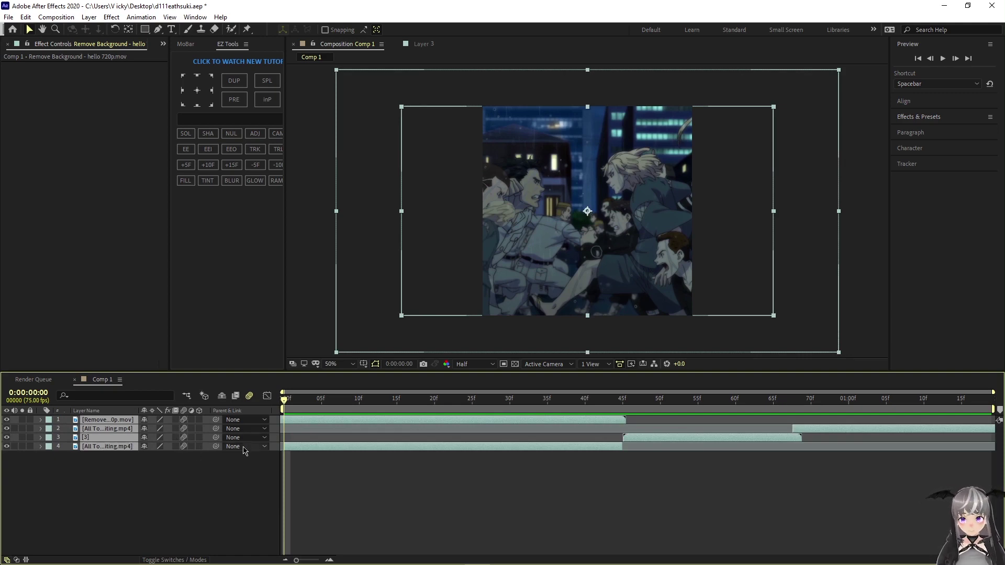
pyautogui.click(340, 472)
pyautogui.moveTo(304, 416); pyautogui.dragTo(291, 438)
# In After Effects, search the effects for "s_edge" and apply S_EdgeDetect to the Remove Background clip on layer 1.
pyautogui.click(301, 422)
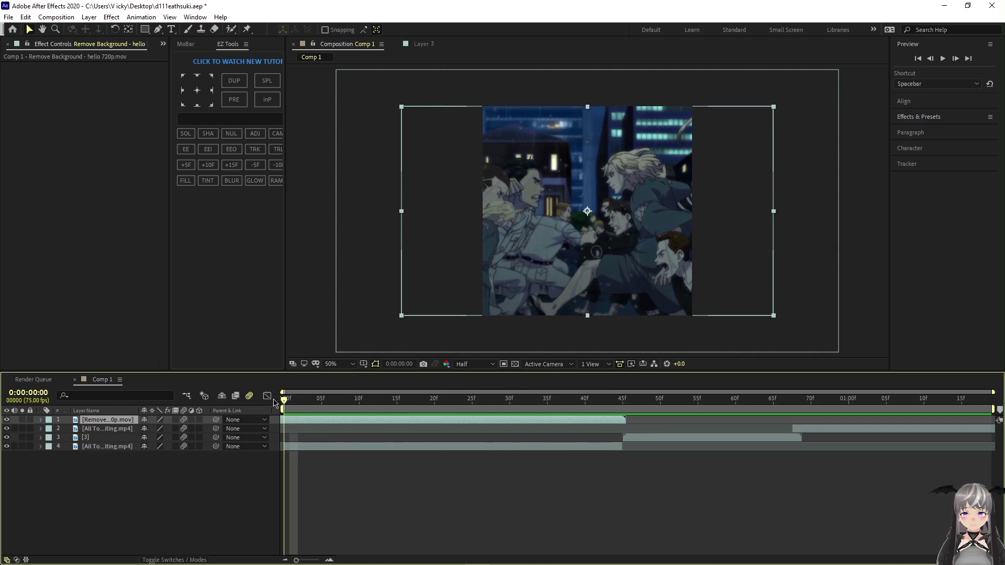
pyautogui.moveTo(280, 403)
pyautogui.mouseDown()
pyautogui.moveTo(420, 403)
pyautogui.moveTo(283, 404)
pyautogui.mouseUp()
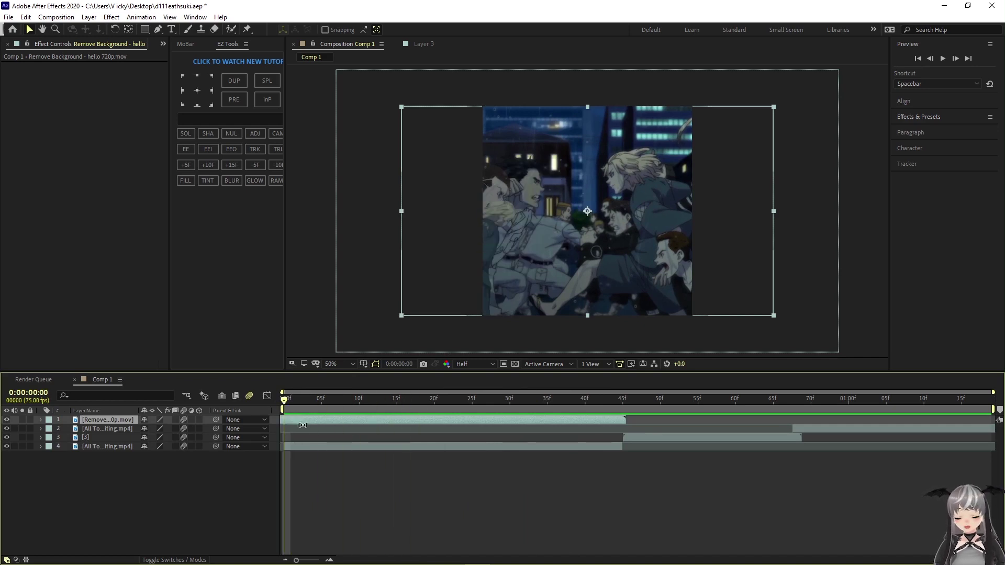
pyautogui.click(961, 117)
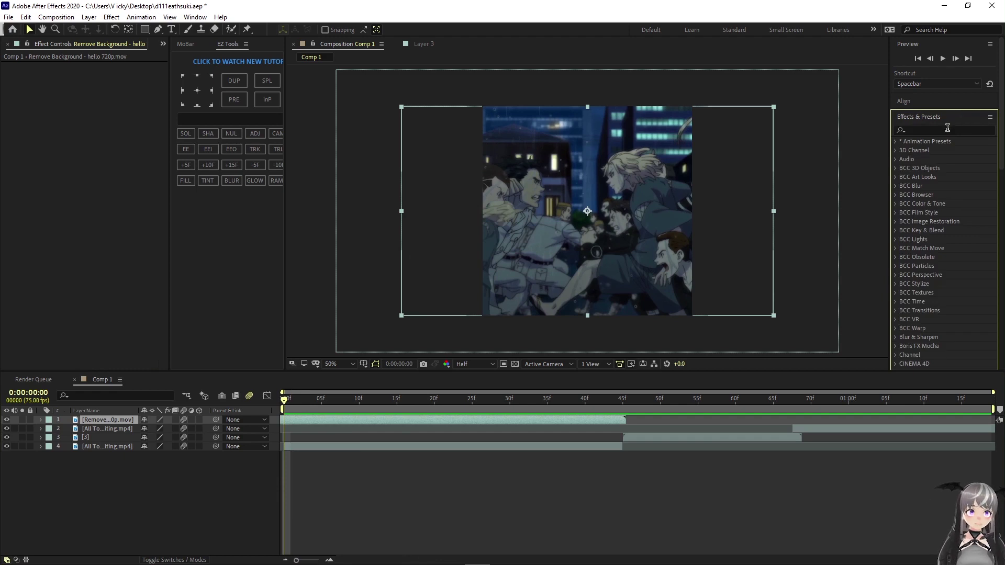
pyautogui.click(947, 129)
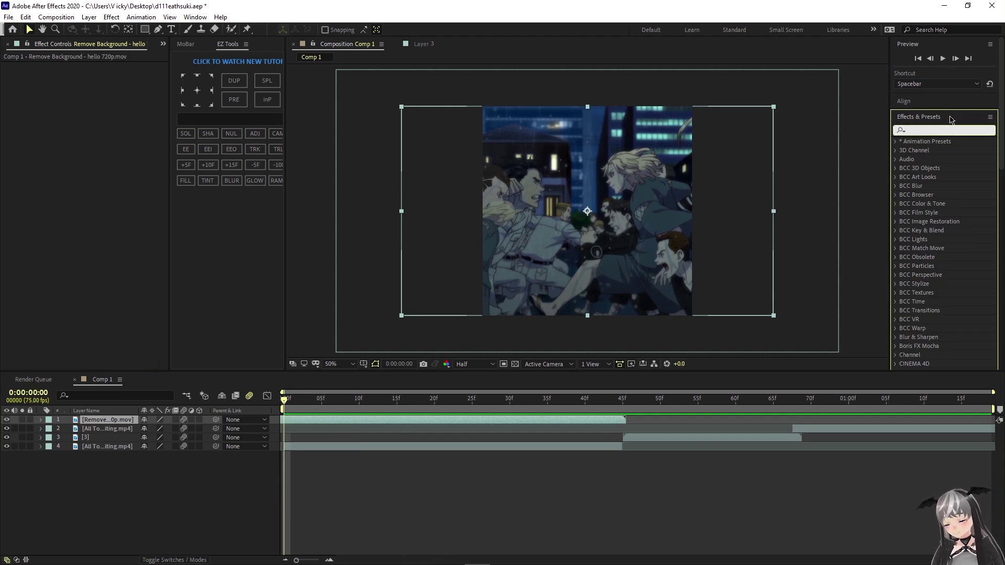
pyautogui.write('s_')
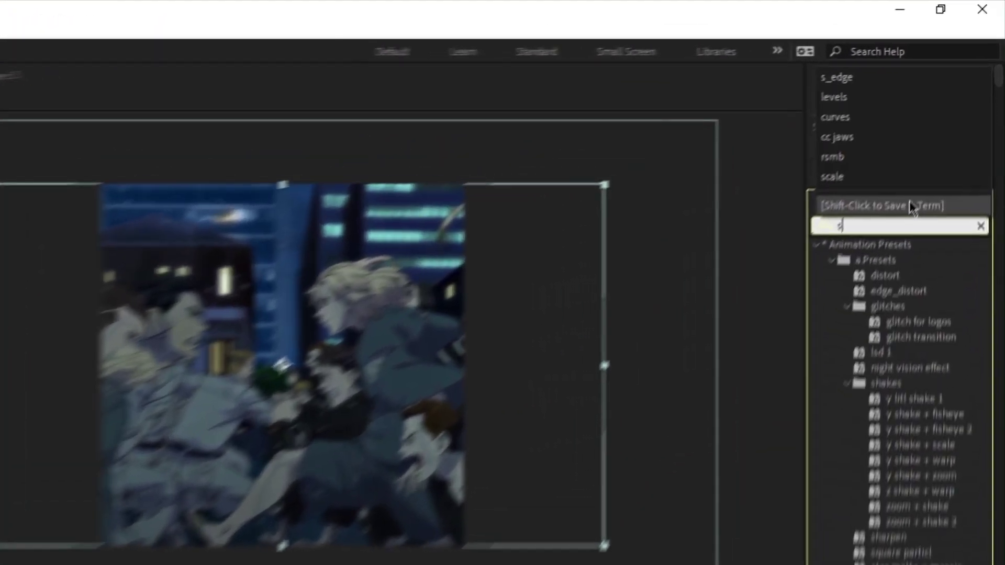
pyautogui.write('edge')
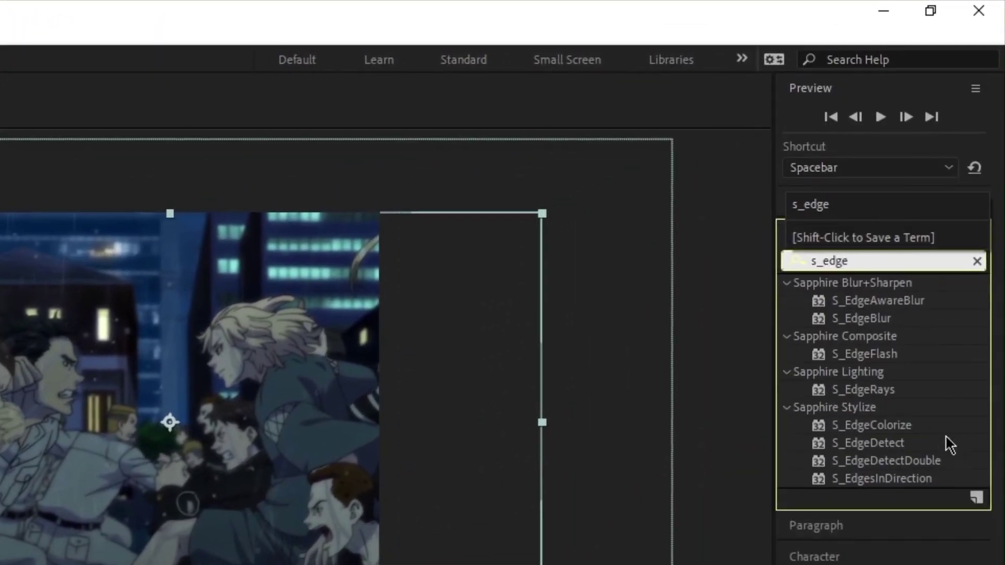
pyautogui.click(864, 444)
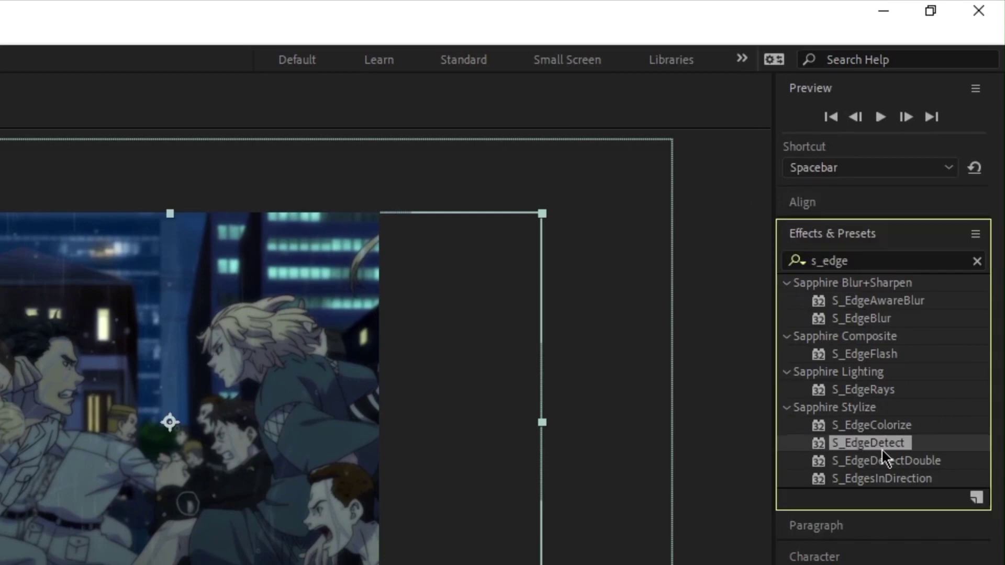
pyautogui.click(884, 424)
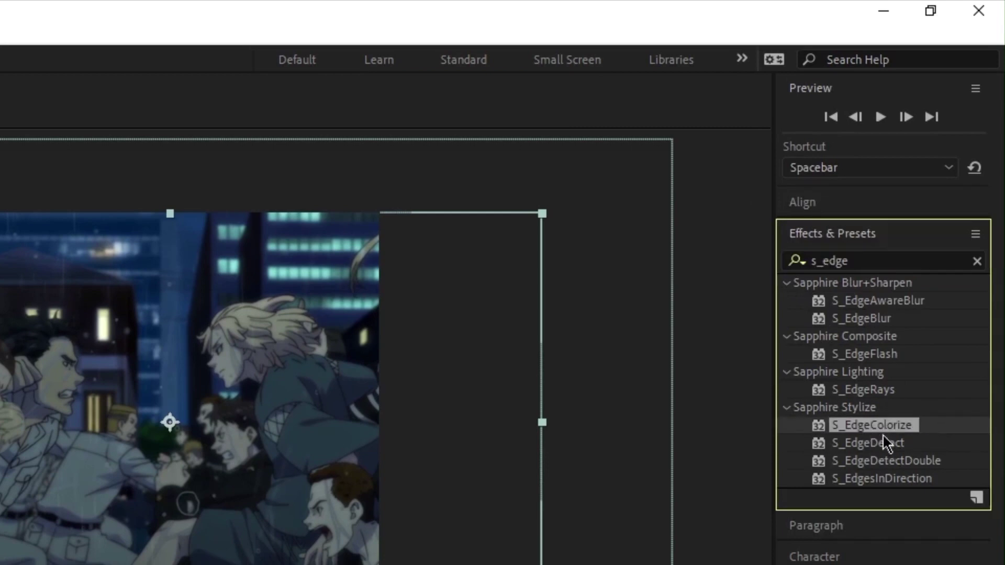
pyautogui.click(892, 446)
pyautogui.moveTo(893, 446); pyautogui.dragTo(473, 419)
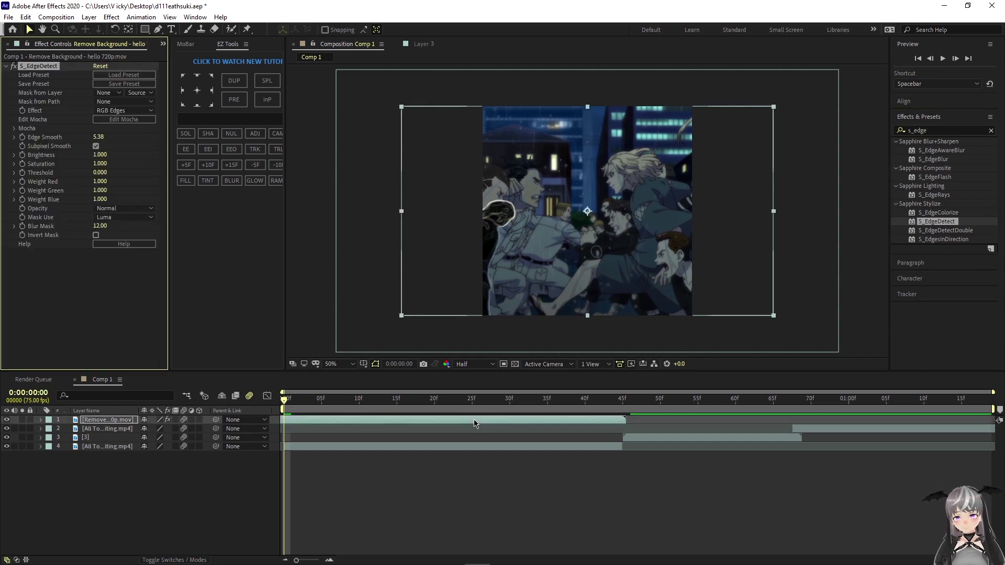
# At frame 25, set S_EdgeDetect's Effect to Mono Edges and its Brightness to 3.4 on the Remove Background clip.
pyautogui.moveTo(284, 400); pyautogui.dragTo(474, 454)
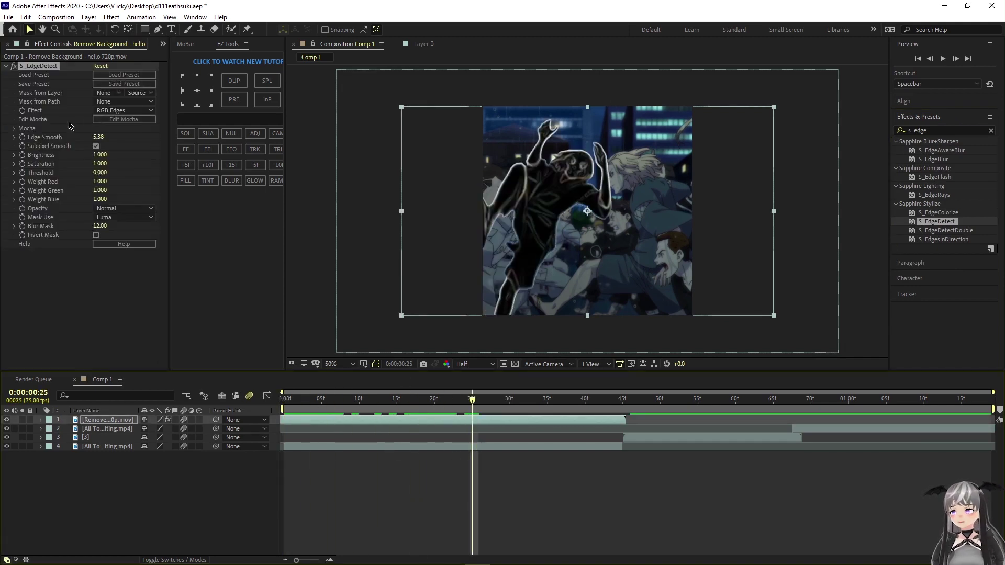
pyautogui.click(109, 112)
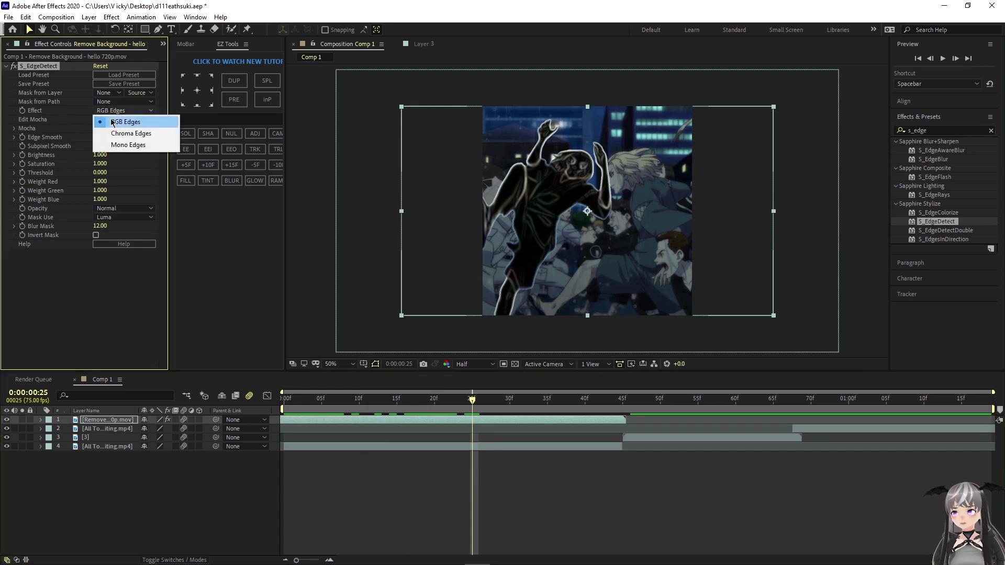
pyautogui.click(124, 145)
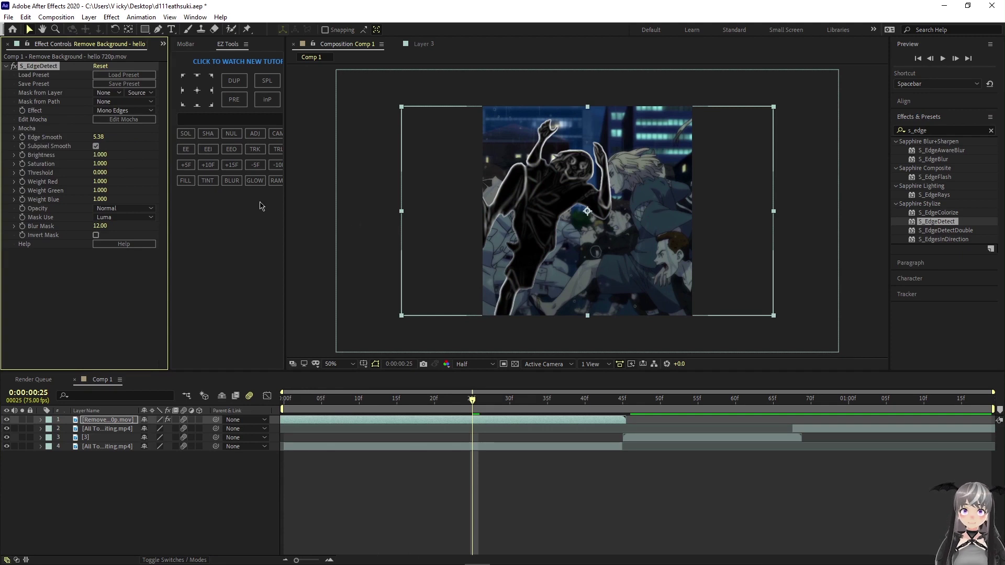
pyautogui.moveTo(99, 160); pyautogui.dragTo(111, 159)
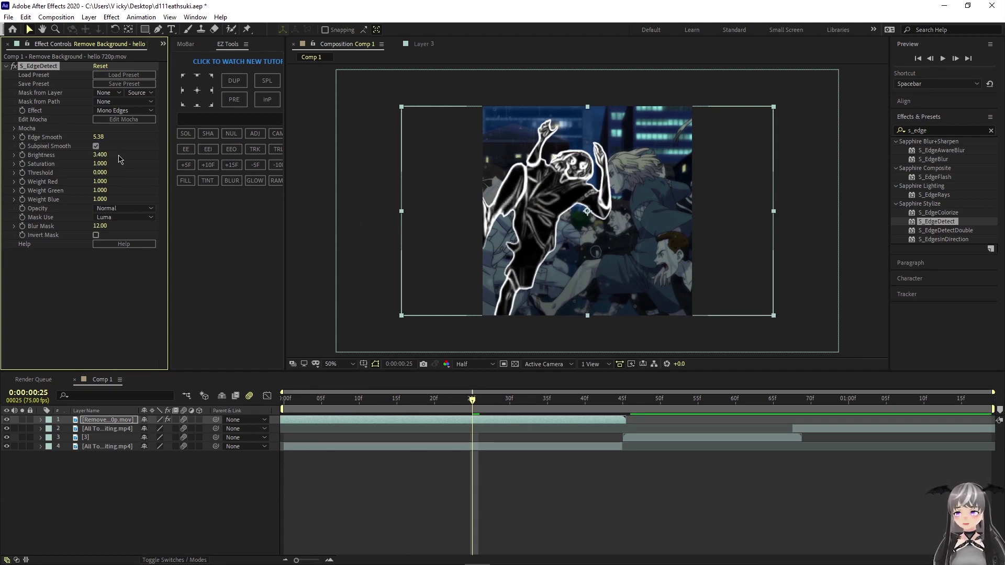
# Search the effects for "tint" and add the Color Correction Tint effect below S_EdgeDetect on the Remove Background clip.
pyautogui.click(956, 130)
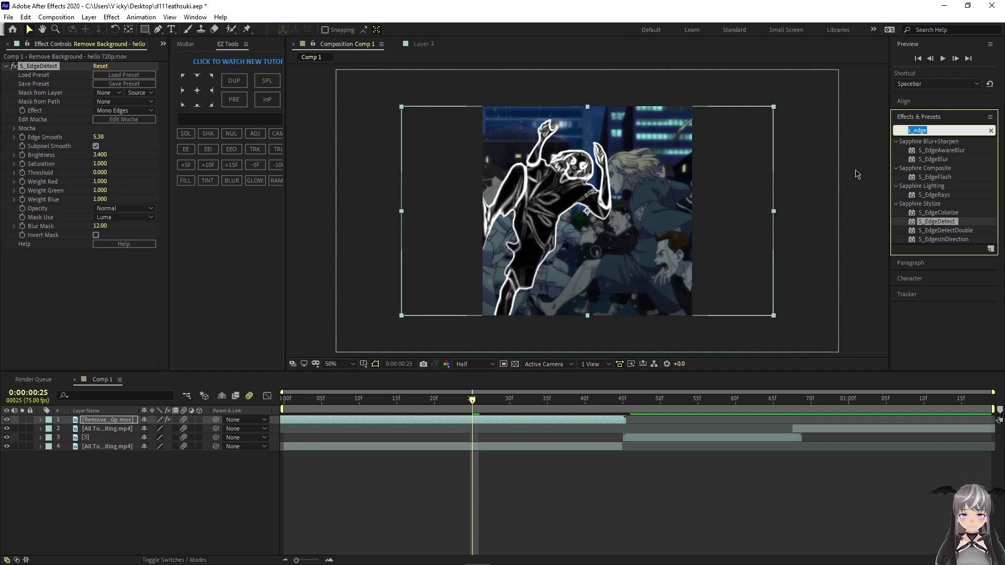
pyautogui.press('BackSpace')
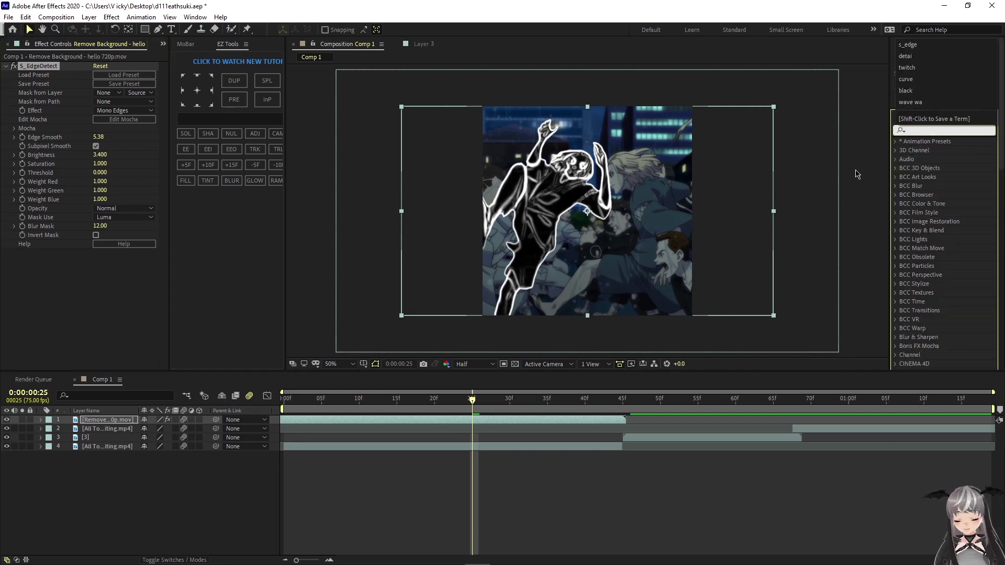
pyautogui.write('tint')
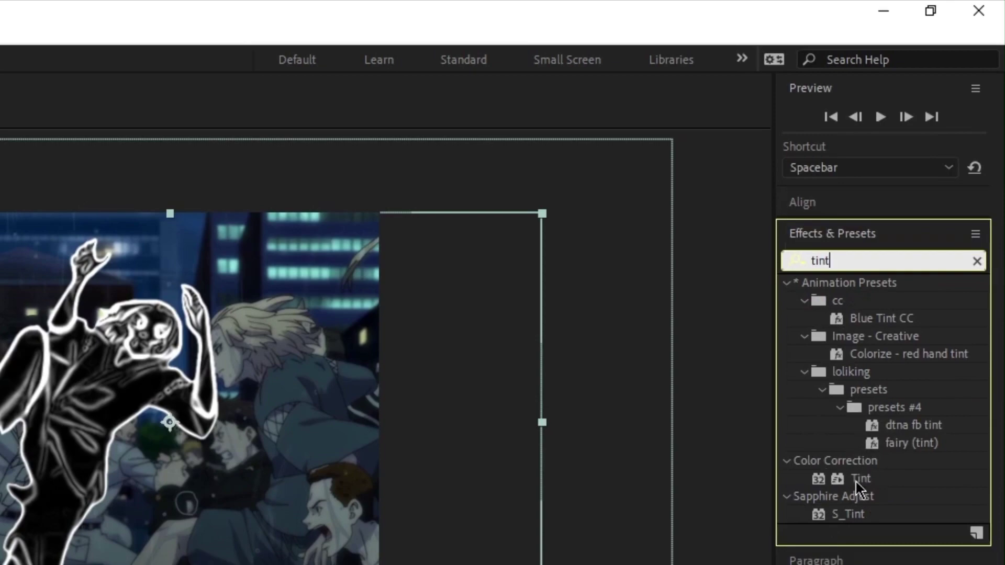
pyautogui.click(814, 477)
pyautogui.moveTo(891, 479); pyautogui.dragTo(88, 268)
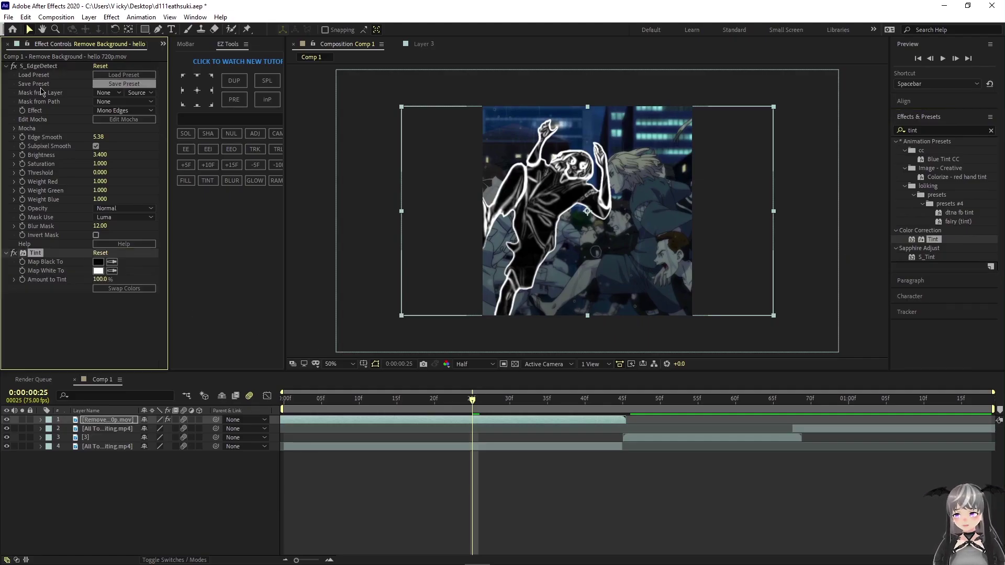
# Set the Tint effect's Map White To colour to golden yellow EFB007.
pyautogui.click(97, 271)
pyautogui.moveTo(150, 174)
pyautogui.mouseDown()
pyautogui.moveTo(208, 213)
pyautogui.moveTo(240, 175)
pyautogui.moveTo(227, 204)
pyautogui.moveTo(236, 82)
pyautogui.mouseUp()
pyautogui.moveTo(218, 193); pyautogui.dragTo(231, 211)
pyautogui.moveTo(209, 102); pyautogui.dragTo(208, 97)
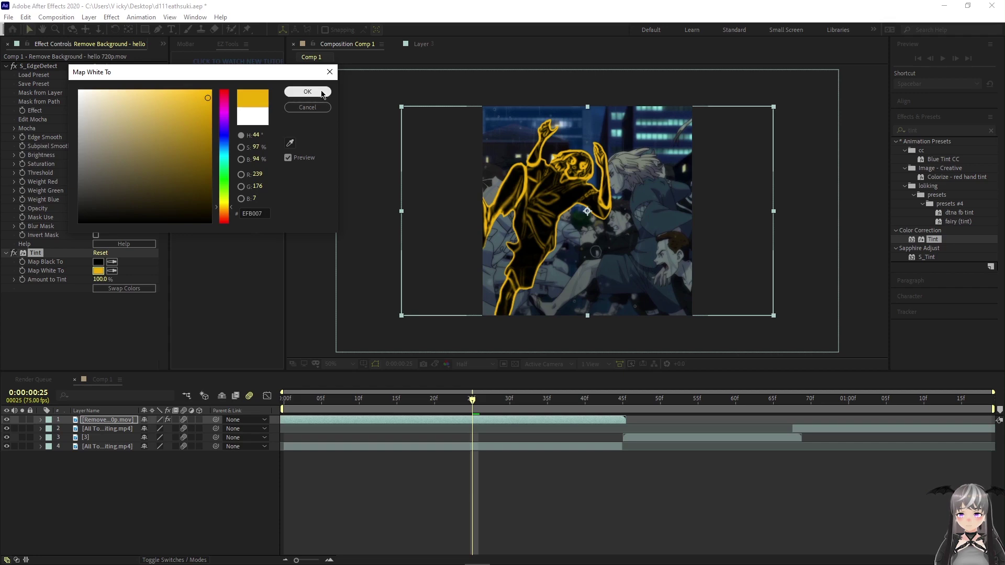
pyautogui.click(305, 92)
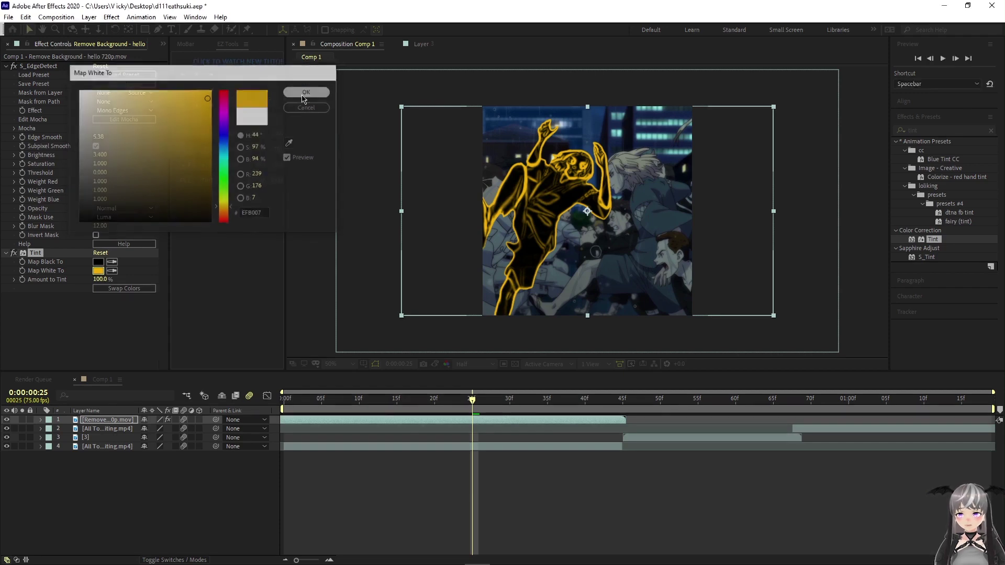
# Search the effects for "deep" and add Deep Glow below Tint on the Remove Background clip.
pyautogui.click(935, 128)
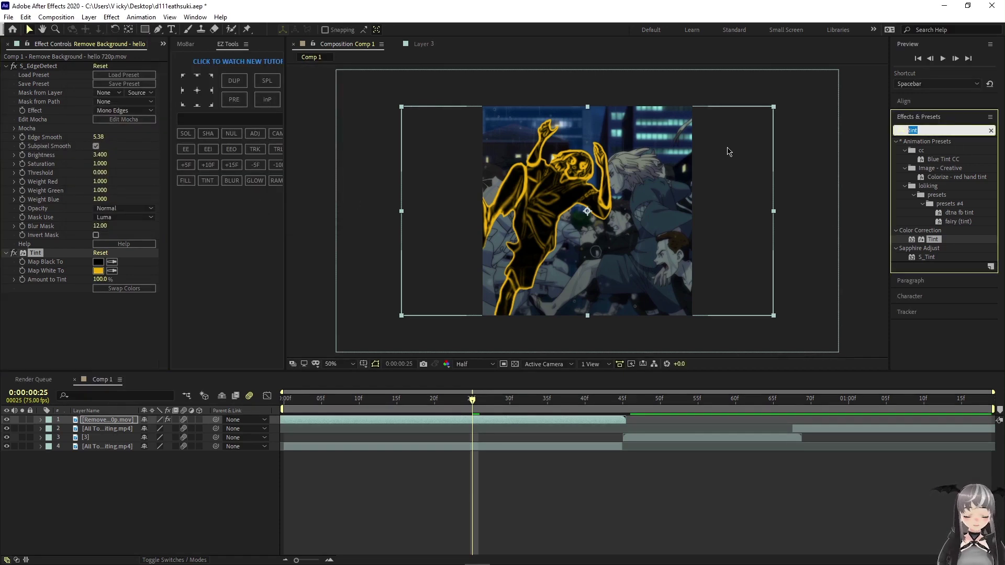
pyautogui.write('deepg')
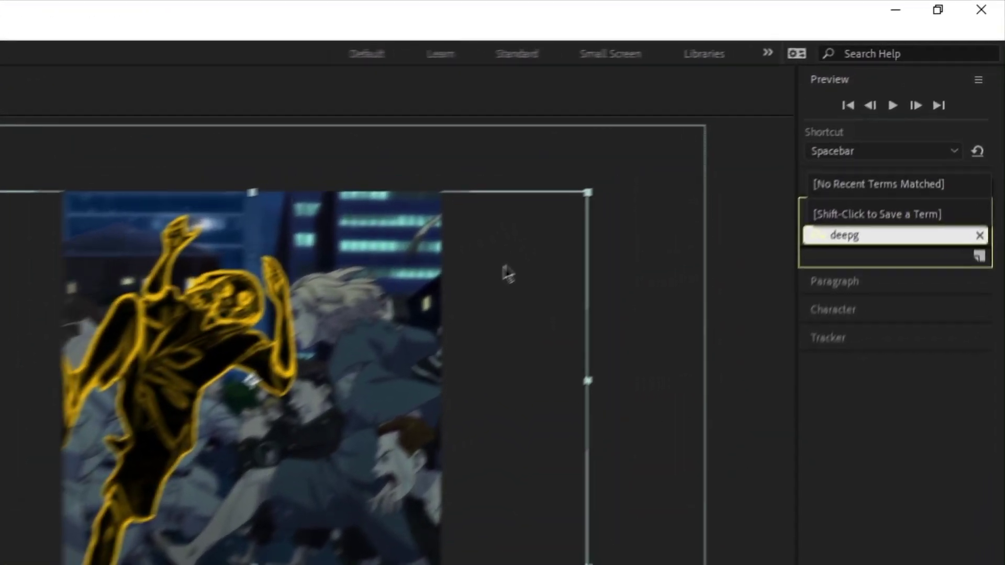
pyautogui.press('BackSpace')
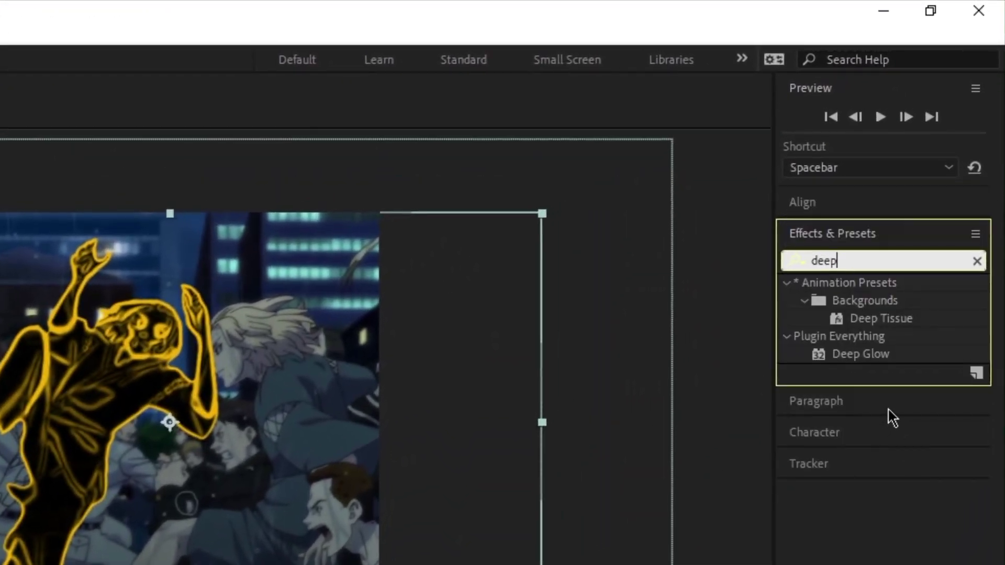
pyautogui.moveTo(894, 352); pyautogui.dragTo(107, 323)
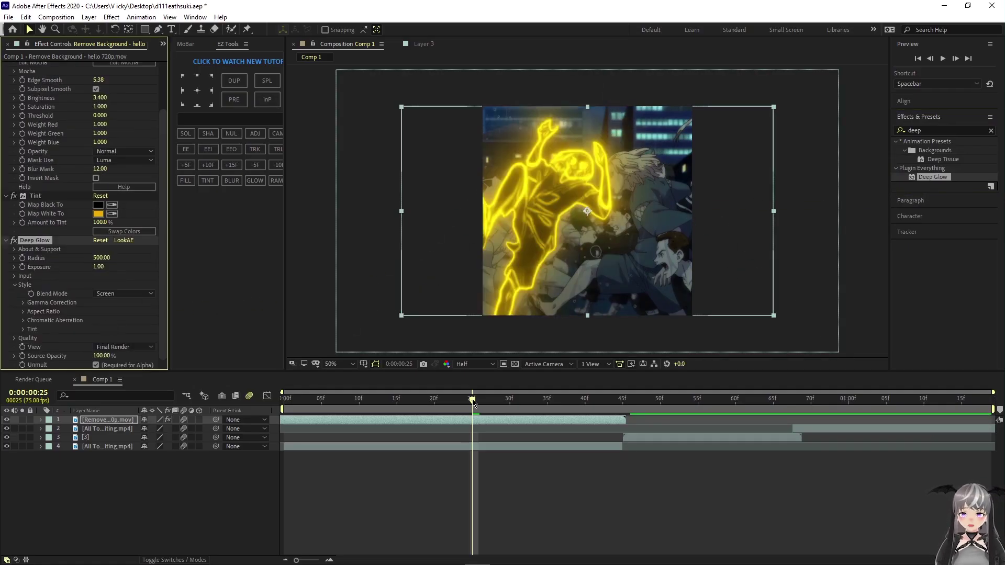
# Preview Comp 1 from the first frame to check the glowing outline, then return to the start.
pyautogui.moveTo(473, 401); pyautogui.dragTo(252, 412)
pyautogui.press('space')
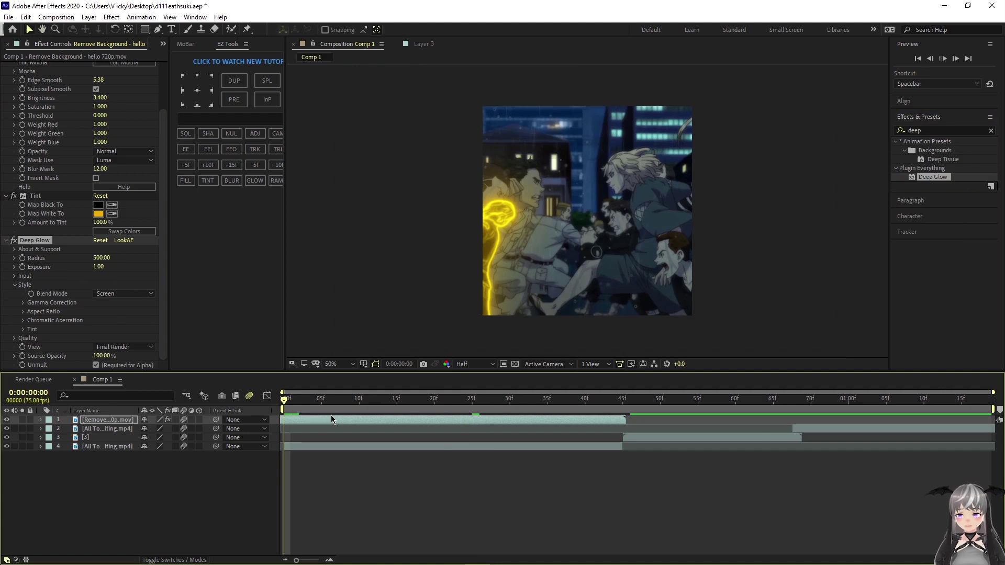
pyautogui.click(722, 404)
pyautogui.moveTo(721, 404); pyautogui.dragTo(282, 424)
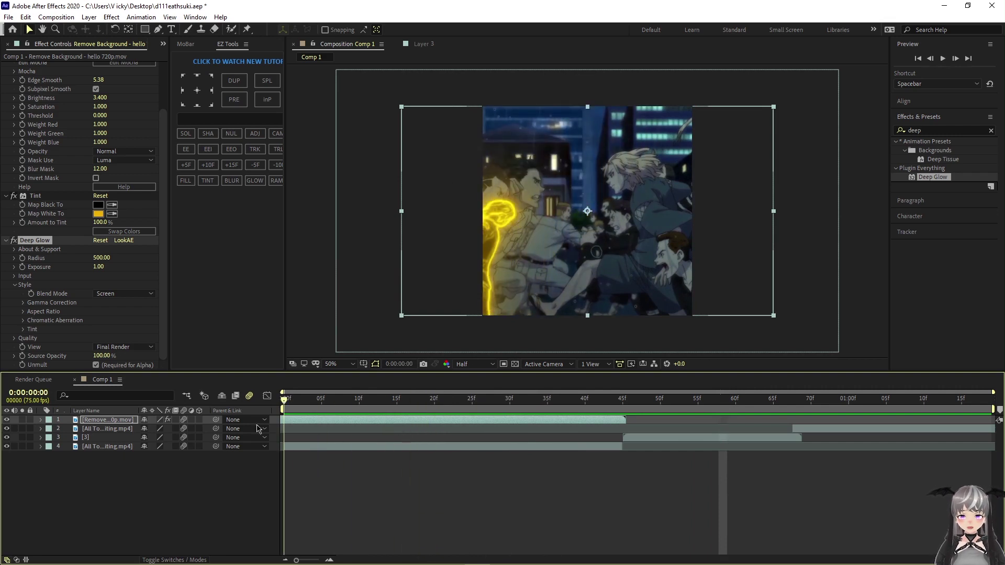
# Set Deep Glow's Radius to 276 and collapse the settings of Tint, Deep Glow and S_EdgeDetect.
pyautogui.click(9, 249)
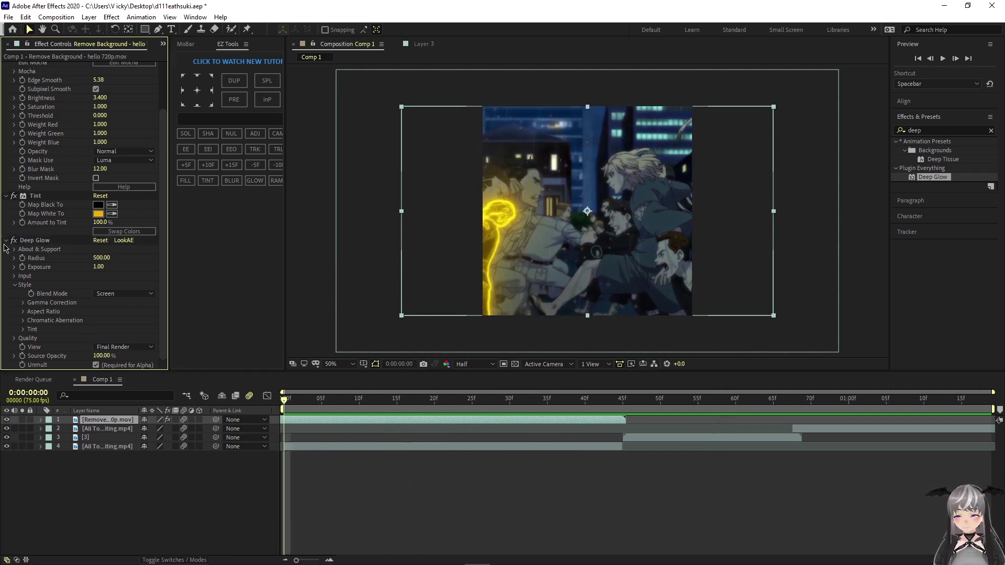
pyautogui.moveTo(101, 257); pyautogui.dragTo(62, 277)
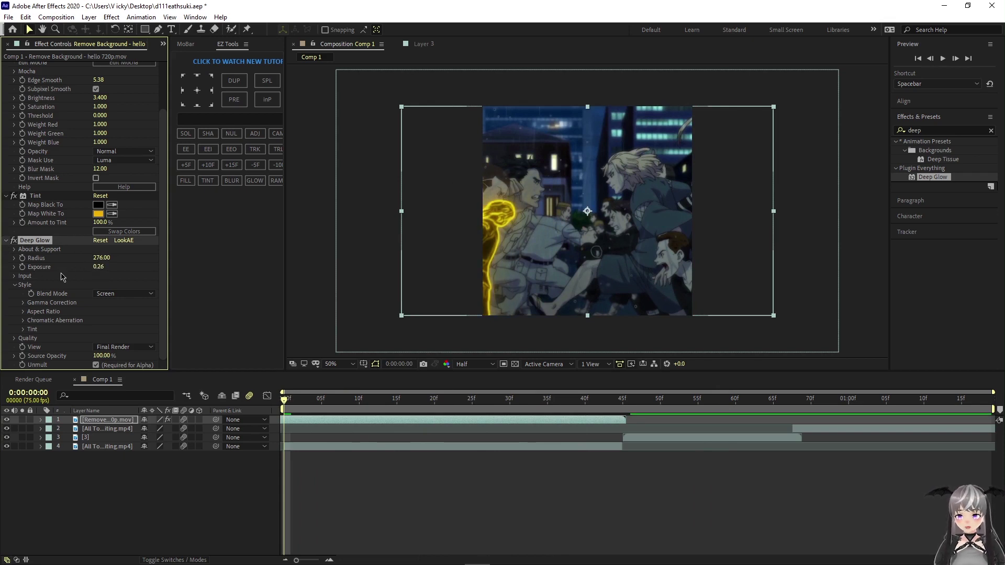
pyautogui.click(6, 197)
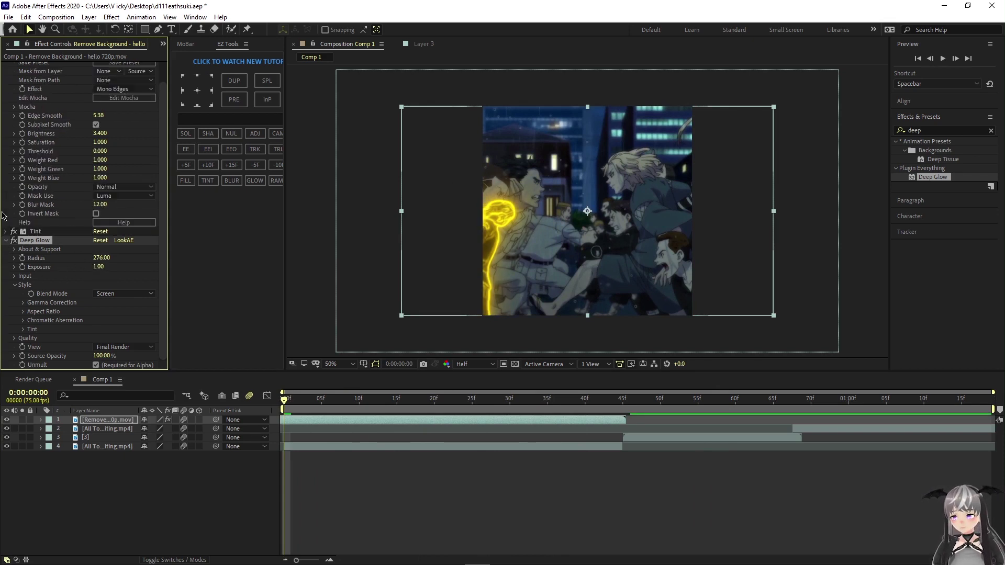
pyautogui.click(6, 241)
pyautogui.click(5, 67)
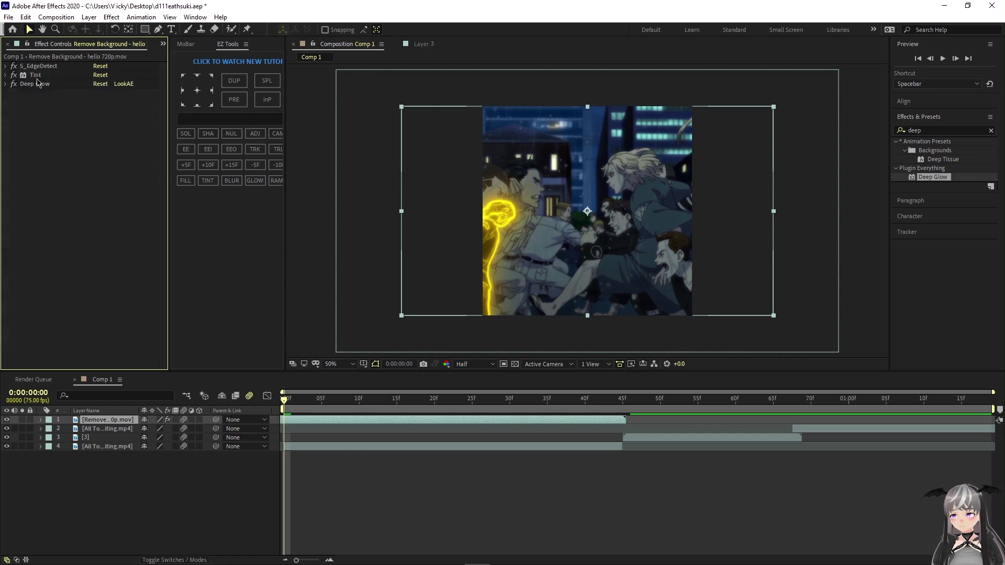
# Search the effects for "wave w" and add Wave Warp below Deep Glow on the Remove Background clip.
pyautogui.moveTo(291, 401); pyautogui.dragTo(284, 425)
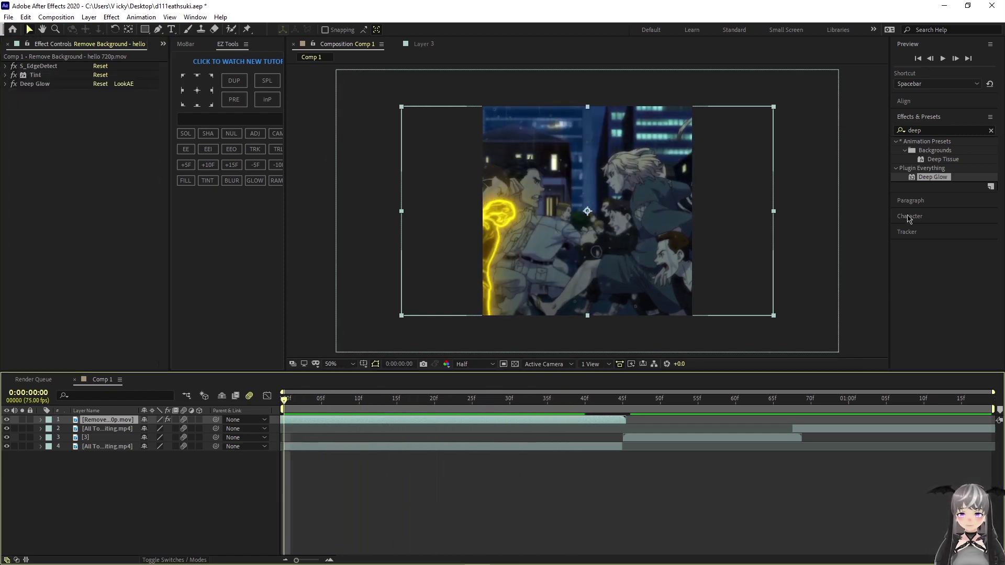
pyautogui.click(921, 131)
pyautogui.write('wavew')
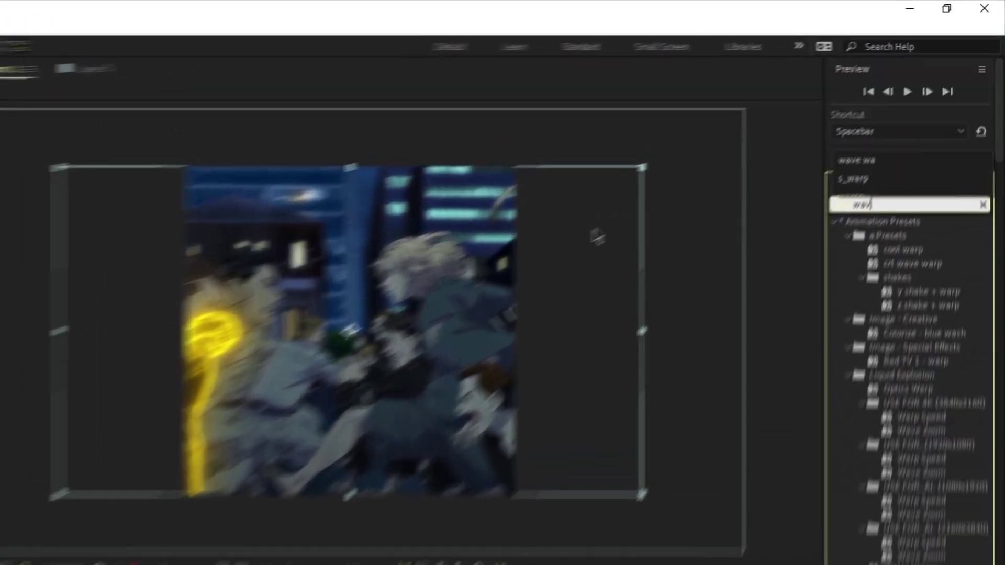
pyautogui.write('arp')
pyautogui.press('BackSpace')
pyautogui.press('BackSpace')
pyautogui.press('BackSpace')
pyautogui.press('BackSpace')
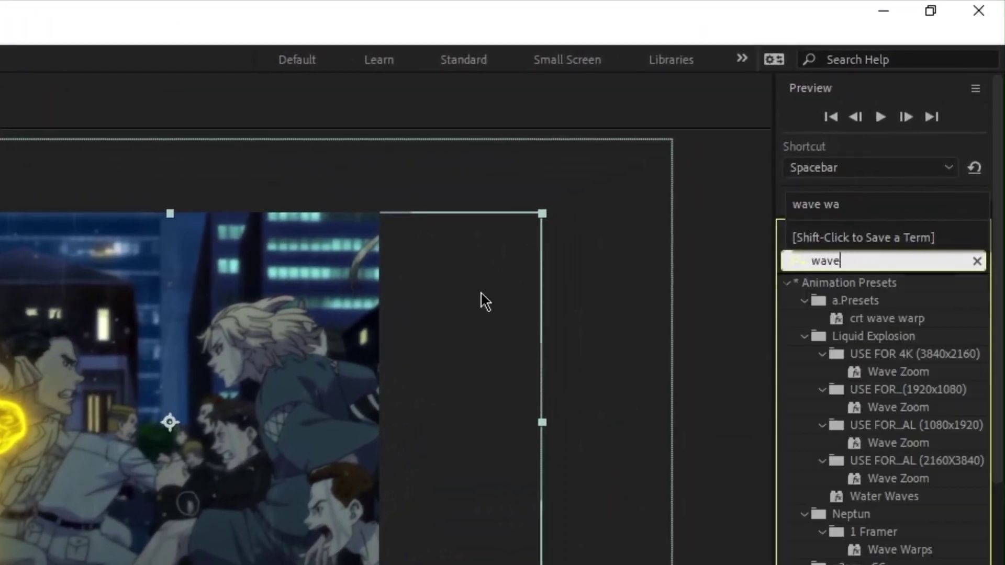
pyautogui.write('w')
pyautogui.press('BackSpace')
pyautogui.write('w')
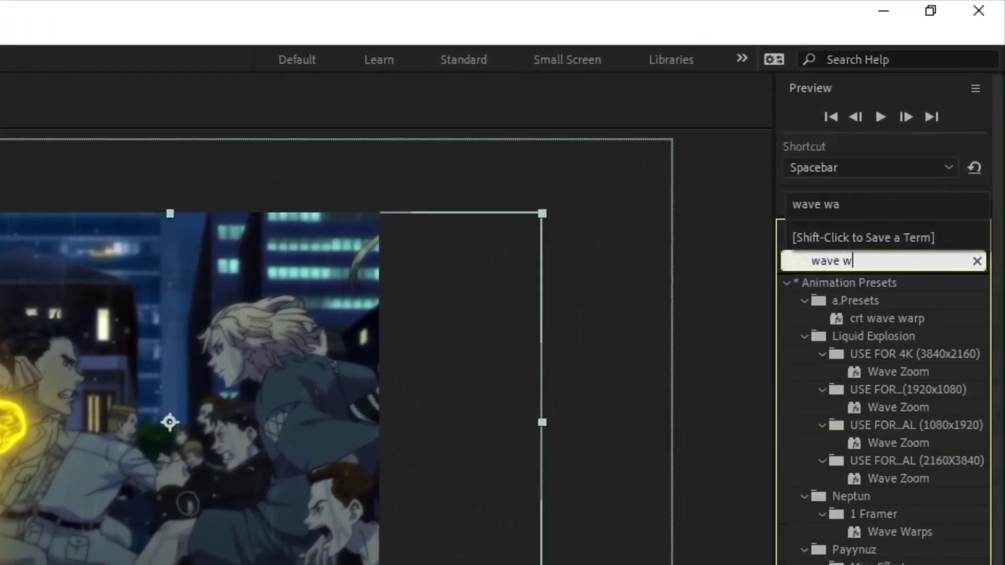
pyautogui.moveTo(849, 479); pyautogui.dragTo(394, 421)
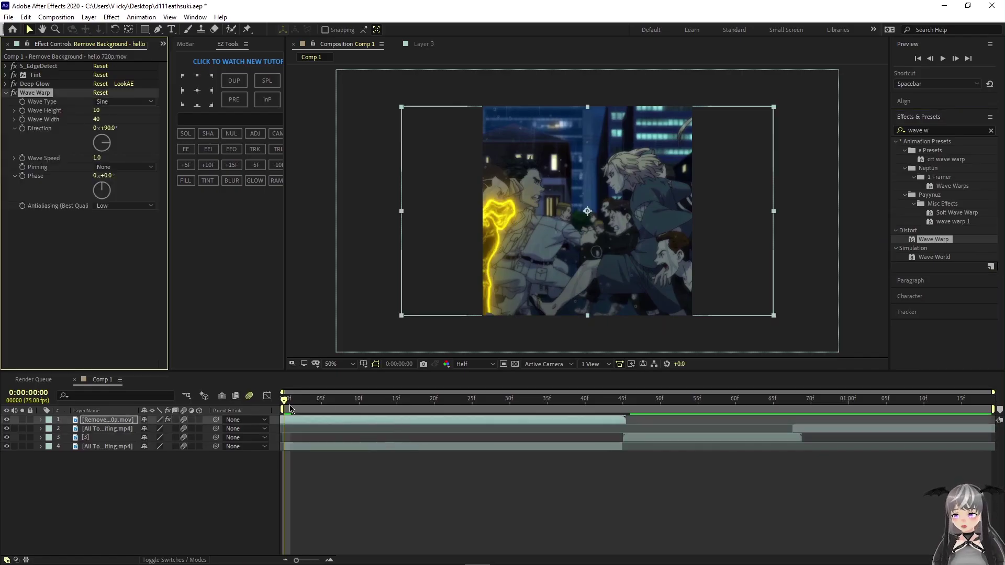
# With the playhead at frame 18, set Wave Warp's Wave Type to Smooth Noise and its Wave Height to 70.
pyautogui.moveTo(291, 409); pyautogui.dragTo(419, 409)
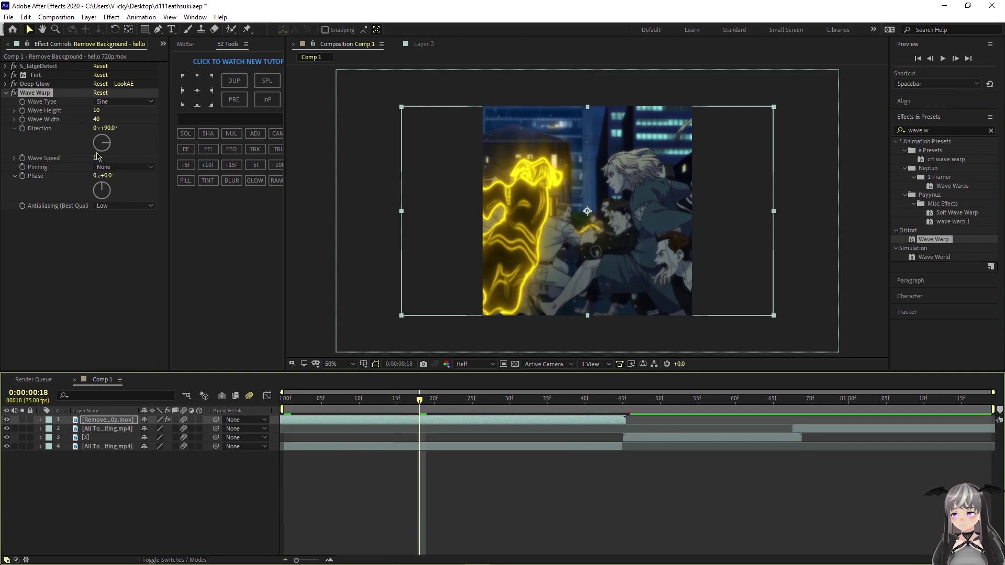
pyautogui.click(98, 102)
pyautogui.click(134, 205)
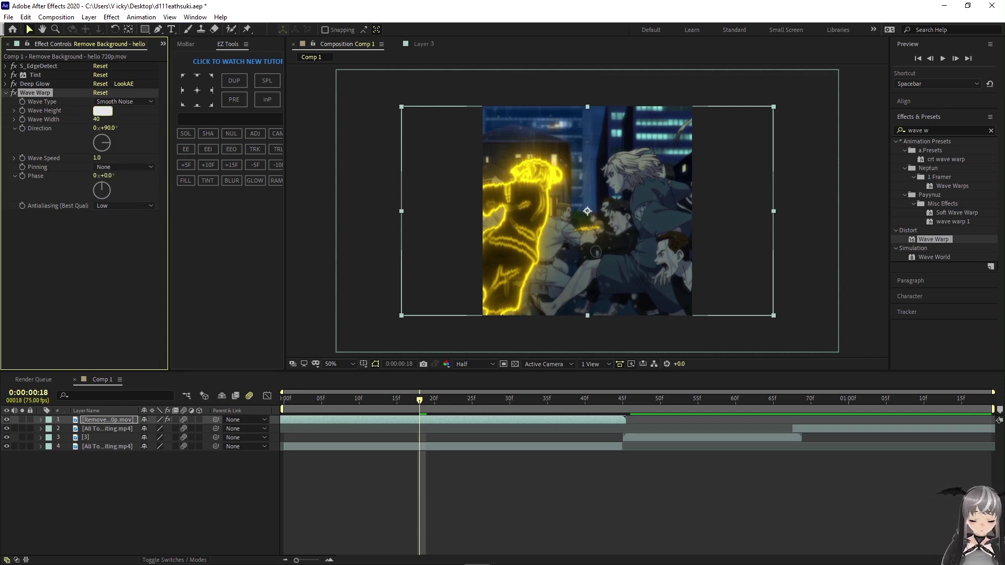
pyautogui.press('Return')
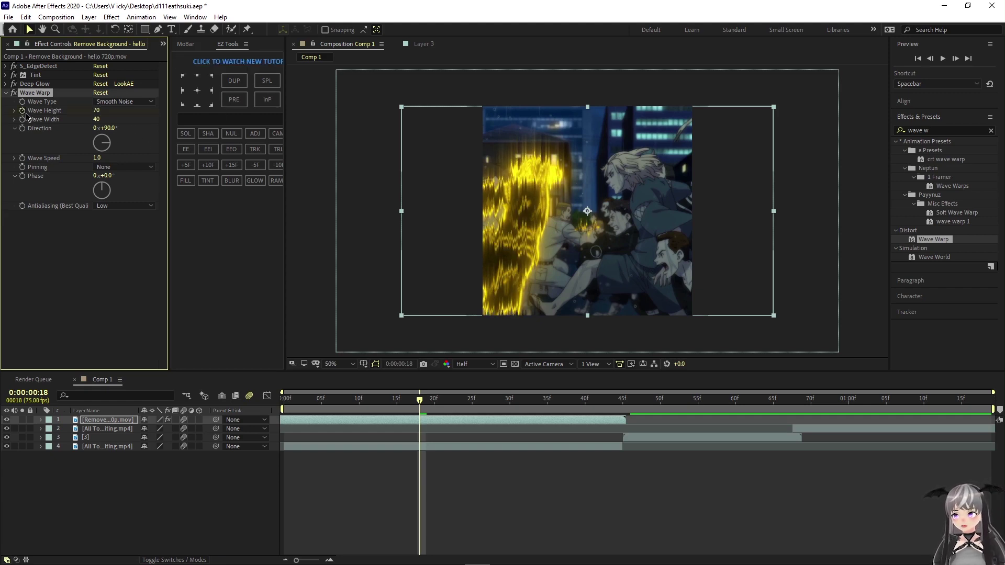
# Reveal the Wave Height keyframe on the Remove Background layer and move it to frame 11.
pyautogui.press('u')
pyautogui.moveTo(421, 440); pyautogui.dragTo(389, 438)
pyautogui.moveTo(412, 406); pyautogui.dragTo(367, 437)
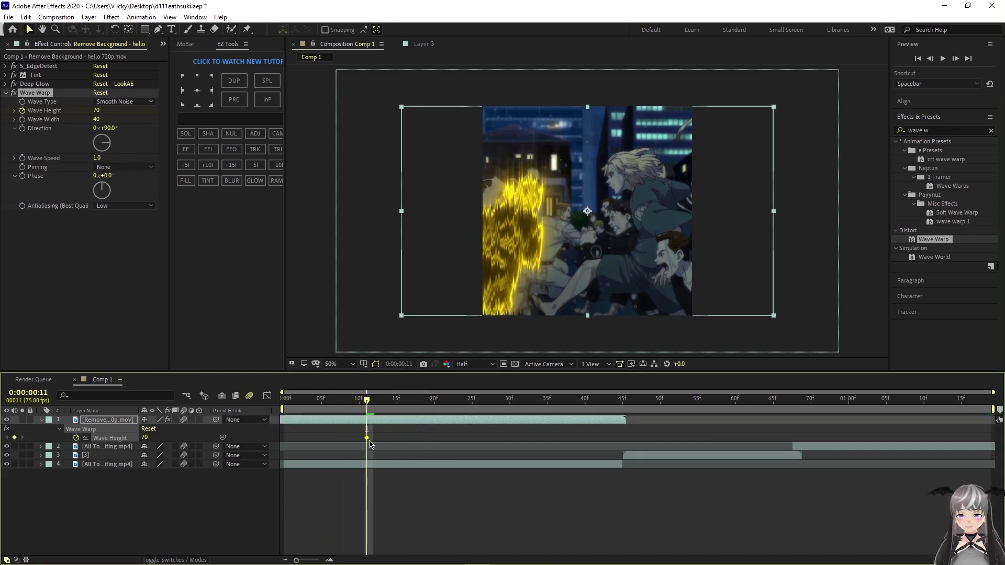
# Add a Wave Height keyframe of 0 at frame 19.
pyautogui.moveTo(374, 401); pyautogui.dragTo(426, 401)
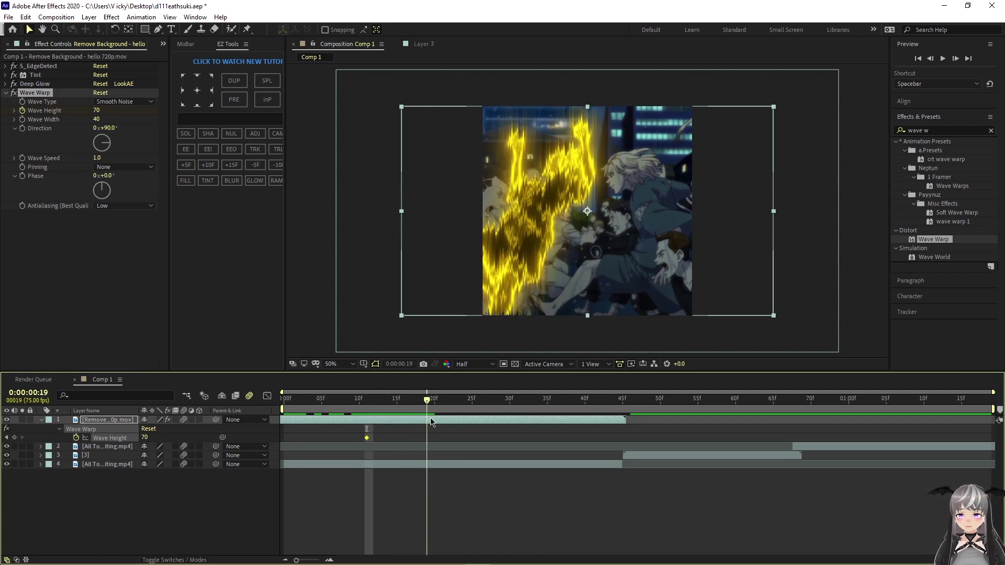
pyautogui.click(96, 111)
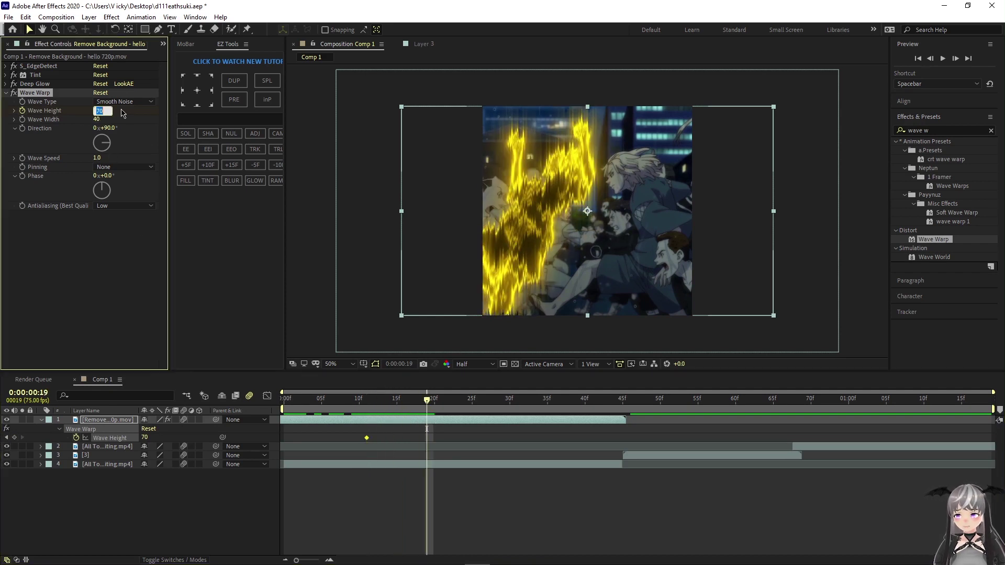
pyautogui.write('0')
pyautogui.press('Return')
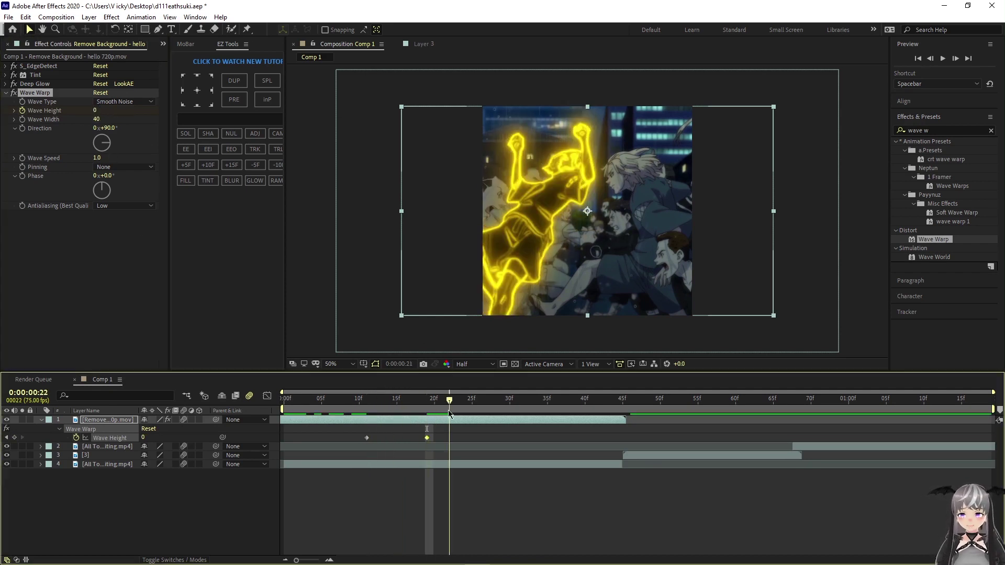
# Add a Wave Height keyframe of 70 at frame 26 and save the project.
pyautogui.click(480, 410)
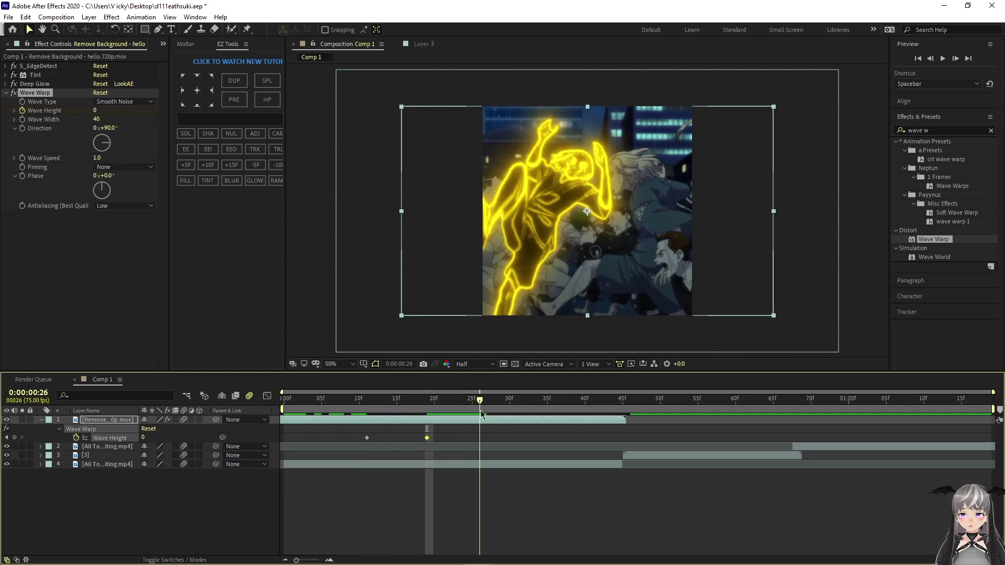
pyautogui.click(95, 112)
pyautogui.press('Return')
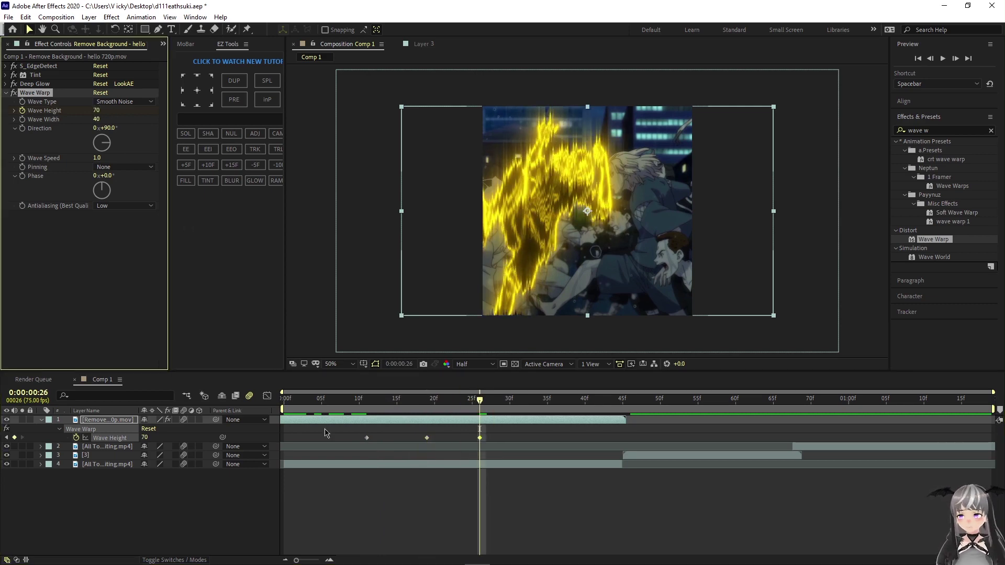
pyautogui.hotkey('ctrl', 's')
# Add a Wave Height keyframe of 0 at frame 32.
pyautogui.moveTo(481, 400); pyautogui.dragTo(525, 400)
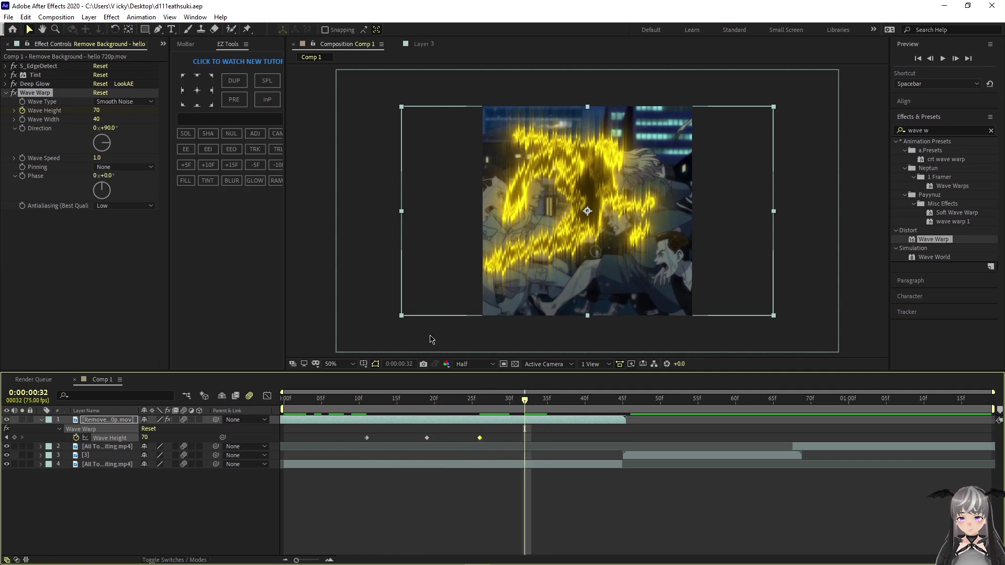
pyautogui.moveTo(98, 111); pyautogui.dragTo(1, 138)
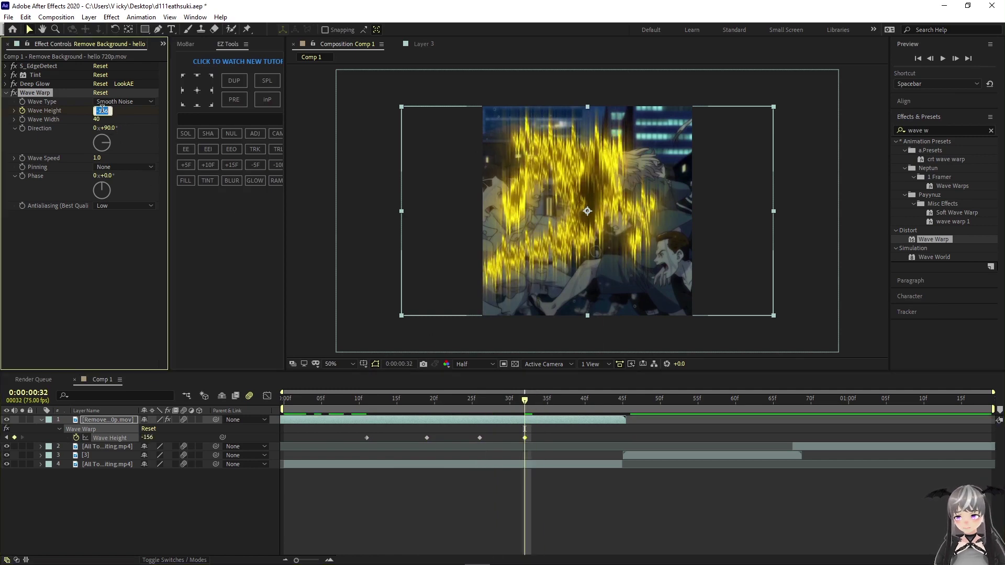
pyautogui.write('0')
pyautogui.press('Return')
# Add a Wave Height keyframe of 70 at frame 40.
pyautogui.moveTo(534, 402); pyautogui.dragTo(585, 400)
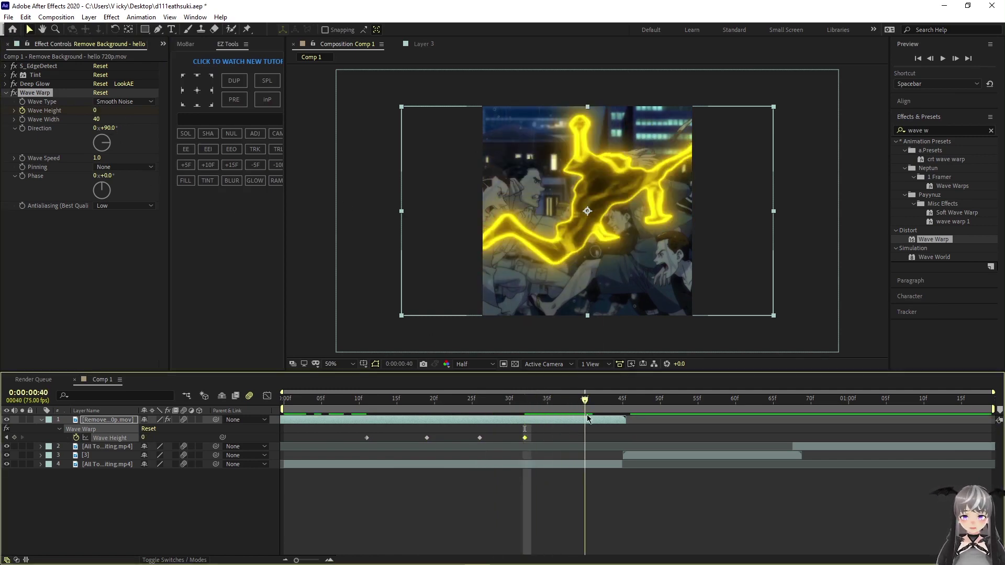
pyautogui.click(95, 111)
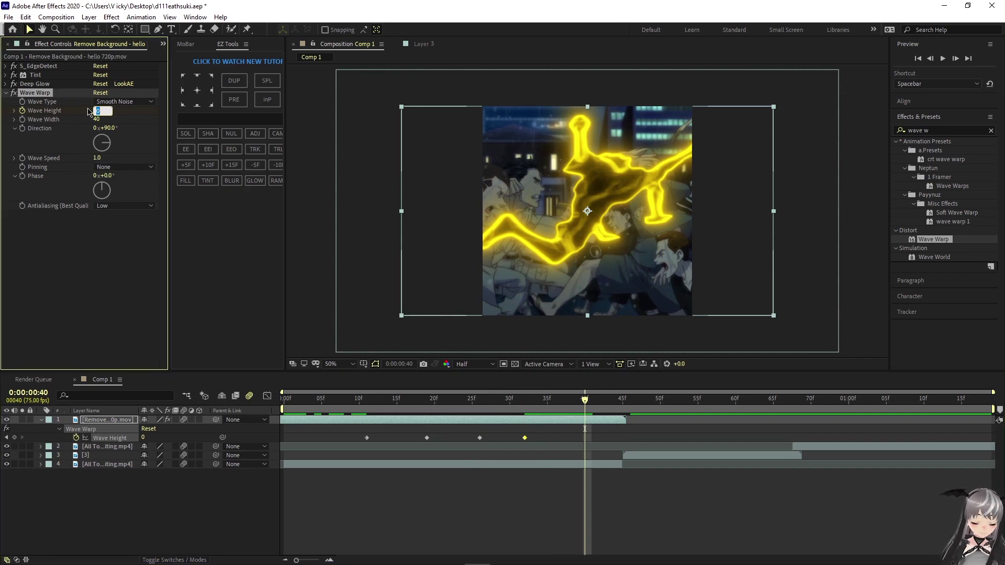
pyautogui.write('70')
pyautogui.press('Return')
# Preview Comp 1 and scrub through the clip to check the animated wave distortion on the glowing outline.
pyautogui.press('space')
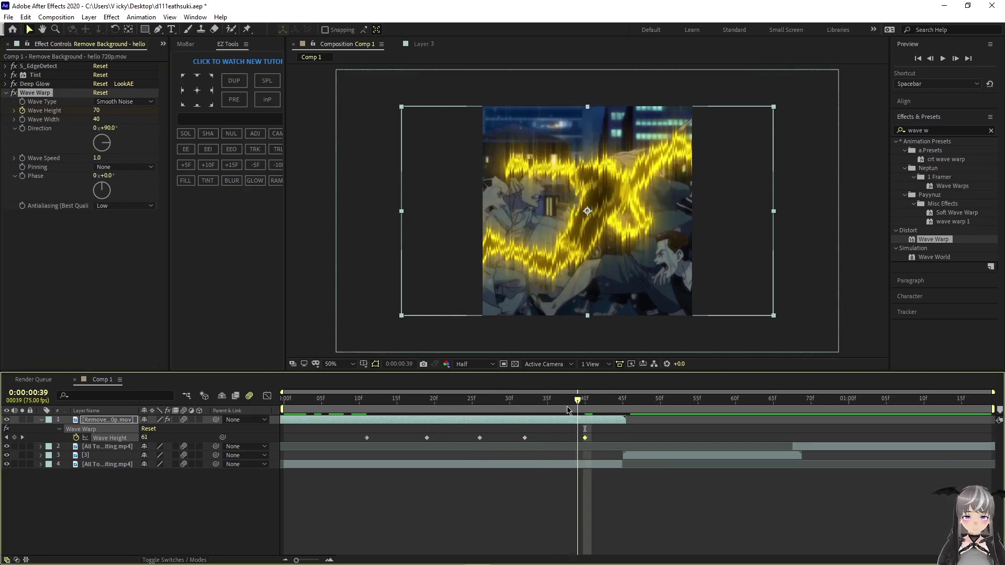
pyautogui.press('space')
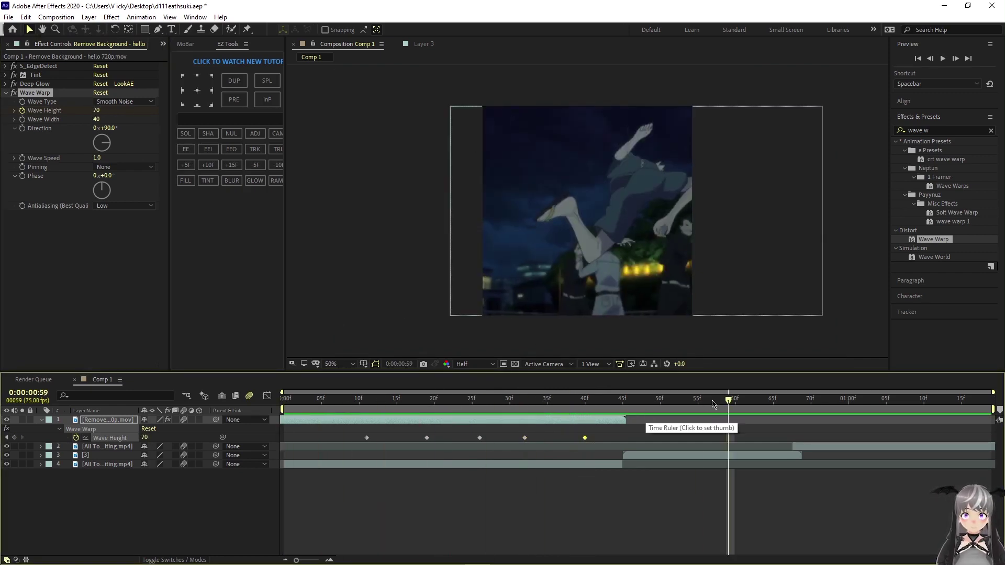
pyautogui.moveTo(725, 403); pyautogui.dragTo(510, 435)
pyautogui.press('space')
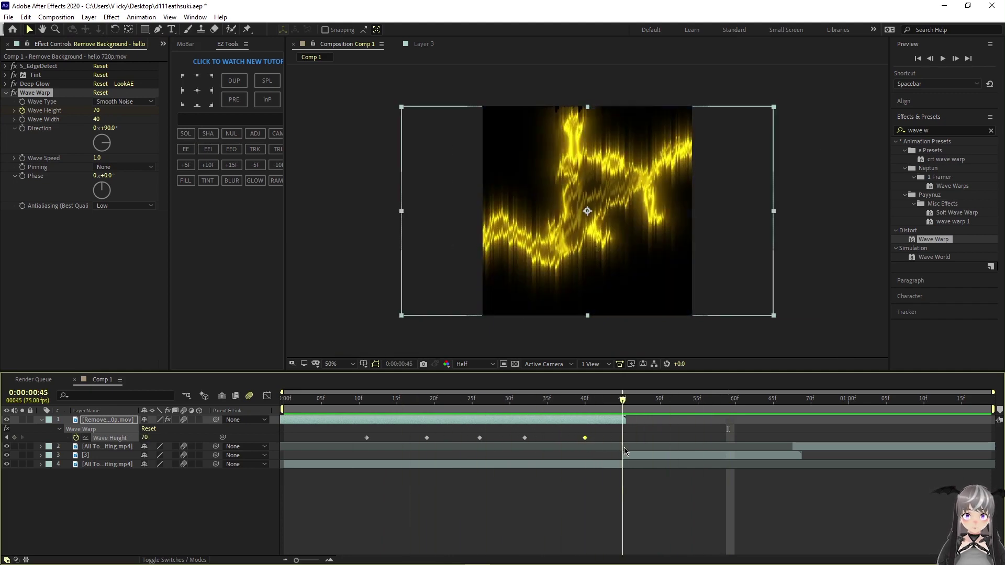
pyautogui.moveTo(265, 447); pyautogui.dragTo(344, 447)
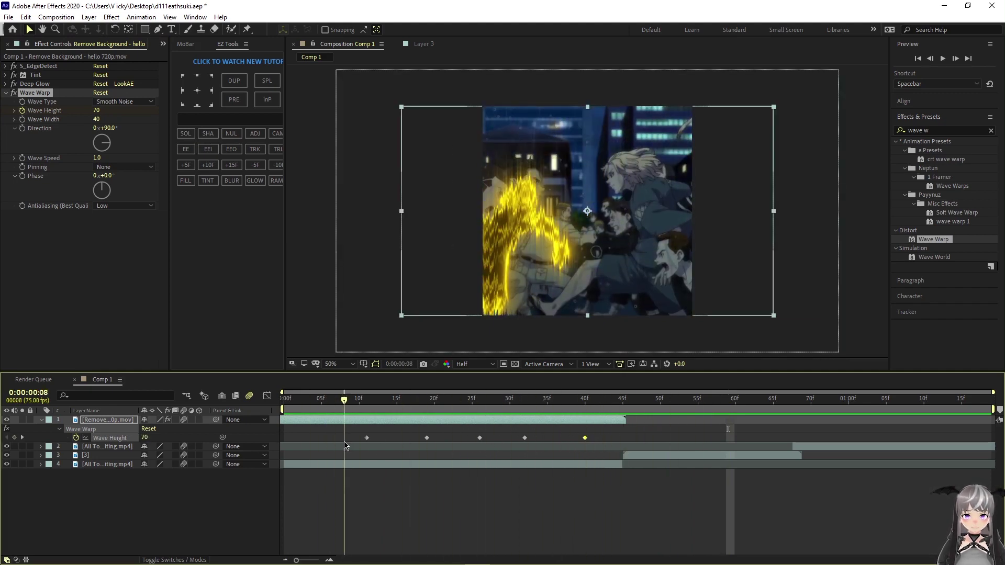
# Move the Wave Height keyframe at frame 32 to frame 29 and the last one to frame 45, and preview the result.
pyautogui.moveTo(605, 435); pyautogui.dragTo(481, 441)
pyautogui.click(526, 435)
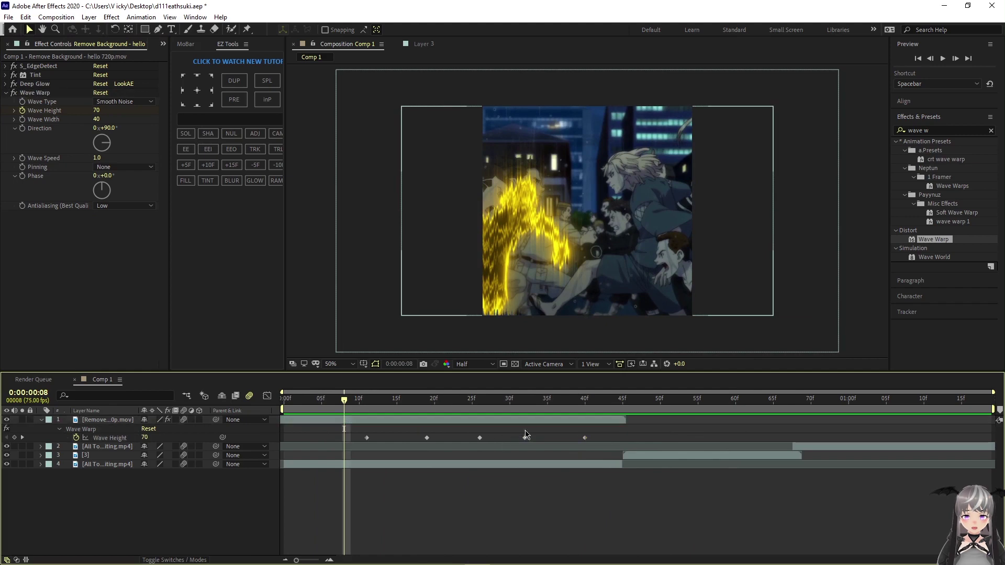
pyautogui.click(524, 438)
pyautogui.press('Delete')
pyautogui.moveTo(584, 437); pyautogui.dragTo(622, 439)
pyautogui.press('space')
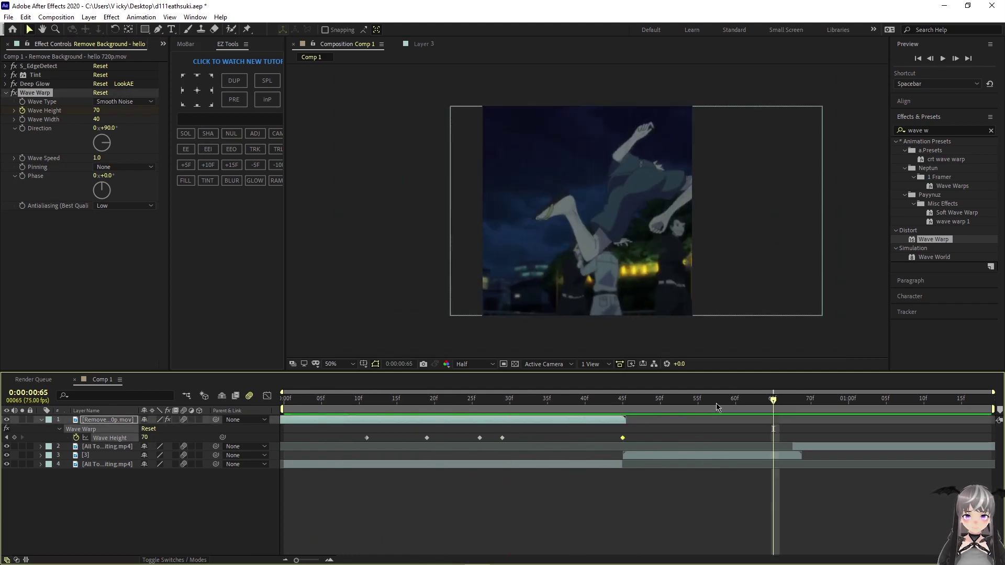
pyautogui.press('space')
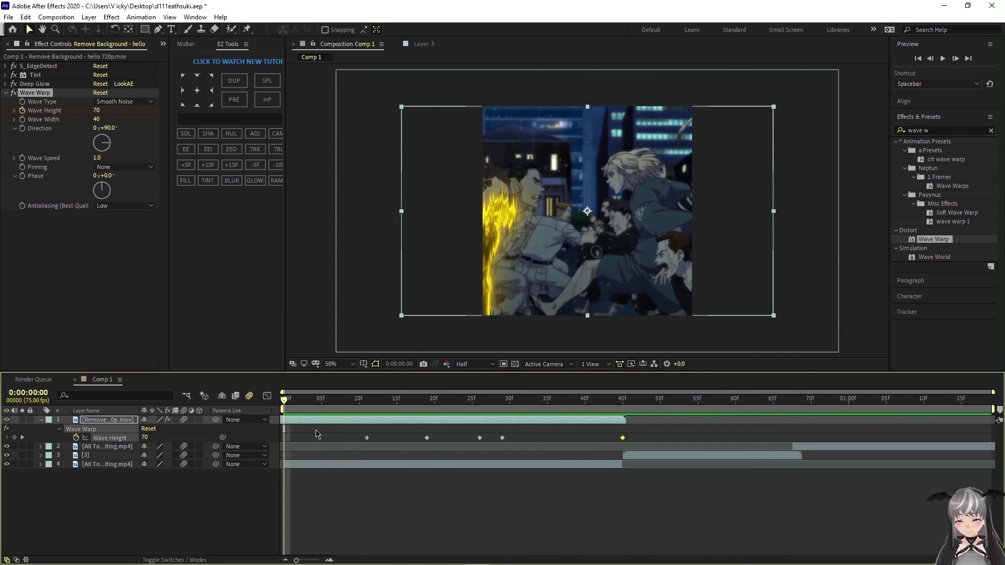
# Keyframe the Remove Background layer's Opacity at 100% at frame 45 and at 2% at the first frame.
pyautogui.press('t')
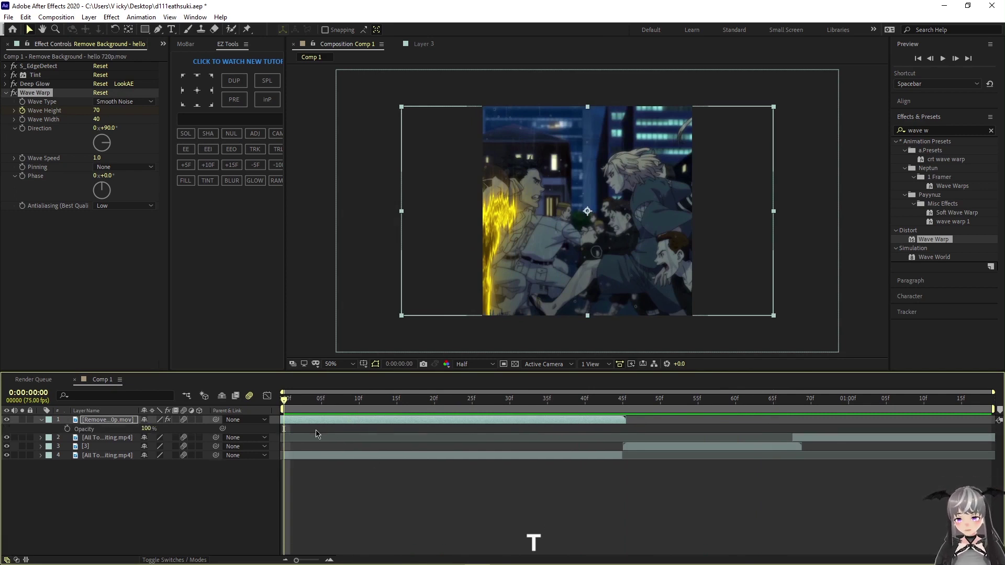
pyautogui.click(67, 428)
pyautogui.moveTo(283, 429); pyautogui.dragTo(622, 430)
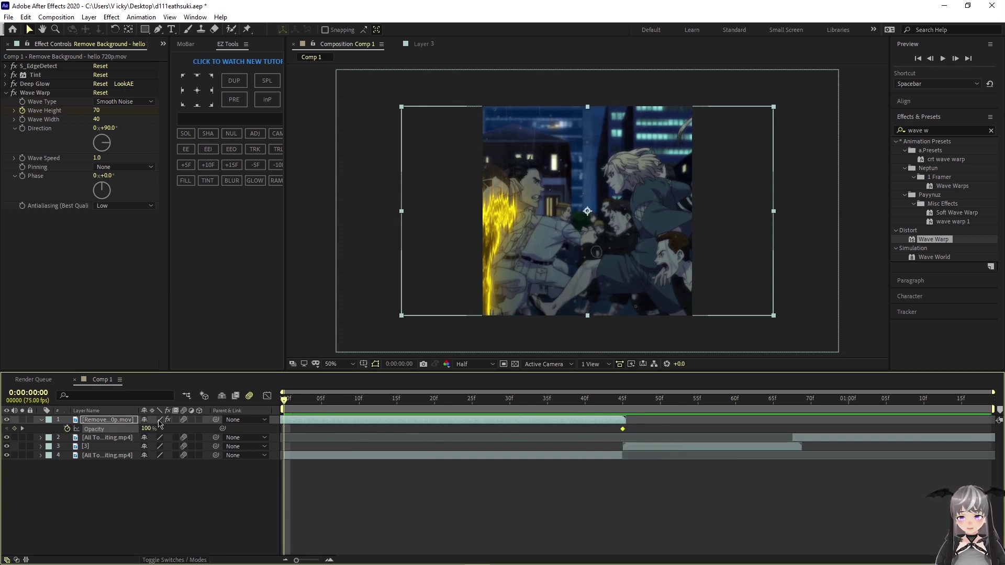
pyautogui.moveTo(148, 428); pyautogui.dragTo(73, 437)
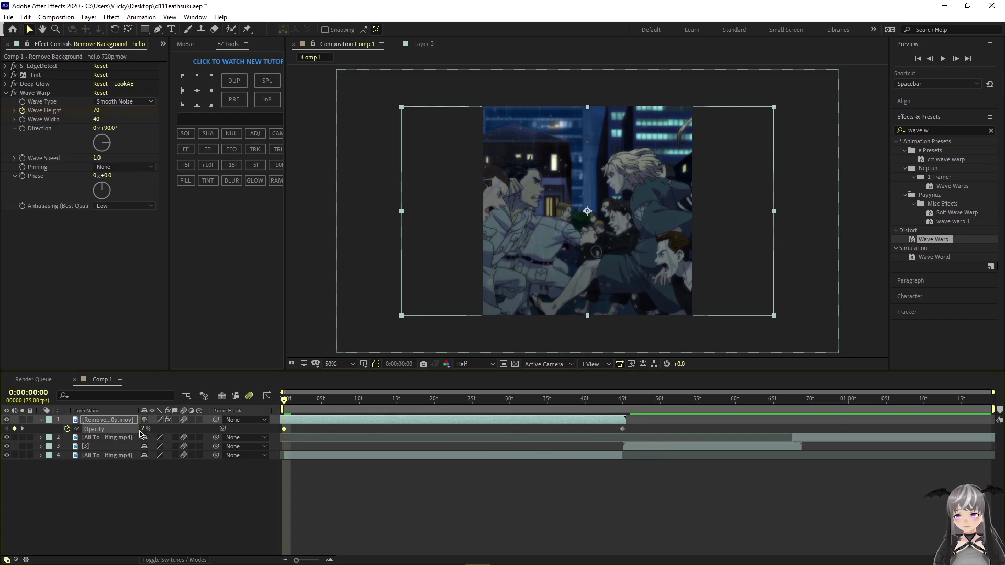
# Preview the opacity fade and set the Opacity keyframe at the first frame to 0%.
pyautogui.press('space')
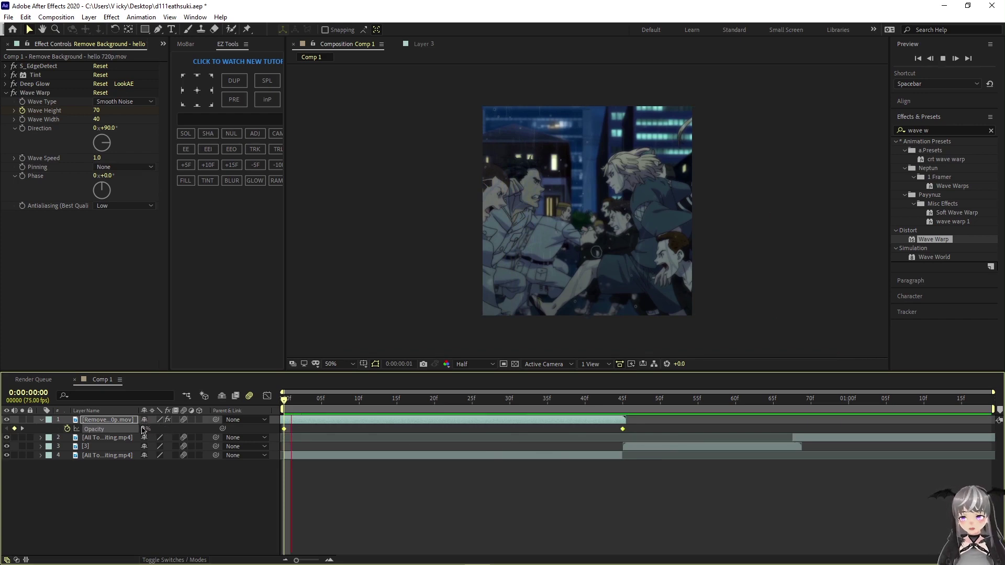
pyautogui.press('space')
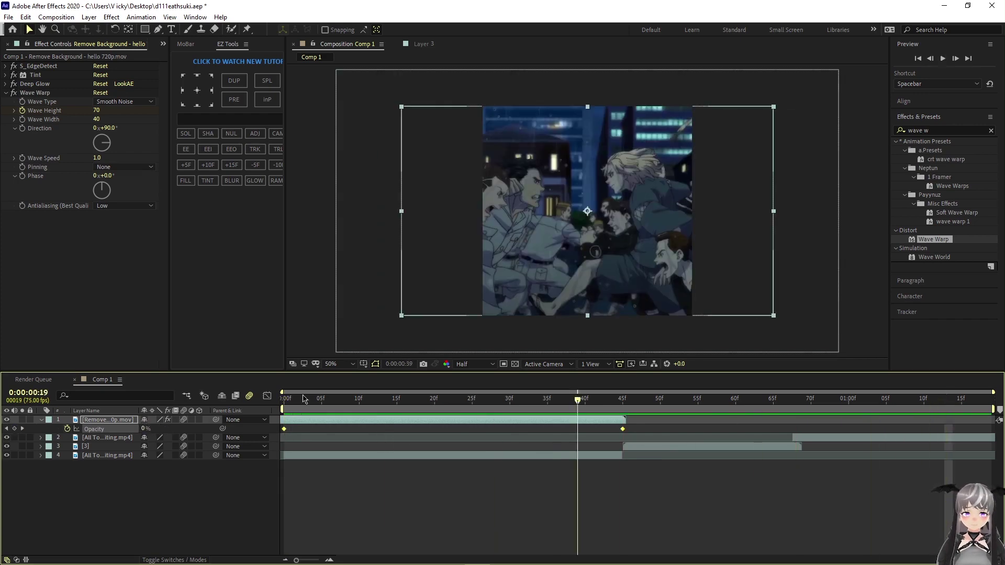
pyautogui.click(339, 468)
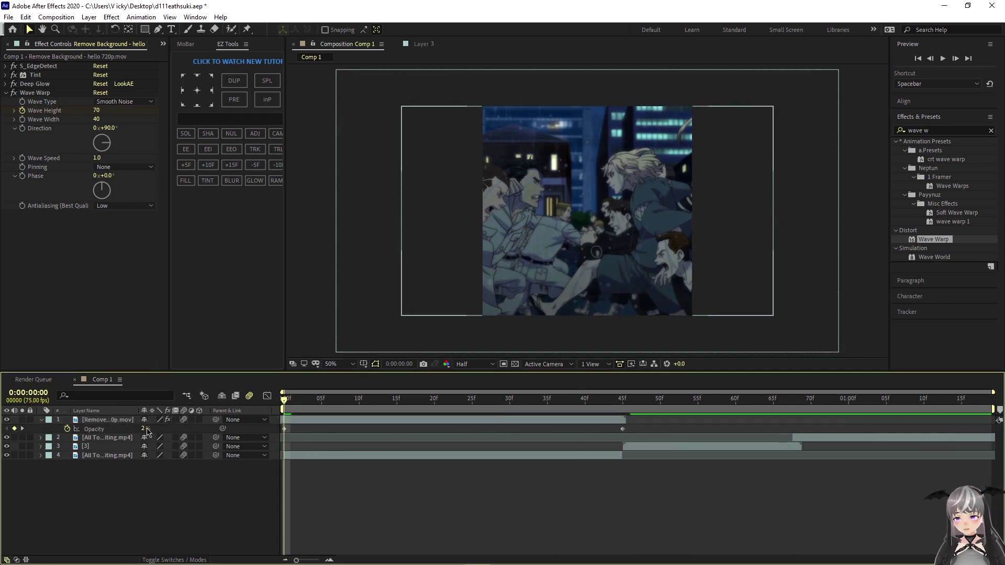
pyautogui.moveTo(144, 428); pyautogui.dragTo(137, 429)
# Preview Comp 1 to check the fade-in of the glowing outline, then return to the first frame.
pyautogui.press('space')
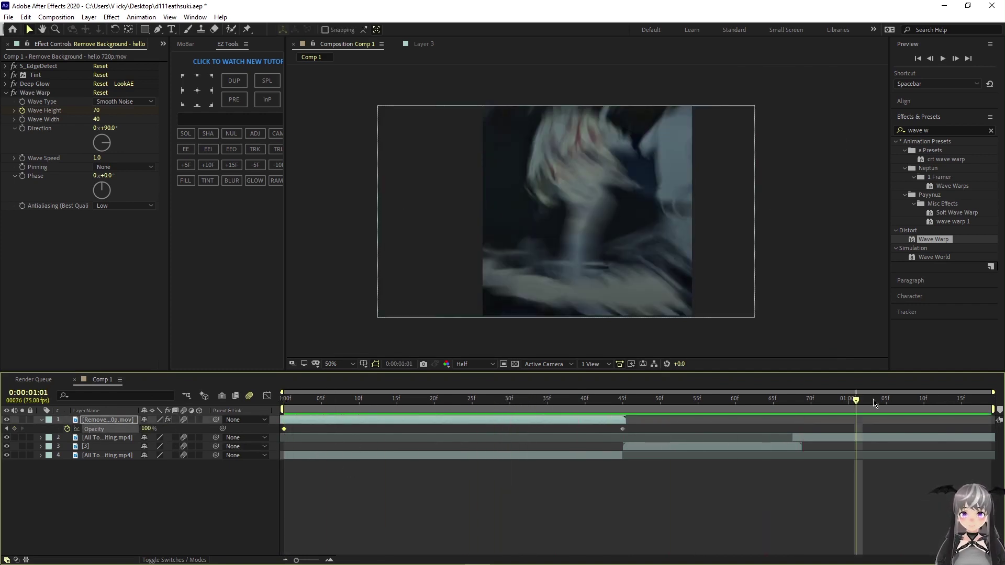
pyautogui.press('space')
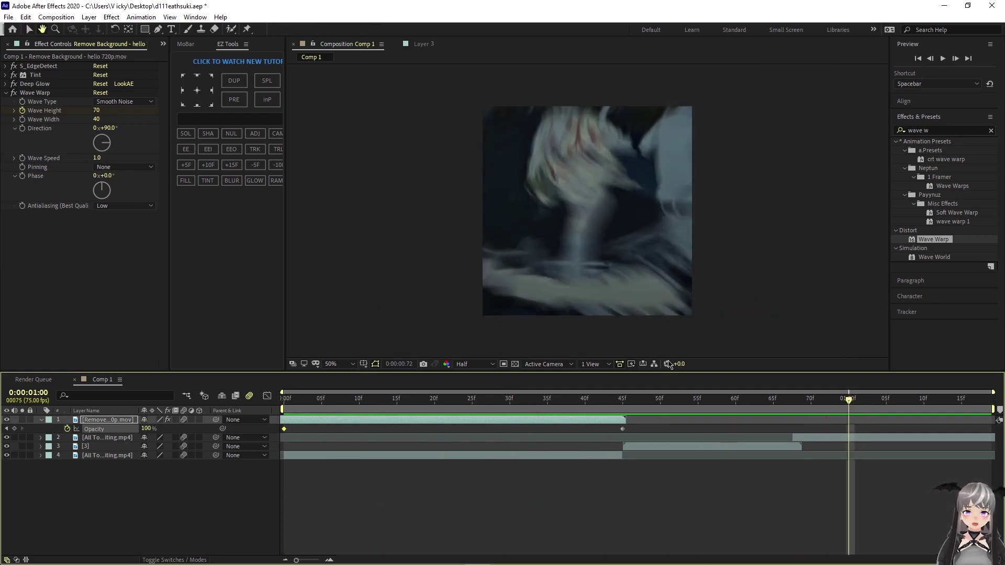
pyautogui.moveTo(846, 402); pyautogui.dragTo(284, 474)
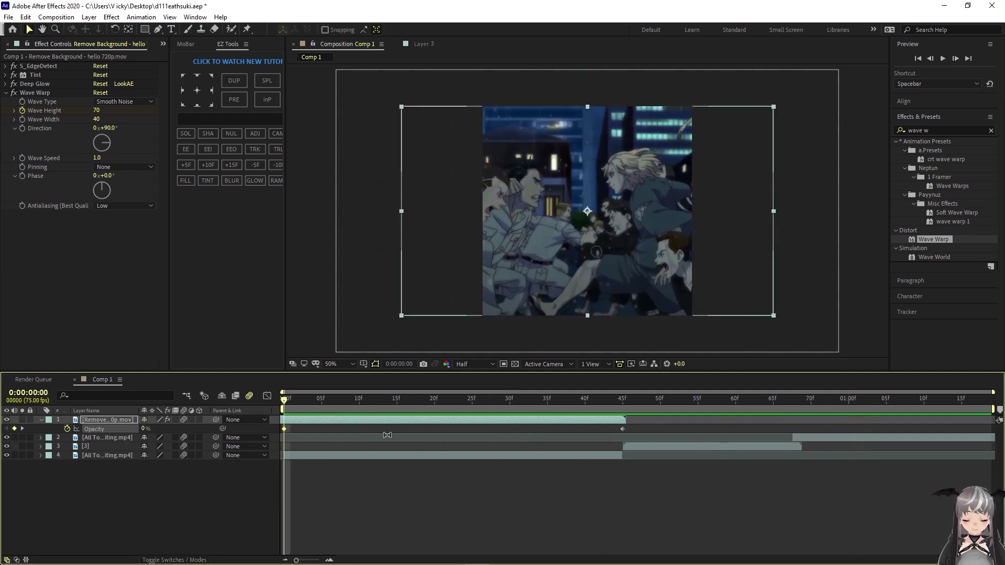
# Reveal all modified properties of the Remove Background layer in the timeline.
pyautogui.click(515, 422)
pyautogui.press('u')
pyautogui.press('u')
pyautogui.press('u')
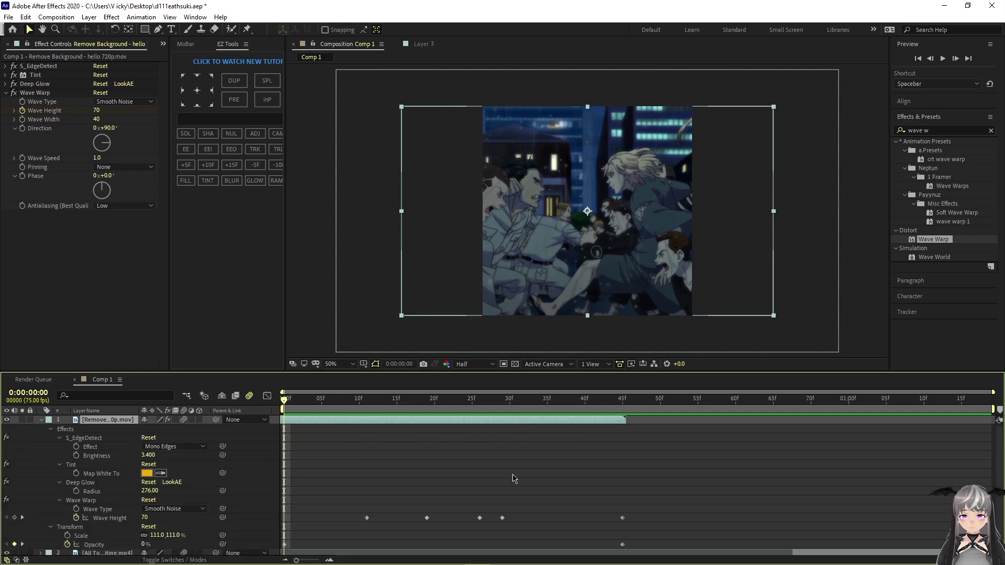
# At frame 53, shift layer 3 horizontally by setting its Position to 378, 400.
pyautogui.click(455, 473)
pyautogui.moveTo(285, 406); pyautogui.dragTo(624, 441)
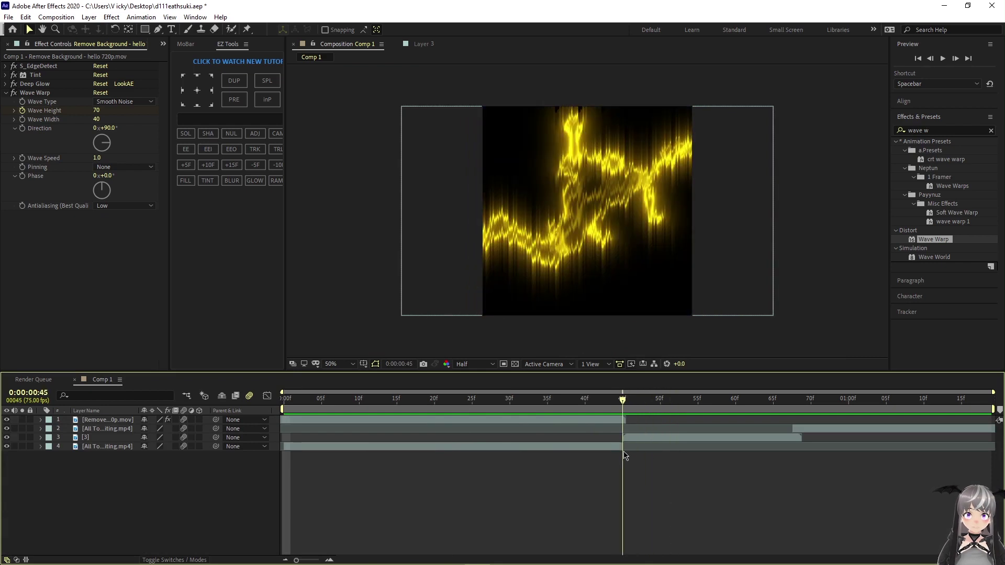
pyautogui.click(654, 440)
pyautogui.press('p')
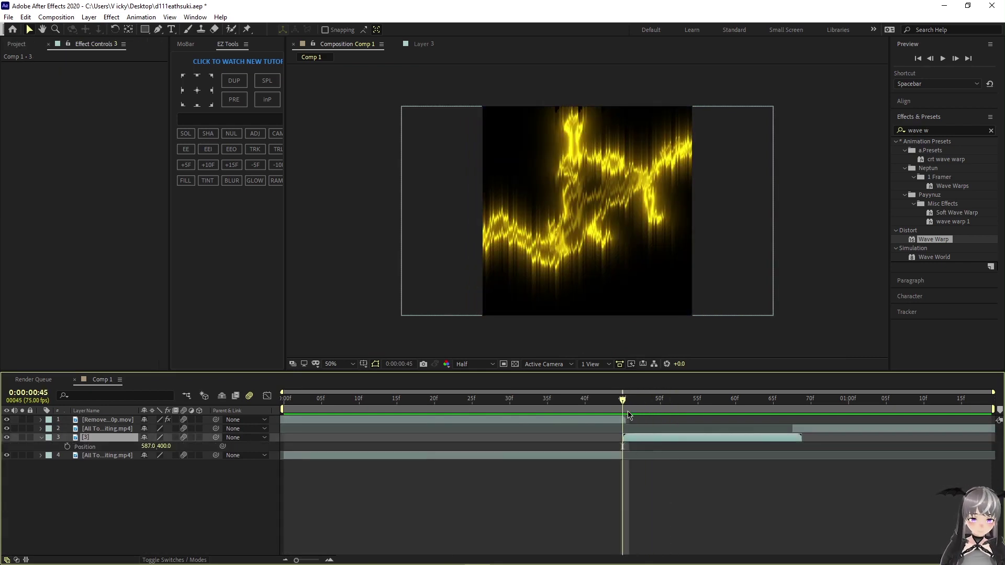
pyautogui.moveTo(628, 406); pyautogui.dragTo(687, 427)
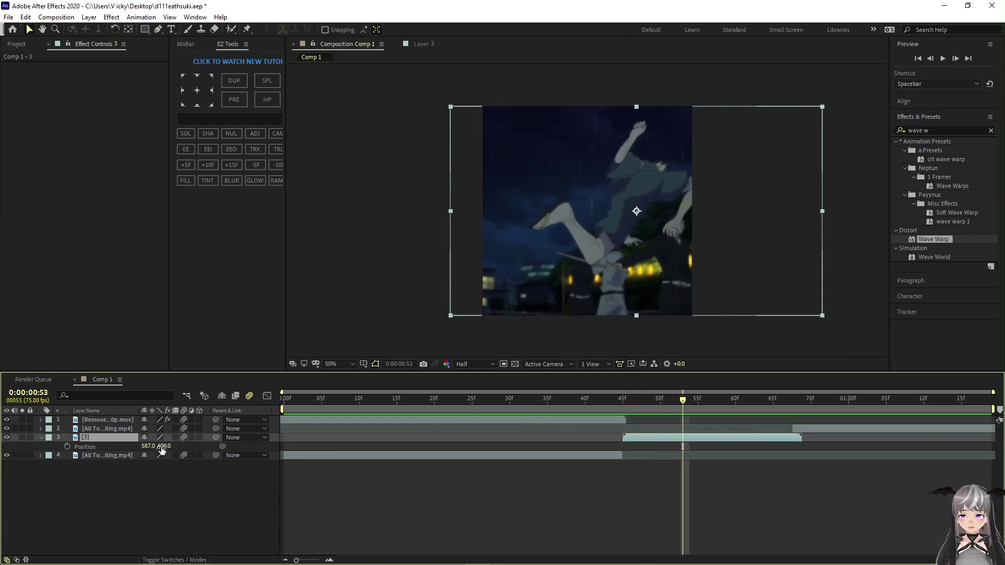
pyautogui.moveTo(153, 447); pyautogui.dragTo(48, 456)
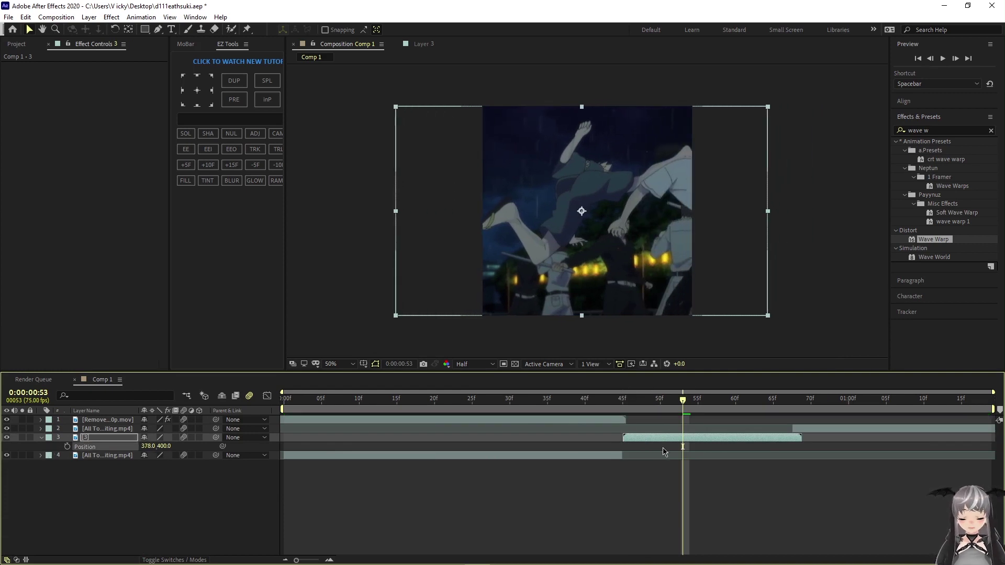
pyautogui.press('p')
# Check the reframed layer 3 clip from frame 45 to 58, then clear the effects search and save the project.
pyautogui.moveTo(679, 391); pyautogui.dragTo(624, 439)
pyautogui.click(990, 130)
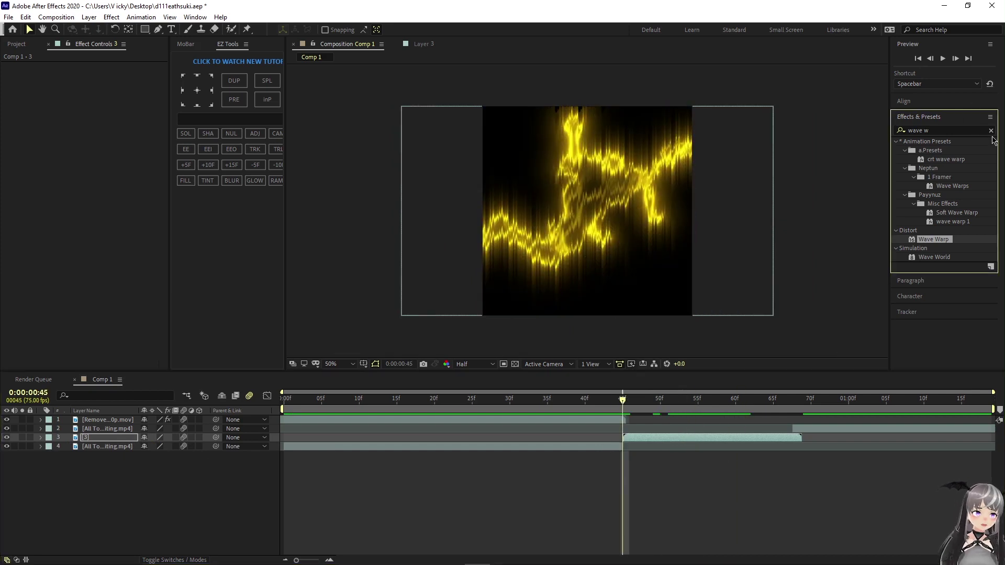
pyautogui.click(977, 119)
pyautogui.moveTo(622, 394); pyautogui.dragTo(721, 427)
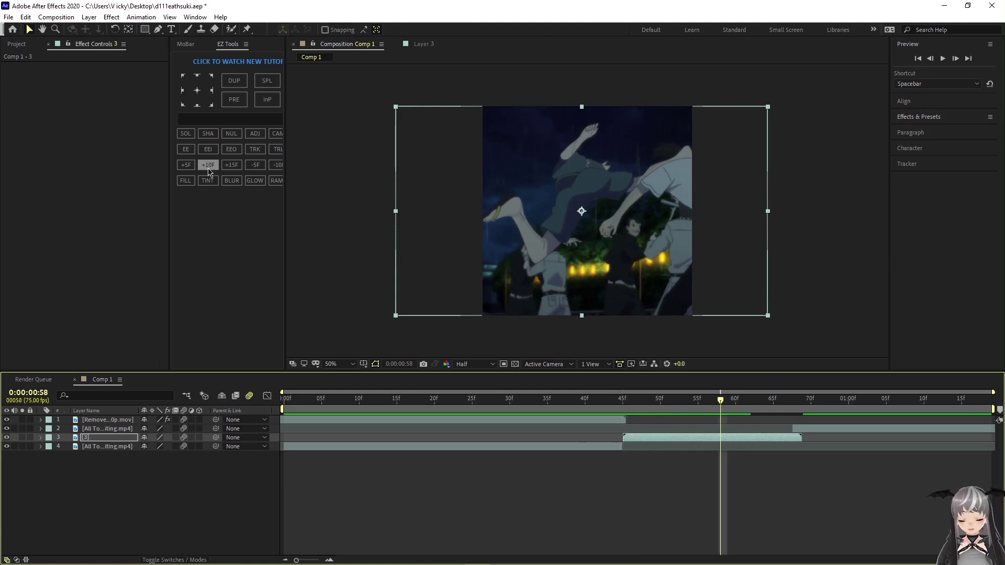
pyautogui.hotkey('ctrl', 's')
# Import Shockwave - 21.mp4 from the Downloads folder and place it directly above layer 3, starting at frame 45.
pyautogui.click(16, 44)
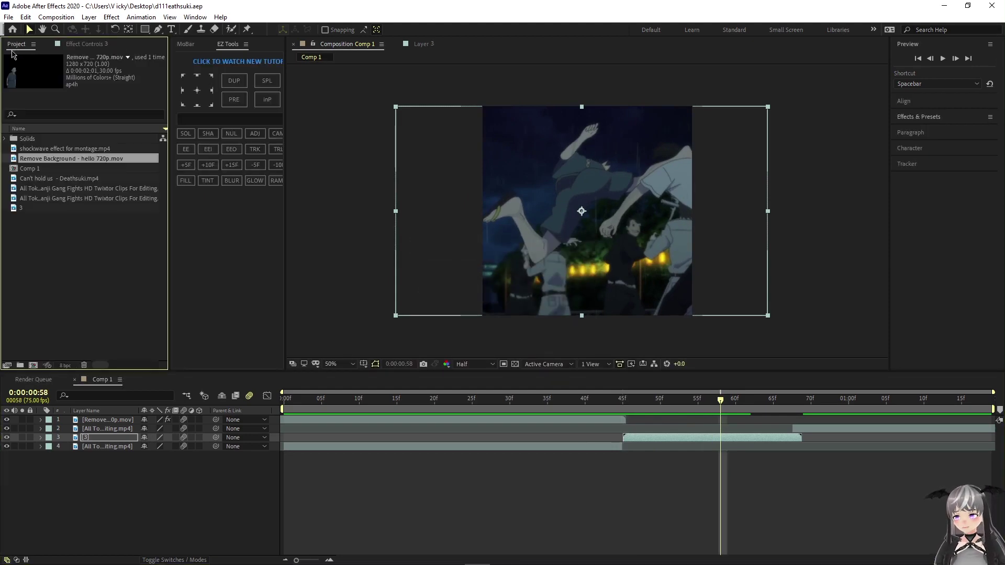
pyautogui.click(8, 17)
pyautogui.moveTo(136, 174)
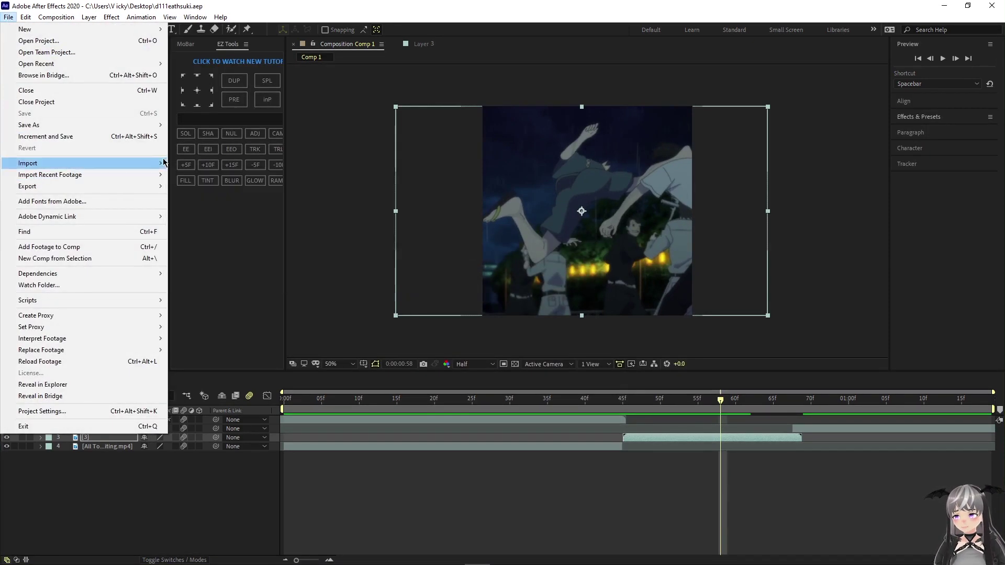
pyautogui.click(291, 162)
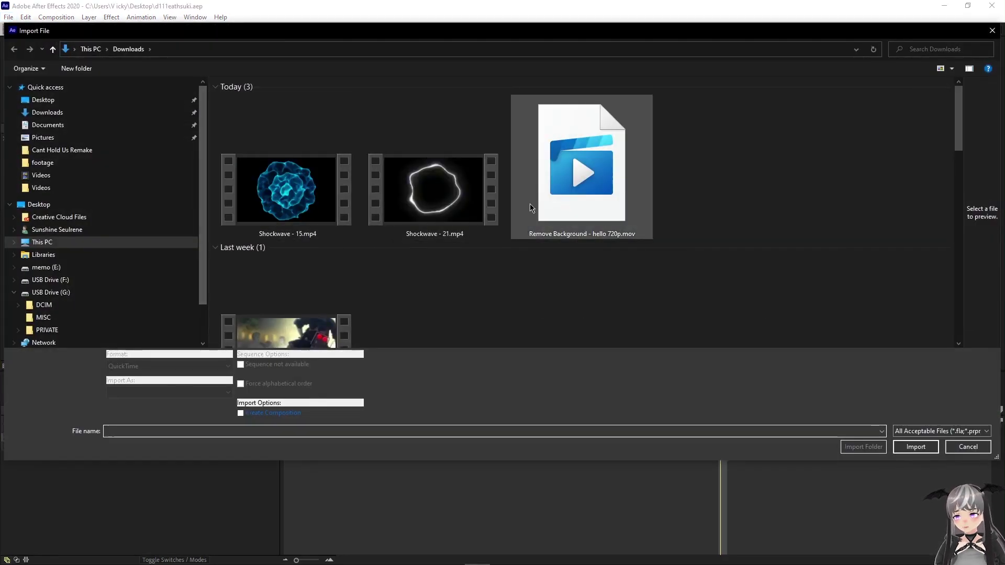
pyautogui.moveTo(684, 181); pyautogui.dragTo(209, 183)
pyautogui.click(701, 189)
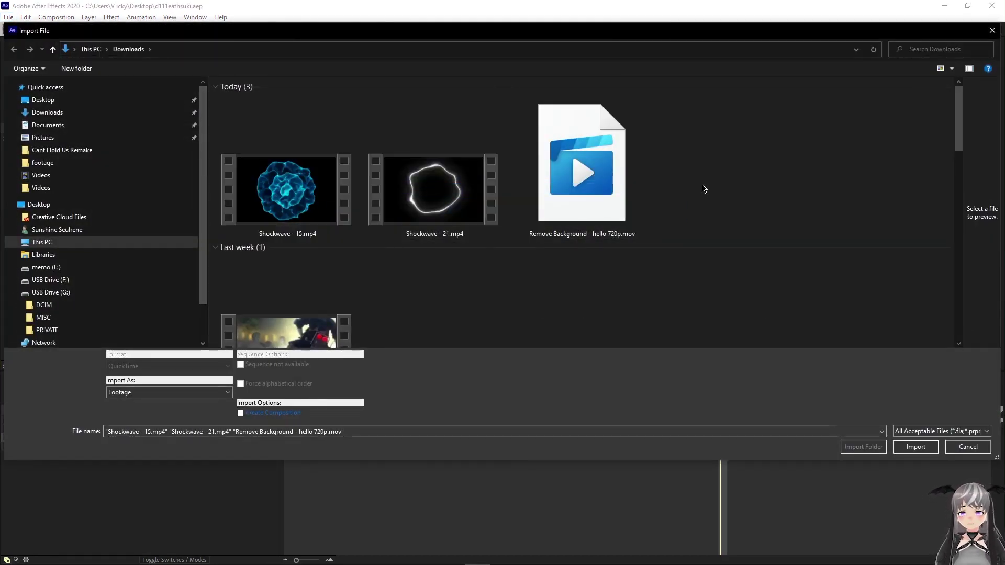
pyautogui.doubleClick(435, 211)
pyautogui.moveTo(47, 158); pyautogui.dragTo(642, 433)
# Scale the Shockwave - 21 layer to 47% and move it to the upper-right area of the composition.
pyautogui.moveTo(720, 401); pyautogui.dragTo(643, 439)
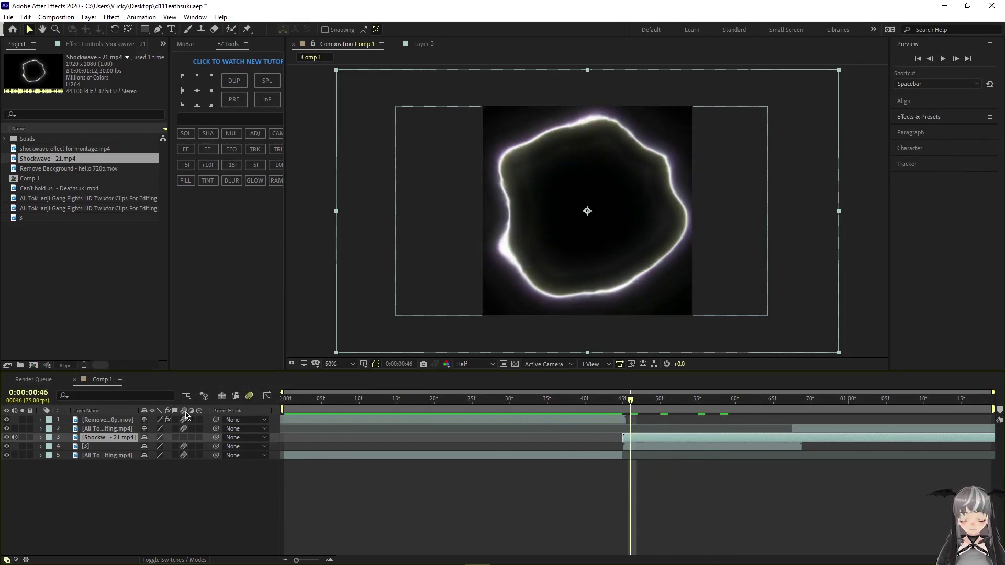
pyautogui.press('s')
pyautogui.moveTo(156, 446); pyautogui.dragTo(126, 441)
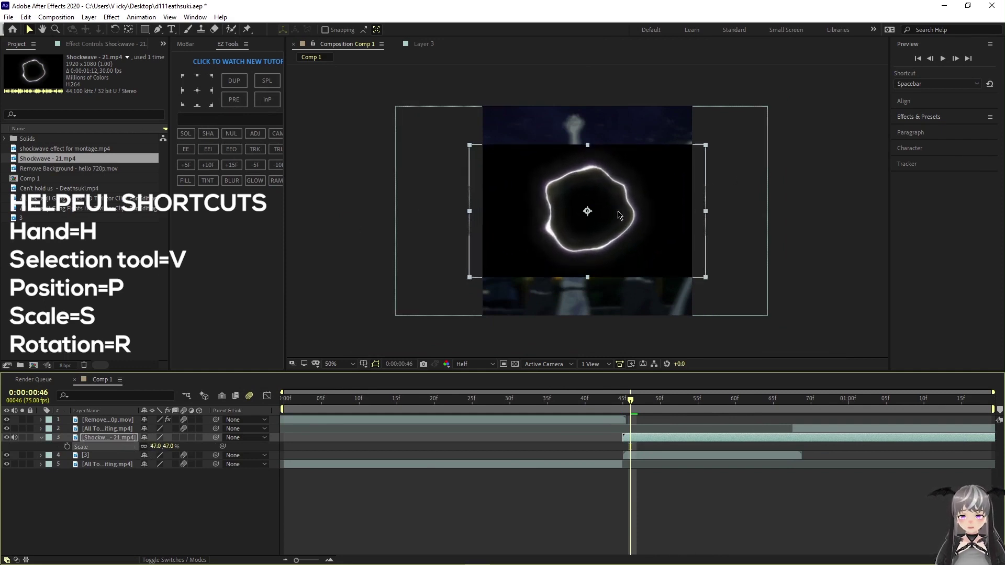
pyautogui.moveTo(617, 214); pyautogui.dragTo(703, 182)
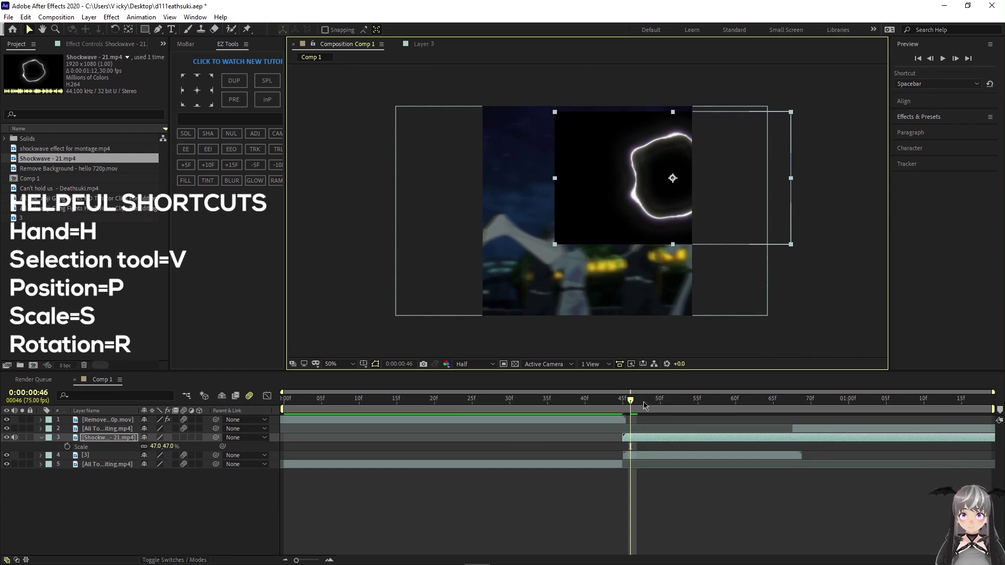
# Check the shockwave at frame 55 and enlarge its Scale slightly.
pyautogui.moveTo(644, 405); pyautogui.dragTo(698, 405)
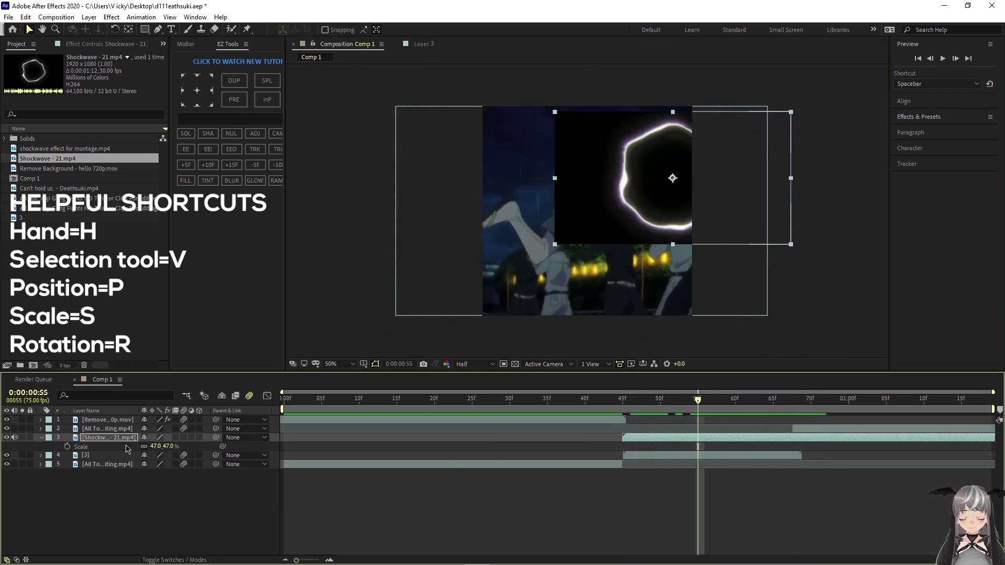
pyautogui.moveTo(158, 446); pyautogui.dragTo(169, 447)
pyautogui.press('s')
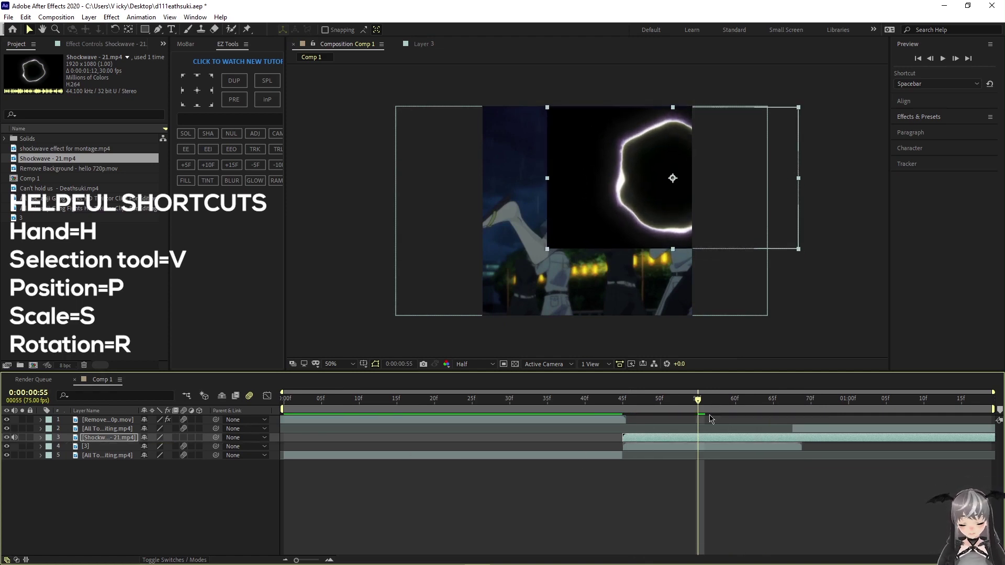
# Set the Shockwave - 21 layer's blending mode to Add and preview the result over the fight clip.
pyautogui.moveTo(698, 407); pyautogui.dragTo(683, 406)
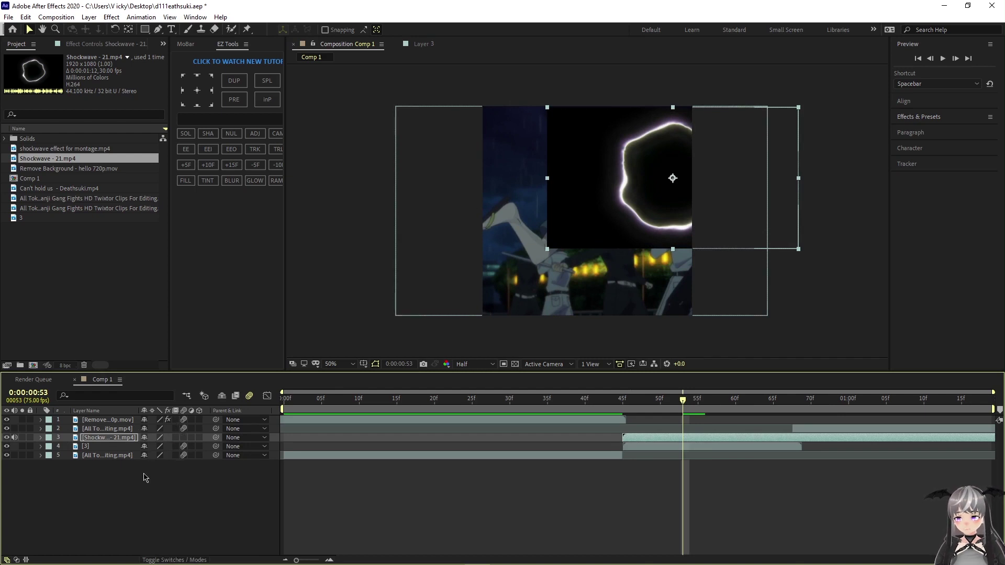
pyautogui.click(179, 560)
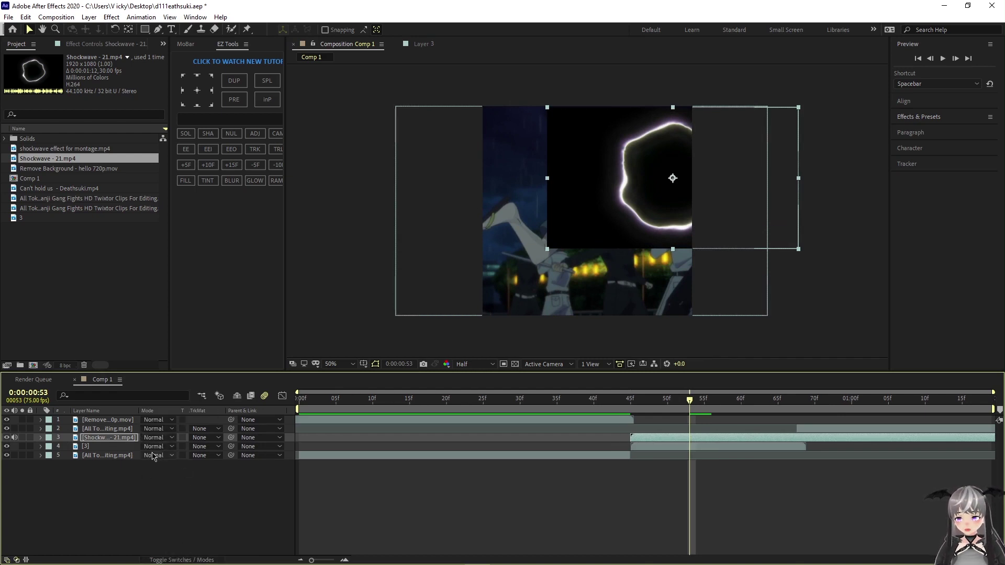
pyautogui.click(151, 444)
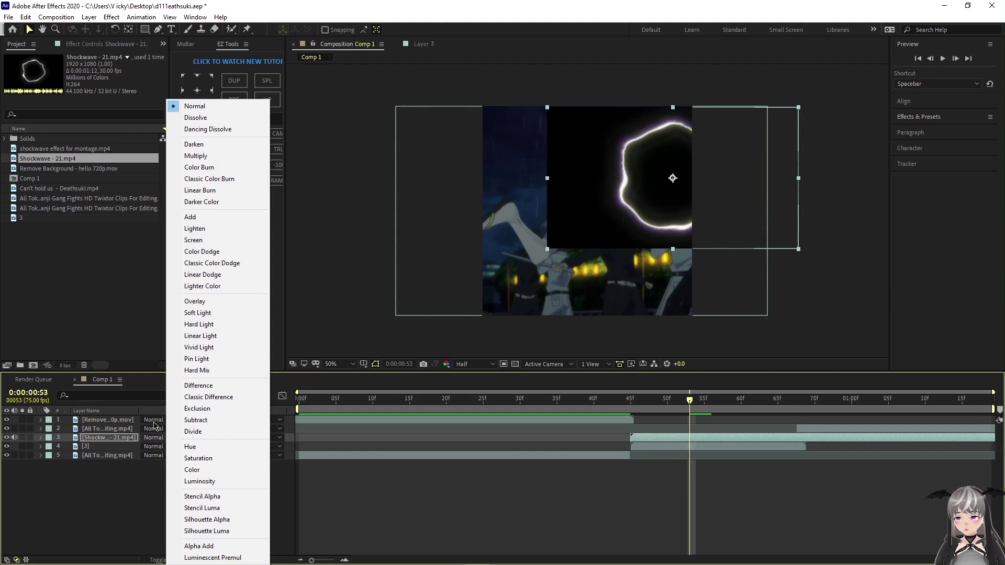
pyautogui.click(190, 218)
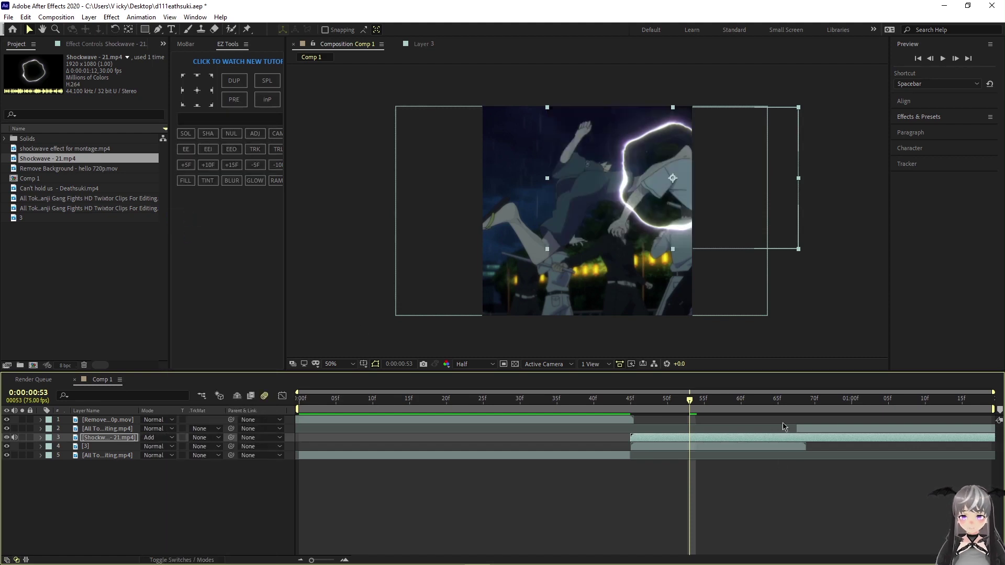
pyautogui.press('space')
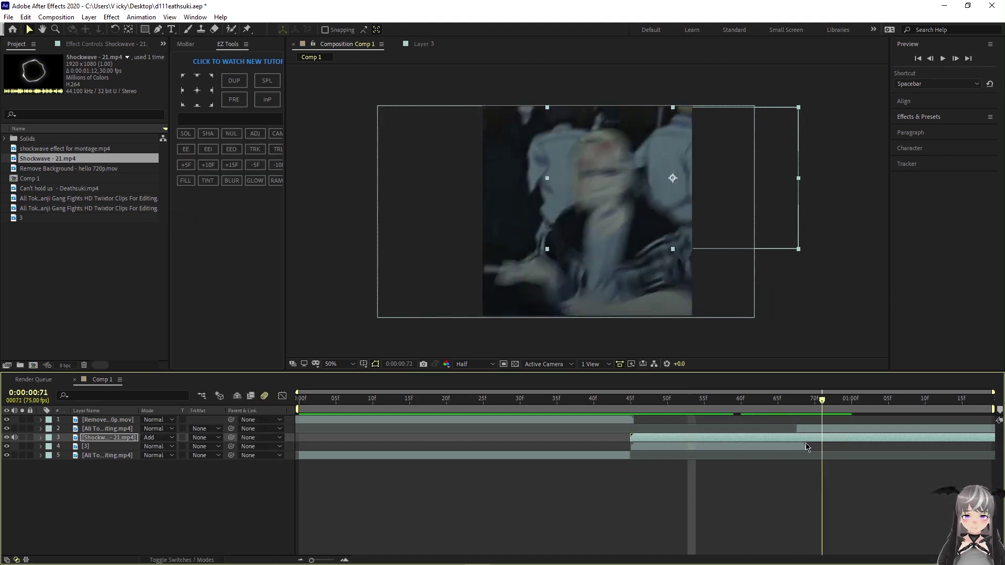
pyautogui.press('space')
pyautogui.press('space')
pyautogui.press('space')
# Time-stretch the Shockwave - 21 layer with a Stretch Factor of 60, holding the layer in-point.
pyautogui.rightClick(759, 438)
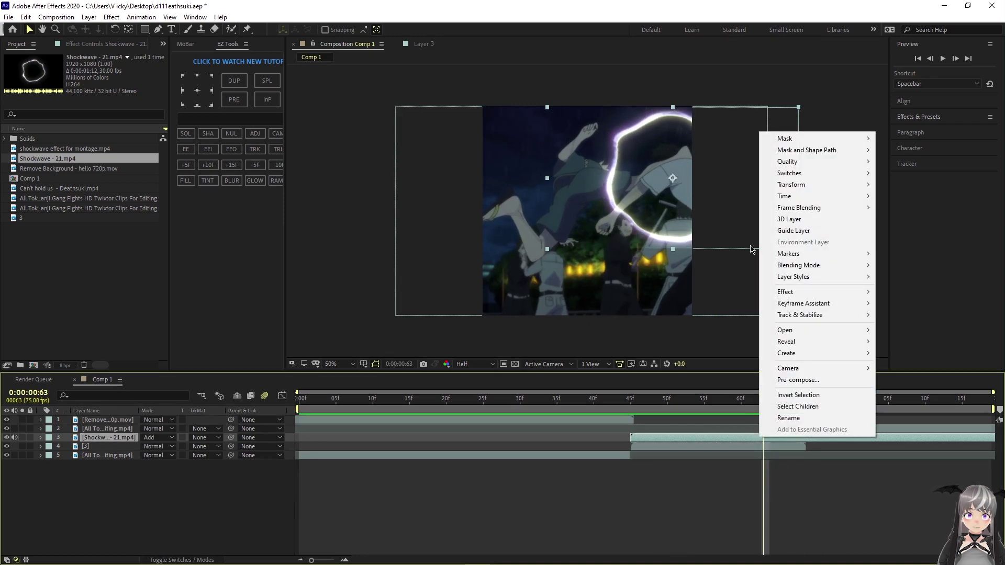
pyautogui.rightClick(699, 435)
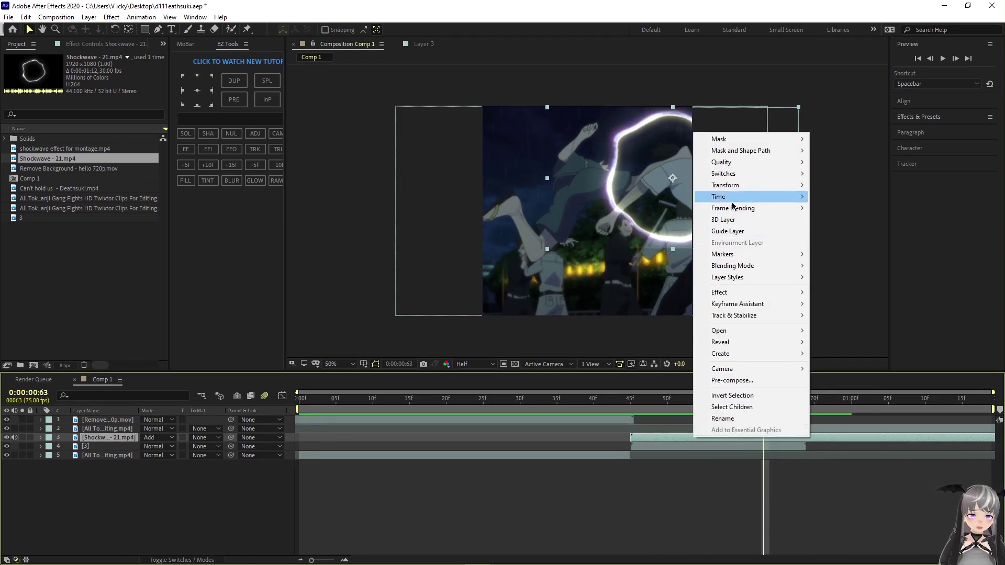
pyautogui.moveTo(732, 197)
pyautogui.click(888, 224)
pyautogui.write('6')
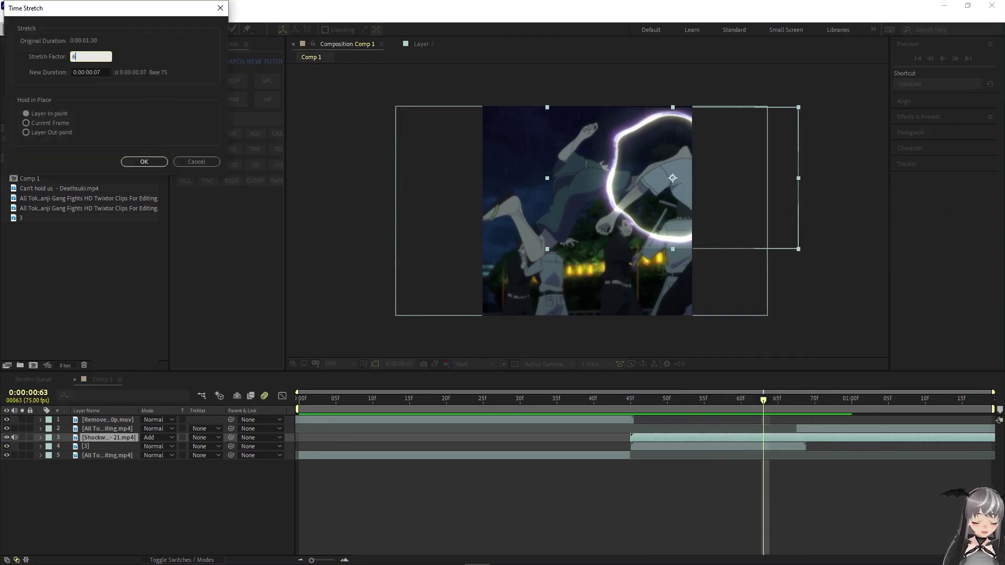
pyautogui.write('0')
pyautogui.press('Return')
# Play the sped-up shockwave from frame 45 and nudge the Shockwave - 21 layer slightly upward in the composition.
pyautogui.moveTo(768, 398); pyautogui.dragTo(630, 399)
pyautogui.press('space')
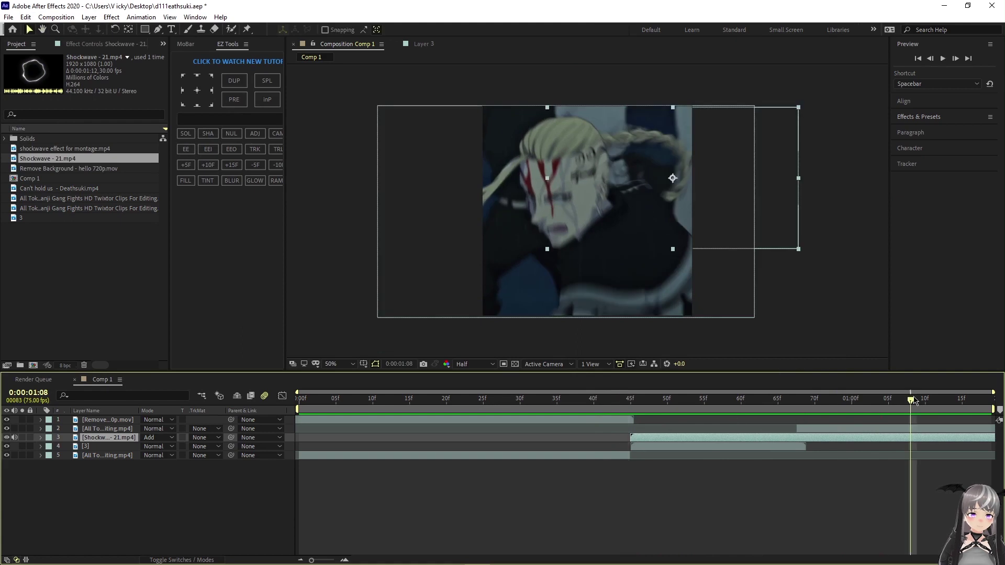
pyautogui.click(681, 205)
pyautogui.moveTo(680, 206); pyautogui.dragTo(681, 204)
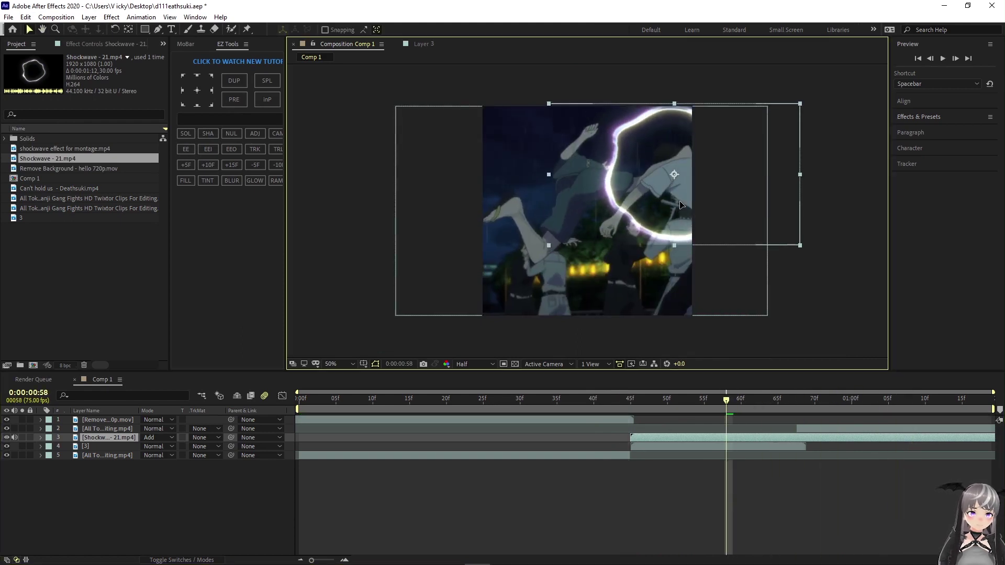
# Split the Shockwave - 21 layer at frame 69, where layer 3 ends, and delete the remaining part.
pyautogui.moveTo(728, 411); pyautogui.dragTo(808, 472)
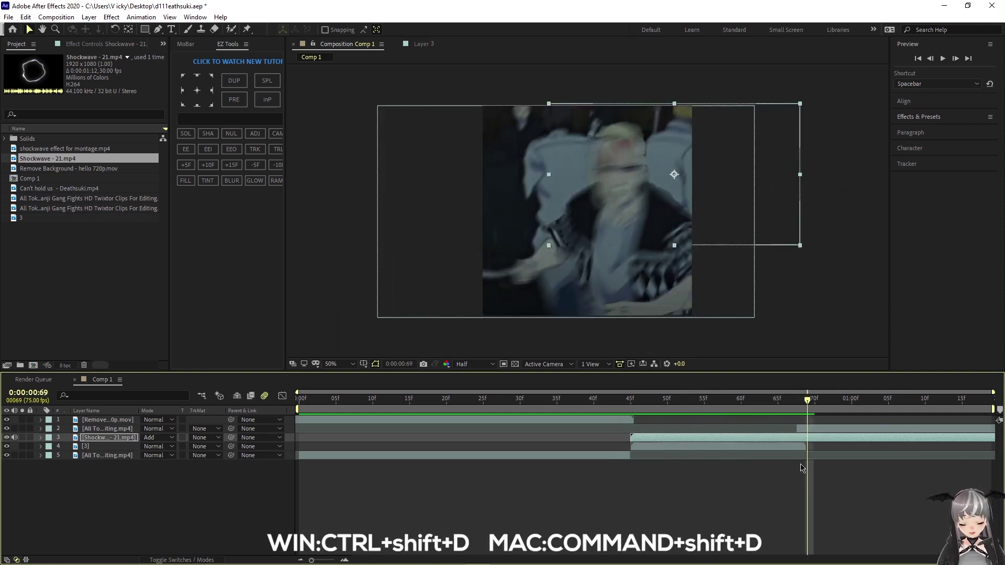
pyautogui.hotkey('ctrl', 'shift', 'd')
pyautogui.press('Delete')
# Return to frame 51 and search the effects for "tint".
pyautogui.moveTo(806, 394); pyautogui.dragTo(675, 445)
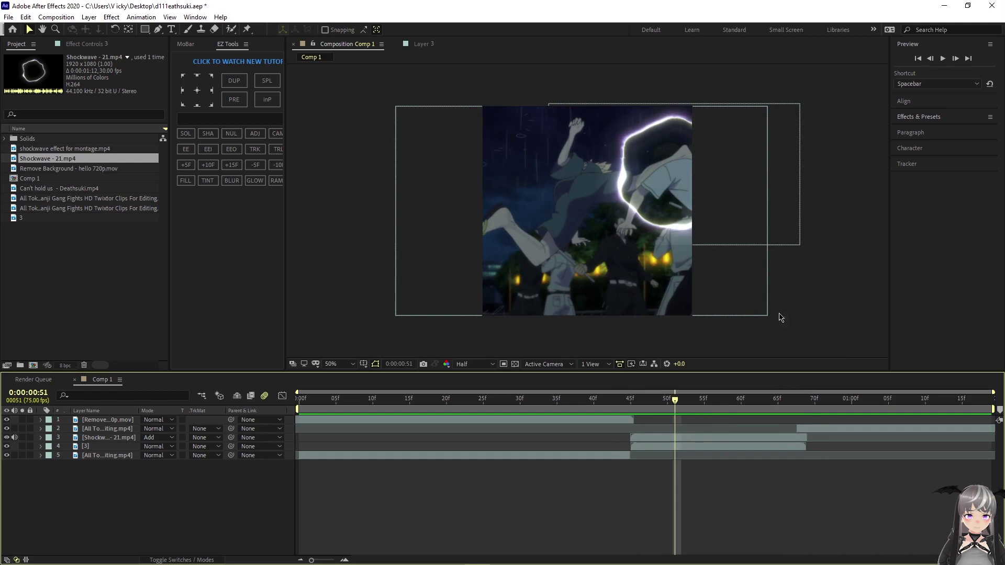
pyautogui.click(954, 116)
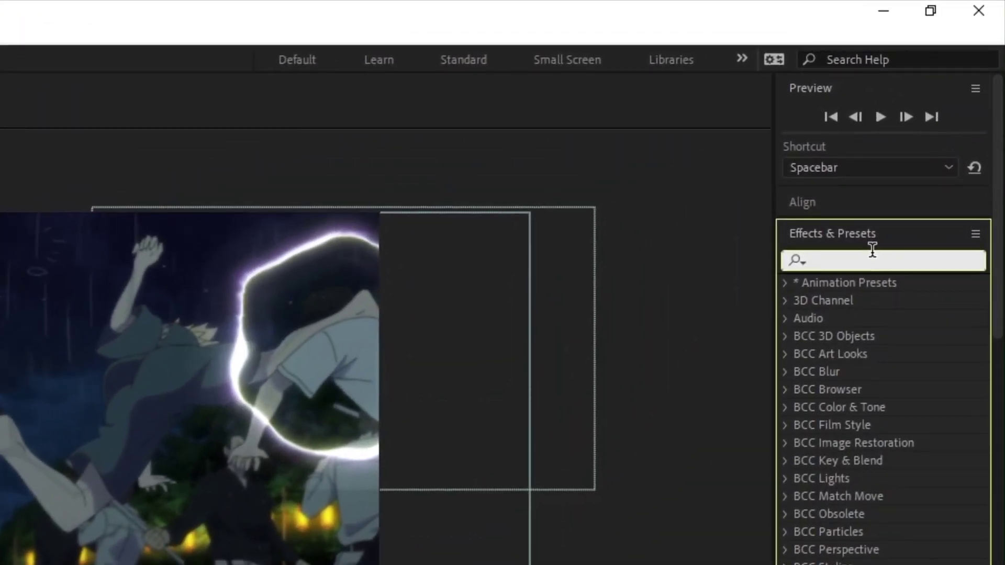
pyautogui.click(872, 250)
pyautogui.write('tint')
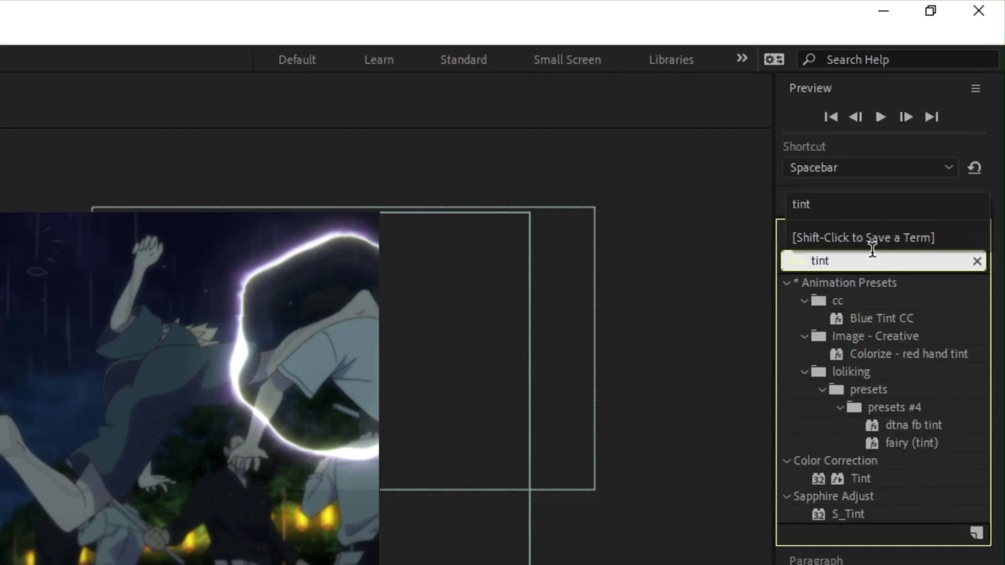
pyautogui.click(71, 46)
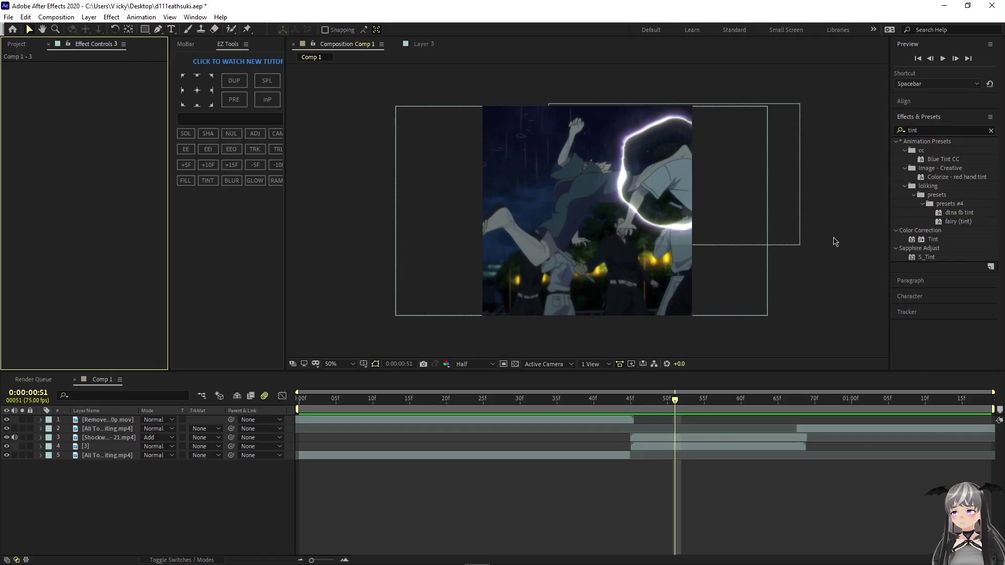
pyautogui.moveTo(925, 240); pyautogui.dragTo(59, 135)
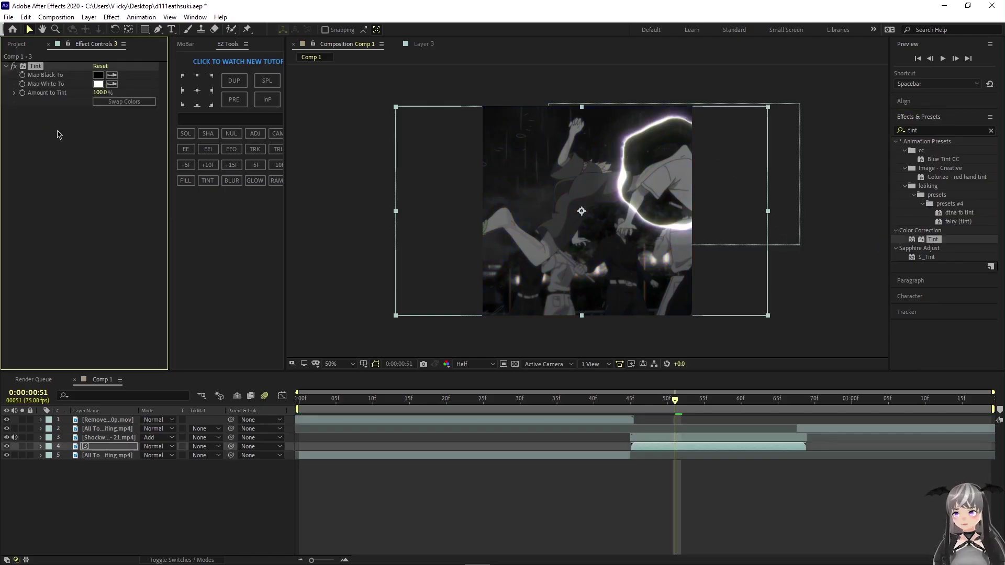
pyautogui.hotkey('ctrl', 'z')
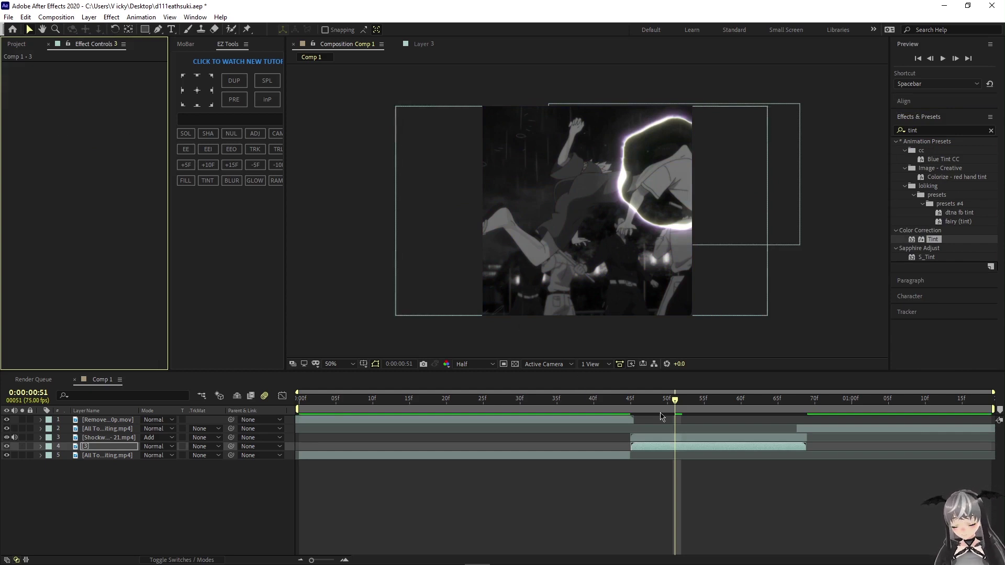
# Apply the Tint effect to the Shockwave - 21 layer.
pyautogui.click(695, 438)
pyautogui.moveTo(933, 240); pyautogui.dragTo(724, 435)
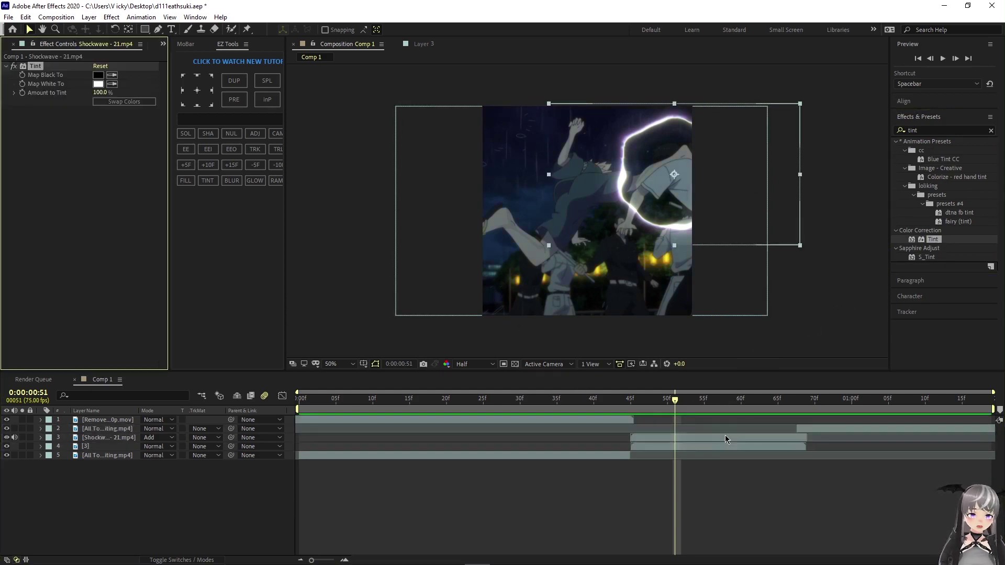
pyautogui.click(97, 83)
pyautogui.click(199, 171)
pyautogui.click(161, 113)
pyautogui.click(286, 108)
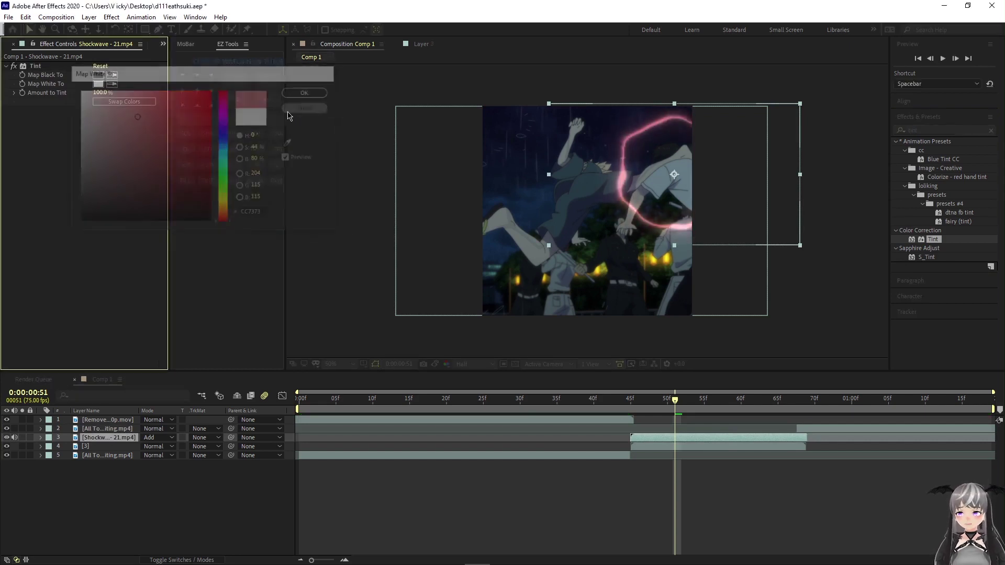
# Set the Tint effect's Map White To colour on the Shockwave - 21 layer to a saturated golden yellow, about FDB900.
pyautogui.click(98, 85)
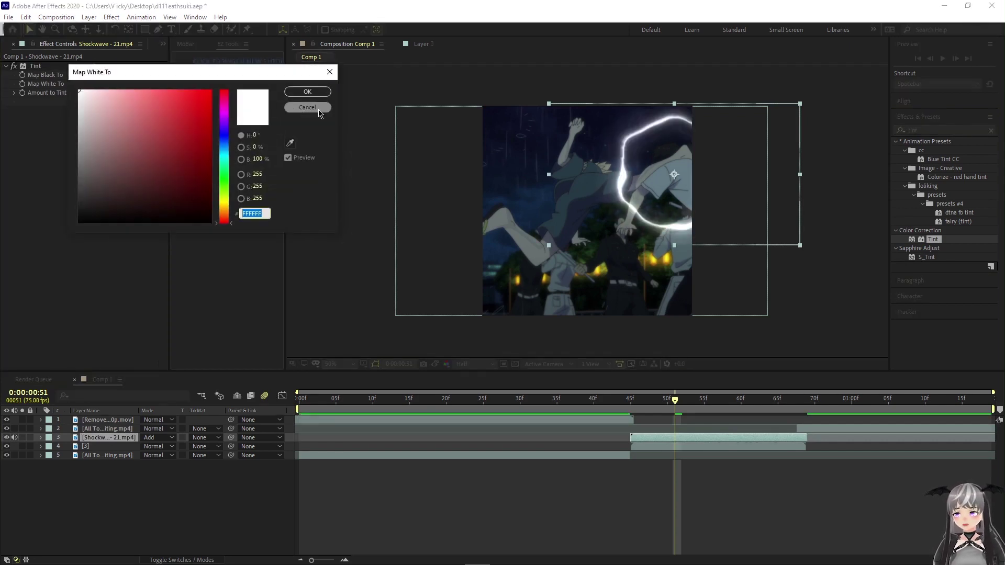
pyautogui.click(204, 112)
pyautogui.moveTo(204, 112); pyautogui.dragTo(206, 104)
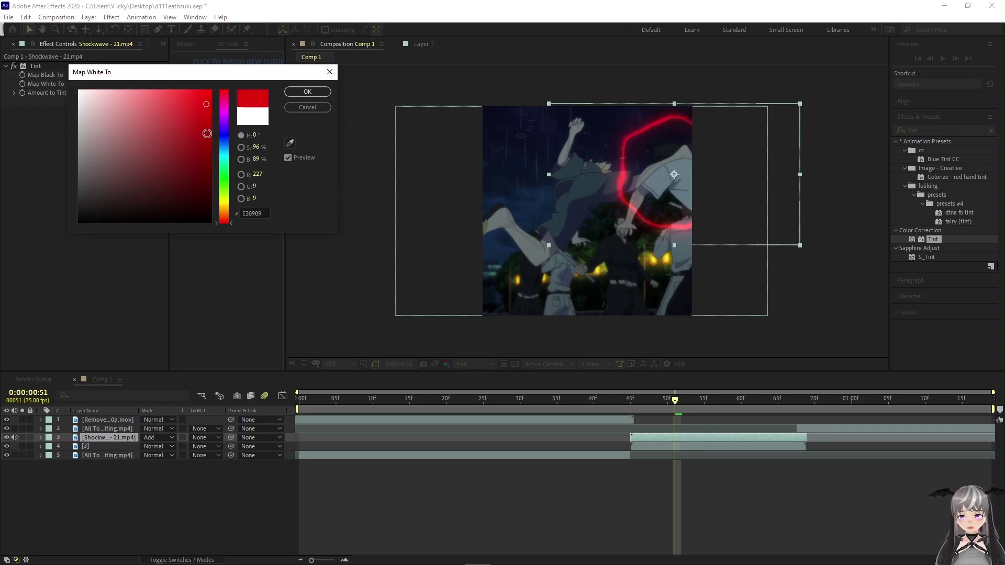
pyautogui.moveTo(224, 184); pyautogui.dragTo(228, 206)
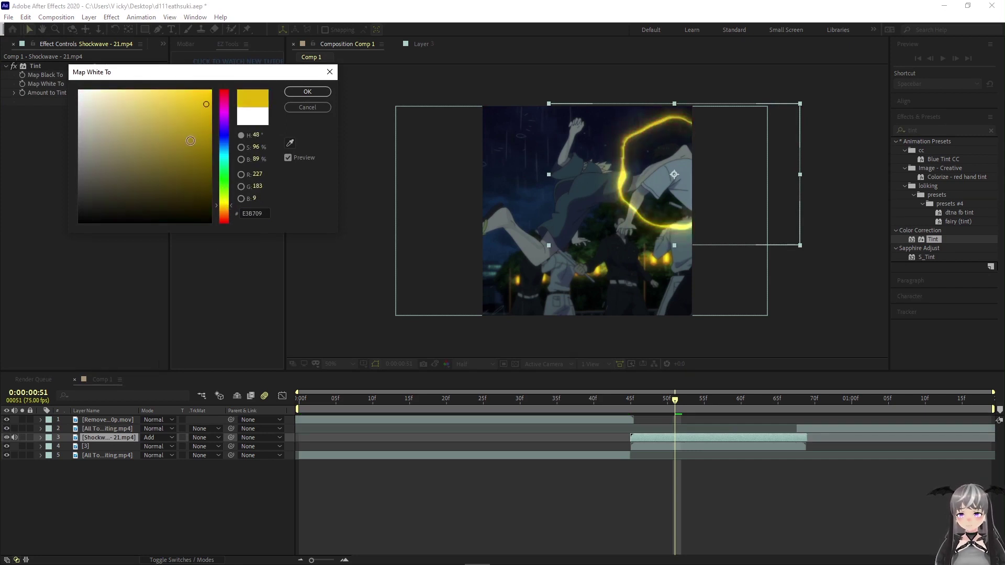
pyautogui.moveTo(190, 141)
pyautogui.mouseDown()
pyautogui.moveTo(223, 108)
pyautogui.moveTo(193, 110)
pyautogui.moveTo(214, 91)
pyautogui.mouseUp()
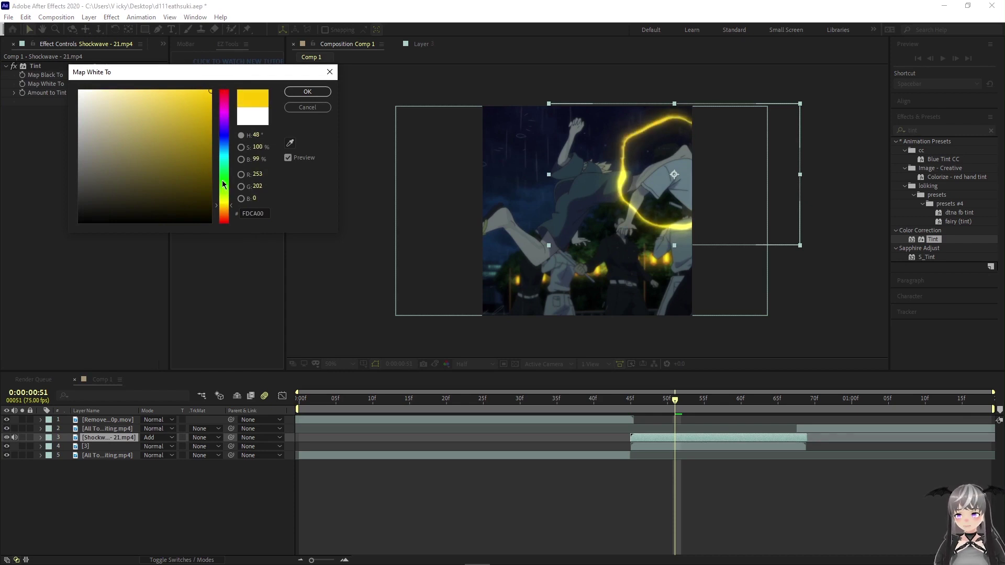
pyautogui.moveTo(228, 201); pyautogui.dragTo(229, 211)
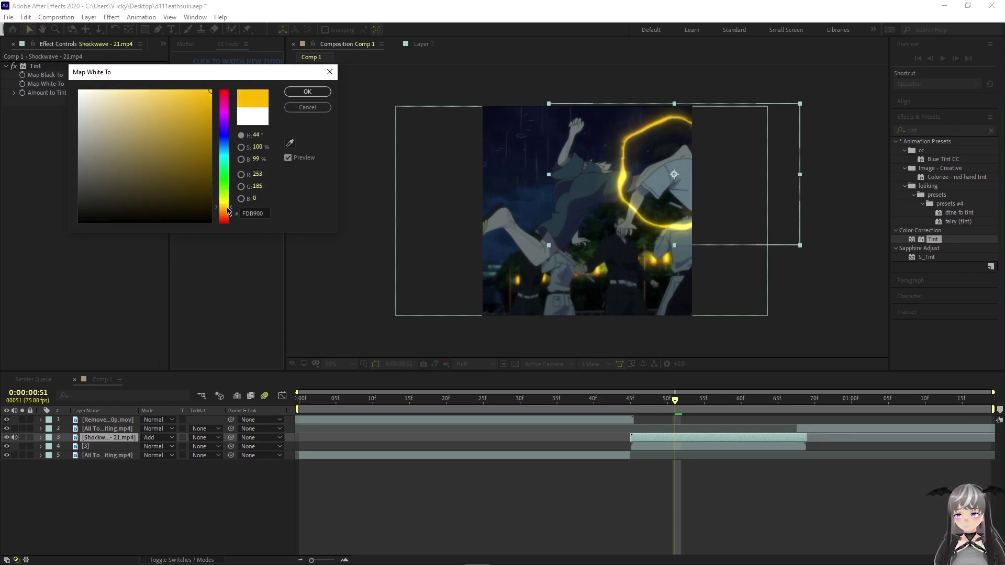
pyautogui.click(307, 91)
# Search the effects for "deep" and apply Deep Glow to the Shockwave - 21 layer.
pyautogui.click(936, 131)
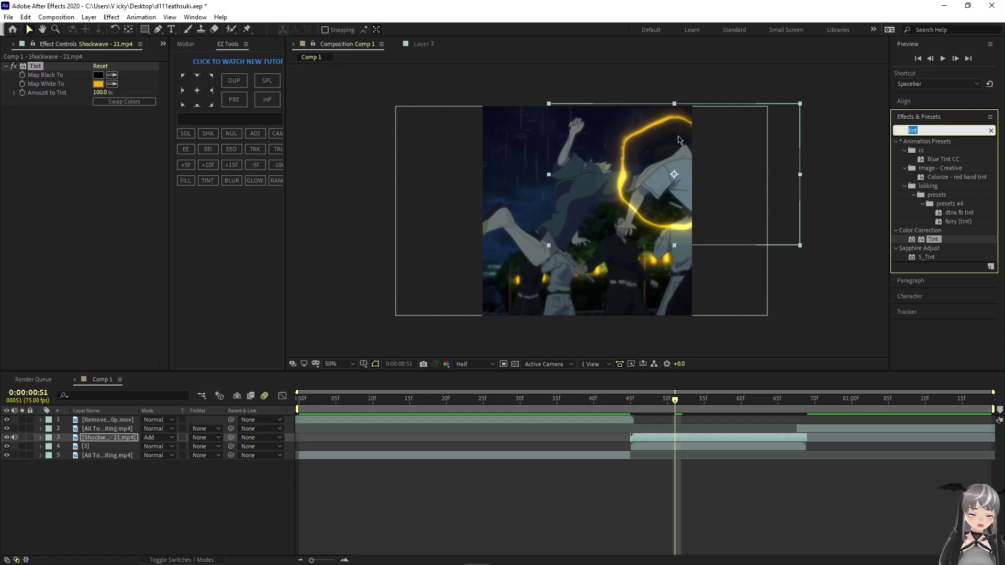
pyautogui.write('deep')
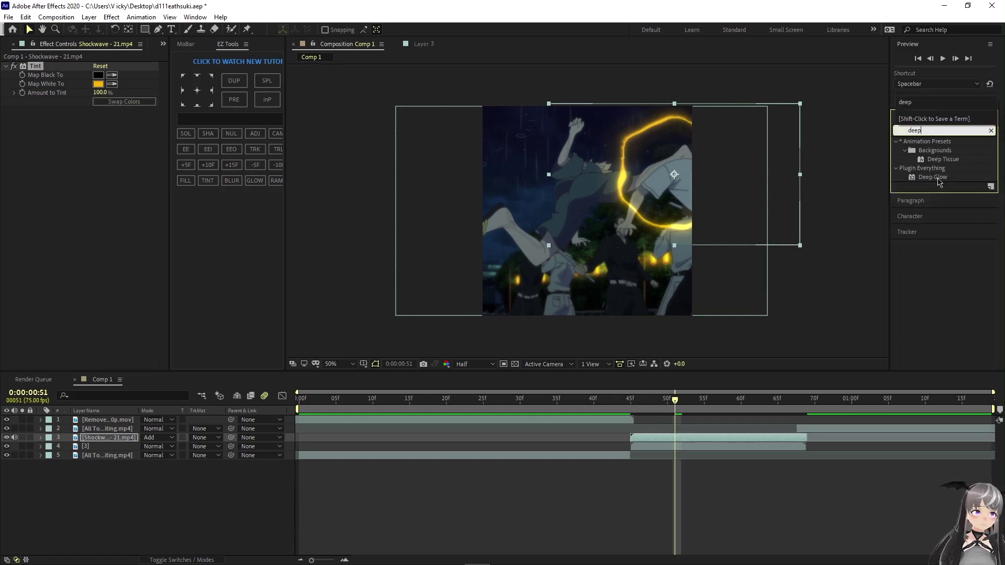
pyautogui.moveTo(935, 178); pyautogui.dragTo(84, 73)
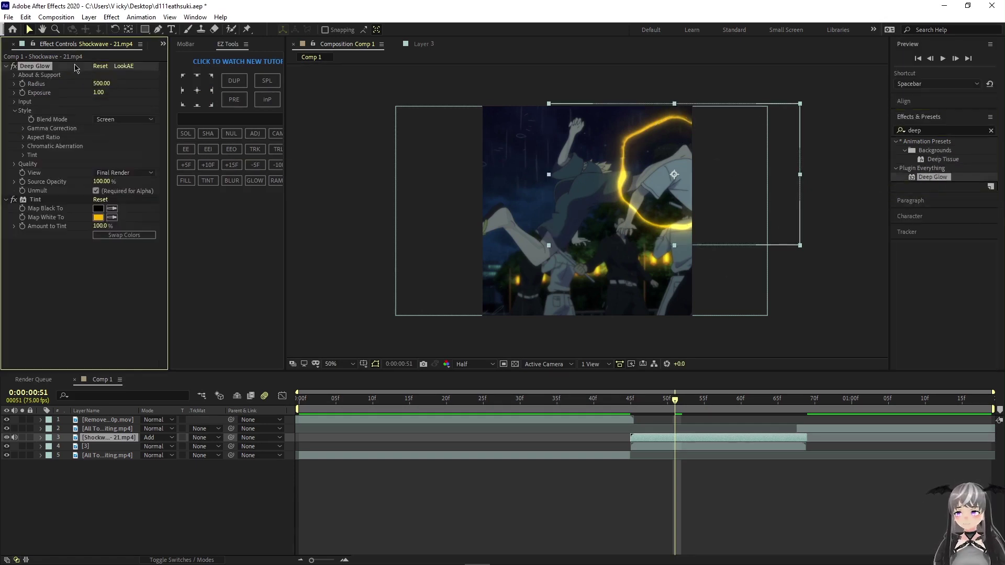
# Go to frame 54, reorder the shockwave's effects so Deep Glow comes after Tint, and collapse both effects.
pyautogui.moveTo(666, 397); pyautogui.dragTo(696, 403)
pyautogui.moveTo(674, 245)
pyautogui.mouseDown()
pyautogui.moveTo(673, 333)
pyautogui.moveTo(679, 240)
pyautogui.mouseUp()
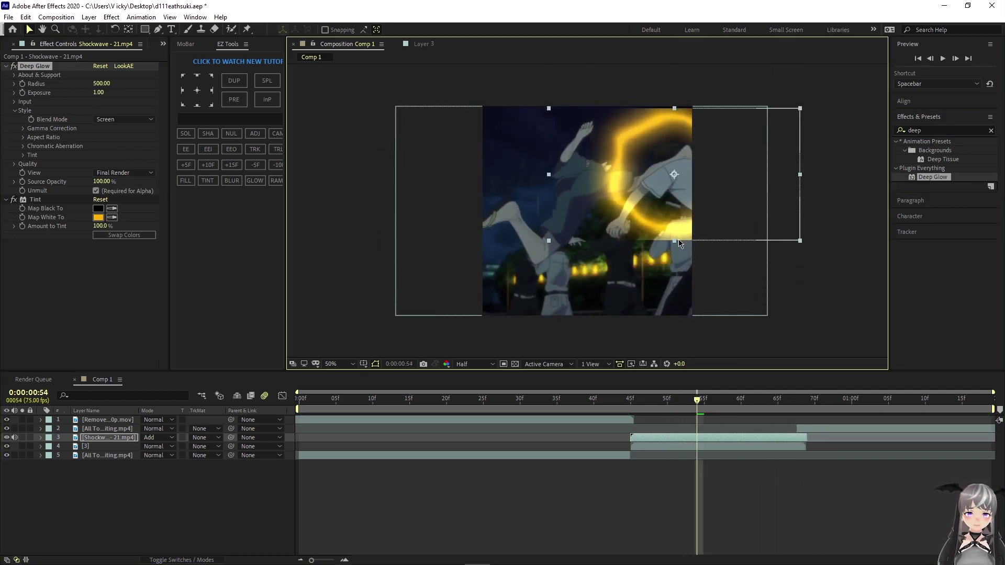
pyautogui.click(6, 66)
pyautogui.moveTo(21, 66); pyautogui.dragTo(22, 134)
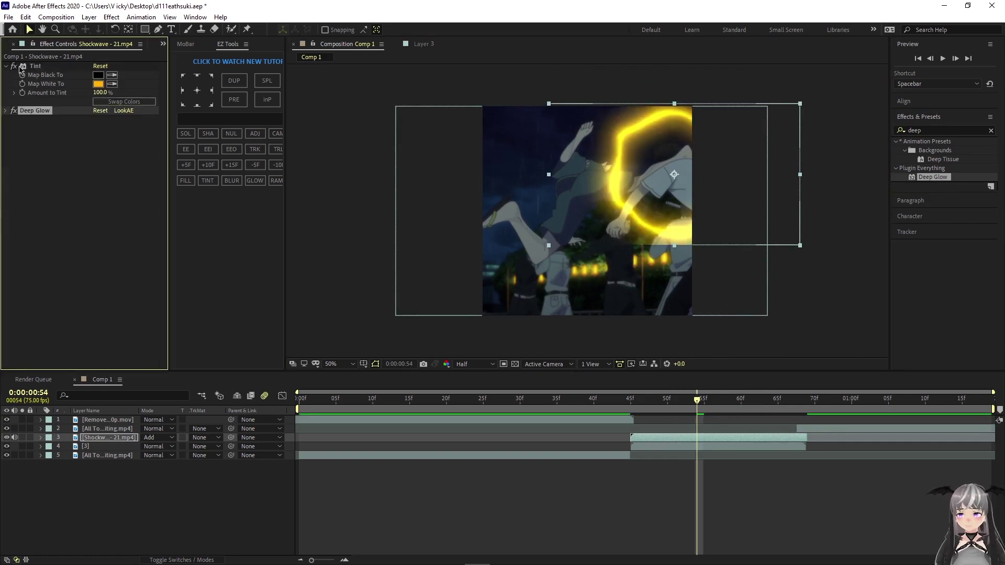
pyautogui.click(5, 66)
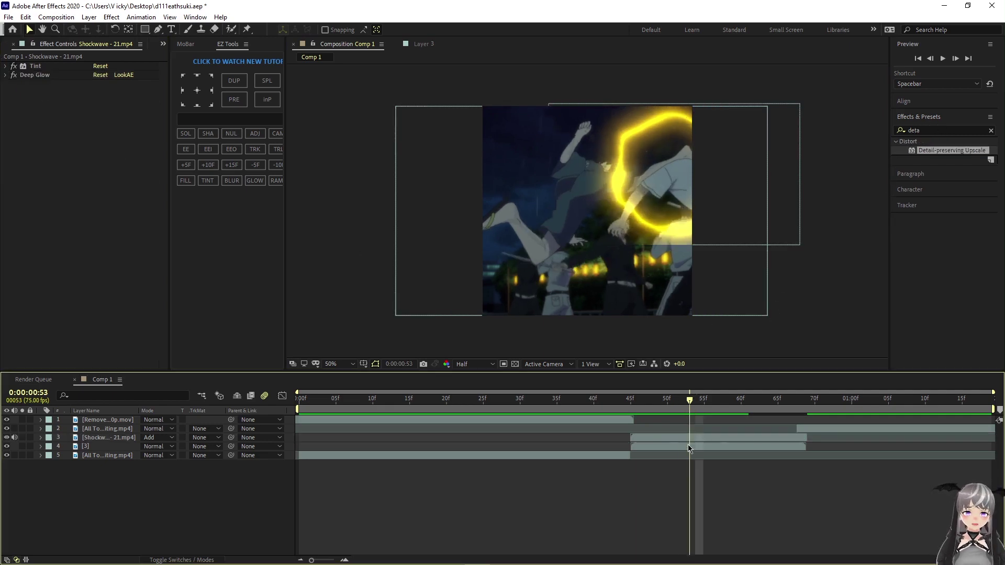
# Return to frame 51 with layer 3 selected and save the project.
pyautogui.moveTo(690, 449)
pyautogui.mouseDown()
pyautogui.moveTo(642, 445)
pyautogui.moveTo(677, 456)
pyautogui.mouseUp()
pyautogui.click(666, 445)
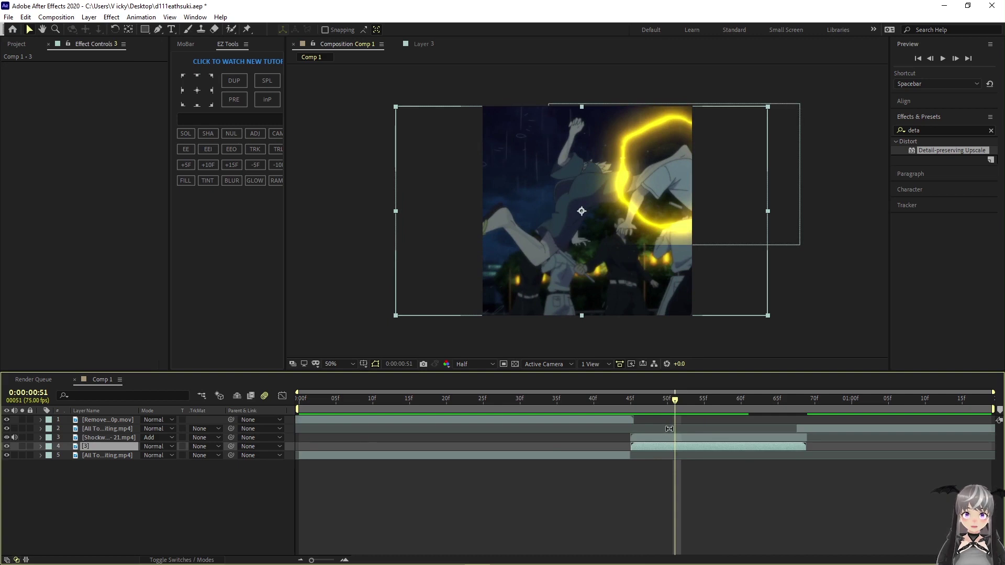
pyautogui.hotkey('ctrl', 's')
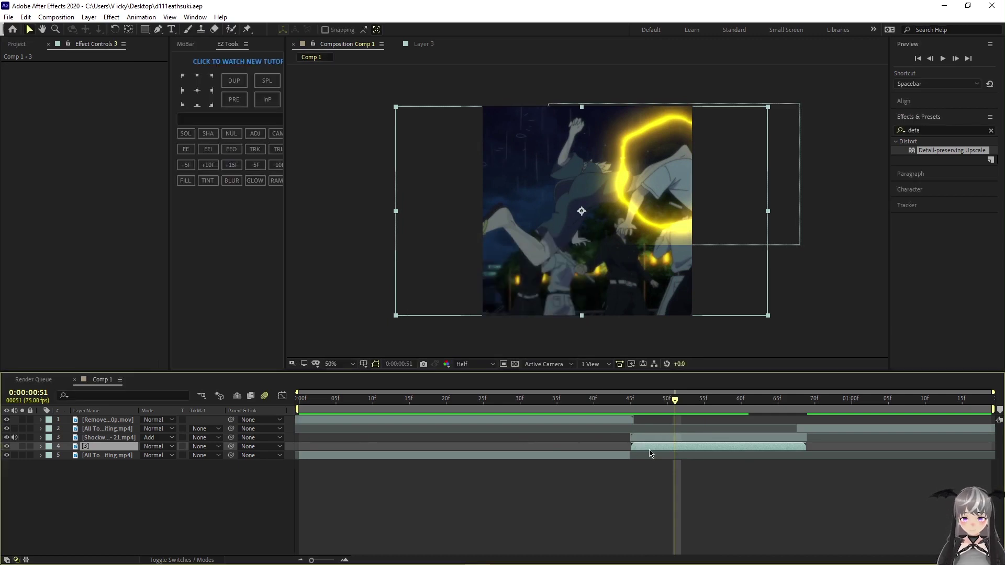
pyautogui.doubleClick(648, 448)
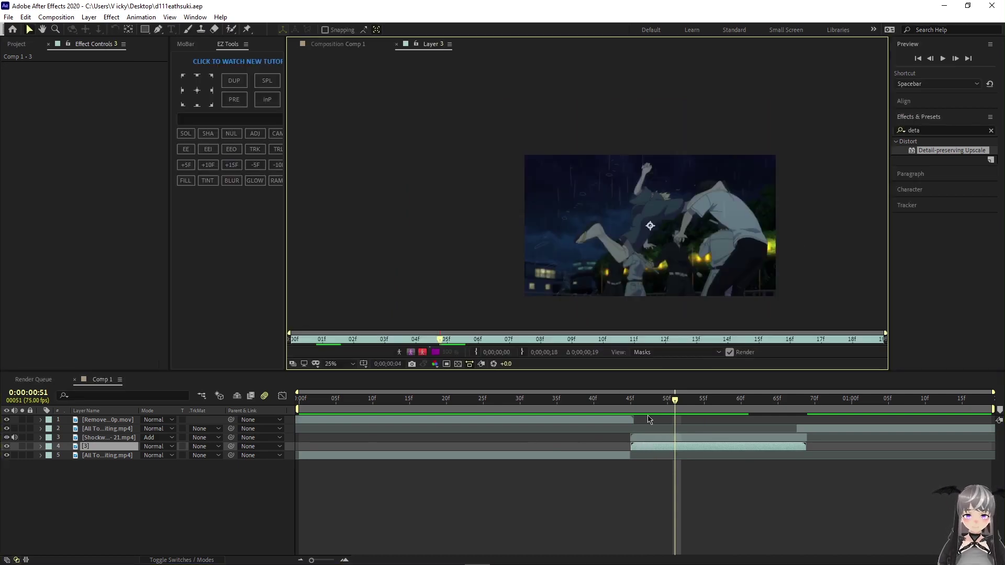
pyautogui.click(396, 45)
# Duplicate layer 3 and rename the upper copy "hanma".
pyautogui.click(687, 447)
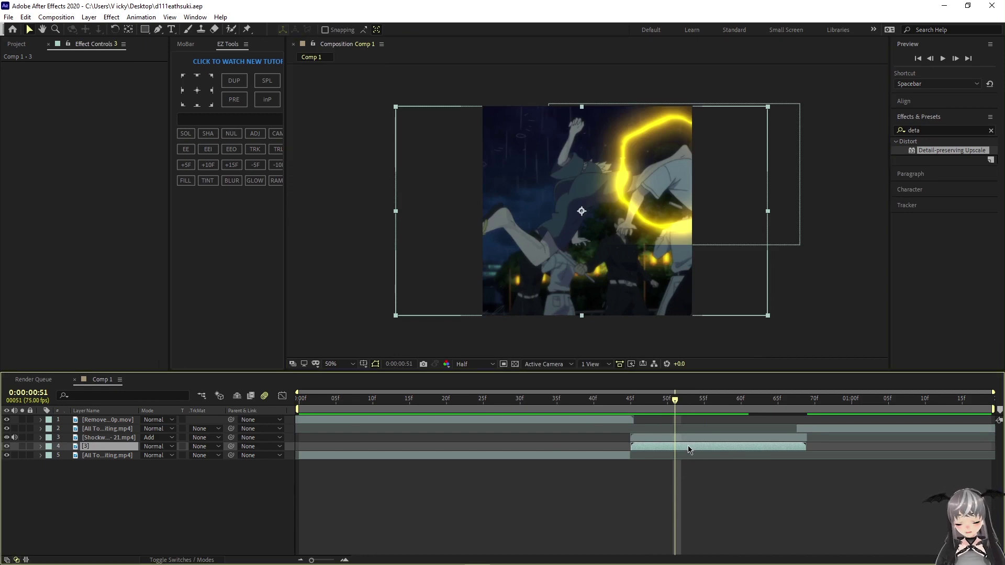
pyautogui.hotkey('ctrl', 'd')
pyautogui.press('Return')
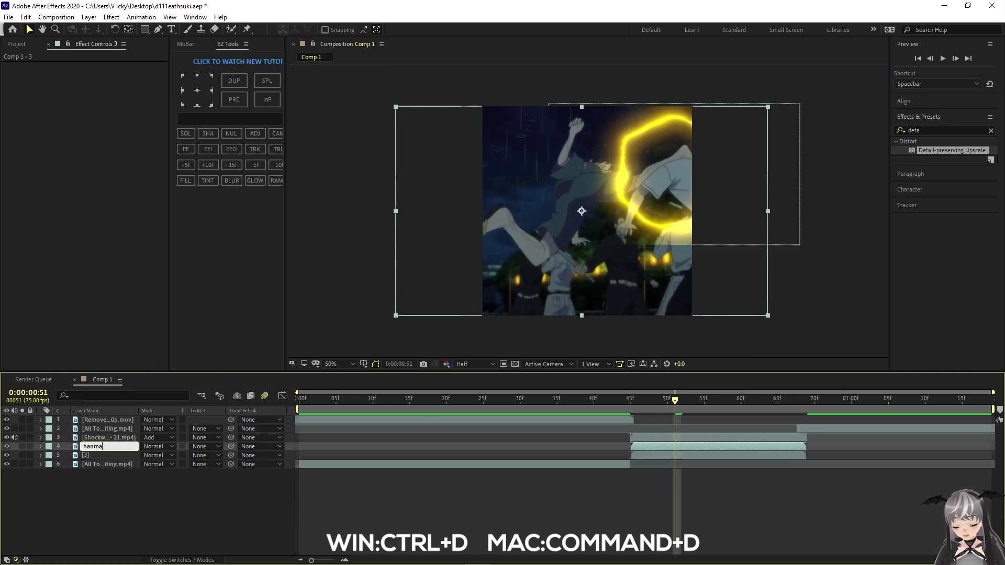
pyautogui.press('Return')
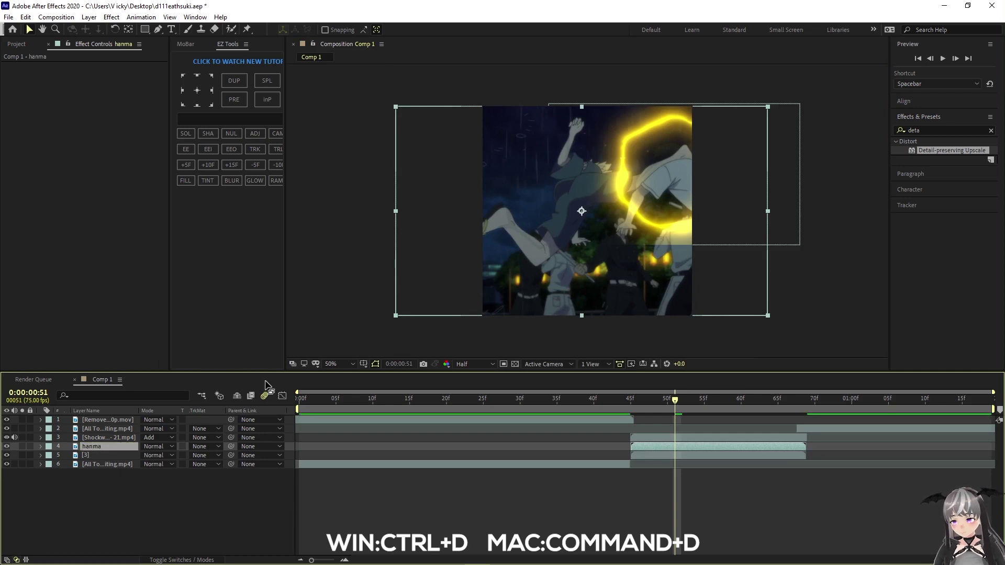
pyautogui.click(654, 457)
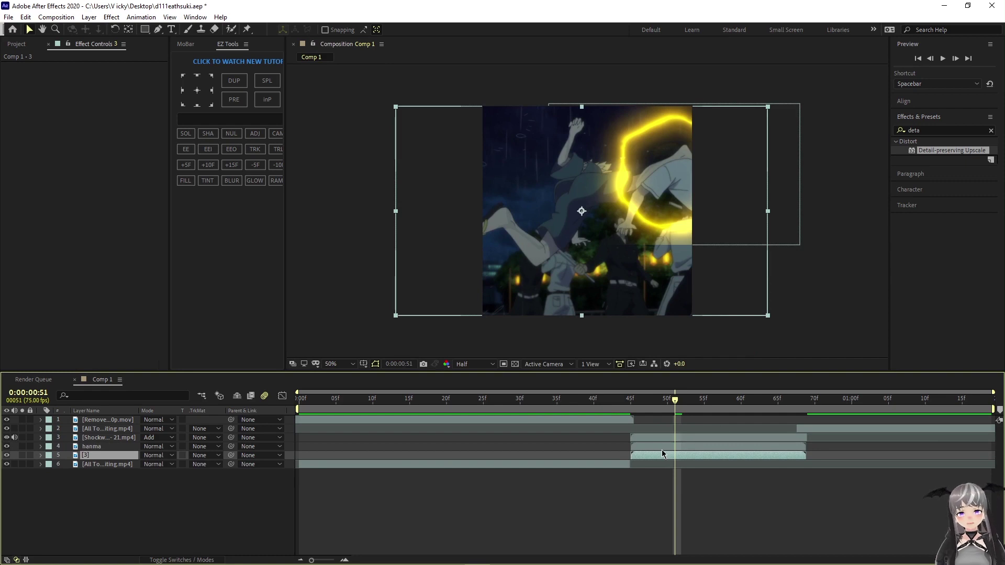
pyautogui.hotkey('ctrl', 'Up')
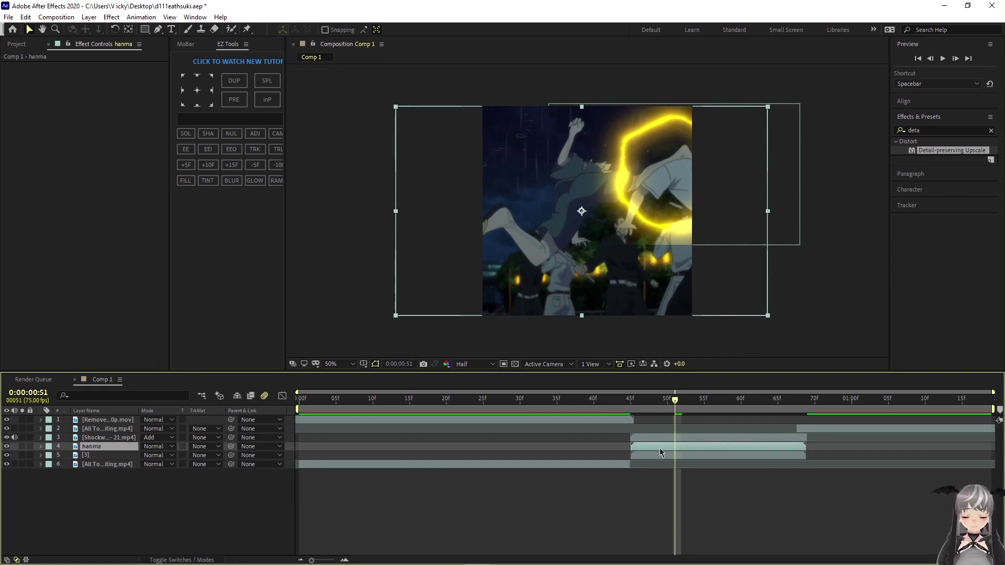
# Open the hanma layer in its own viewer and paint a Roto Brush foreground stroke over the fighter in the light shirt.
pyautogui.doubleClick(659, 448)
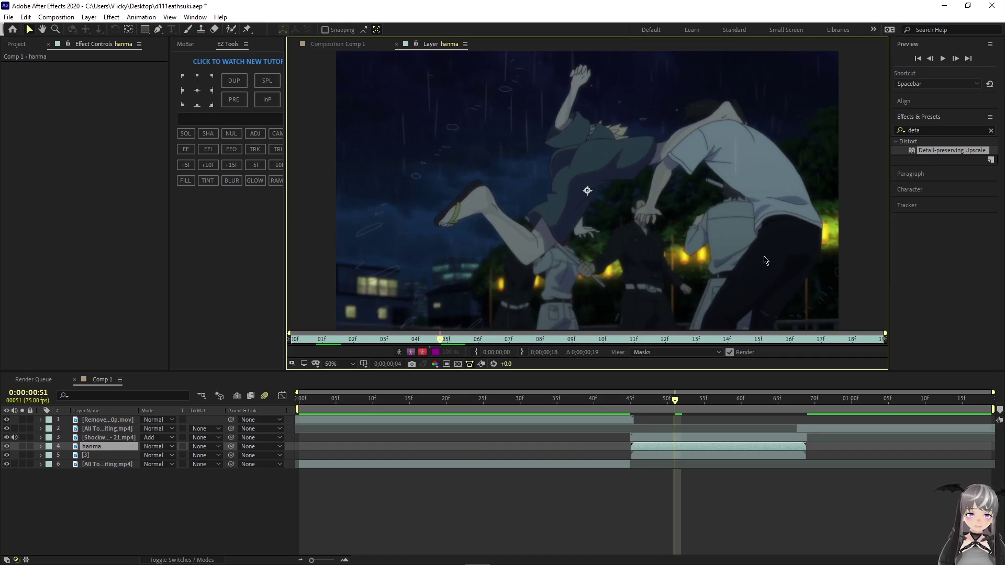
pyautogui.click(230, 30)
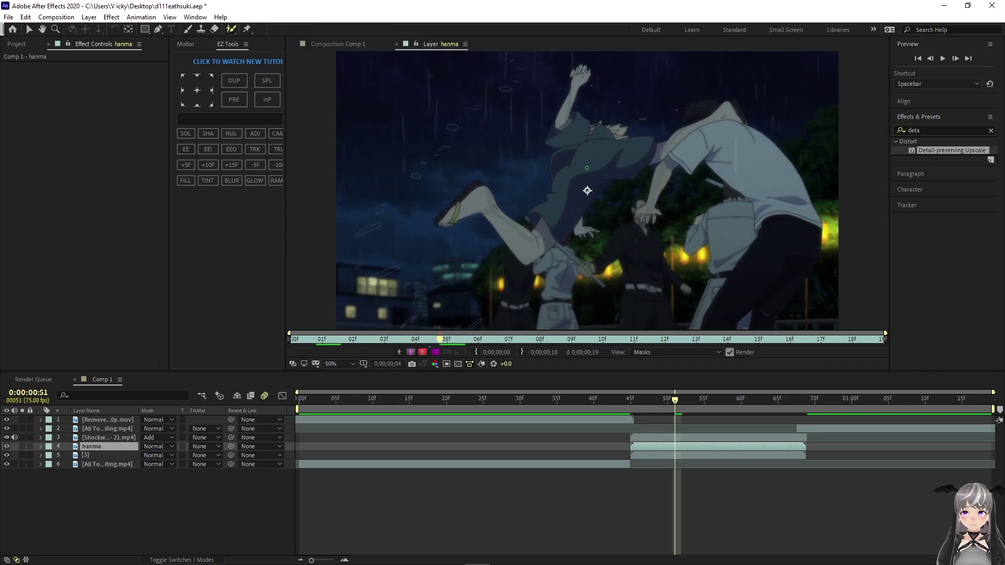
pyautogui.moveTo(710, 147); pyautogui.dragTo(773, 179)
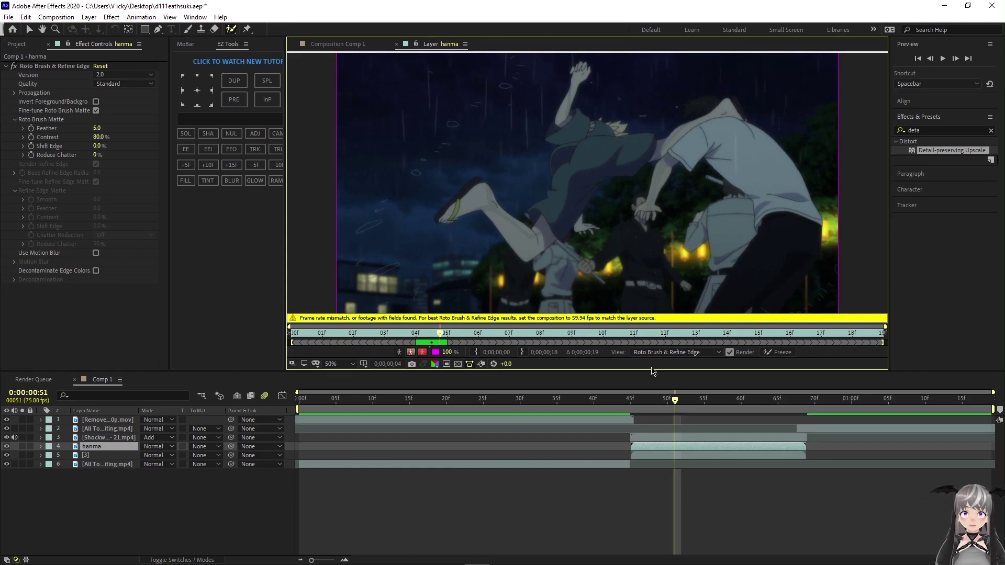
# Change the frame rate of Comp 1 to 59.94 frames per second to match the footage.
pyautogui.click(339, 45)
pyautogui.click(13, 55)
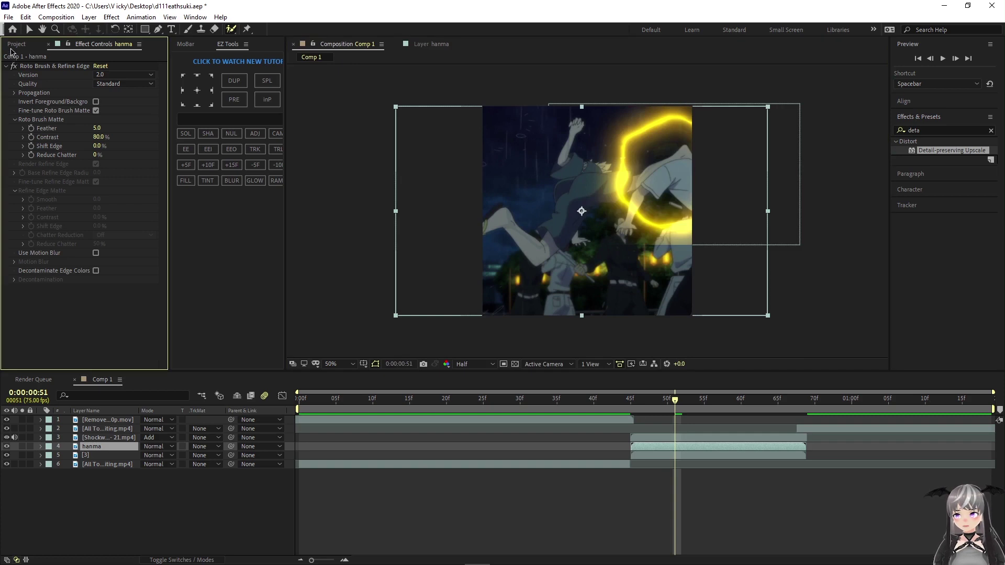
pyautogui.click(11, 47)
pyautogui.click(31, 179)
pyautogui.rightClick(79, 176)
pyautogui.click(105, 180)
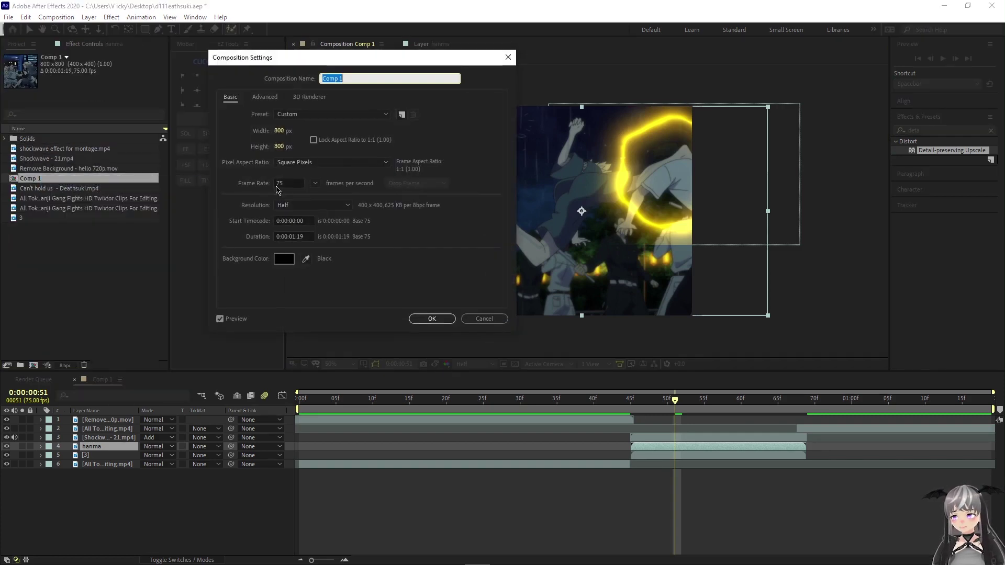
pyautogui.click(315, 183)
pyautogui.click(329, 298)
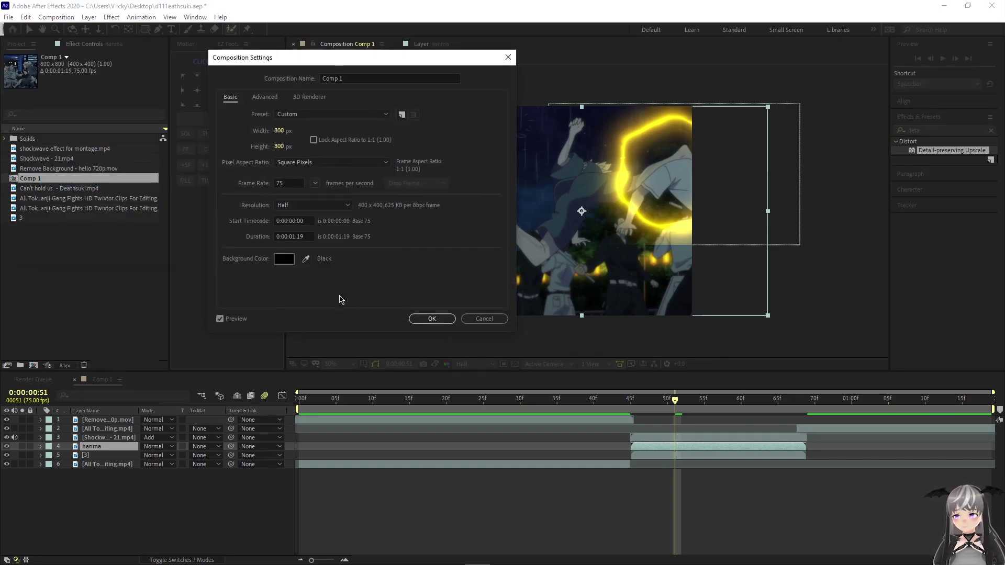
pyautogui.click(432, 319)
# Reopen the hanma layer and subtract the sky, the kicking fighter and the surrounding background from the roto selection at frame 41.
pyautogui.doubleClick(691, 446)
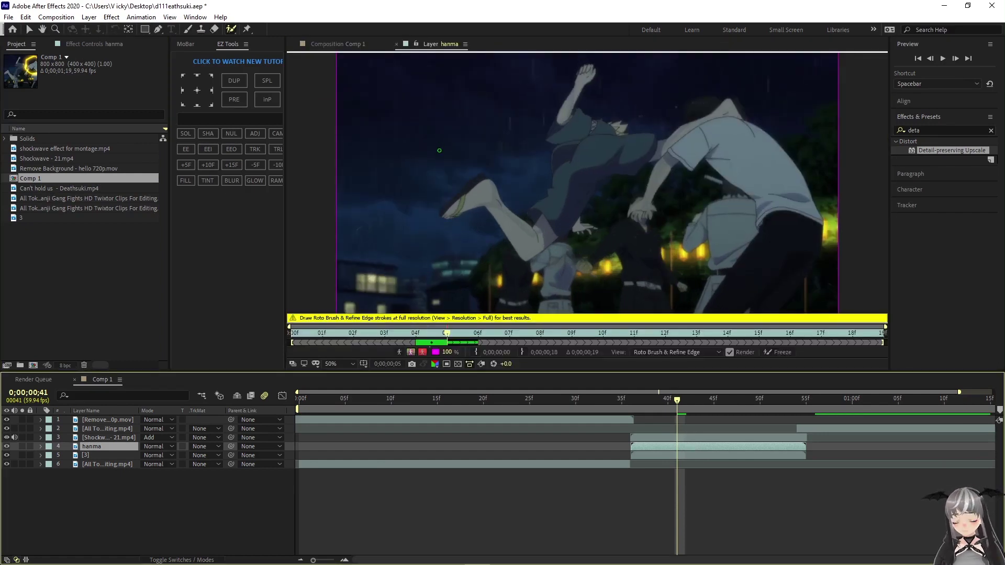
pyautogui.scroll(-2, 480, 130)
pyautogui.moveTo(549, 118); pyautogui.dragTo(459, 240)
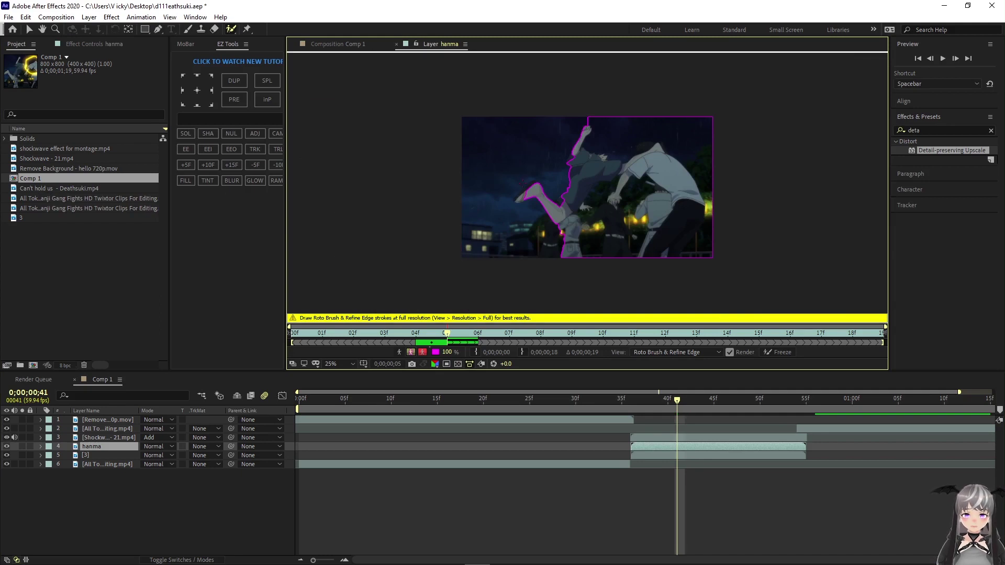
pyautogui.moveTo(586, 260); pyautogui.dragTo(590, 253)
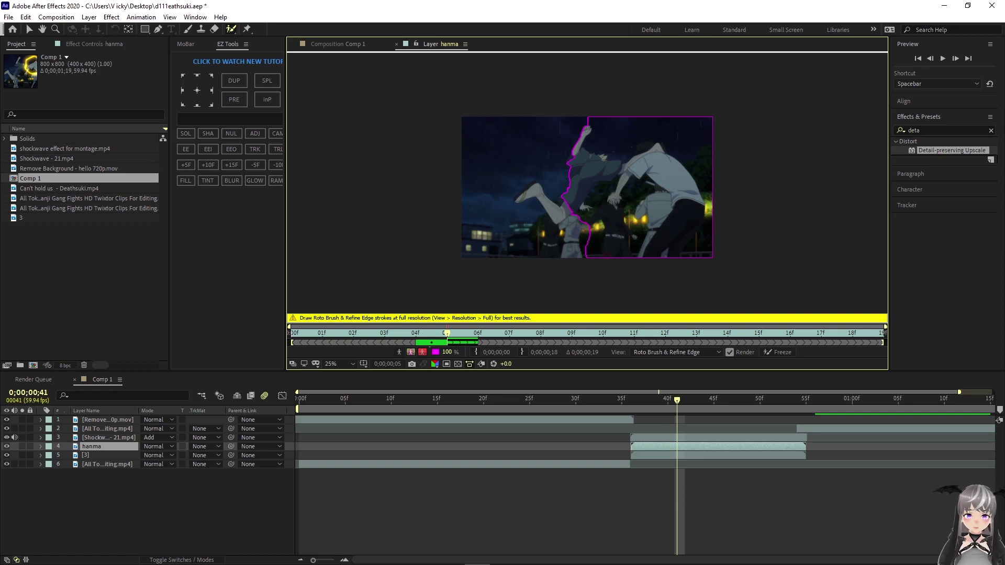
pyautogui.moveTo(607, 255); pyautogui.dragTo(644, 193)
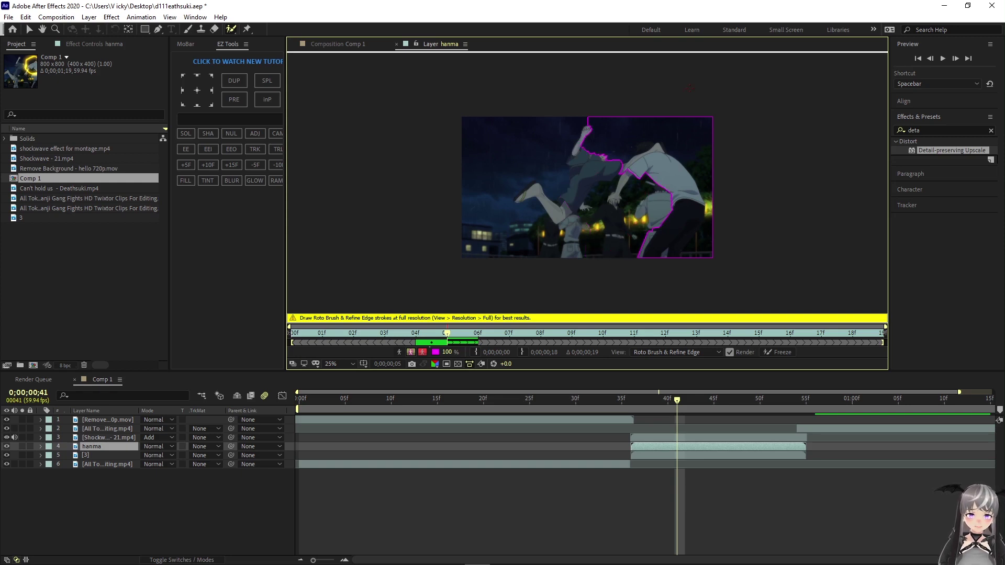
pyautogui.moveTo(654, 116); pyautogui.dragTo(603, 155)
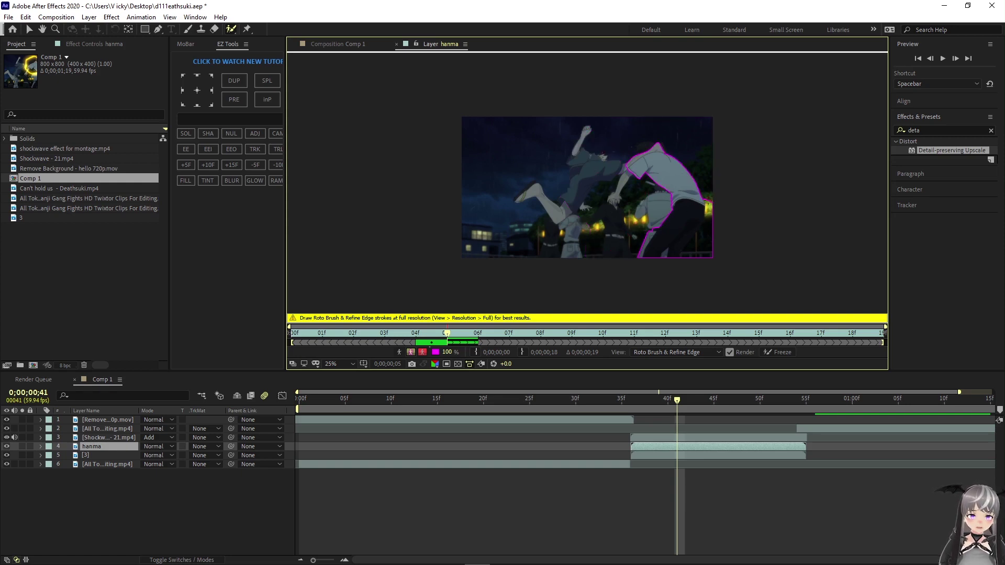
pyautogui.moveTo(710, 216)
pyautogui.mouseDown()
pyautogui.moveTo(690, 256)
pyautogui.moveTo(563, 188)
pyautogui.mouseUp()
# Refine the roto selection around the light-shirted fighter's legs and add his arm and head.
pyautogui.scroll(1, 690, 256)
pyautogui.moveTo(567, 262); pyautogui.dragTo(585, 234)
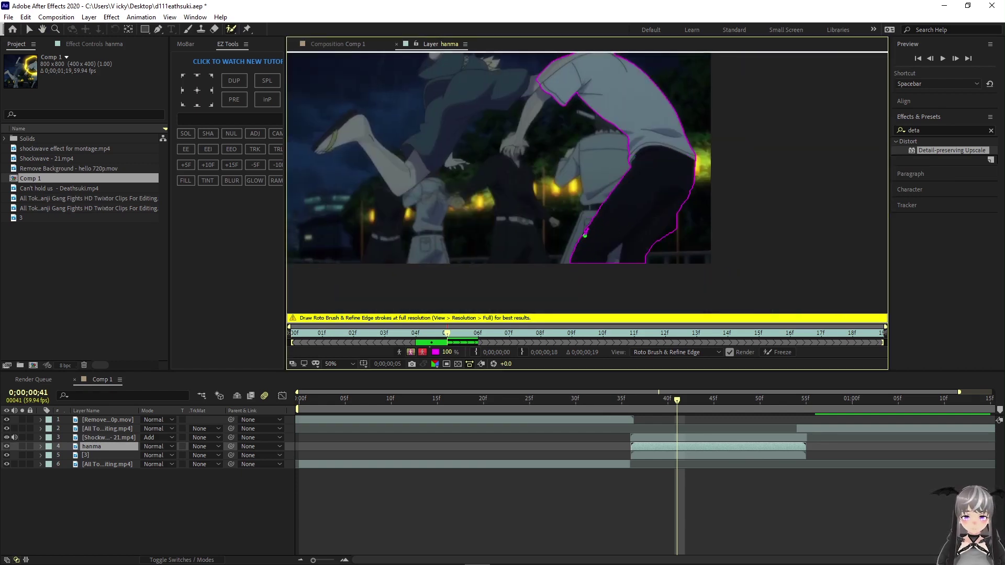
pyautogui.moveTo(545, 95); pyautogui.dragTo(521, 152)
pyautogui.scroll(3, 536, 130)
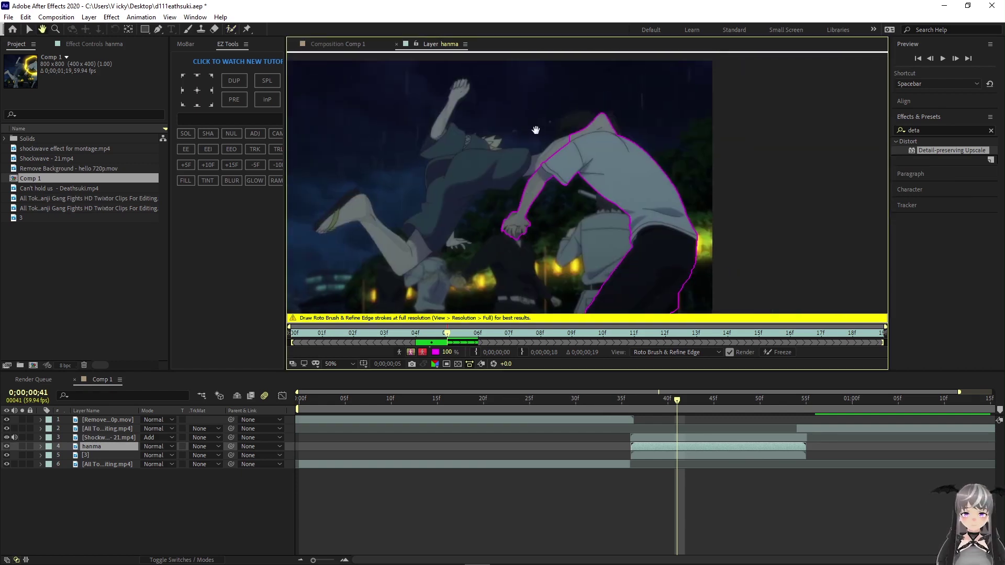
pyautogui.moveTo(565, 122)
pyautogui.mouseDown()
pyautogui.moveTo(552, 164)
pyautogui.moveTo(718, 141)
pyautogui.mouseUp()
pyautogui.scroll(5, 547, 145)
pyautogui.scroll(-3, 547, 144)
pyautogui.moveTo(626, 113)
pyautogui.mouseDown()
pyautogui.moveTo(667, 128)
pyautogui.moveTo(610, 152)
pyautogui.mouseUp()
# Step forward through the hanma layer to propagate the roto selection up to frame 54 near its end.
pyautogui.scroll(-1, 609, 152)
pyautogui.click(955, 59)
pyautogui.click(955, 59)
pyautogui.press(',')
pyautogui.click(955, 58)
pyautogui.click(955, 59)
pyautogui.scroll(-1, 658, 230)
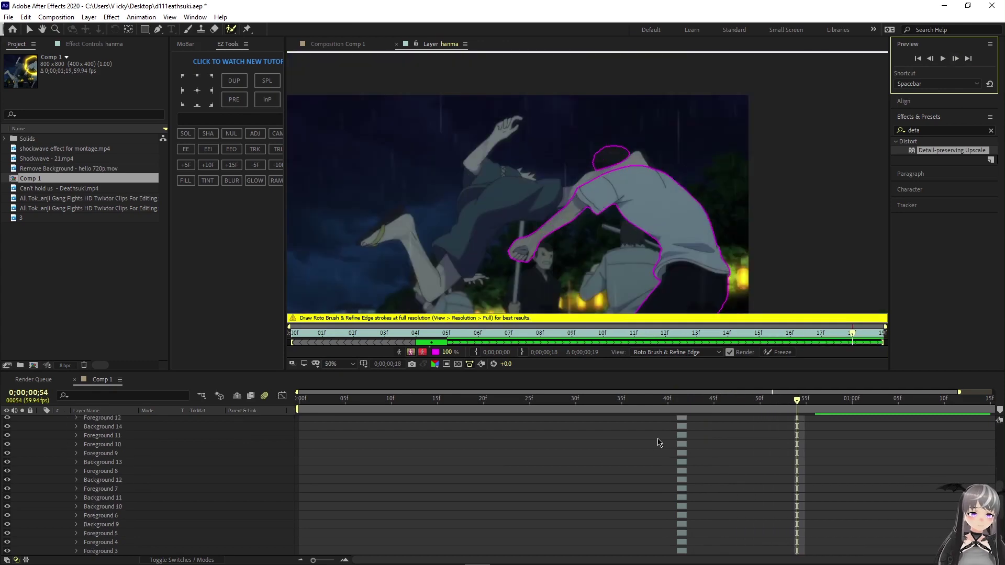
pyautogui.scroll(10, 657, 441)
pyautogui.click(955, 59)
# Close the hanma layer viewer, scrub Comp 1 back to frame 41, and collapse the layer's roto properties.
pyautogui.click(397, 45)
pyautogui.click(622, 402)
pyautogui.moveTo(623, 408); pyautogui.dragTo(680, 417)
pyautogui.press('u')
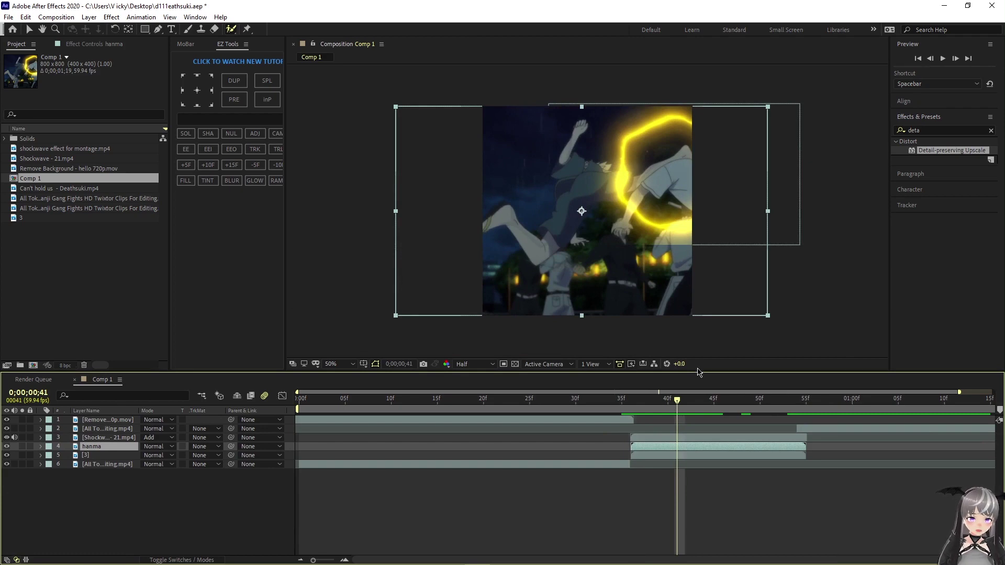
# Search the effects for S_edge.
pyautogui.click(955, 131)
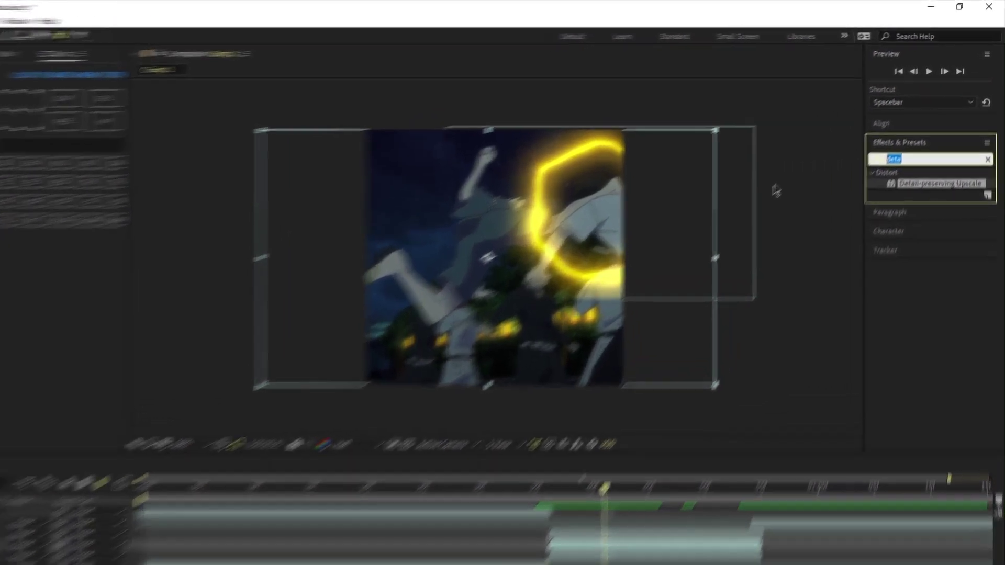
pyautogui.write('s')
pyautogui.write('ed')
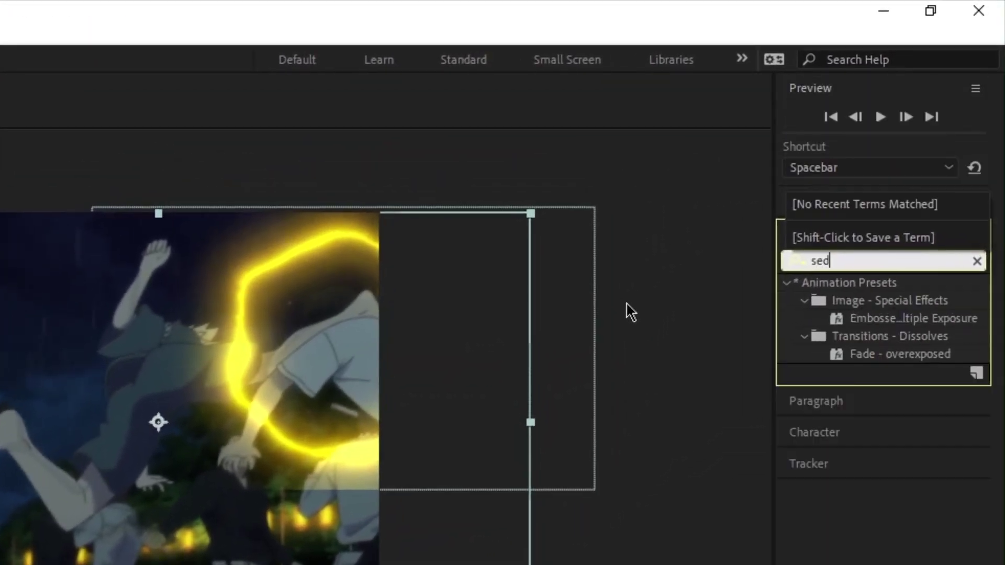
pyautogui.press('BackSpace')
pyautogui.press('BackSpace')
pyautogui.press('BackSpace')
pyautogui.write('s_')
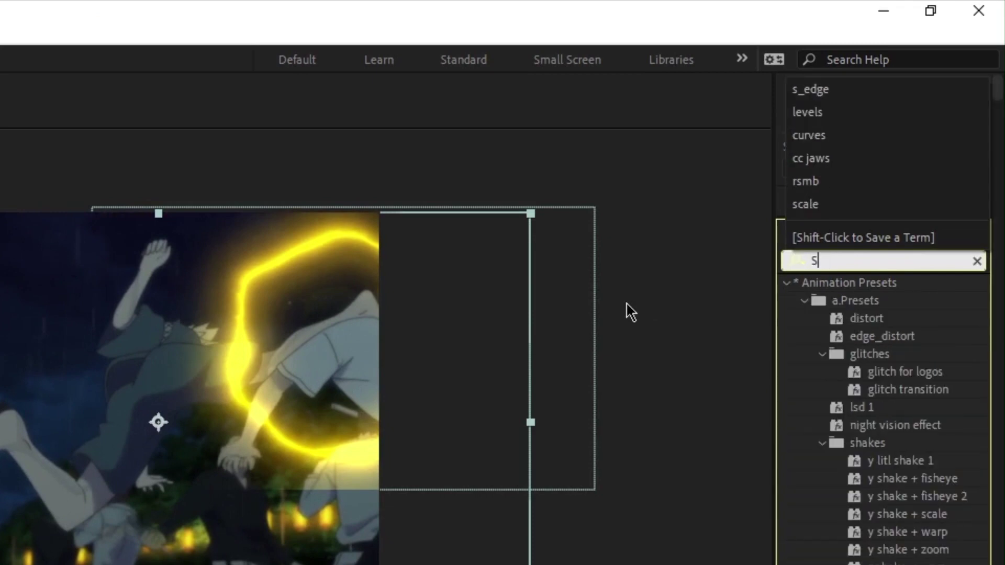
pyautogui.write('edge')
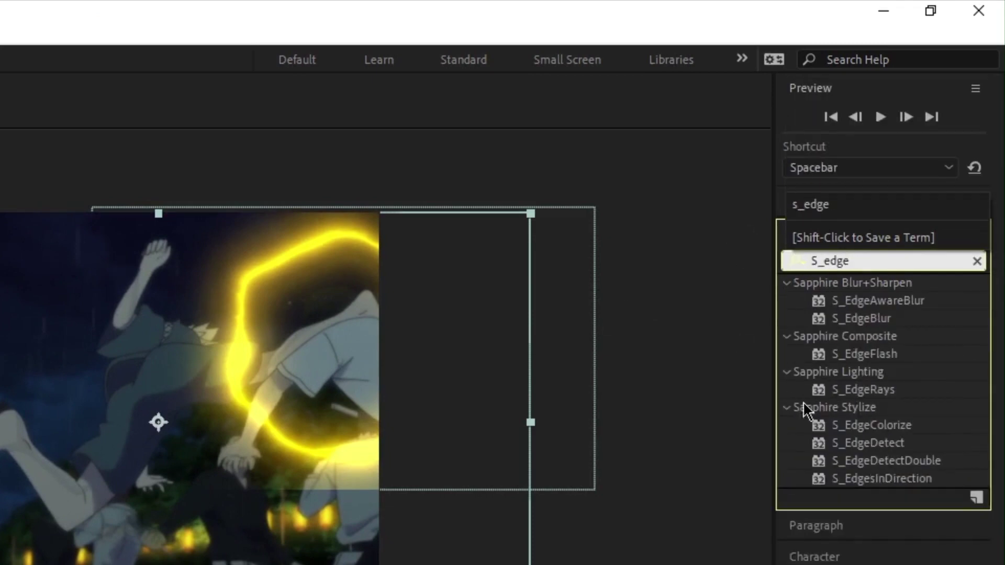
# Try the S_EdgeColorize effect on the hanma layer, check it at frame 48, and remove it.
pyautogui.moveTo(837, 425); pyautogui.dragTo(365, 564)
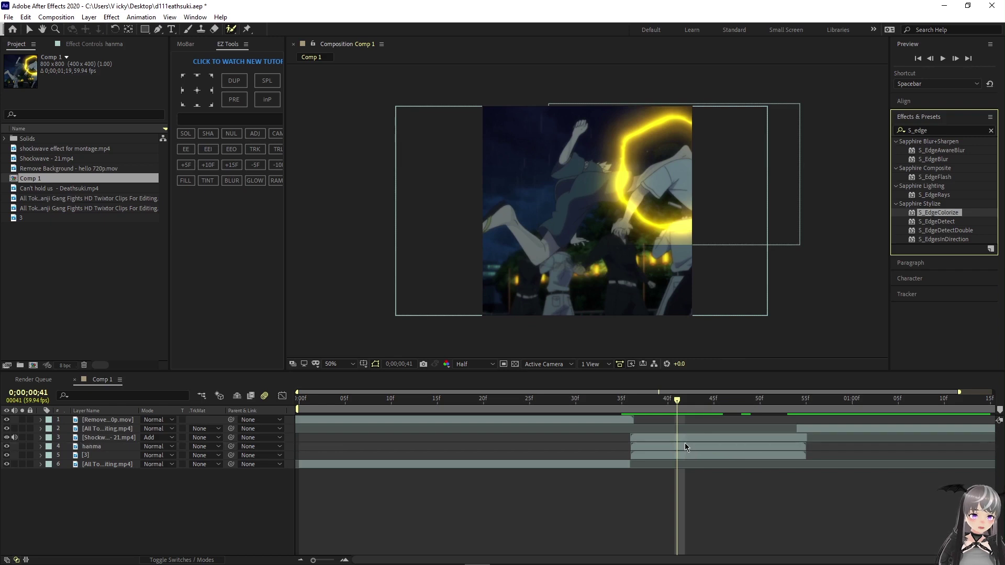
pyautogui.moveTo(683, 400); pyautogui.dragTo(738, 420)
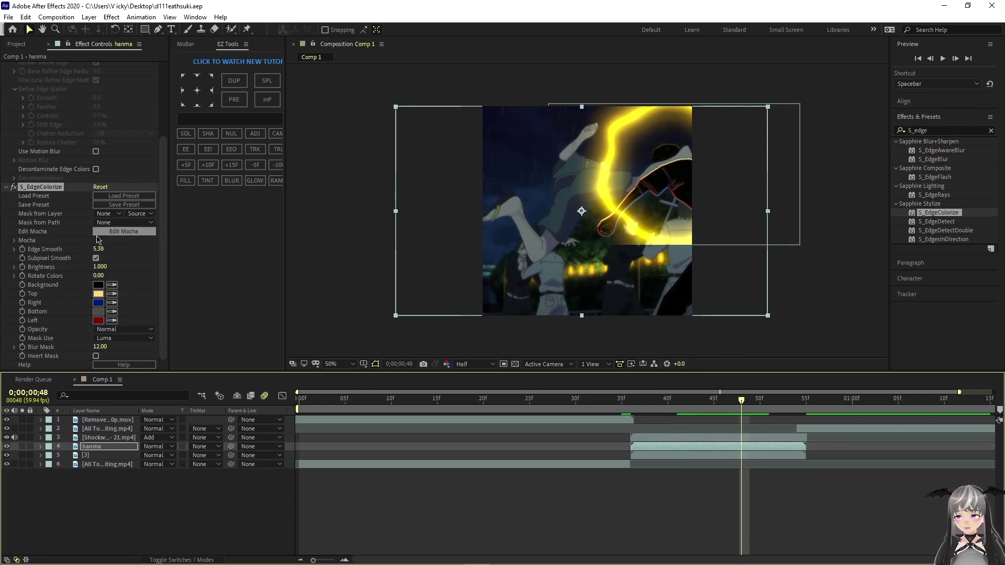
pyautogui.click(52, 189)
pyautogui.press('Delete')
# Apply S_EdgeDetect to the hanma layer with Mono Edges and a brightness of 2.6.
pyautogui.click(5, 67)
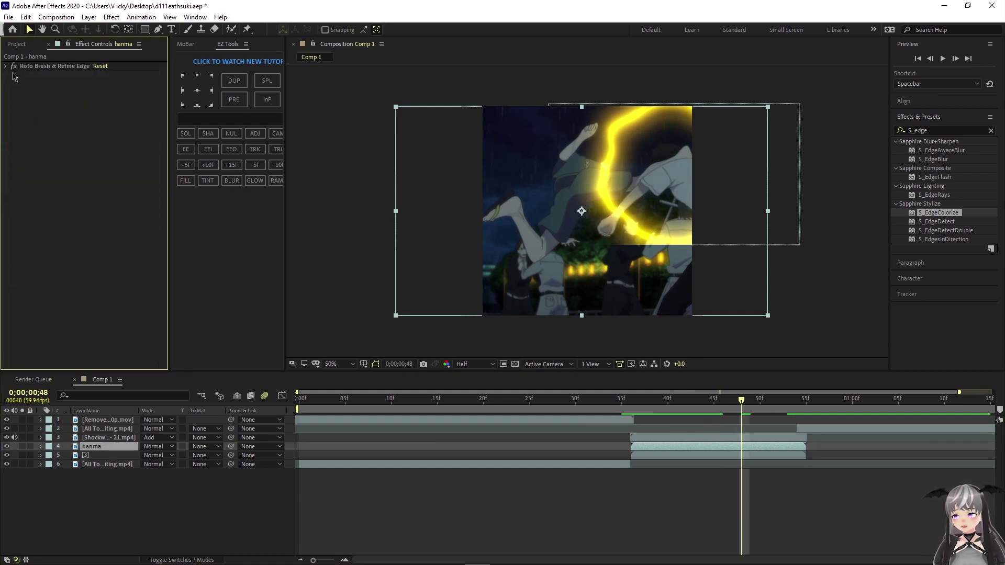
pyautogui.moveTo(917, 221); pyautogui.dragTo(111, 208)
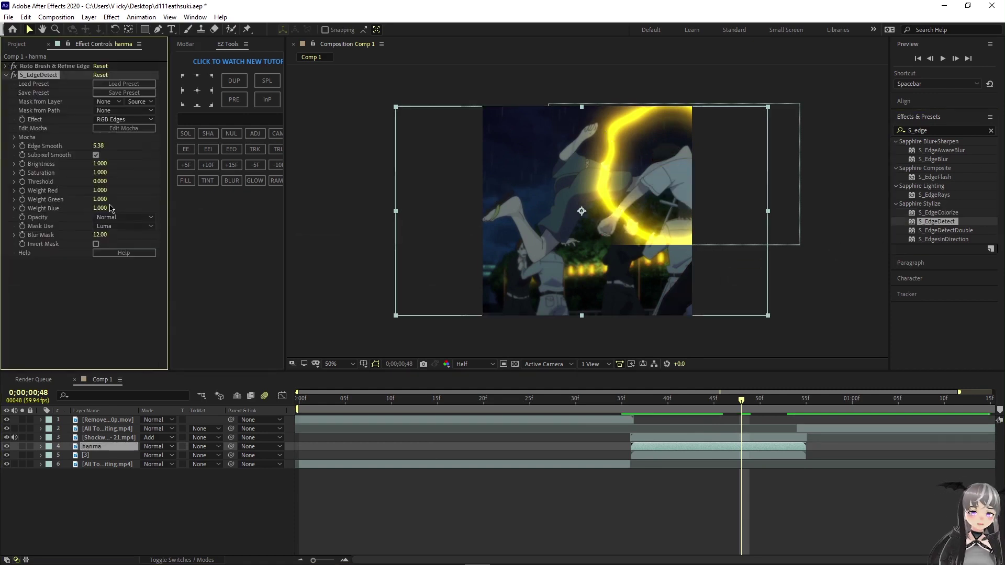
pyautogui.click(124, 120)
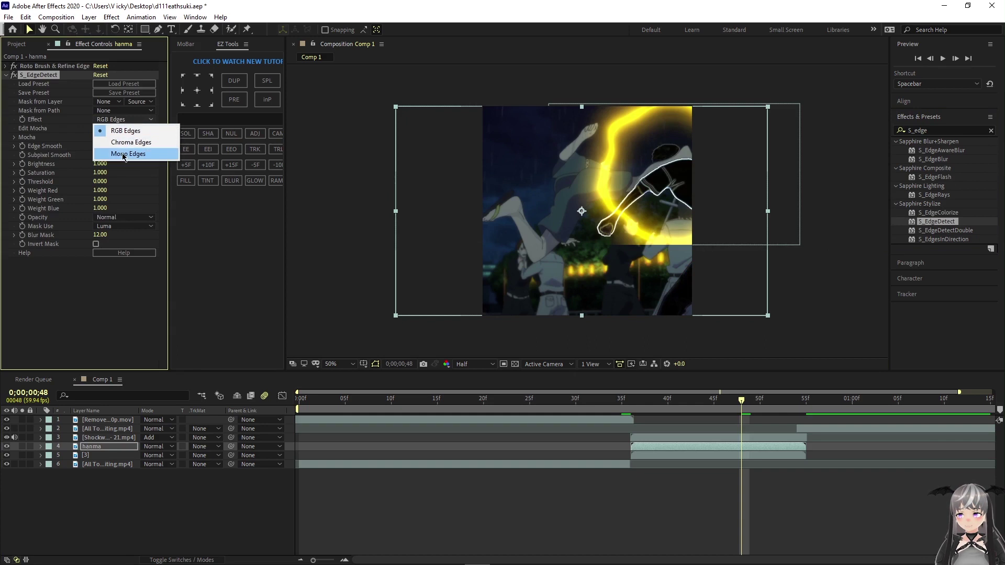
pyautogui.click(122, 155)
pyautogui.moveTo(97, 165); pyautogui.dragTo(110, 166)
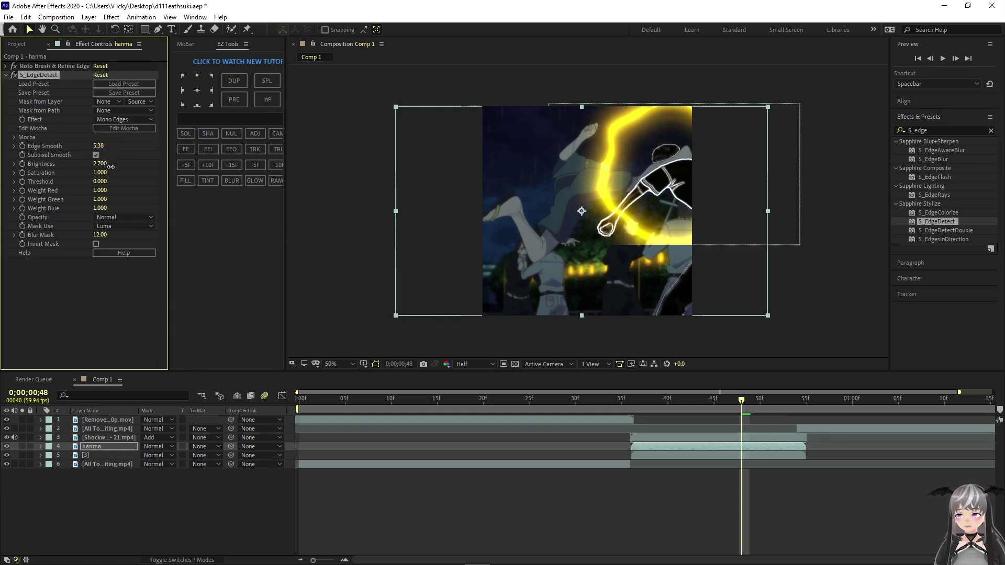
# Add a Tint effect after S_EdgeDetect on the hanma layer and map white to orange.
pyautogui.click(947, 127)
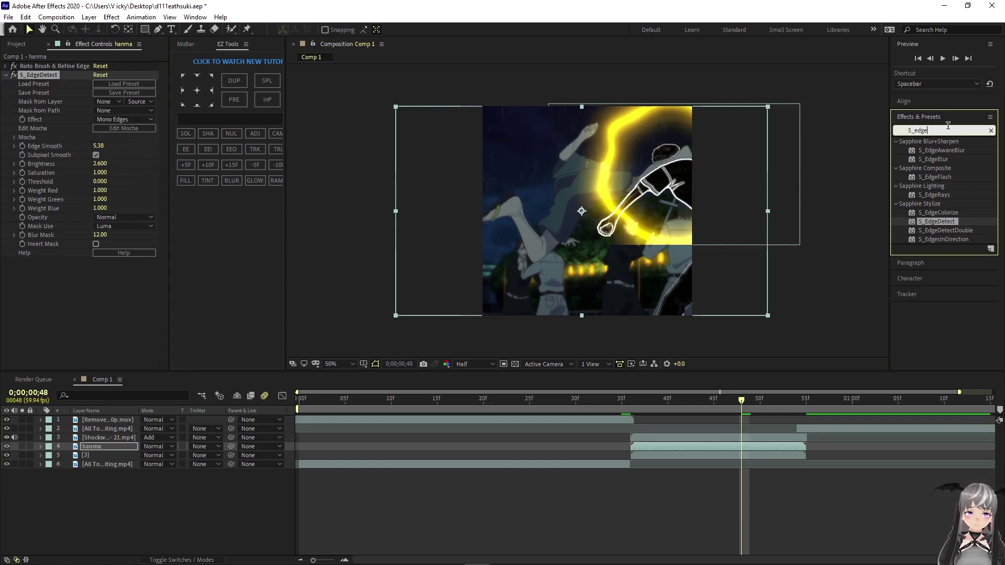
pyautogui.write('tint')
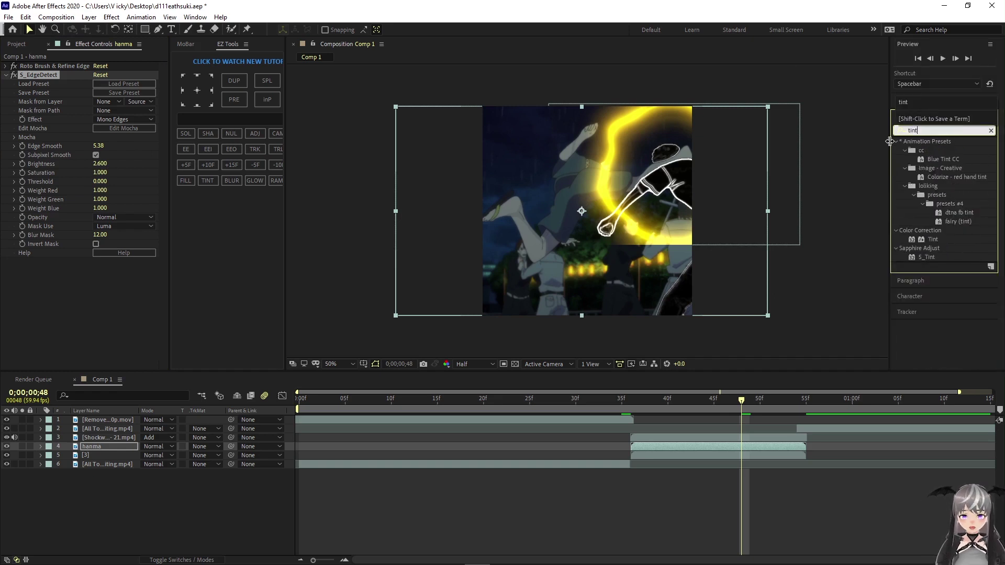
pyautogui.moveTo(932, 240); pyautogui.dragTo(86, 272)
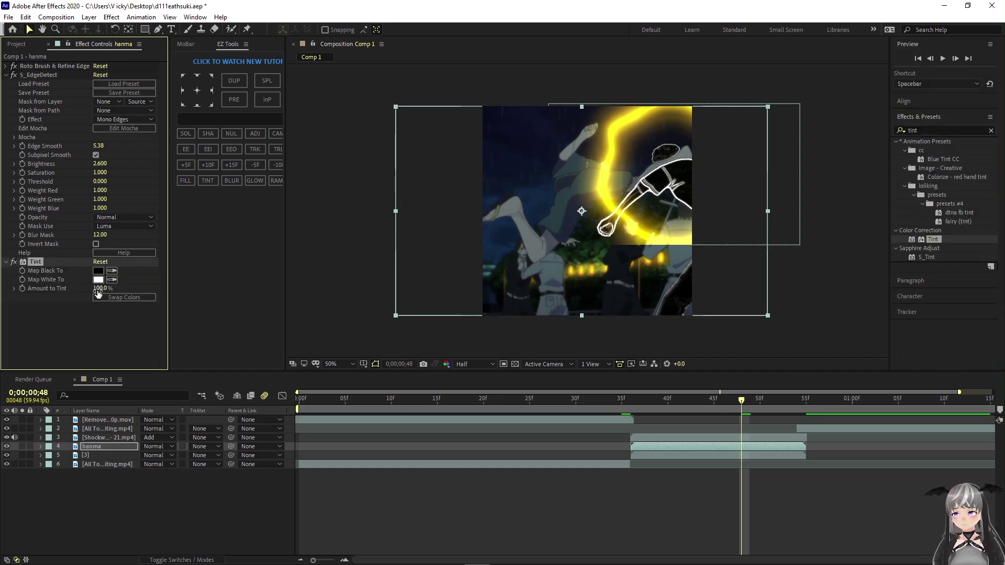
pyautogui.click(100, 282)
pyautogui.moveTo(222, 197); pyautogui.dragTo(224, 208)
pyautogui.moveTo(203, 123); pyautogui.dragTo(258, 61)
pyautogui.click(312, 93)
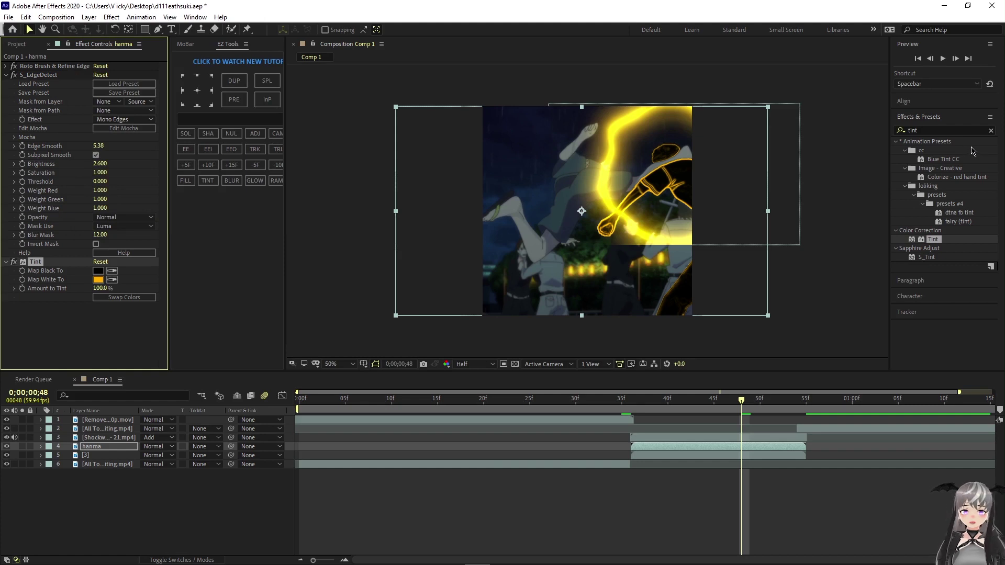
# Find Deep Glow and apply it after the Tint effect on the hanma layer.
pyautogui.click(954, 130)
pyautogui.write('deep')
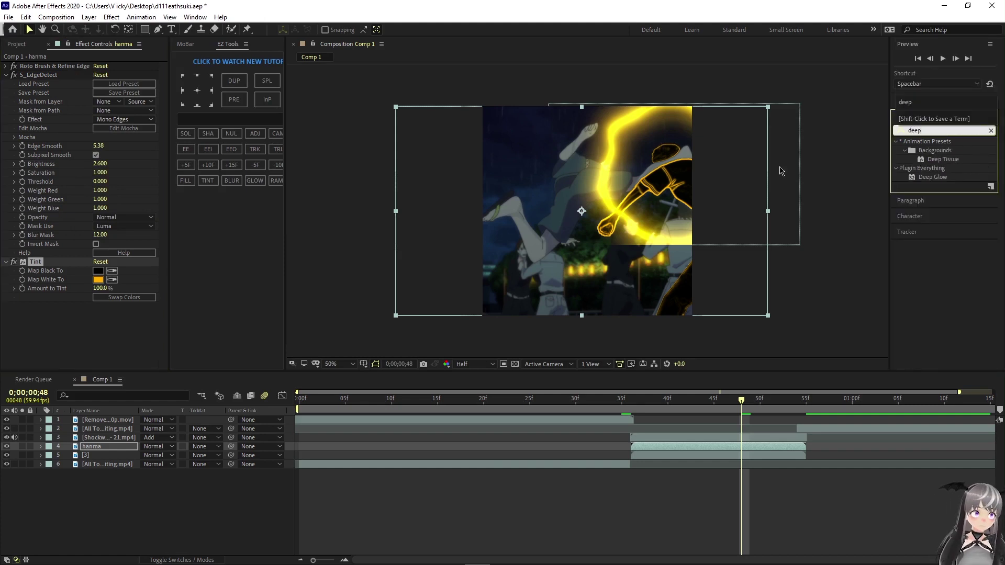
pyautogui.doubleClick(939, 175)
pyautogui.moveTo(944, 181); pyautogui.dragTo(103, 313)
# Keyframe the hanma layer's opacity from 100% at frame 36 to 27% at about frame 53.
pyautogui.moveTo(745, 397); pyautogui.dragTo(628, 472)
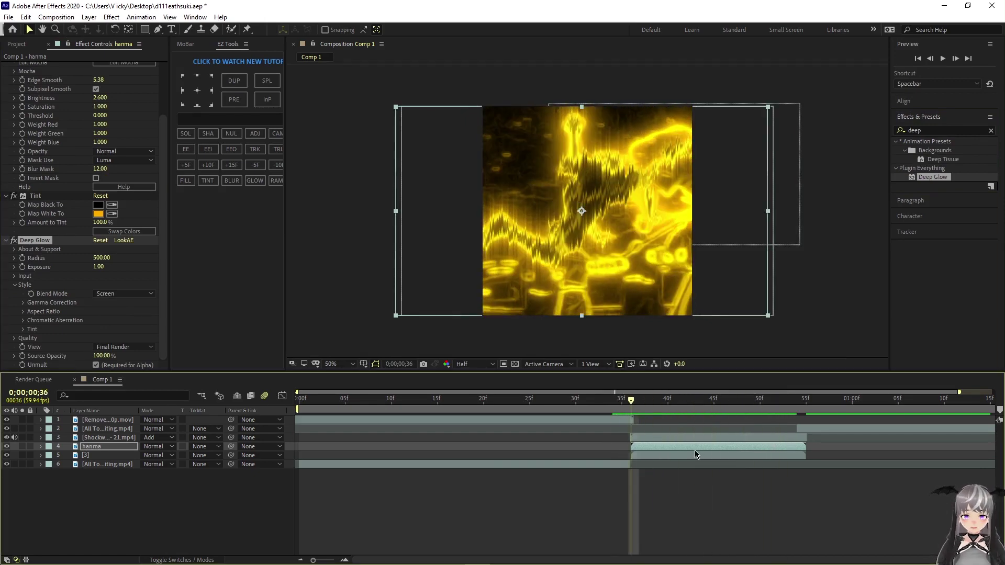
pyautogui.press('t')
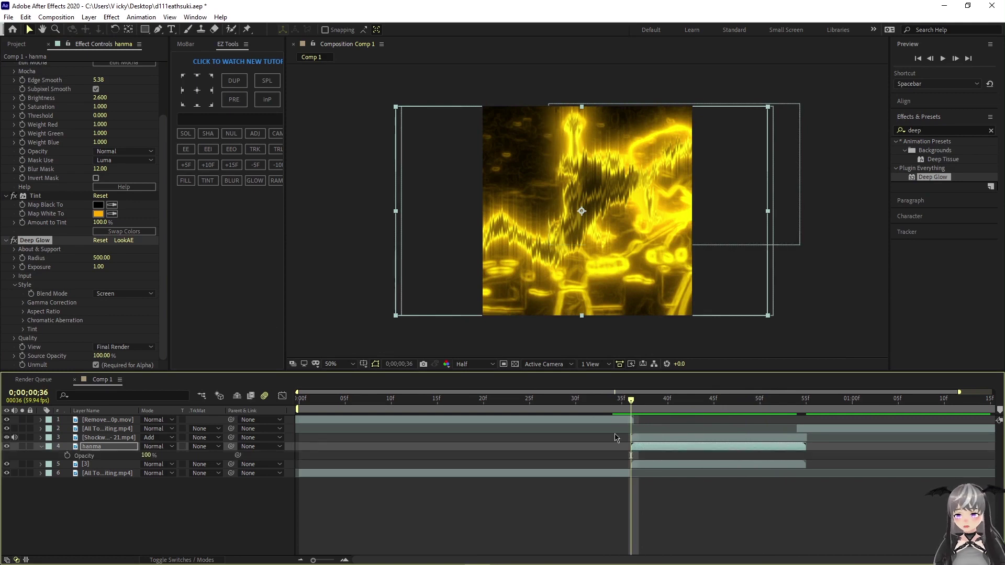
pyautogui.click(67, 455)
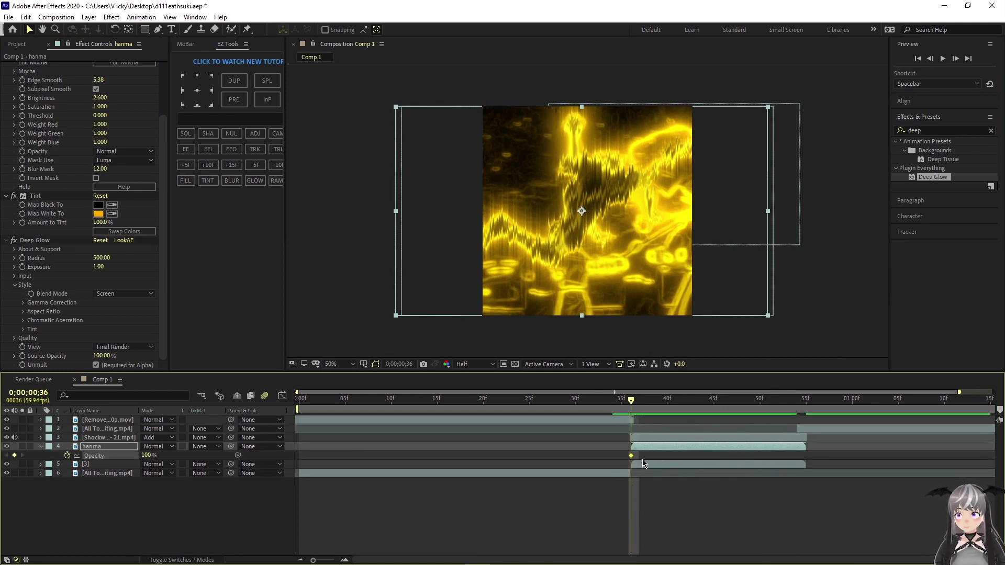
pyautogui.moveTo(635, 407); pyautogui.dragTo(727, 455)
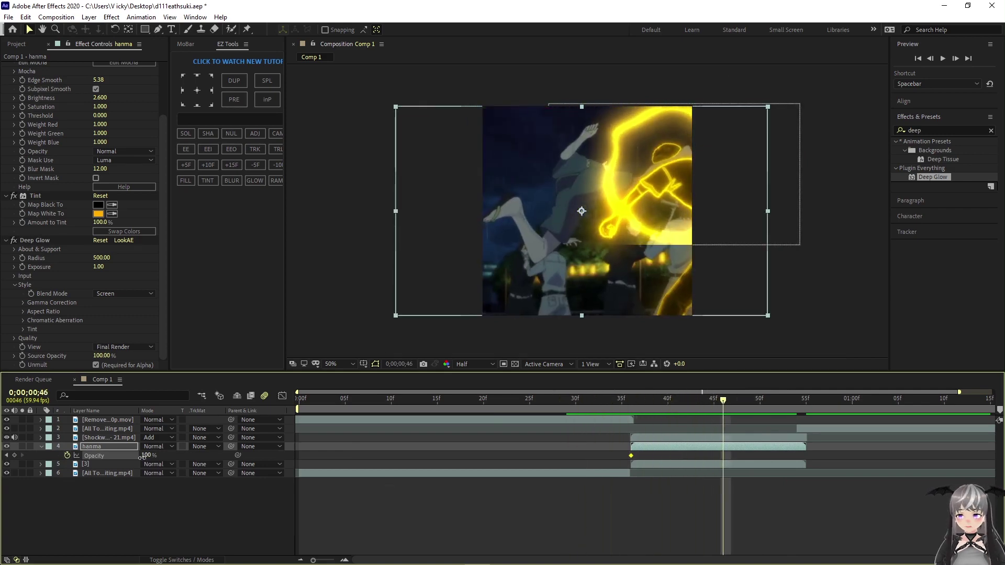
pyautogui.moveTo(146, 456); pyautogui.dragTo(30, 479)
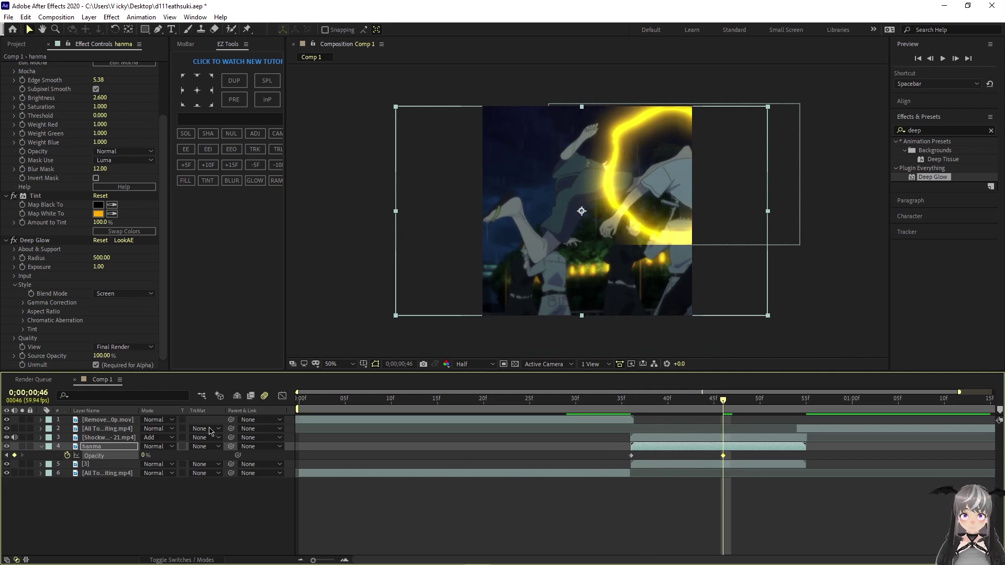
pyautogui.moveTo(143, 455); pyautogui.dragTo(154, 459)
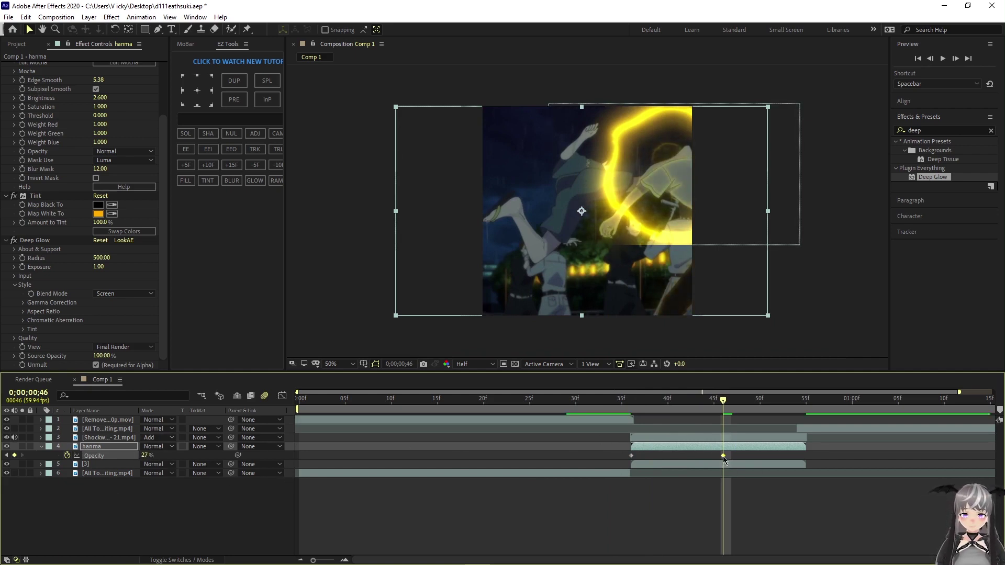
pyautogui.moveTo(724, 455); pyautogui.dragTo(787, 456)
# Play Comp 1 from just before the fight clip to check the outline fade, and collapse the hanma layer's opacity.
pyautogui.moveTo(722, 401); pyautogui.dragTo(594, 401)
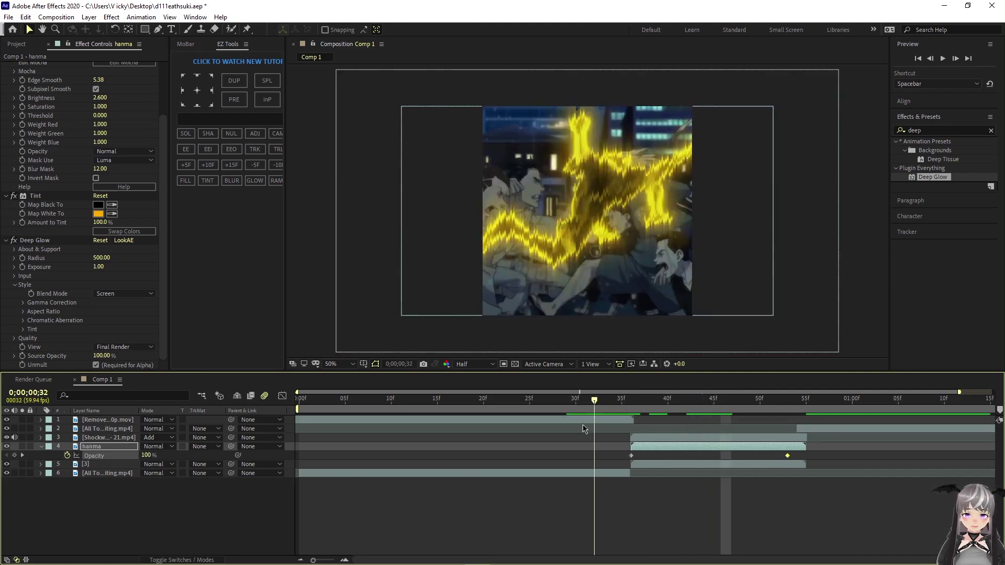
pyautogui.press('space')
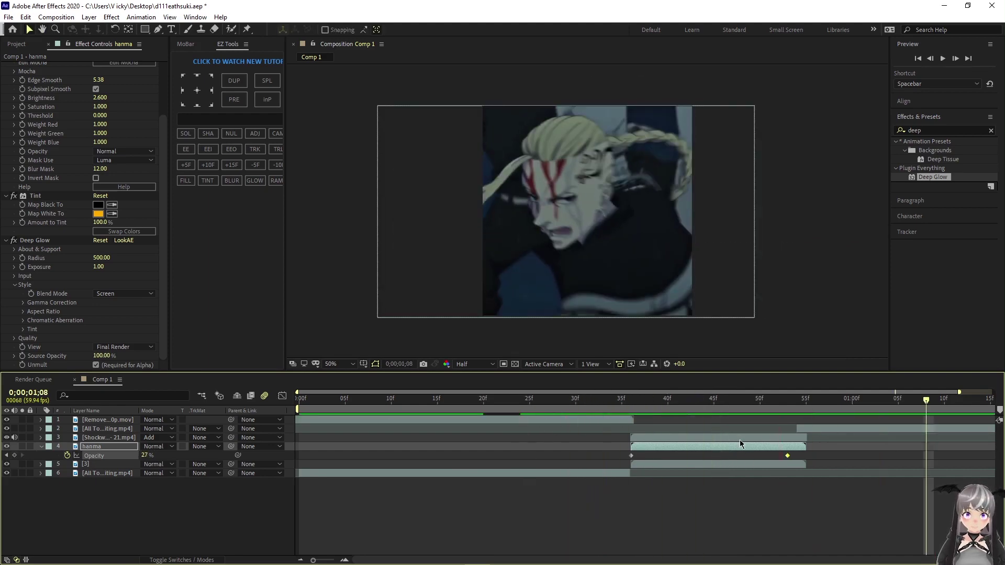
pyautogui.press('t')
pyautogui.click(738, 438)
pyautogui.moveTo(926, 400); pyautogui.dragTo(611, 417)
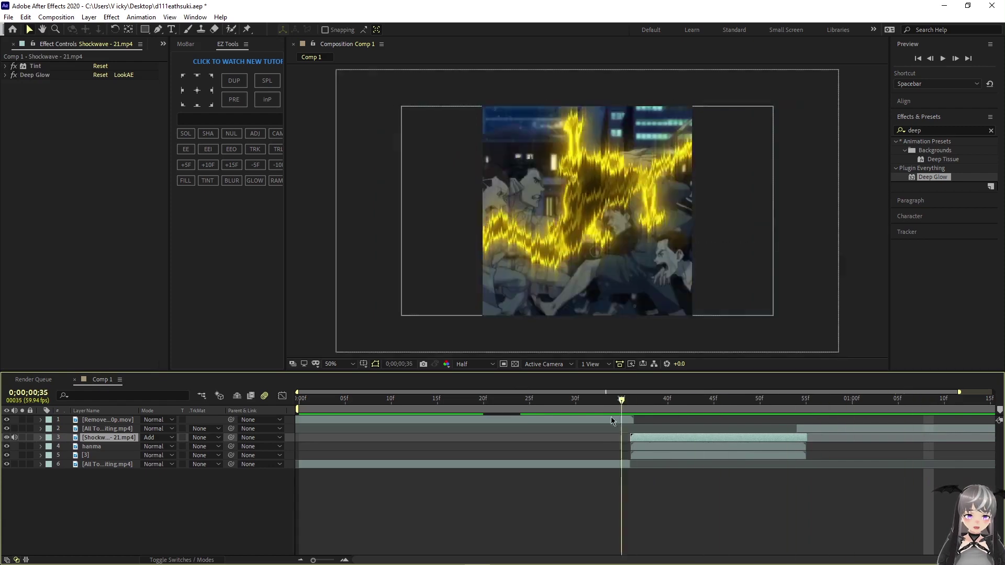
pyautogui.press('space')
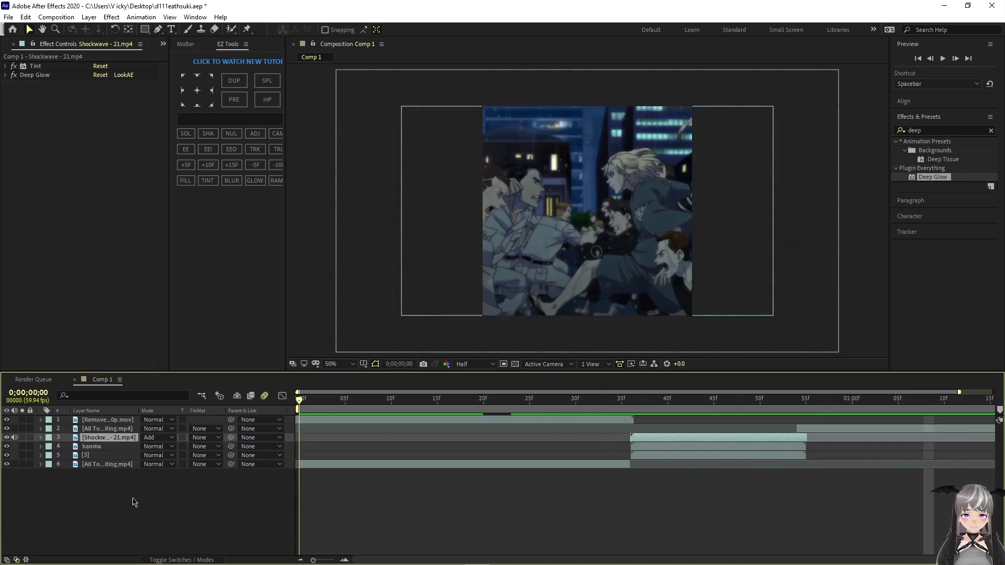
# Create a null object in Comp 1 and place it directly above the Shockwave layer.
pyautogui.rightClick(135, 495)
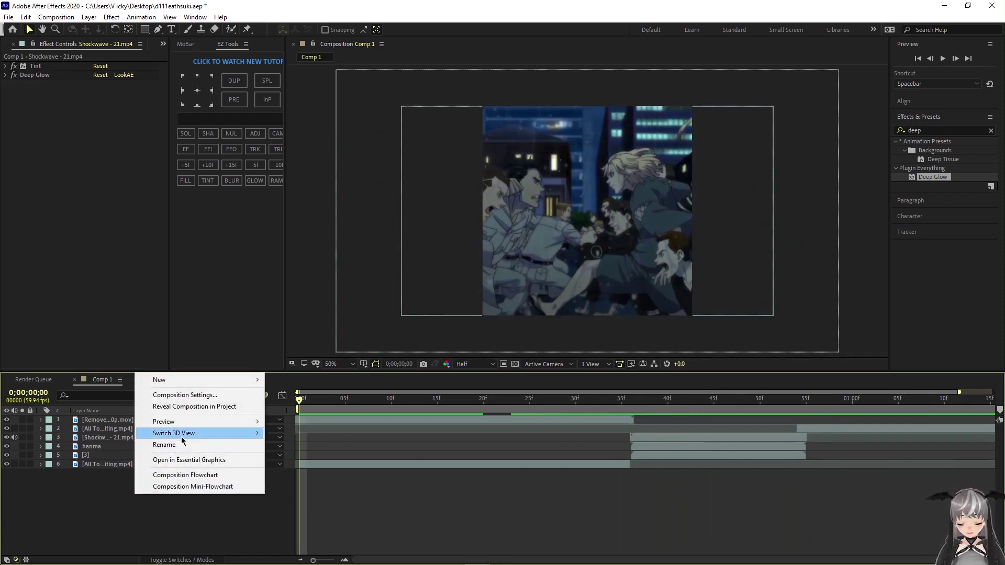
pyautogui.moveTo(195, 380)
pyautogui.click(306, 440)
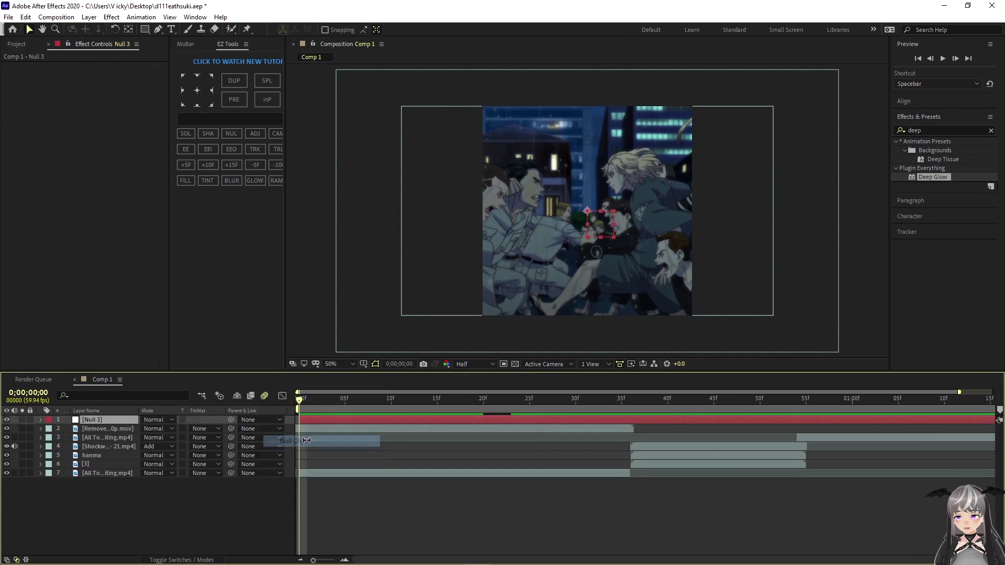
pyautogui.moveTo(111, 421); pyautogui.dragTo(109, 445)
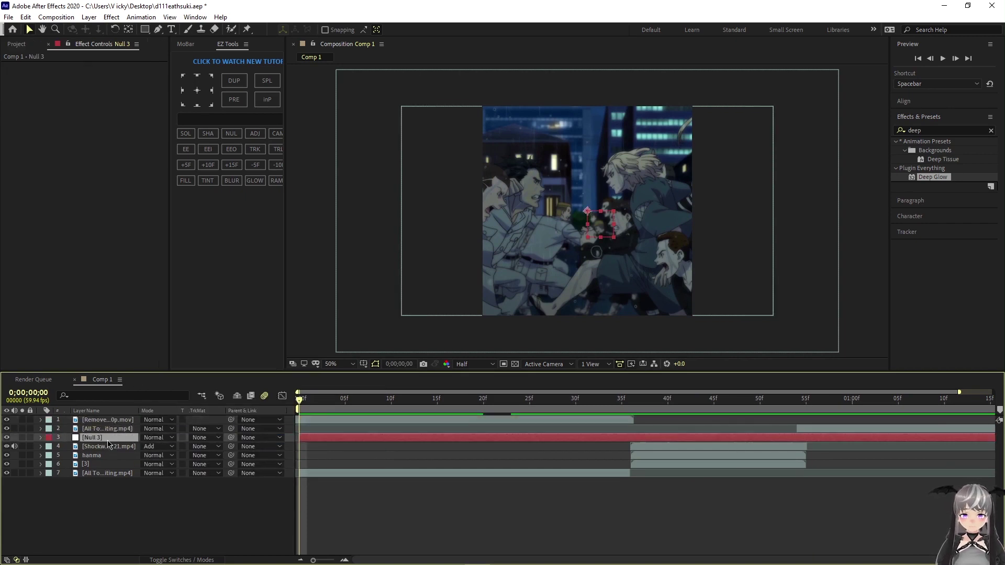
# Trim the null to start at frame 36 and end together with the hanma layer, deleting the leftover pieces.
pyautogui.moveTo(585, 401); pyautogui.dragTo(636, 436)
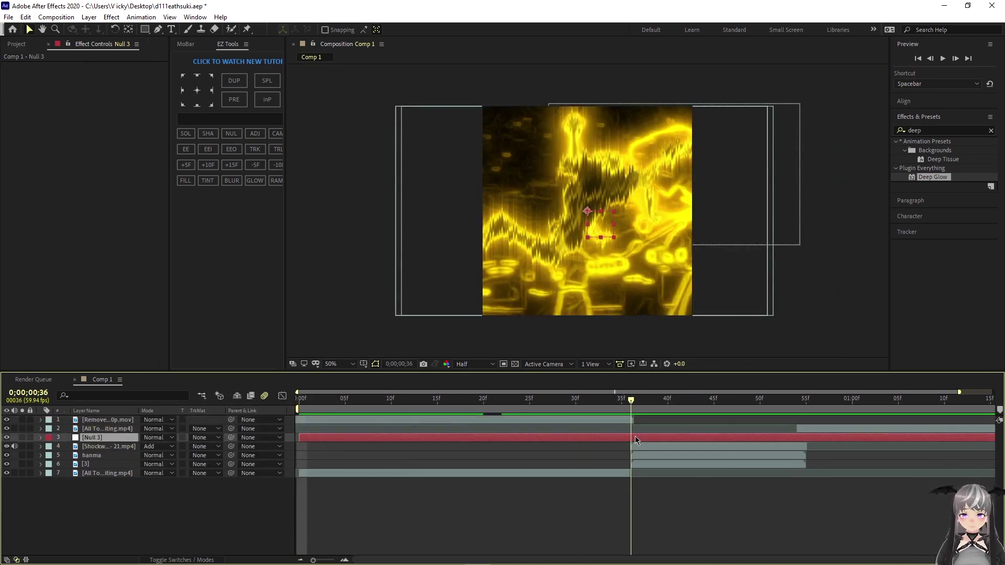
pyautogui.hotkey('ctrl', 'shift', 'd')
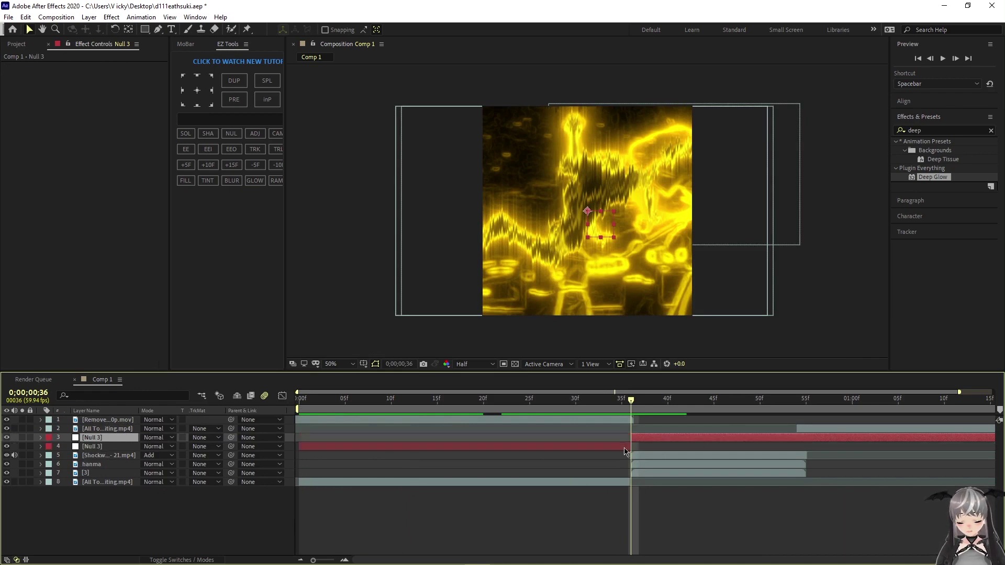
pyautogui.click(627, 447)
pyautogui.press('Delete')
pyautogui.moveTo(632, 400); pyautogui.dragTo(639, 451)
pyautogui.click(814, 437)
pyautogui.hotkey('ctrl', 'shift', 'd')
pyautogui.press('Delete')
# Parent the Shockwave, hanma and 3 layers to the null.
pyautogui.click(647, 466)
pyautogui.click(660, 453)
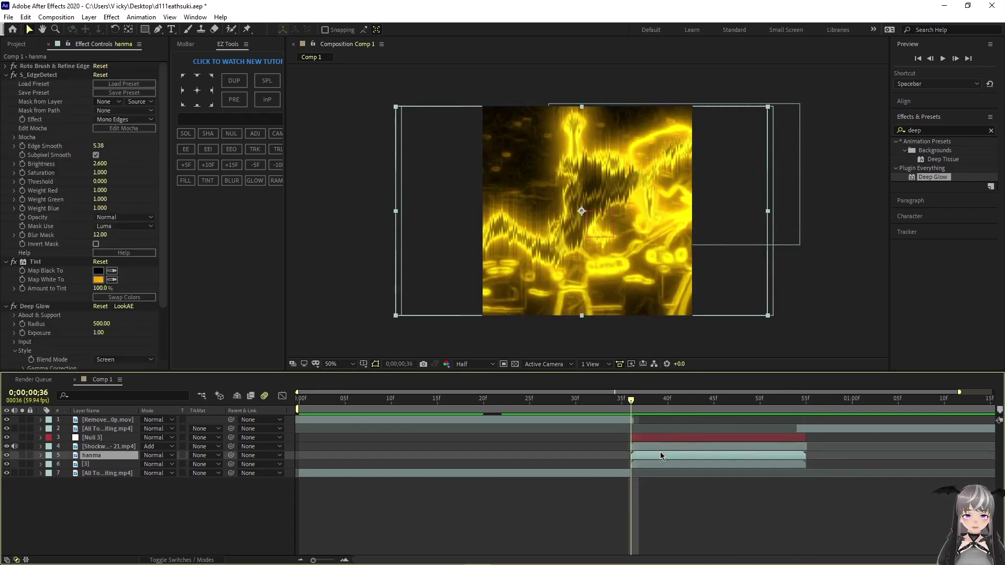
pyautogui.click(663, 447)
pyautogui.click(654, 465)
pyautogui.click(652, 456)
pyautogui.click(654, 448)
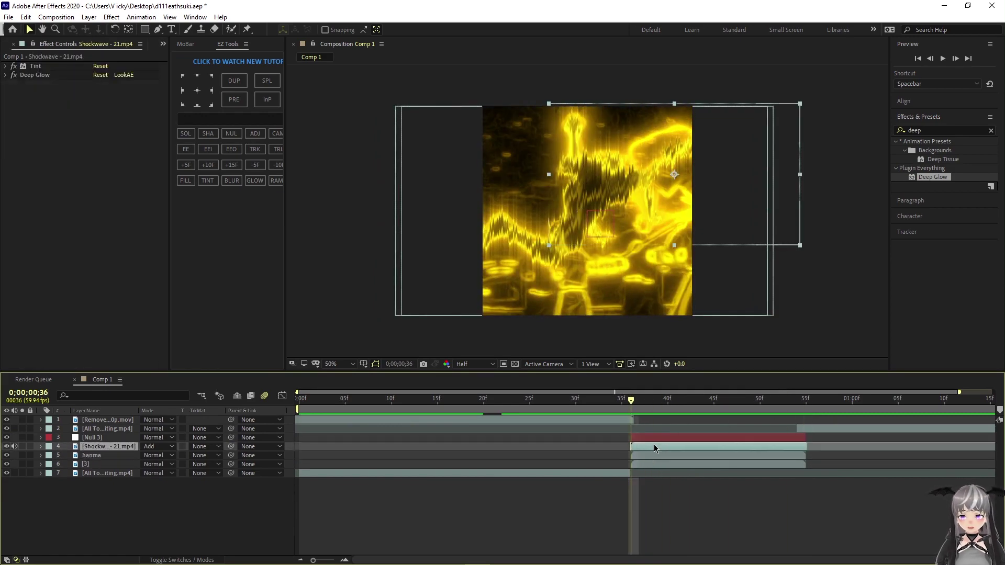
pyautogui.click(118, 463)
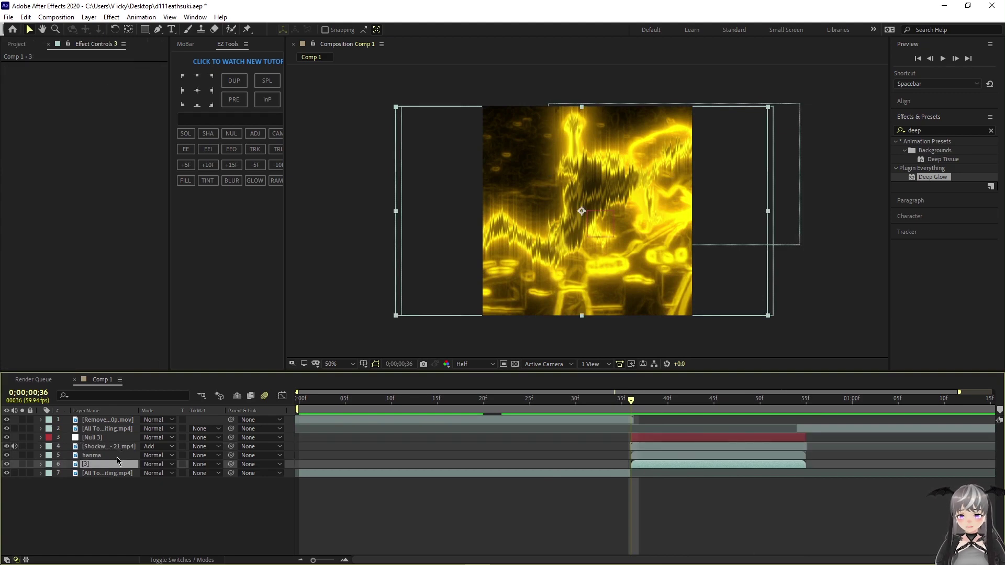
pyautogui.keyDown('shift'); pyautogui.click(115, 449); pyautogui.keyUp('shift')
pyautogui.moveTo(231, 446); pyautogui.dragTo(94, 438)
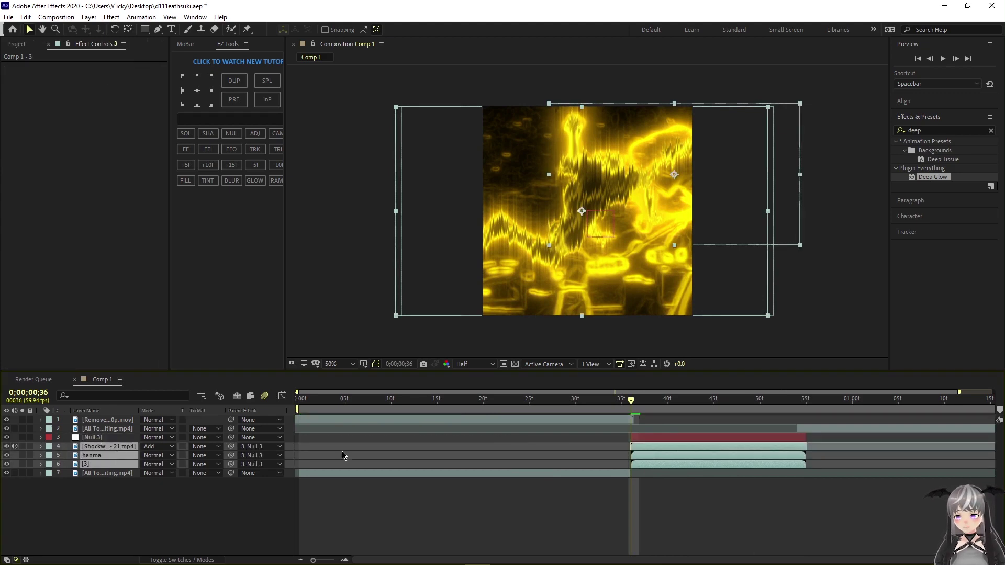
# Keyframe the null from position 479, 400 and scale 100% at frame 36 to position 312, 400 and scale 123% at frame 46.
pyautogui.click(742, 440)
pyautogui.press('p')
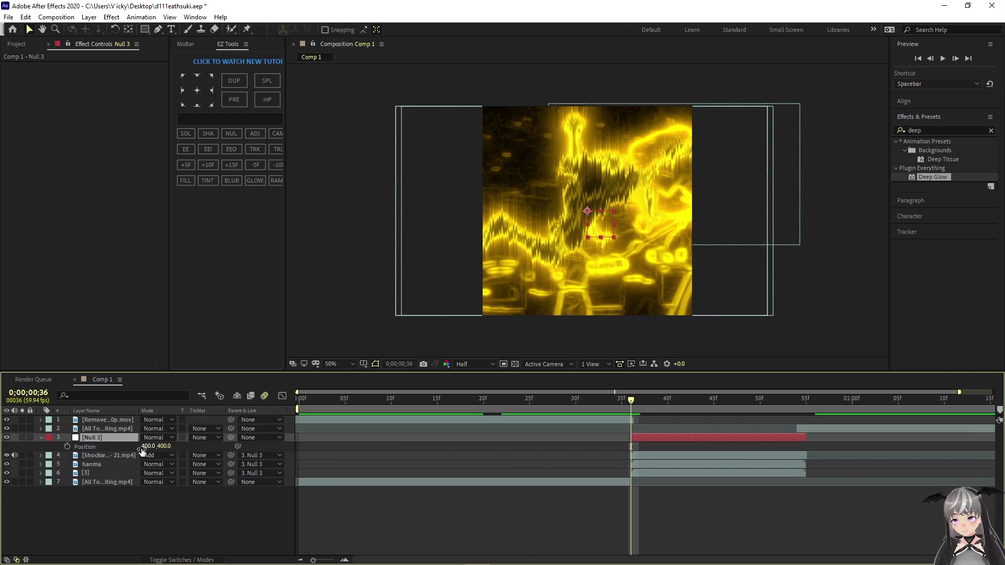
pyautogui.hotkey('shift', 's')
pyautogui.click(67, 455)
pyautogui.click(67, 447)
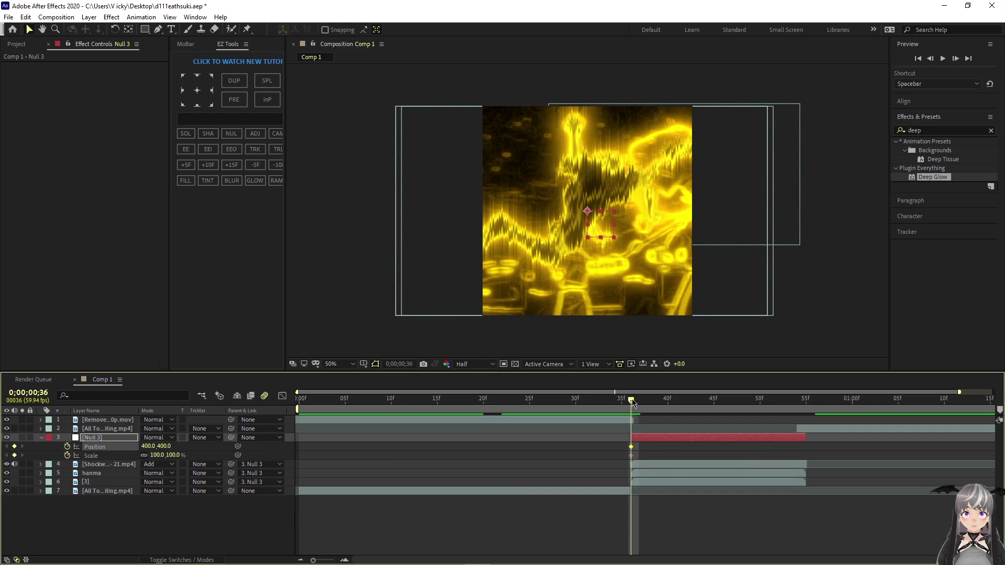
pyautogui.moveTo(633, 402)
pyautogui.mouseDown()
pyautogui.moveTo(649, 402)
pyautogui.moveTo(632, 410)
pyautogui.mouseUp()
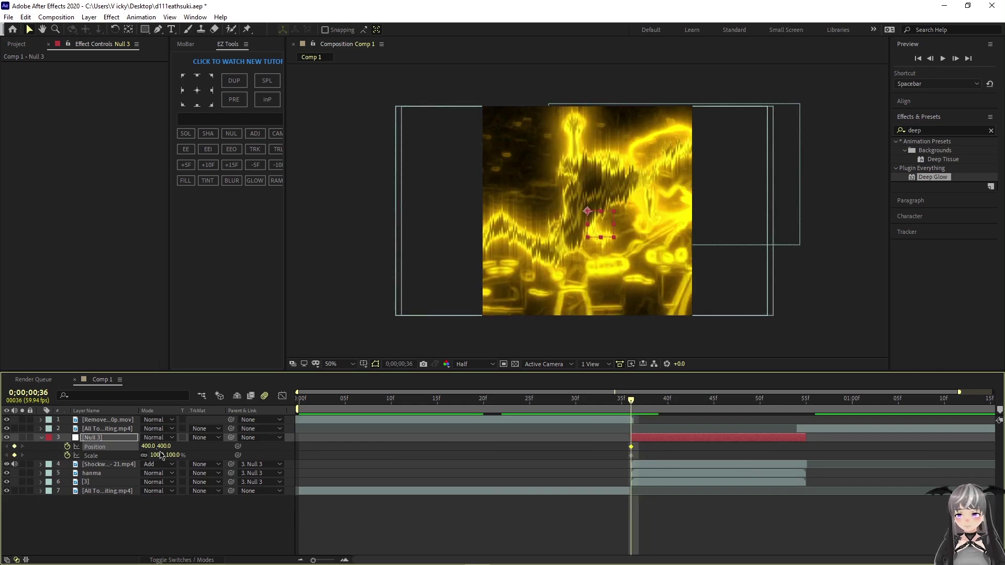
pyautogui.moveTo(152, 446)
pyautogui.mouseDown()
pyautogui.moveTo(196, 456)
pyautogui.moveTo(155, 449)
pyautogui.mouseUp()
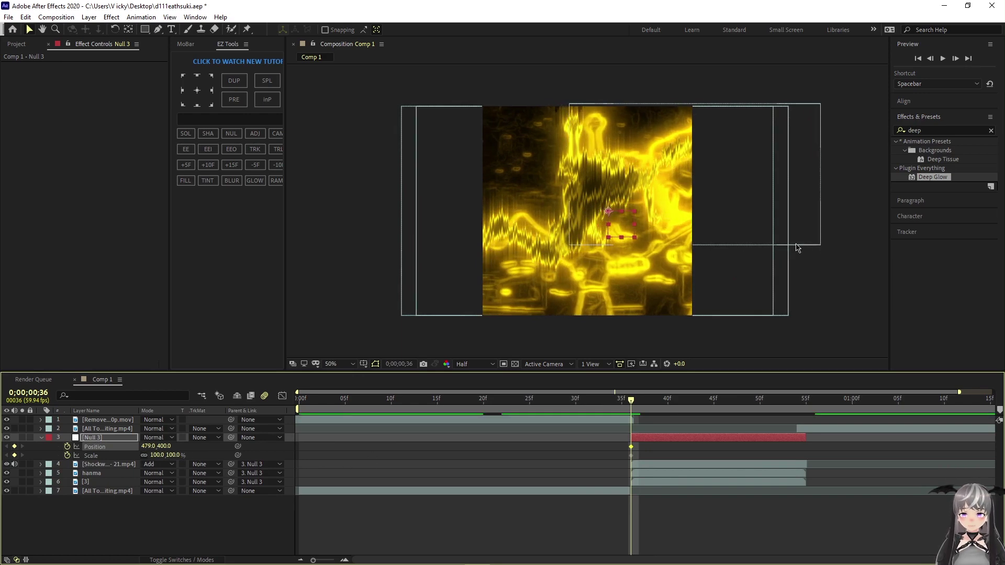
pyautogui.moveTo(637, 402); pyautogui.dragTo(721, 445)
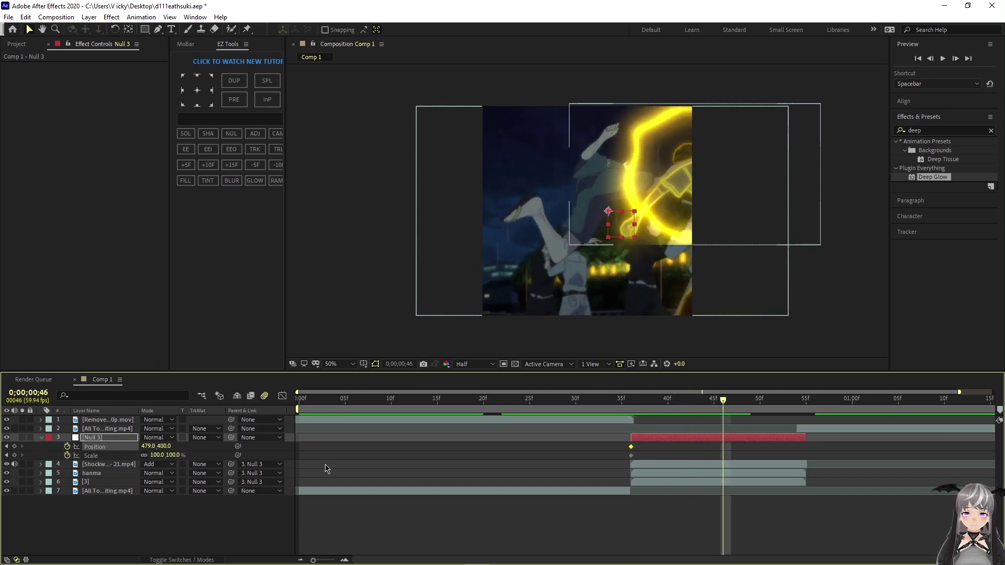
pyautogui.moveTo(150, 449); pyautogui.dragTo(111, 447)
# Apply Easy Ease to all of the null's position and scale keyframes and play the comp from frame 31.
pyautogui.moveTo(725, 399); pyautogui.dragTo(585, 467)
pyautogui.click(662, 454)
pyautogui.moveTo(759, 445); pyautogui.dragTo(562, 473)
pyautogui.press('space')
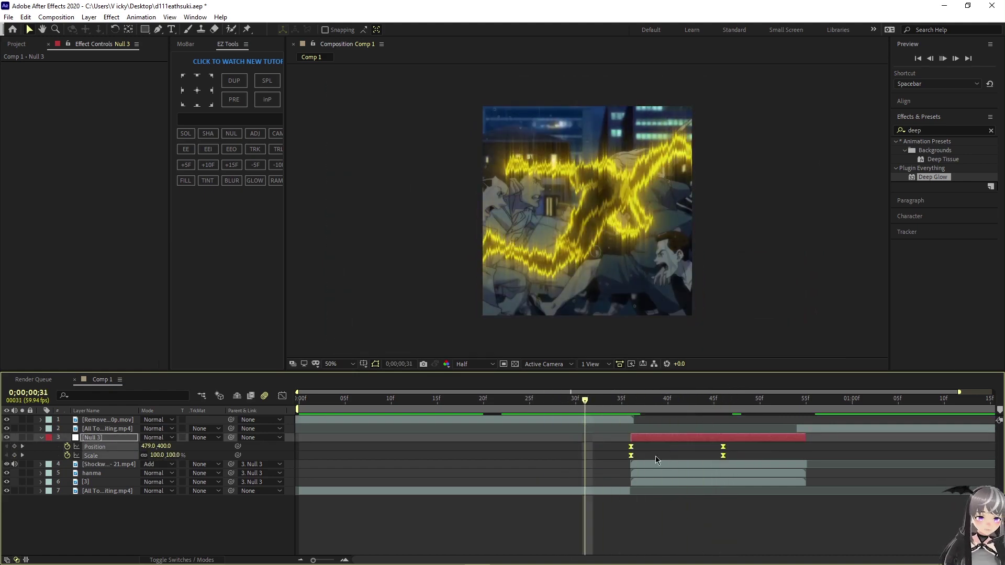
pyautogui.press('F9')
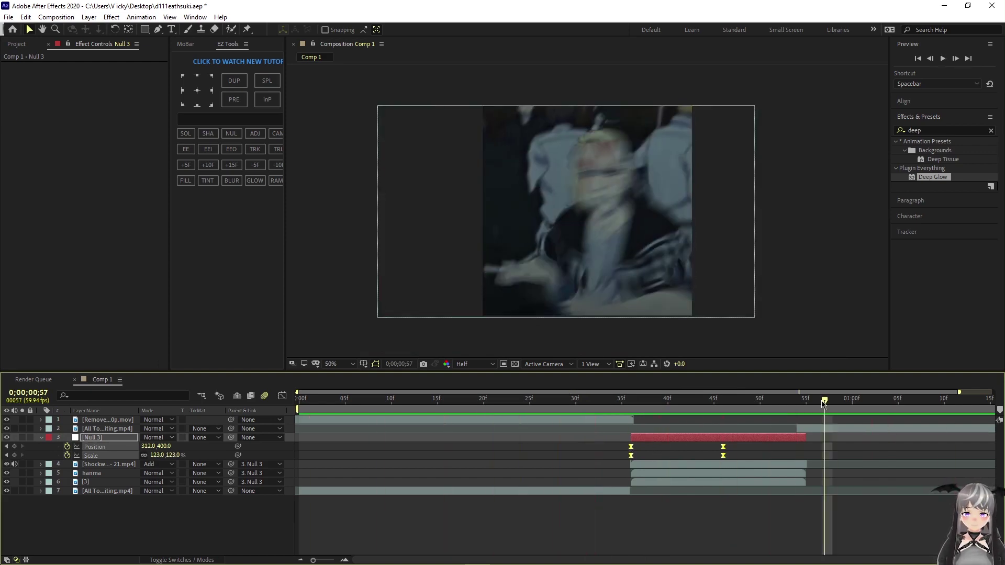
pyautogui.press('space')
# Reshape the null's scale speed curve in the graph editor so the change starts very fast and slows toward frame 46.
pyautogui.press('j')
pyautogui.click(283, 396)
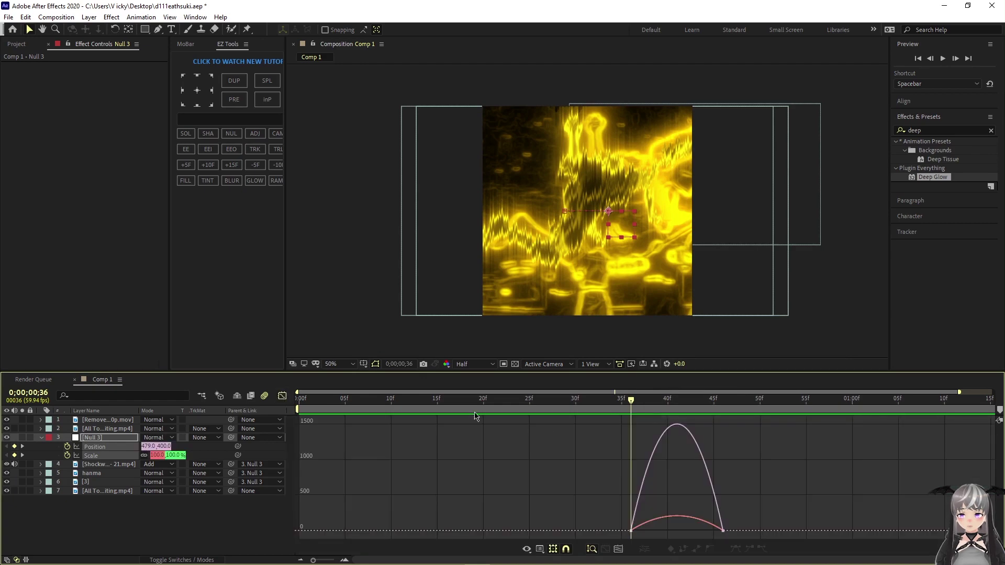
pyautogui.rightClick(744, 475)
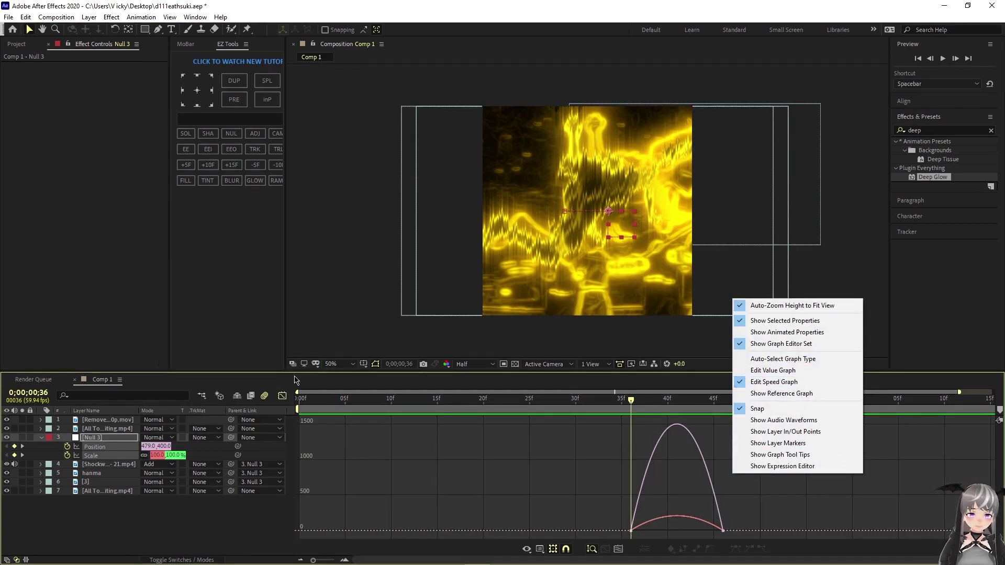
pyautogui.click(292, 393)
pyautogui.click(283, 396)
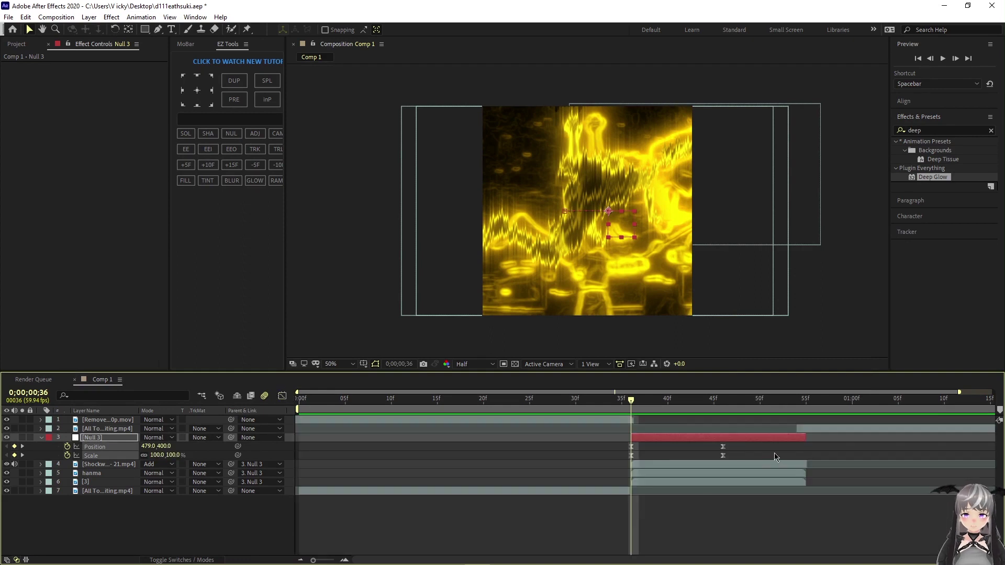
pyautogui.moveTo(775, 456); pyautogui.dragTo(628, 463)
pyautogui.click(283, 396)
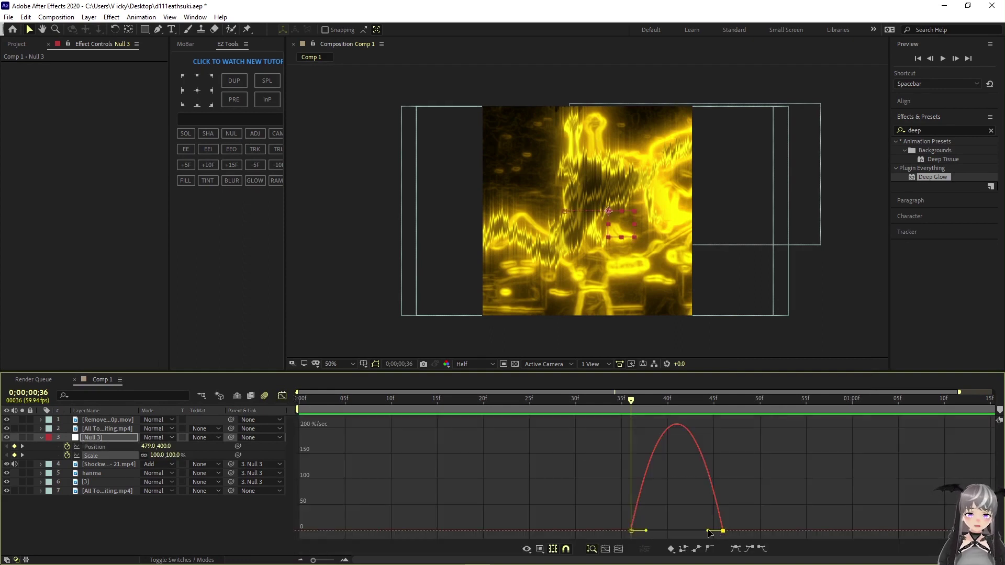
pyautogui.moveTo(708, 531); pyautogui.dragTo(600, 532)
# Give the null's position speed curve the same sharp start and long slowdown, play the comp from the beginning, and collapse the null's properties.
pyautogui.click(131, 447)
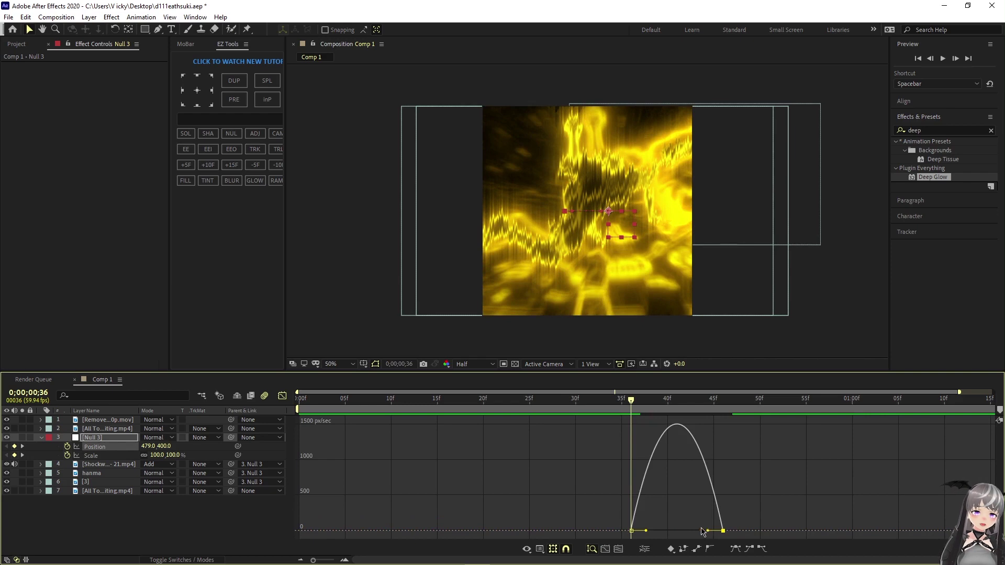
pyautogui.moveTo(702, 531); pyautogui.dragTo(634, 532)
pyautogui.moveTo(631, 401); pyautogui.dragTo(283, 401)
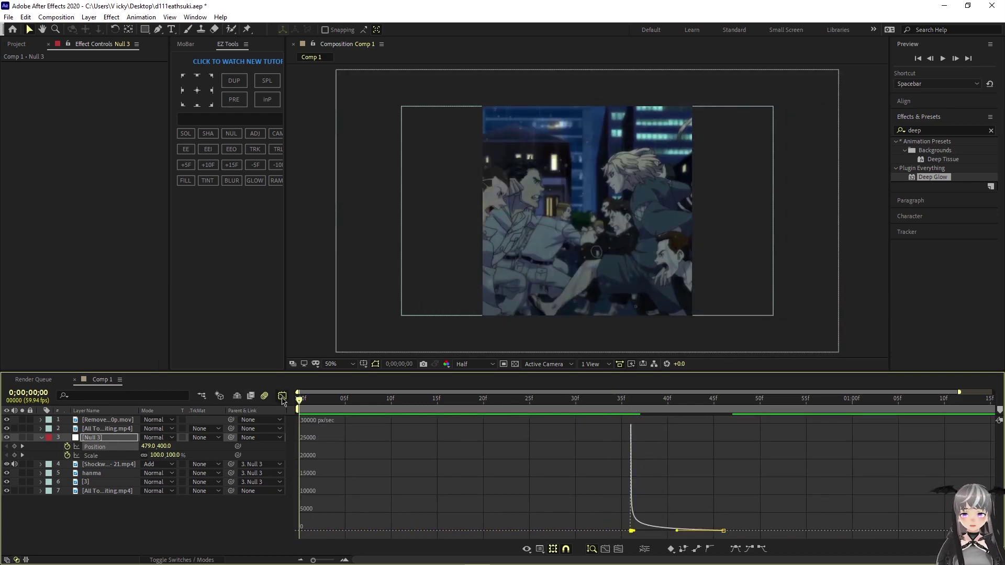
pyautogui.press('space')
pyautogui.click(282, 398)
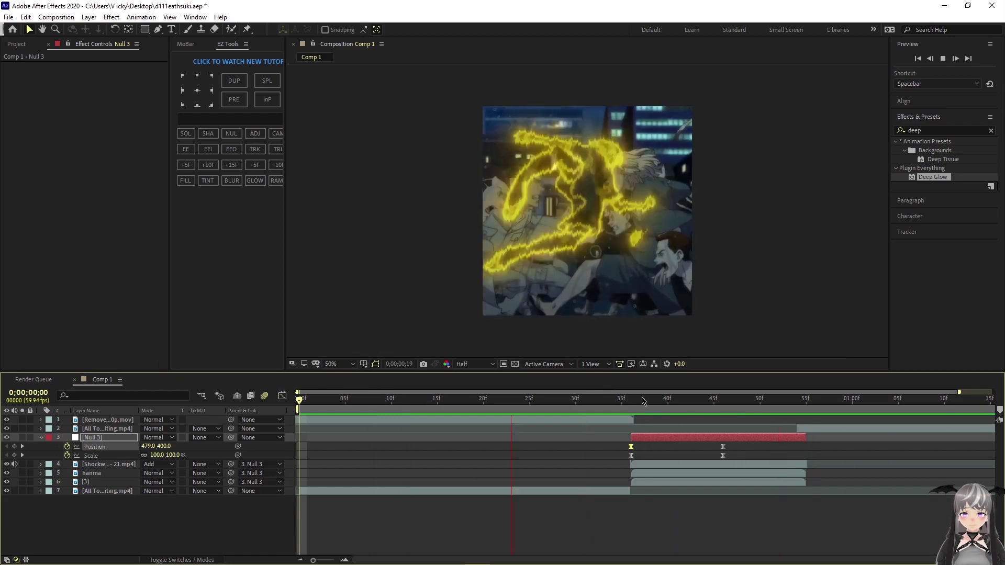
pyautogui.press('space')
pyautogui.press('u')
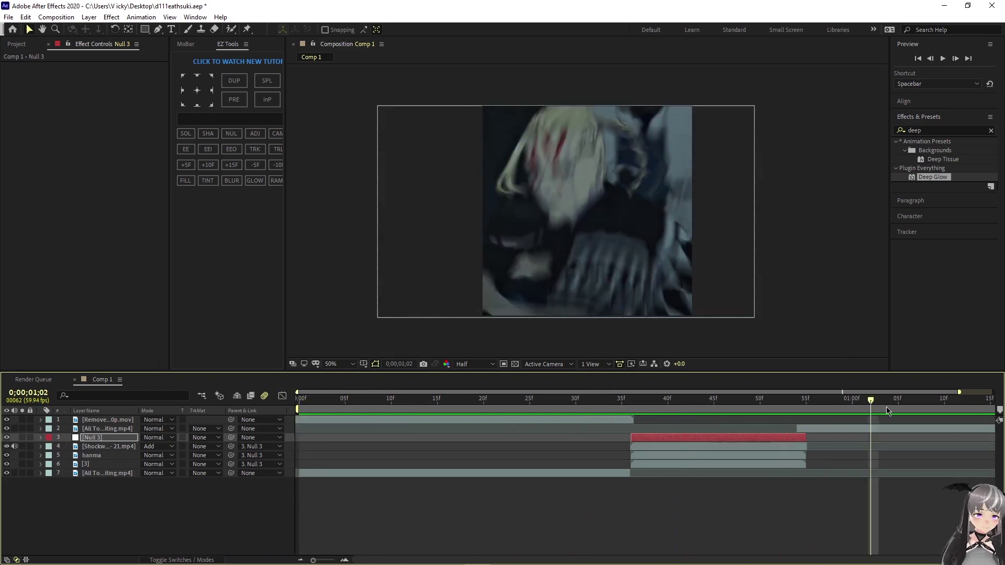
# Keyframe the Shockwave layer's scale from 50% at frame 36 to 100% at frame 48.
pyautogui.moveTo(887, 411); pyautogui.dragTo(741, 426)
pyautogui.click(654, 243)
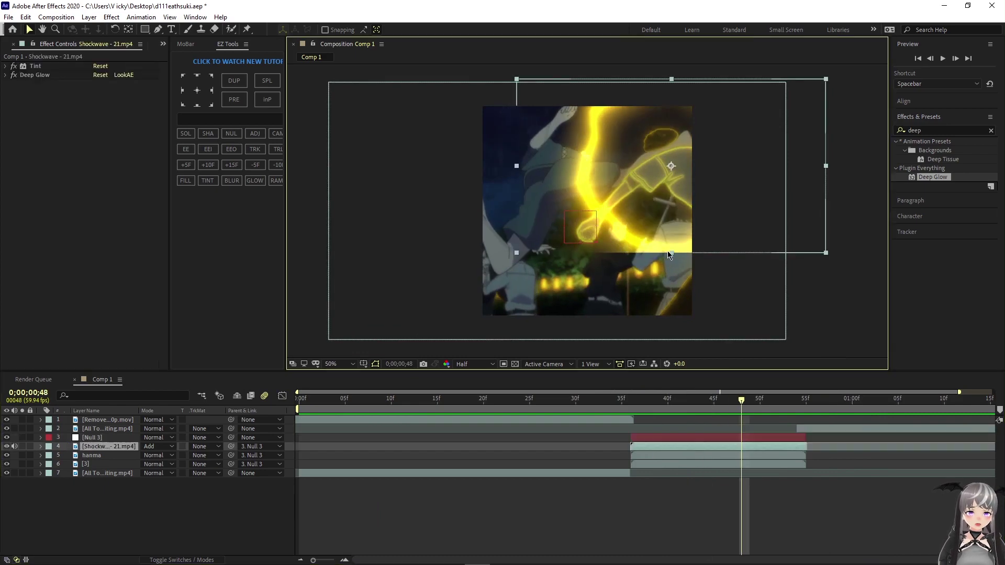
pyautogui.click(740, 415)
pyautogui.moveTo(740, 414); pyautogui.dragTo(705, 449)
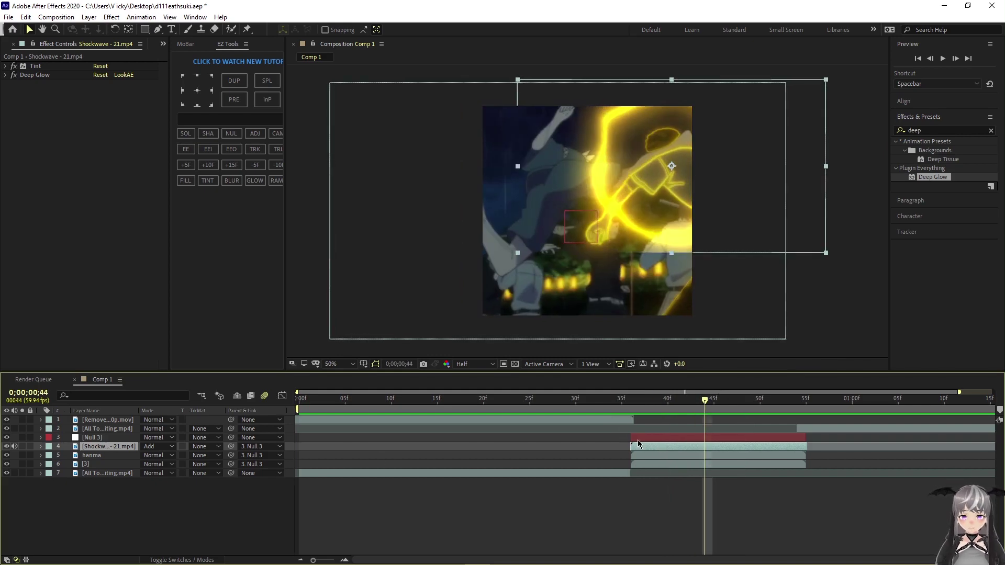
pyautogui.press('s')
pyautogui.moveTo(700, 403); pyautogui.dragTo(687, 420)
pyautogui.press('i')
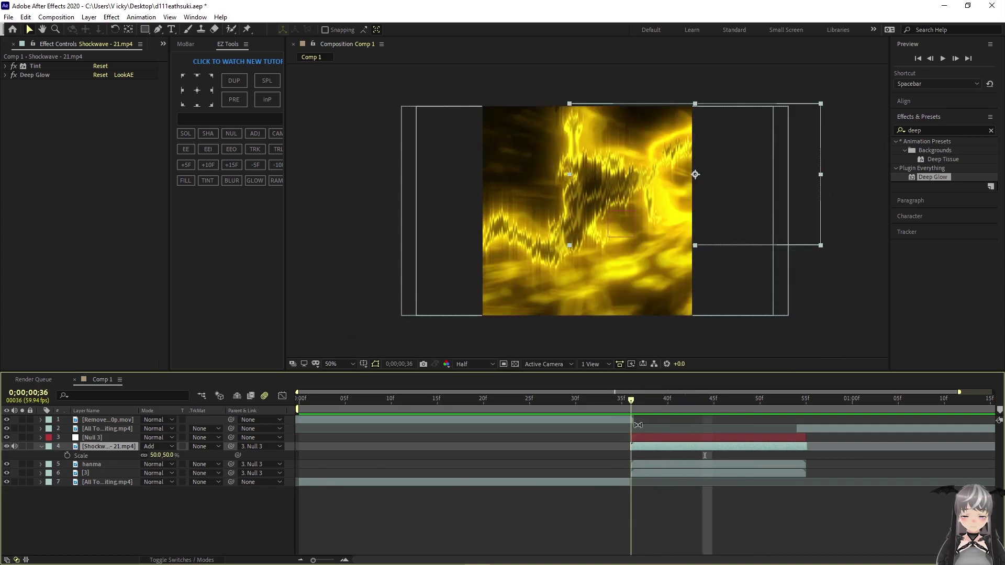
pyautogui.click(66, 456)
pyautogui.moveTo(632, 401); pyautogui.dragTo(741, 401)
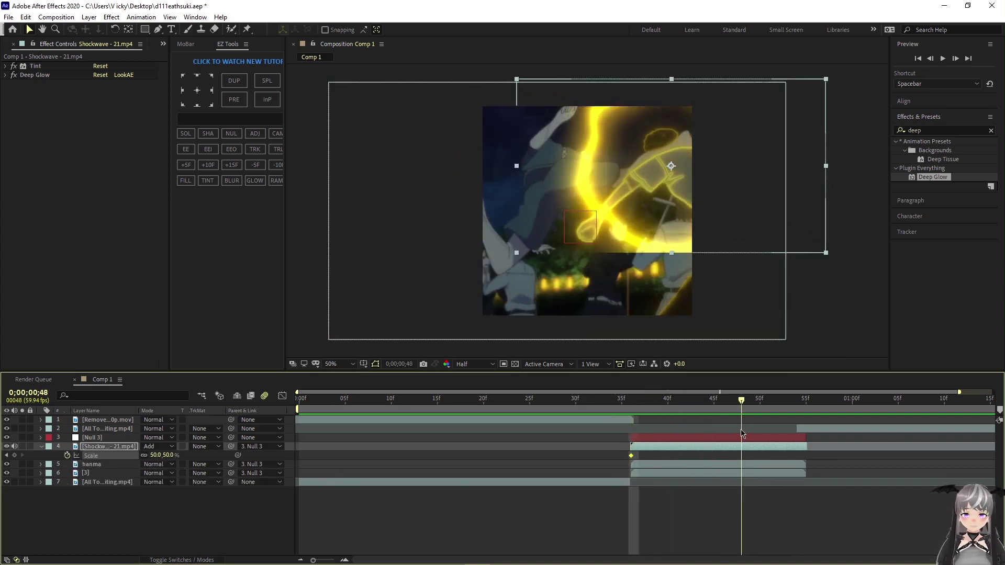
pyautogui.moveTo(156, 458); pyautogui.dragTo(219, 489)
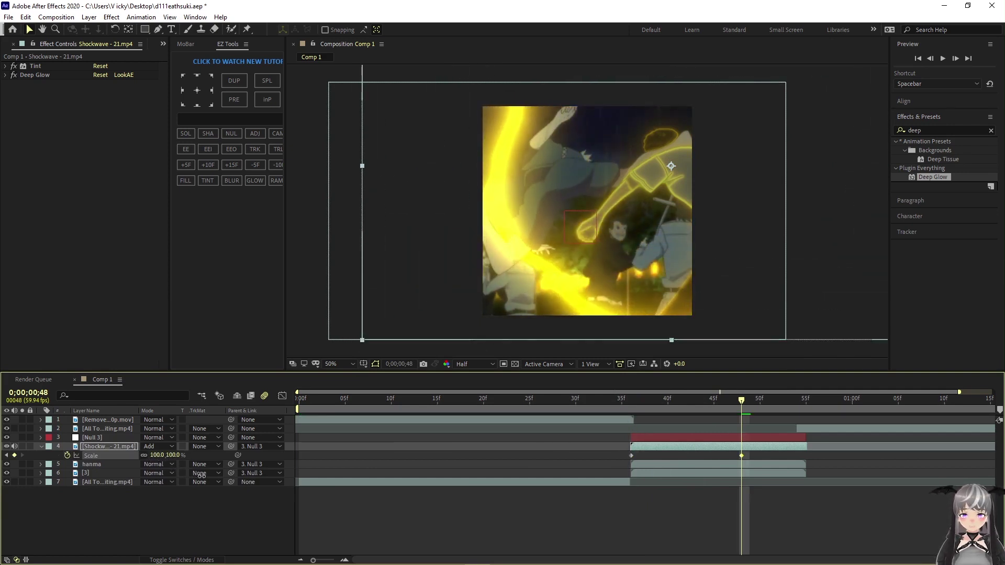
# Apply Easy Ease to both Shockwave scale keyframes and play the comp from frame 30.
pyautogui.moveTo(742, 410); pyautogui.dragTo(570, 466)
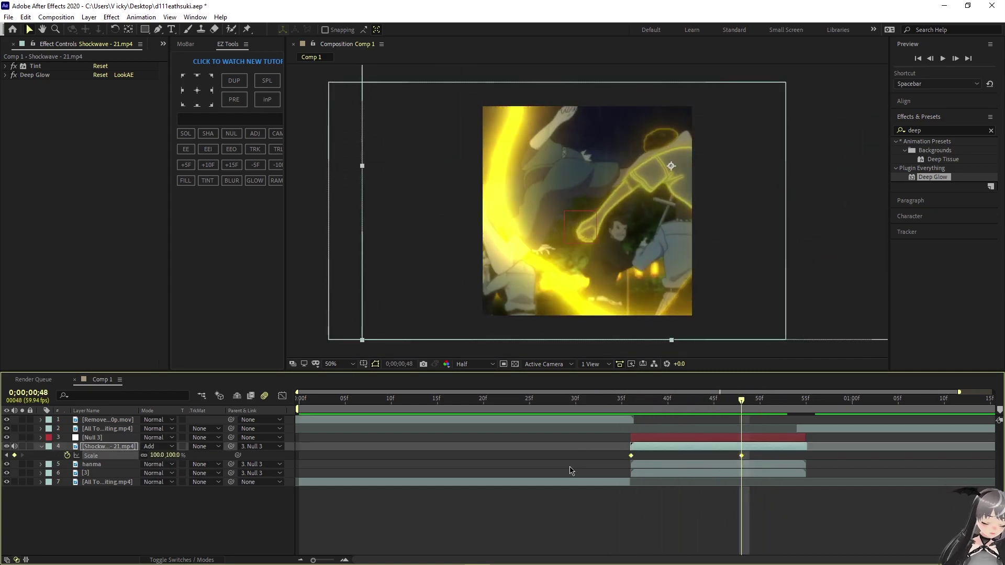
pyautogui.press('space')
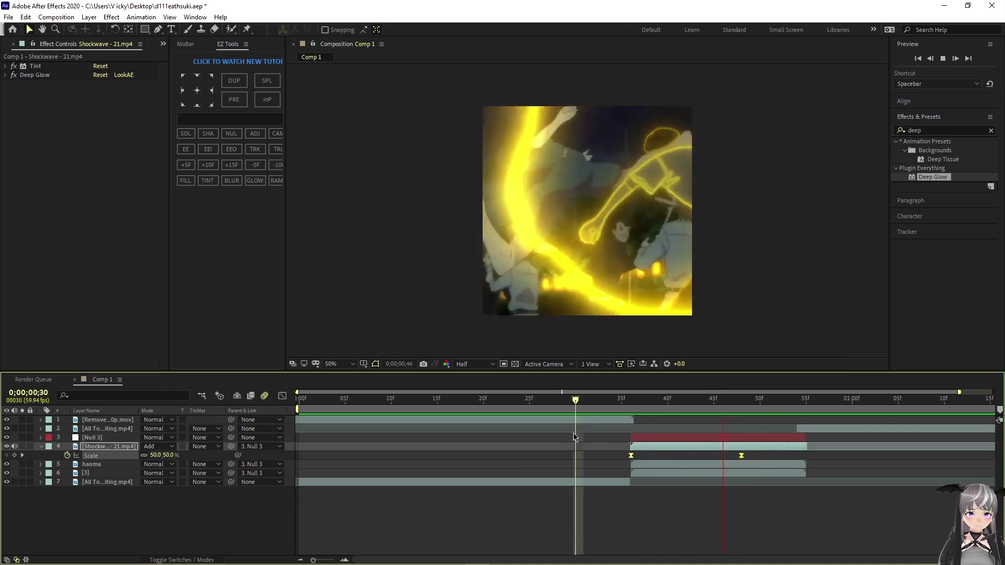
pyautogui.press('space')
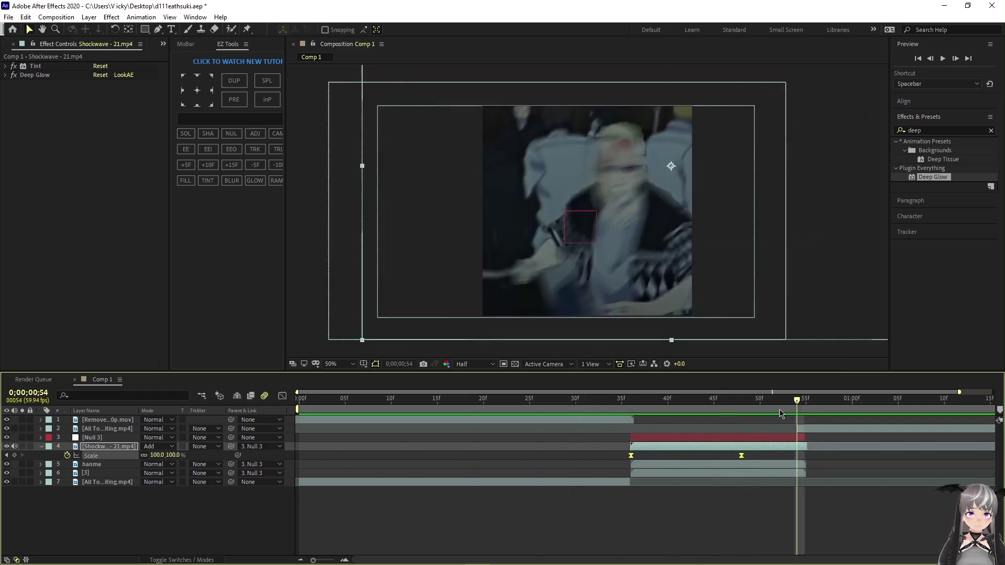
# Set the Shockwave layer's scale to 60% at frame 48 and 10% at frame 36, play the result, and collapse the layer.
pyautogui.moveTo(780, 401); pyautogui.dragTo(741, 414)
pyautogui.moveTo(159, 455)
pyautogui.mouseDown()
pyautogui.moveTo(126, 451)
pyautogui.moveTo(143, 464)
pyautogui.mouseUp()
pyautogui.press('space')
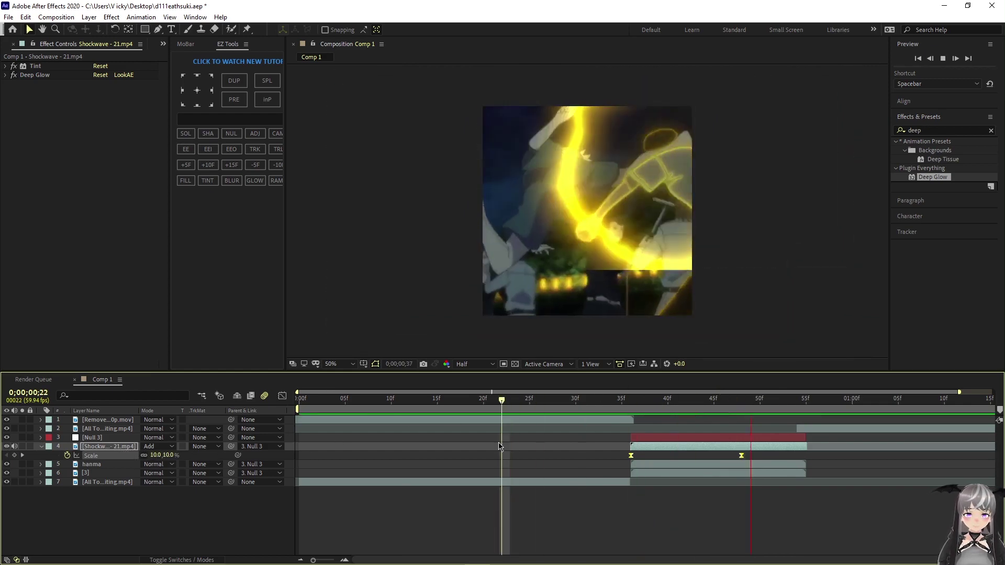
pyautogui.press('space')
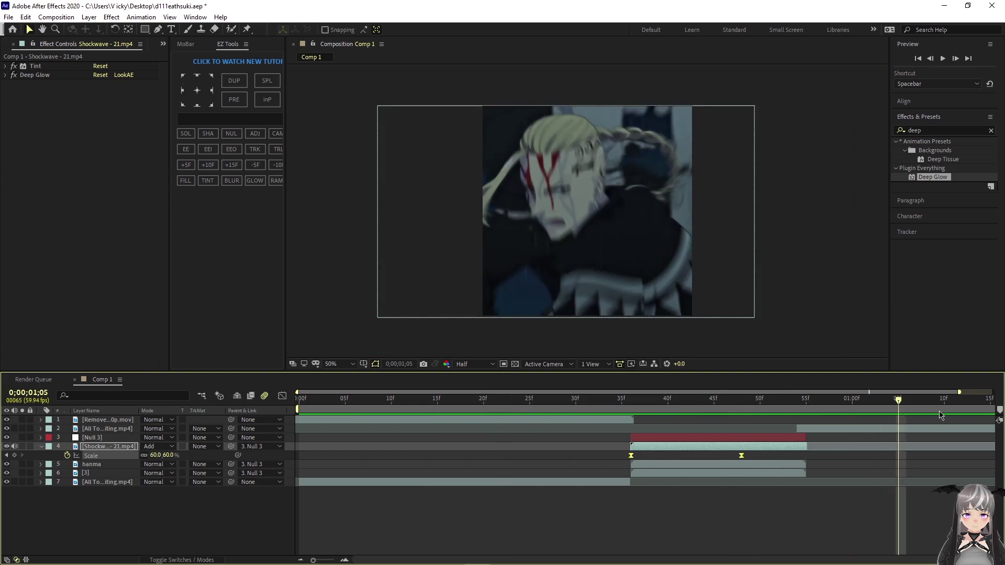
pyautogui.moveTo(922, 402); pyautogui.dragTo(628, 467)
pyautogui.press('u')
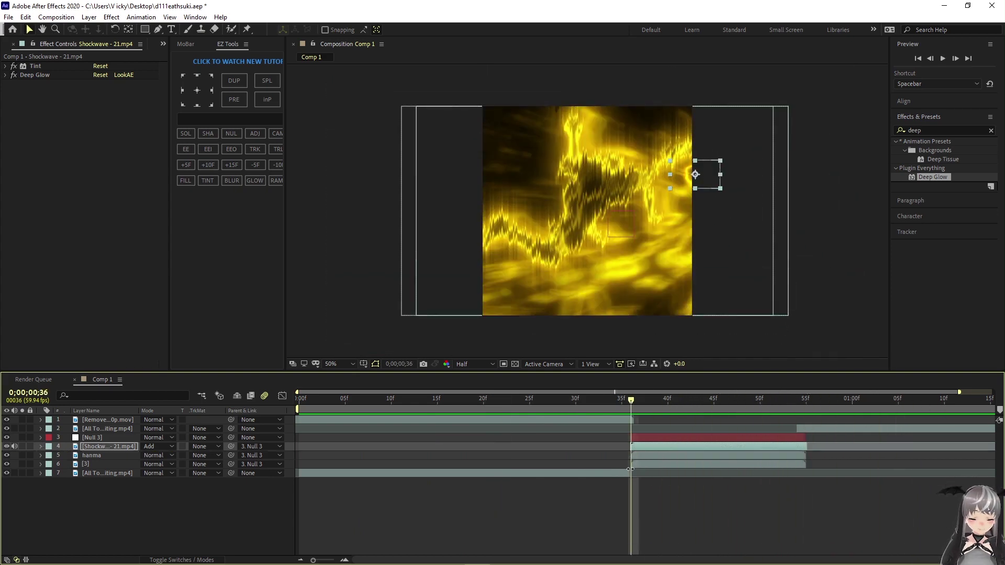
# Create an adjustment layer in Comp 1 and split it at frame 36.
pyautogui.click(500, 506)
pyautogui.rightClick(164, 512)
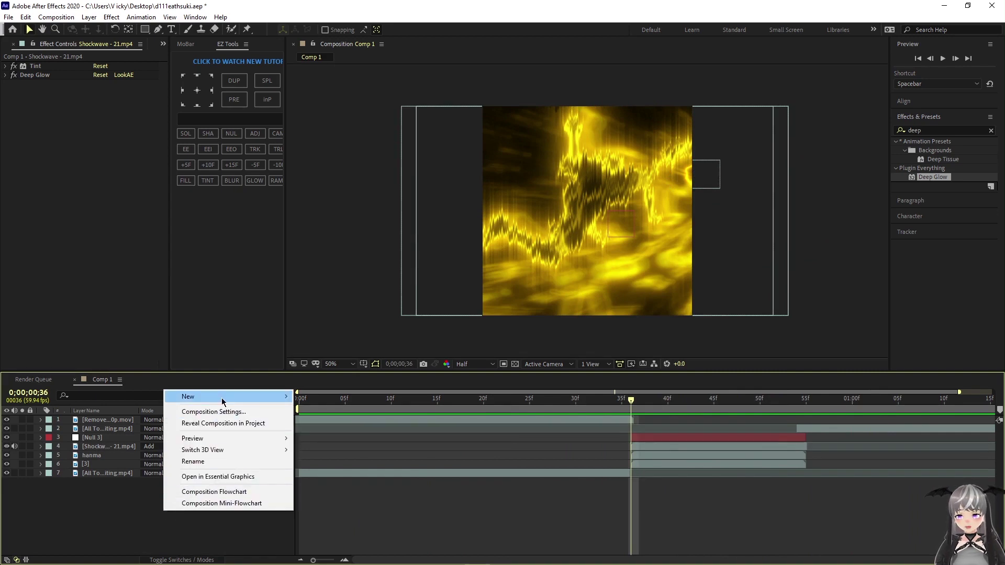
pyautogui.moveTo(236, 396)
pyautogui.click(318, 480)
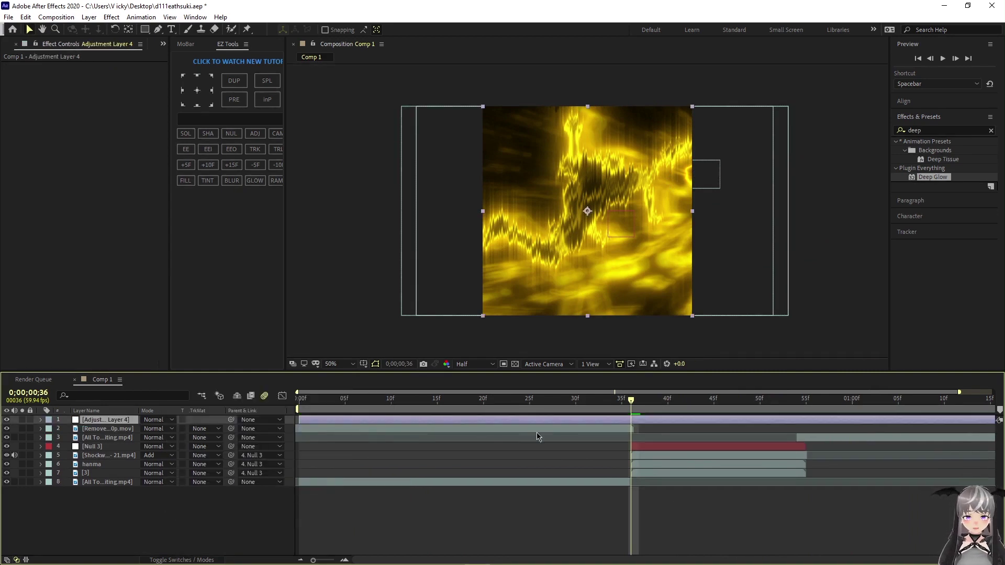
pyautogui.hotkey('ctrl', 'd')
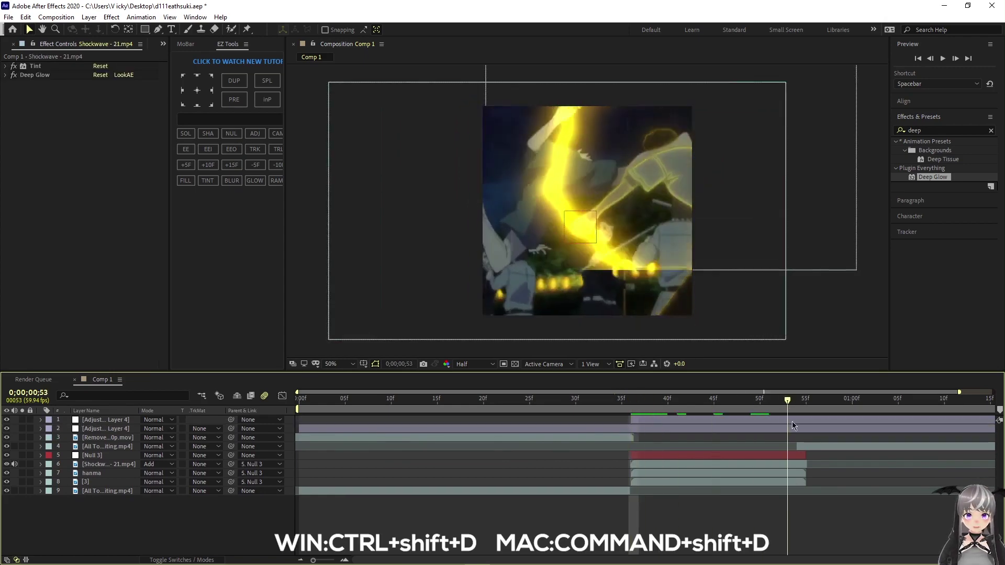
# Split the later adjustment layer at frame 55, delete the leftover piece, and place the trimmed part directly above the null.
pyautogui.moveTo(792, 422); pyautogui.dragTo(807, 424)
pyautogui.click(807, 421)
pyautogui.hotkey('ctrl', 'shift', 'd')
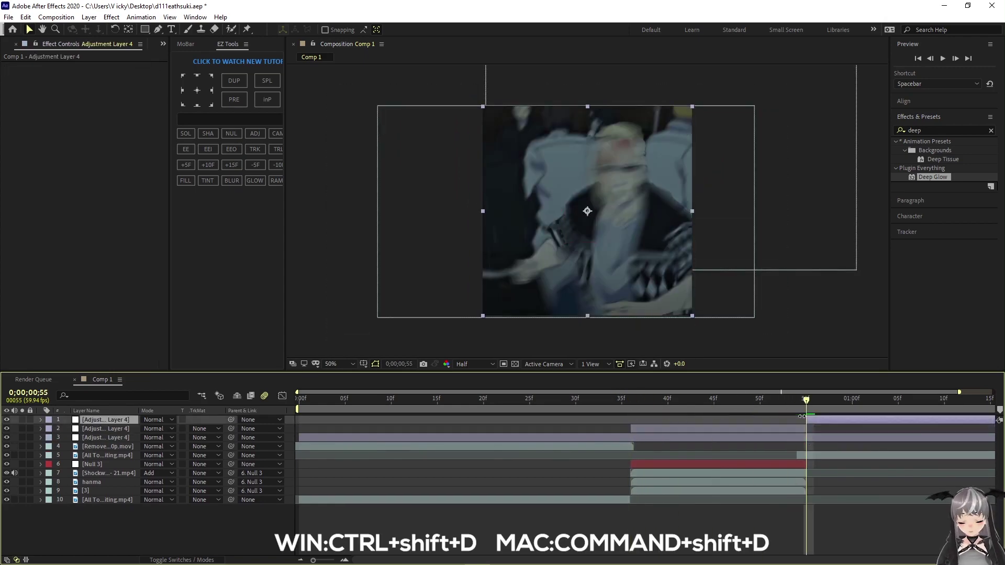
pyautogui.press('Delete')
pyautogui.moveTo(107, 417); pyautogui.dragTo(107, 451)
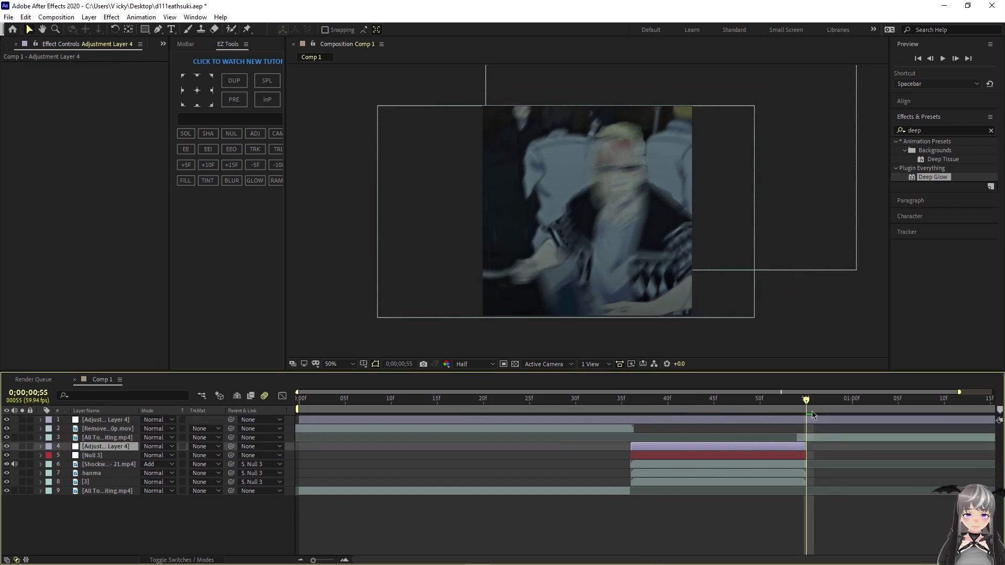
# Search the effects for twitch and apply Video Copilot's Twitch to the trimmed adjustment layer above the null.
pyautogui.moveTo(812, 410); pyautogui.dragTo(632, 403)
pyautogui.click(610, 430)
pyautogui.click(806, 437)
pyautogui.click(940, 127)
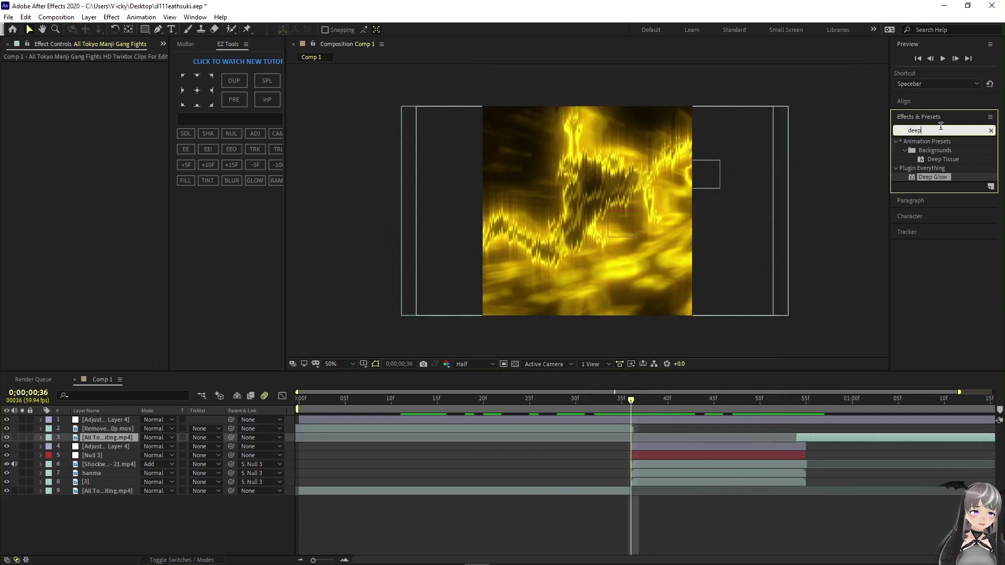
pyautogui.write('twitch')
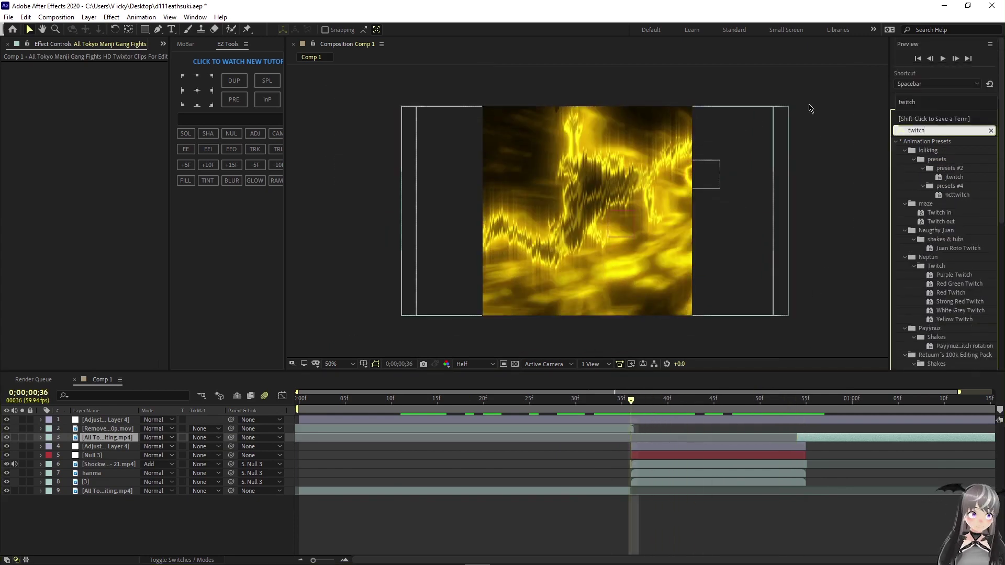
pyautogui.scroll(-5, 979, 229)
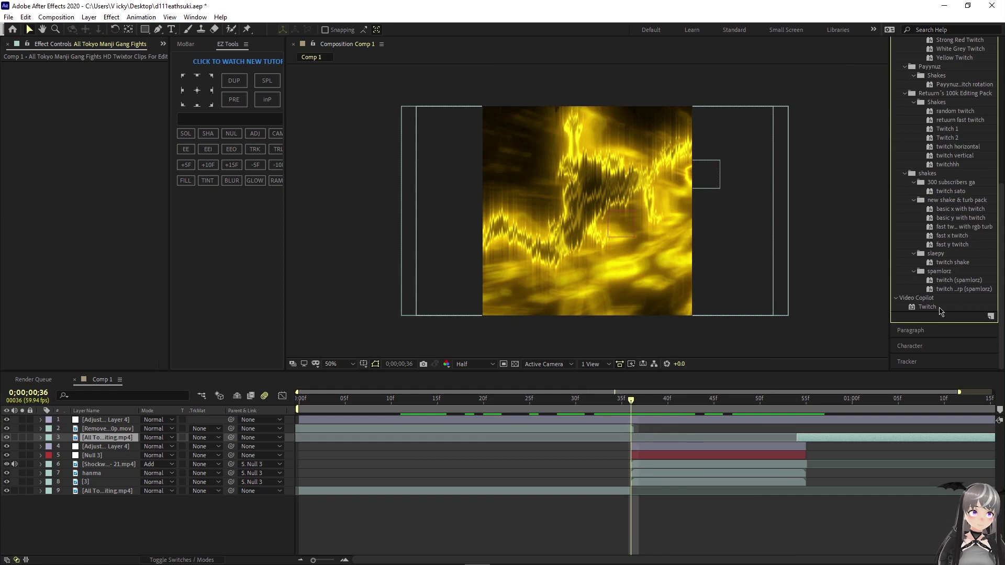
pyautogui.moveTo(697, 439); pyautogui.dragTo(695, 447)
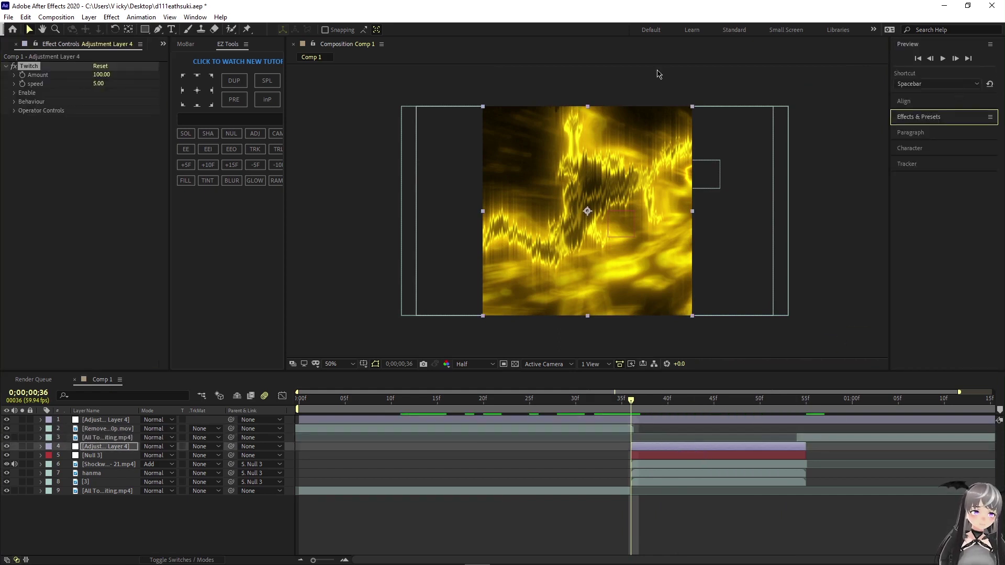
# Keyframe the Twitch Amount at 100 on frame 36, set its speed to 30, and check which Twitch components are enabled.
pyautogui.click(25, 81)
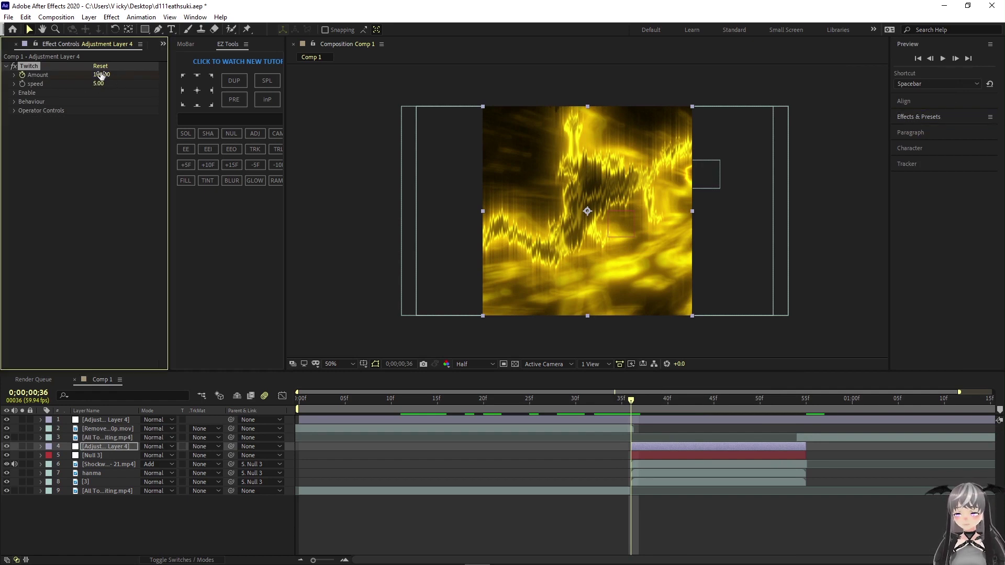
pyautogui.click(92, 86)
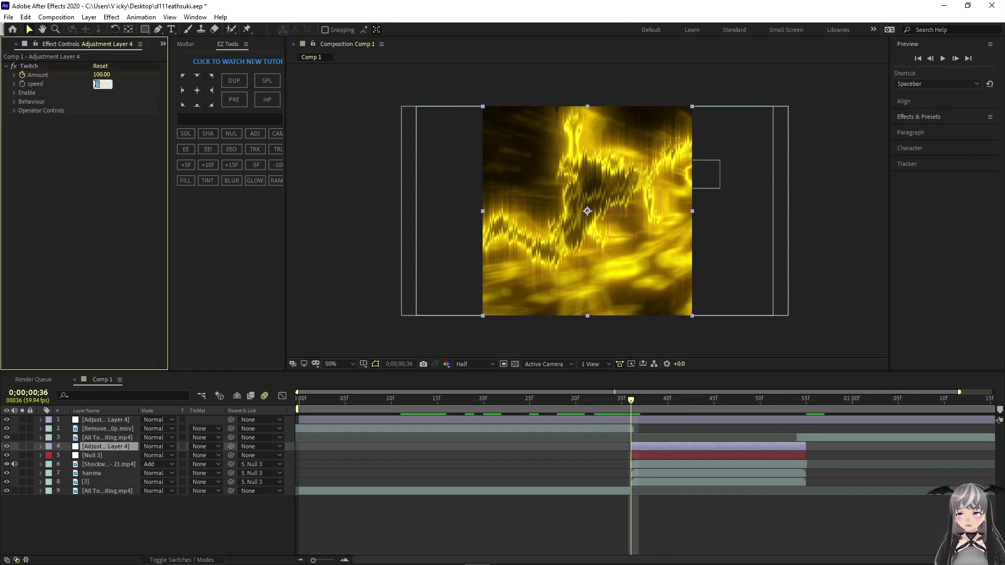
pyautogui.press('Return')
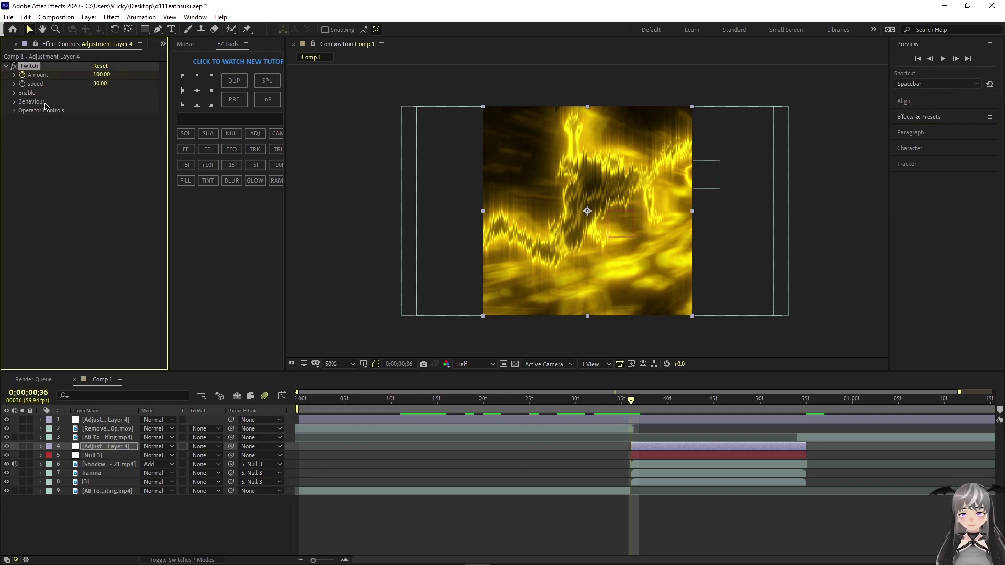
pyautogui.click(14, 93)
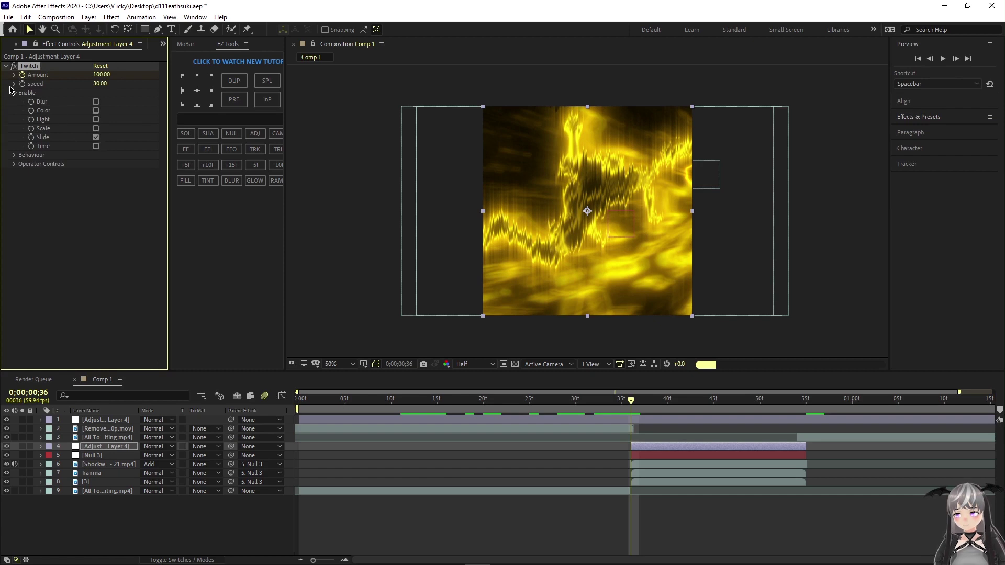
pyautogui.click(14, 93)
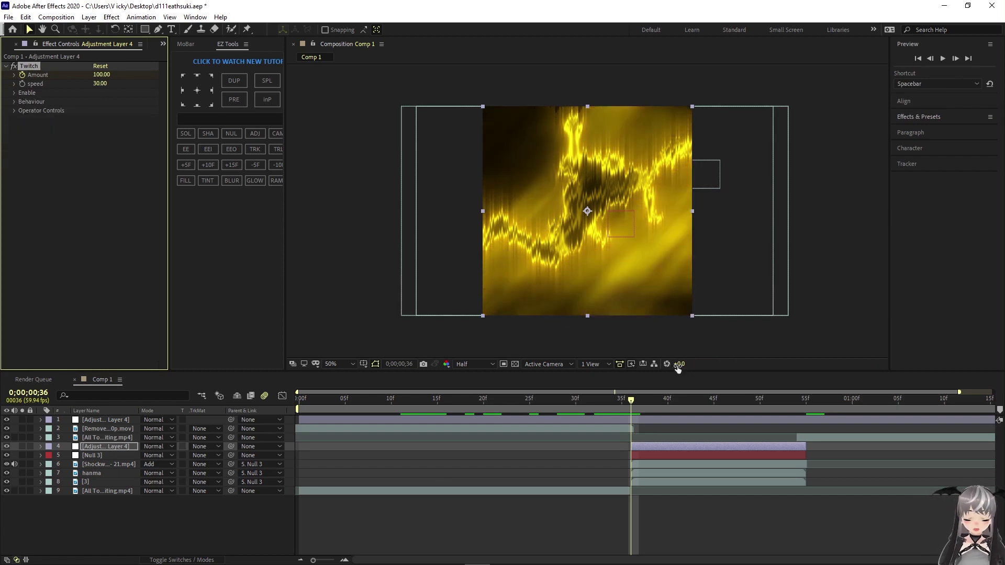
# Set the Twitch Amount to 0 at frame 44, ease both keyframes, and play back the shake.
pyautogui.press('u')
pyautogui.moveTo(633, 410); pyautogui.dragTo(704, 411)
pyautogui.click(103, 74)
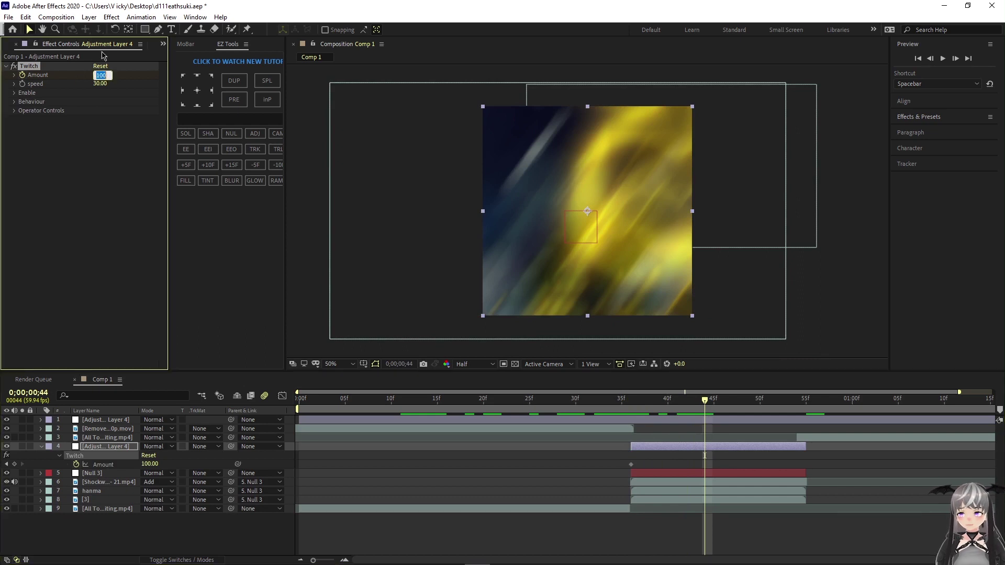
pyautogui.press('Return')
pyautogui.moveTo(730, 461); pyautogui.dragTo(590, 471)
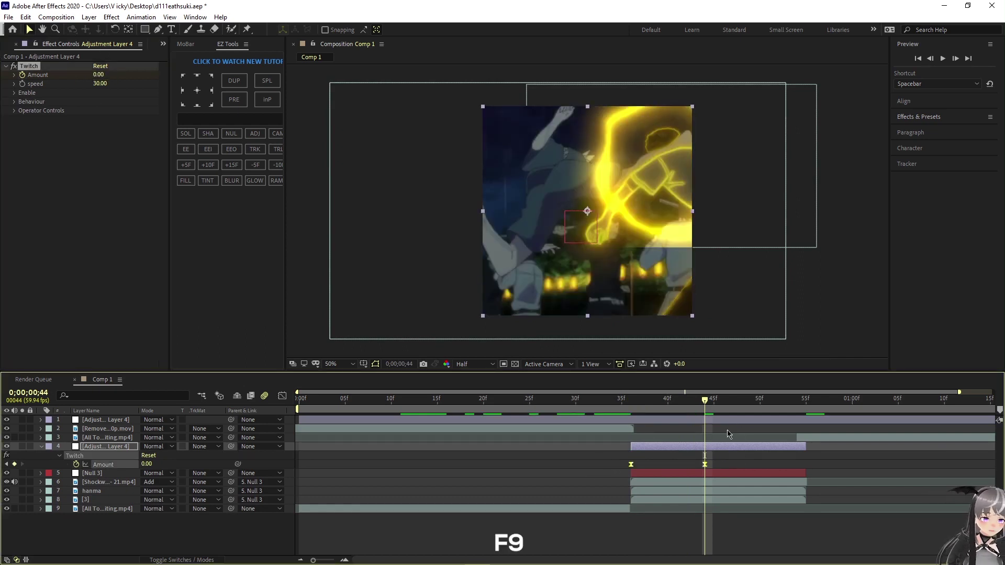
pyautogui.moveTo(645, 420); pyautogui.dragTo(547, 423)
pyautogui.press('space')
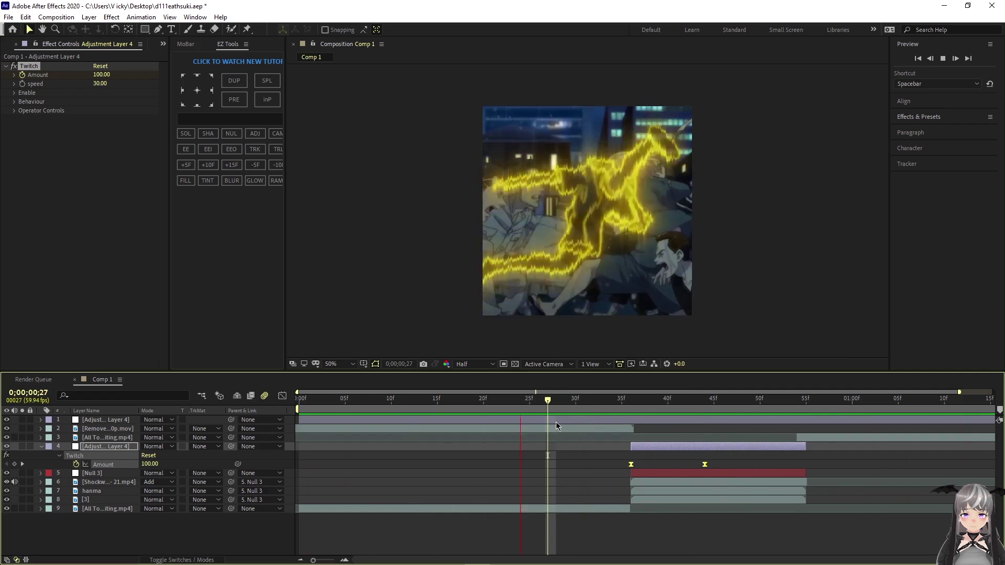
pyautogui.press('space')
pyautogui.moveTo(843, 402); pyautogui.dragTo(628, 421)
pyautogui.press('u')
pyautogui.press('space')
# Search the effects for "turbul" and apply Turbulent Displace to the Shockwave layer.
pyautogui.click(929, 121)
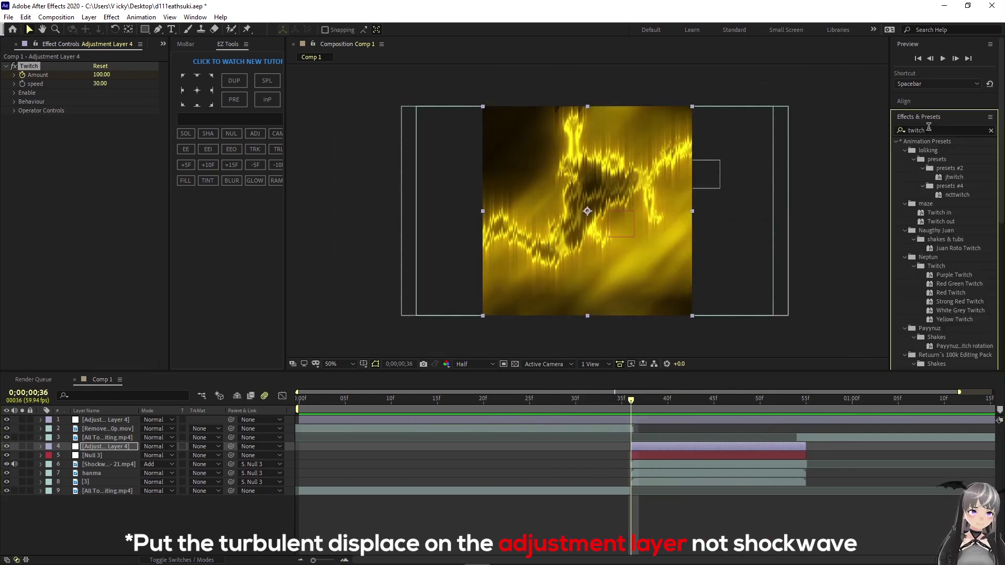
pyautogui.click(928, 129)
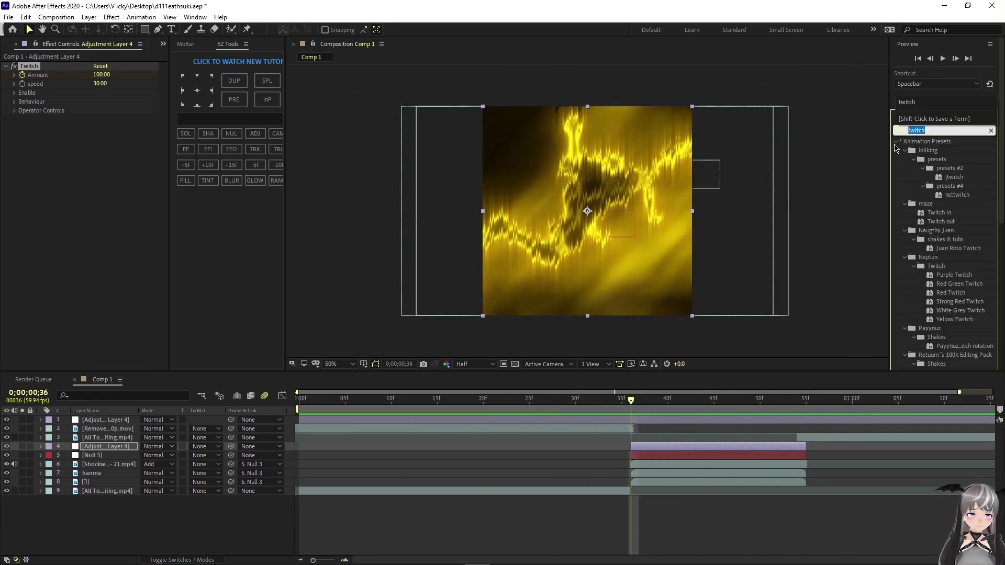
pyautogui.click(811, 152)
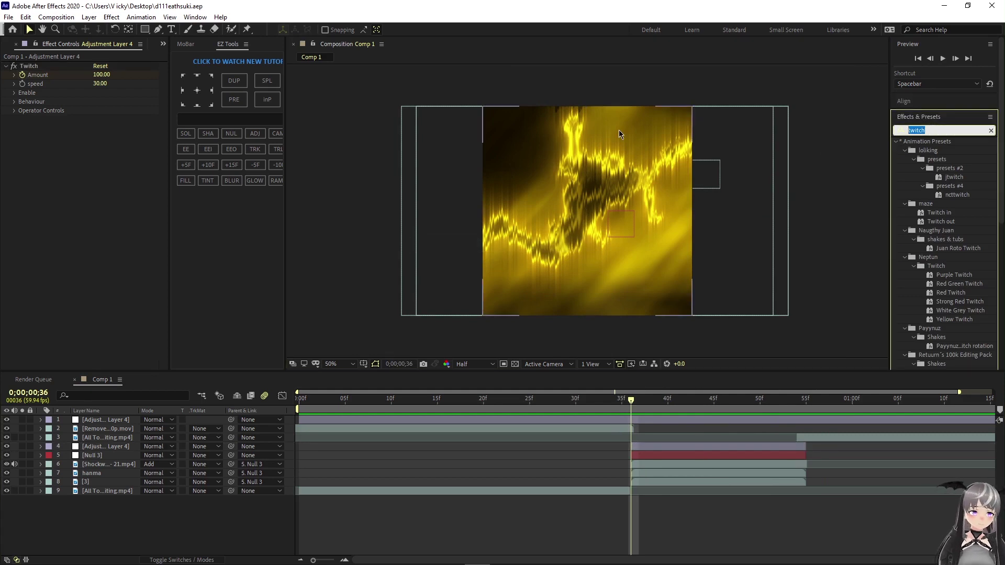
pyautogui.write('turnu')
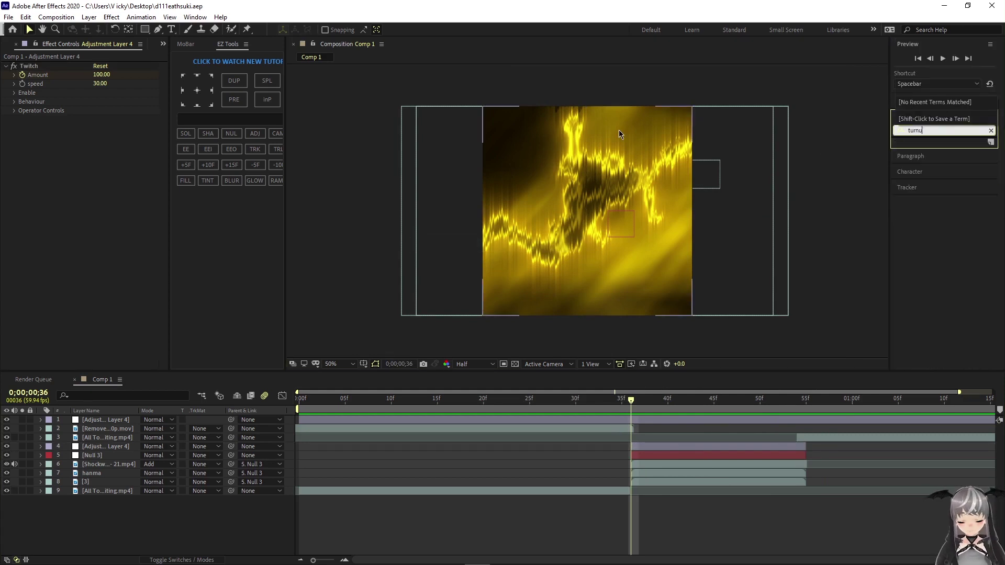
pyautogui.press('BackSpace')
pyautogui.press('BackSpace')
pyautogui.write('nu')
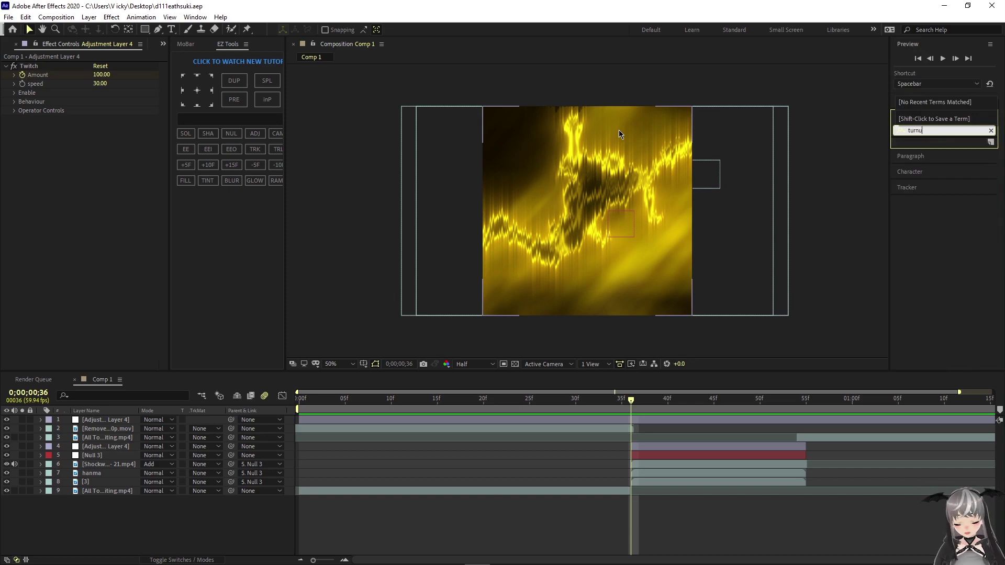
pyautogui.press('BackSpace')
pyautogui.press('BackSpace')
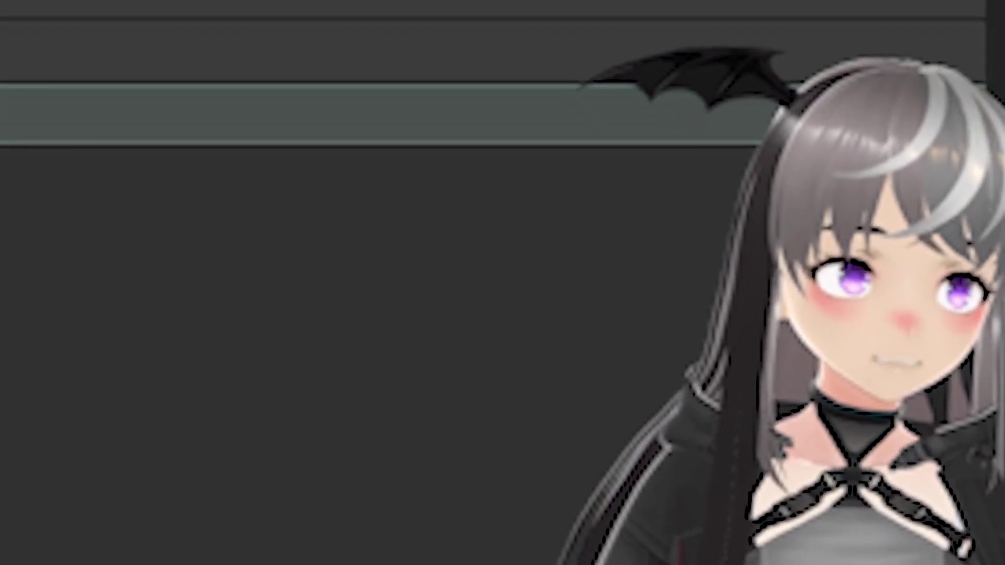
pyautogui.moveTo(942, 288); pyautogui.dragTo(667, 460)
# Collapse the Shockwave layer's Tint and Deep Glow settings, and set Turbulent Displace's size to 141 and horizontal offset to 913.
pyautogui.click(670, 411)
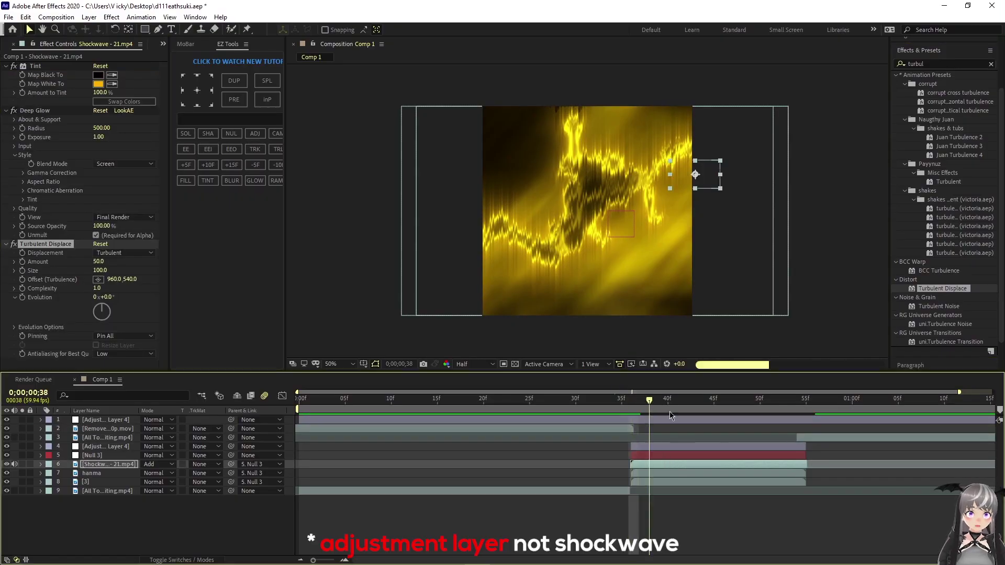
pyautogui.press('space')
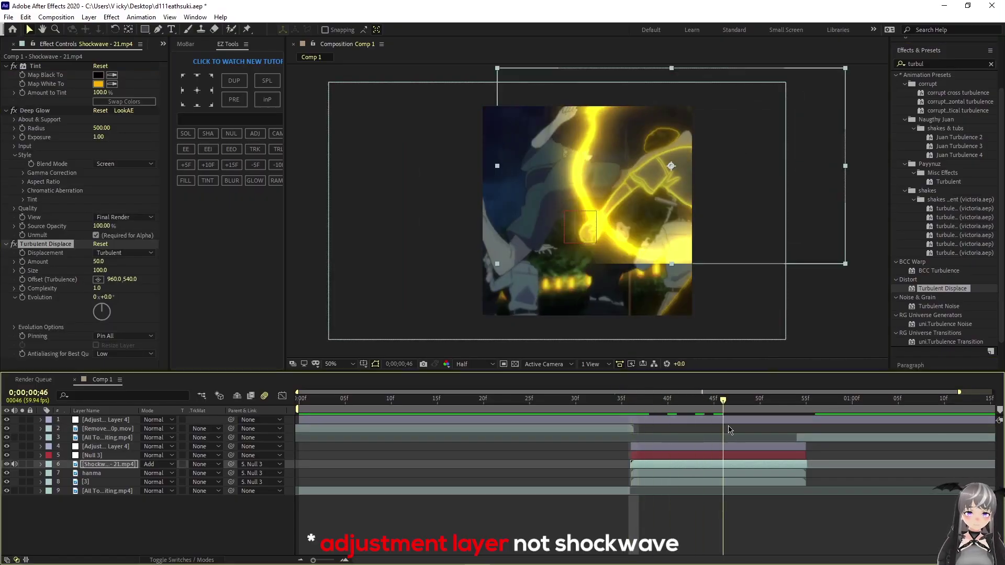
pyautogui.click(4, 117)
pyautogui.click(6, 110)
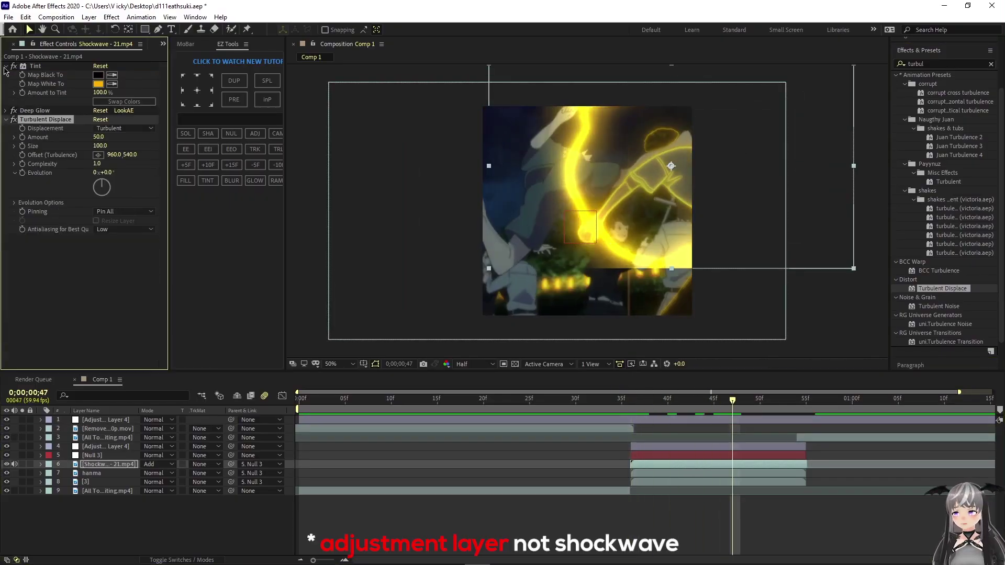
pyautogui.click(6, 66)
pyautogui.moveTo(100, 111); pyautogui.dragTo(115, 149)
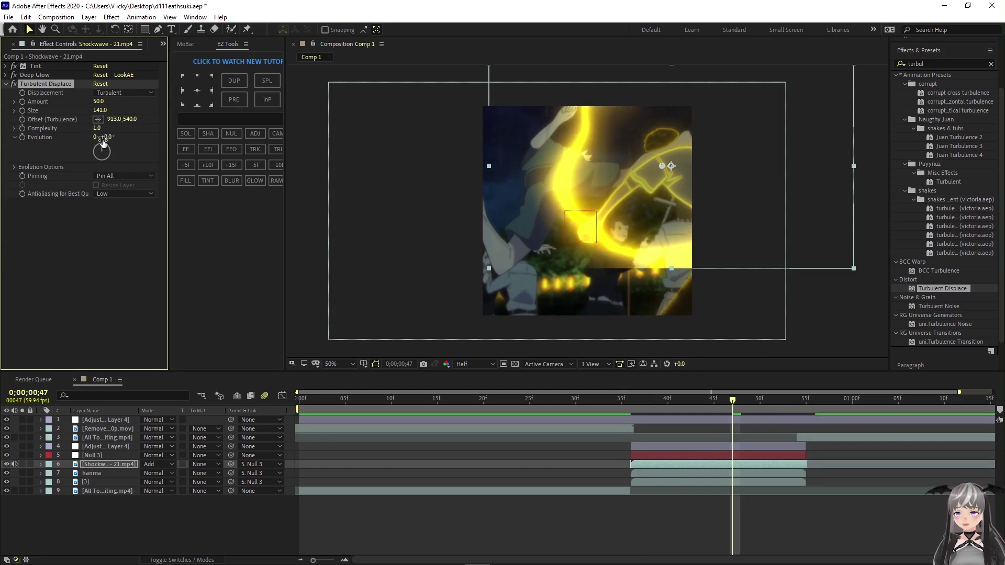
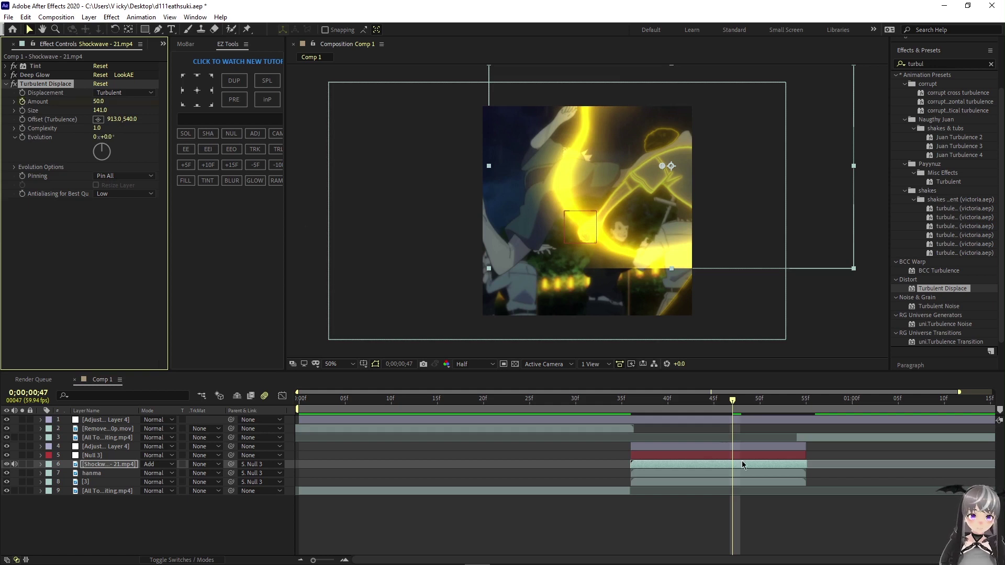
# Keyframe the Turbulent Displace Amount at 50 on frame 36 and 20 on frame 47.
pyautogui.press('u')
pyautogui.moveTo(732, 483); pyautogui.dragTo(643, 489)
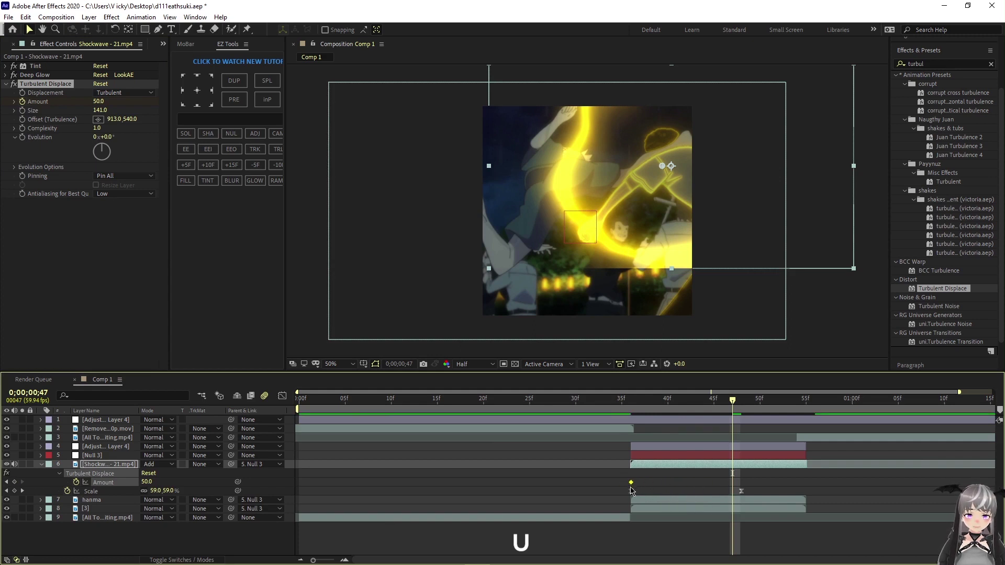
pyautogui.click(97, 101)
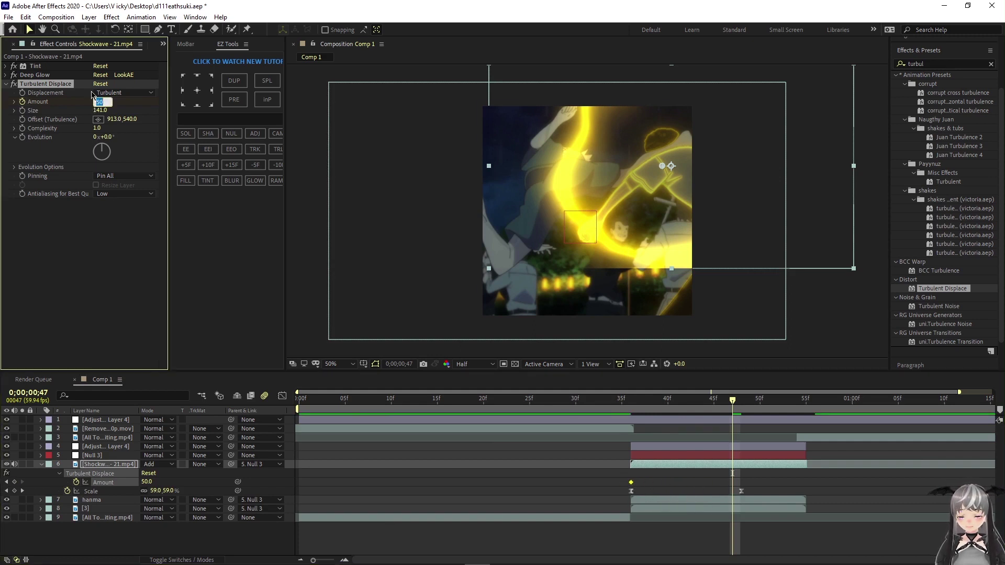
pyautogui.write('20')
pyautogui.press('Return')
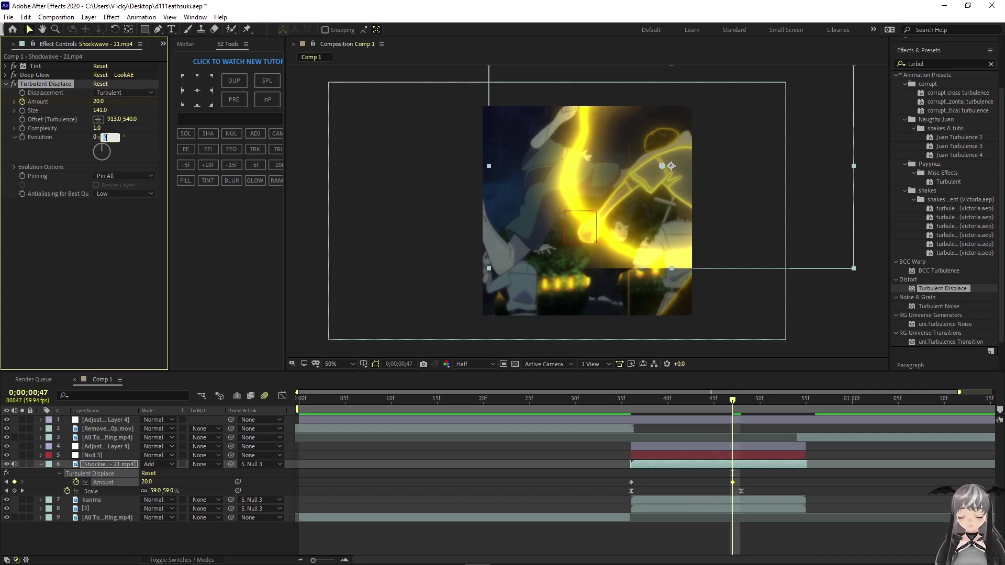
# Set the Turbulent Displace Evolution to 90° and place its first keyframe at frame 36.
pyautogui.write('90')
pyautogui.press('Return')
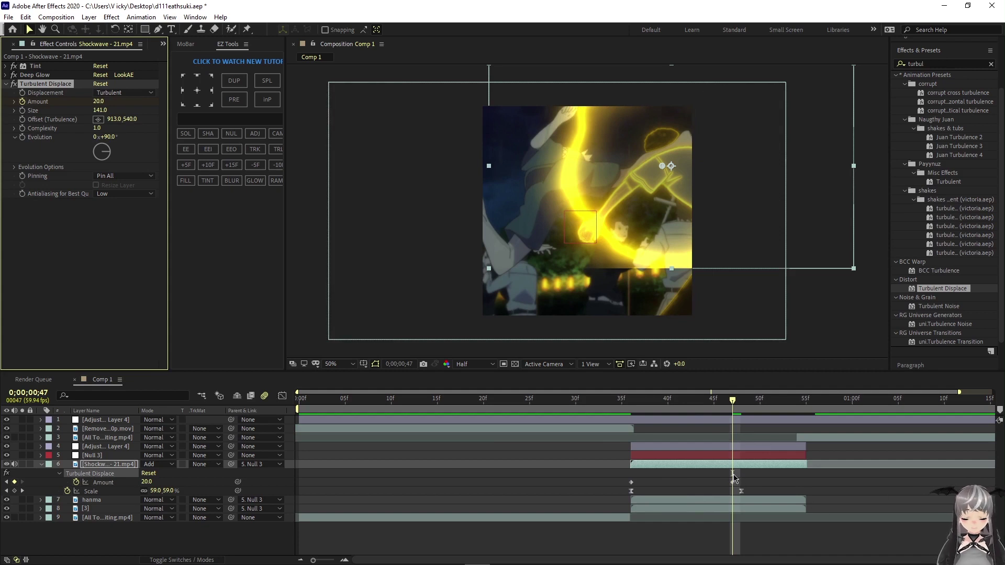
pyautogui.press('u')
pyautogui.press('u')
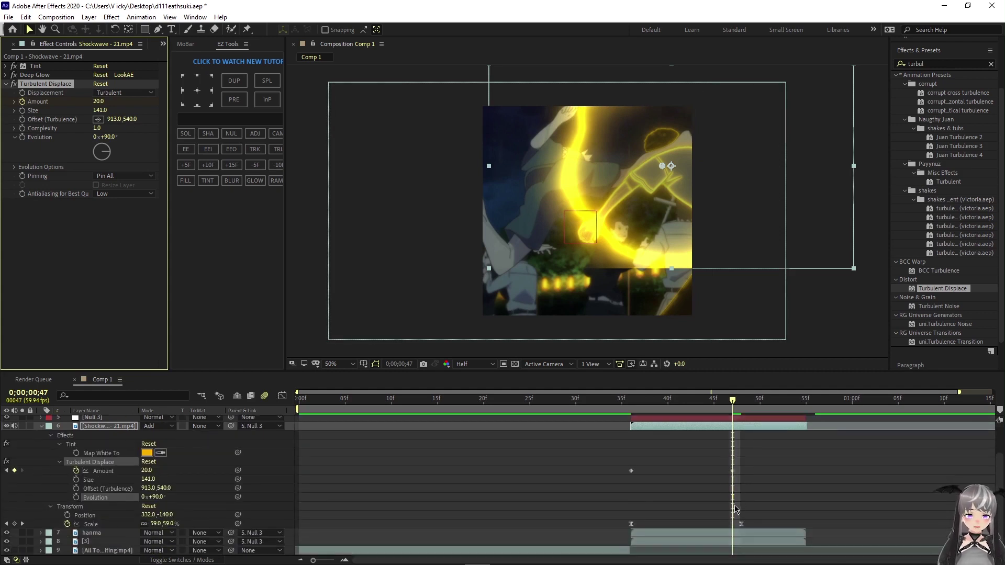
pyautogui.click(22, 137)
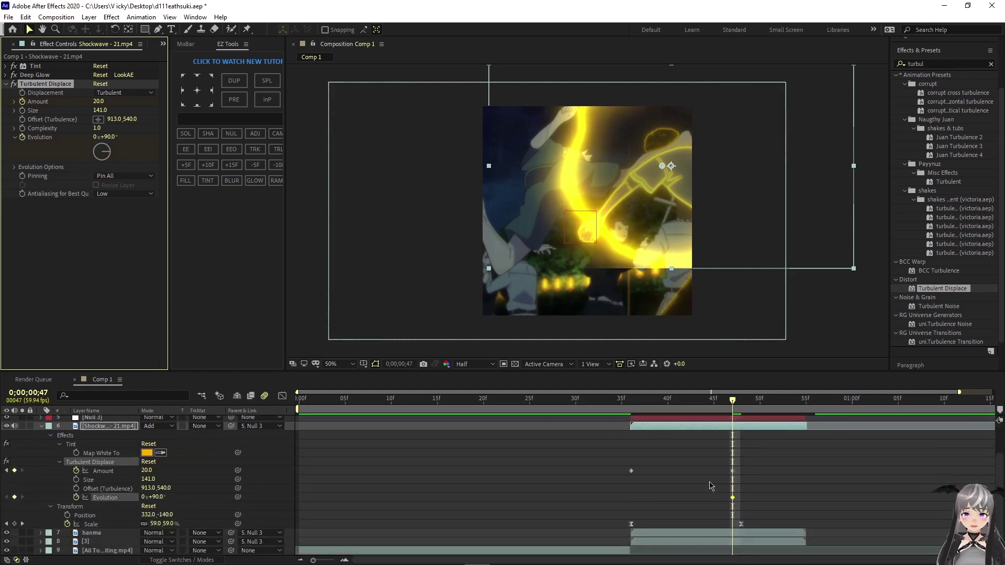
pyautogui.moveTo(733, 498); pyautogui.dragTo(631, 498)
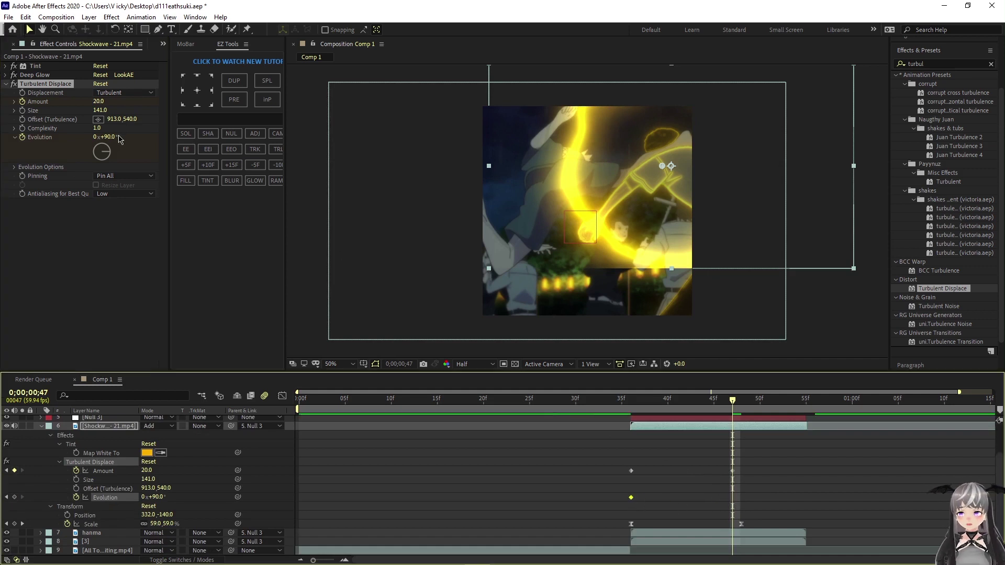
# Add a second Evolution keyframe at -204° and move the ending Evolution and Amount keyframes to the null's end at frame 55.
pyautogui.moveTo(109, 135)
pyautogui.mouseDown()
pyautogui.moveTo(68, 137)
pyautogui.moveTo(106, 148)
pyautogui.mouseUp()
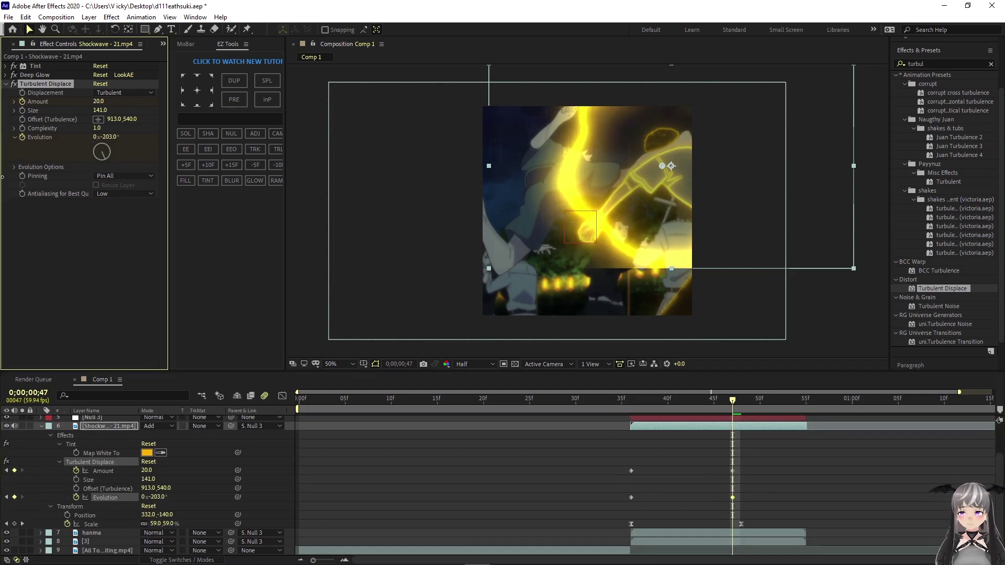
pyautogui.moveTo(733, 497); pyautogui.dragTo(806, 497)
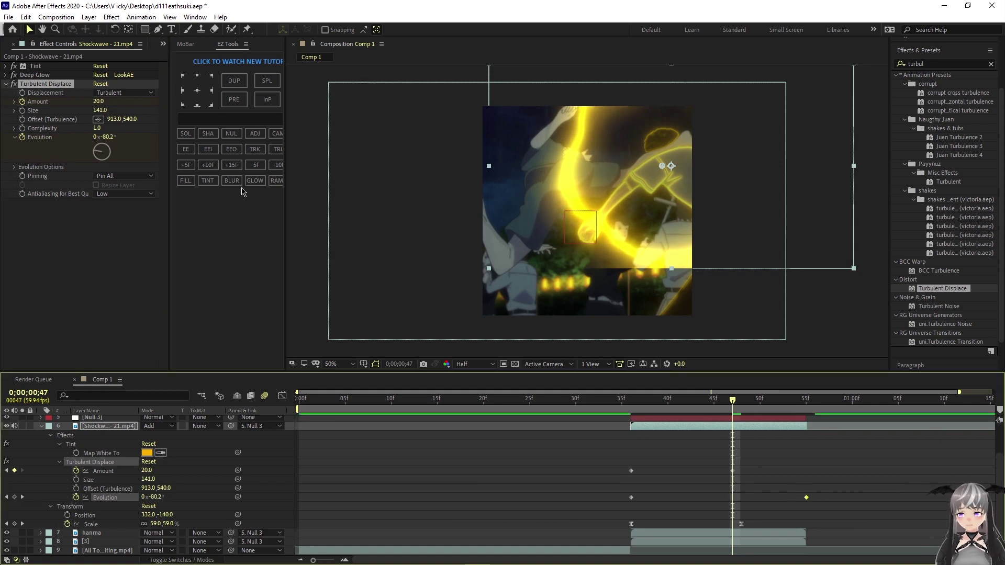
pyautogui.moveTo(732, 471); pyautogui.dragTo(805, 470)
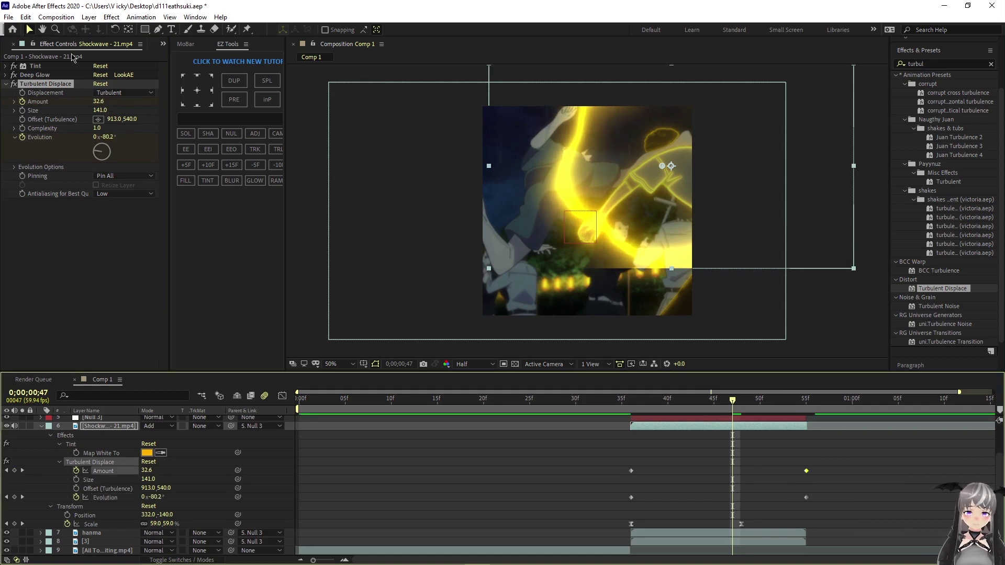
# Set the Turbulent Displace horizontal offset to 700 and size to 384, and collapse the Shockwave layer's properties.
pyautogui.click(113, 119)
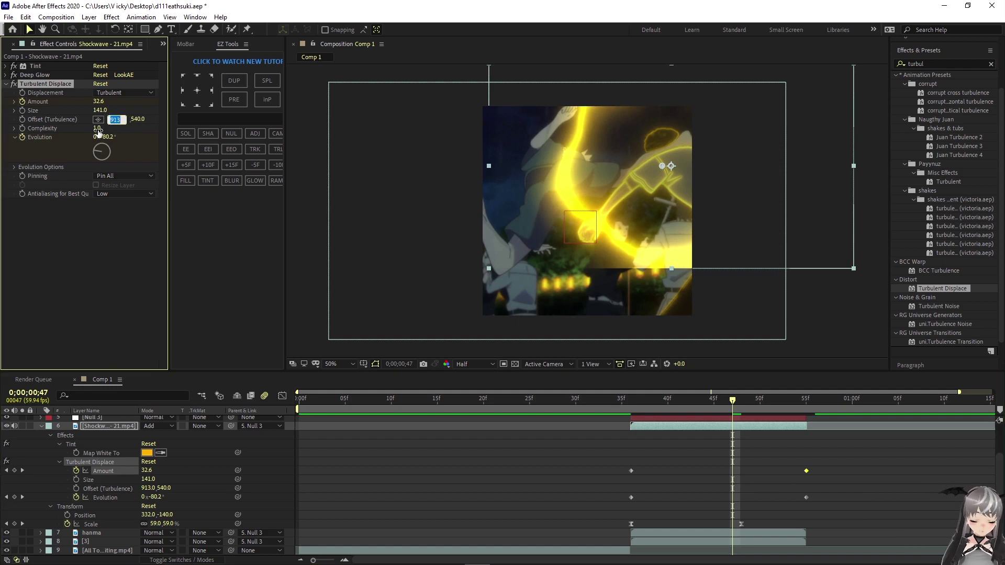
pyautogui.write('700')
pyautogui.press('Return')
pyautogui.moveTo(99, 111); pyautogui.dragTo(254, 141)
pyautogui.press('u')
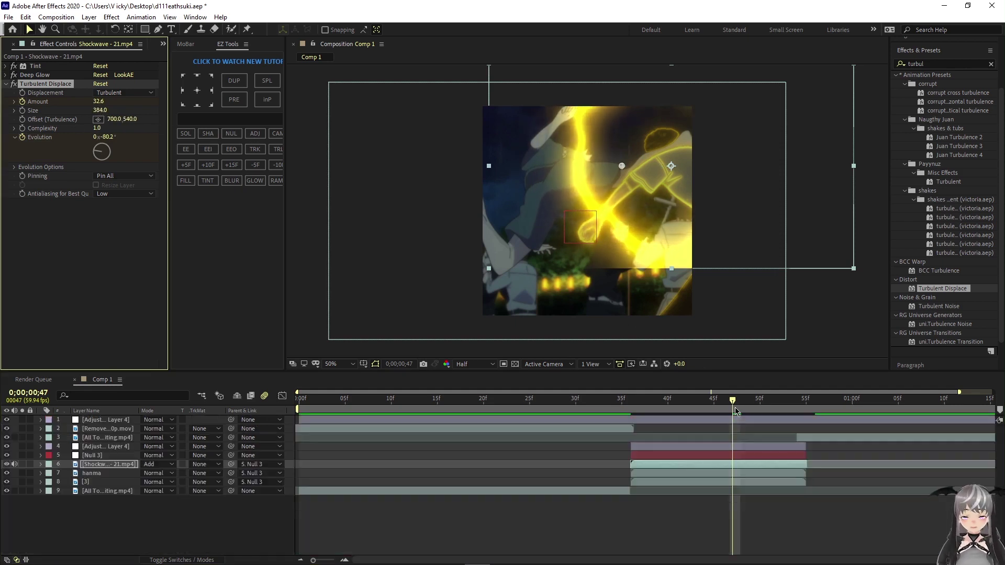
# Play the composition from frame 30 and from the start, and inspect the displaced shockwave around frame 49.
pyautogui.moveTo(733, 410); pyautogui.dragTo(575, 412)
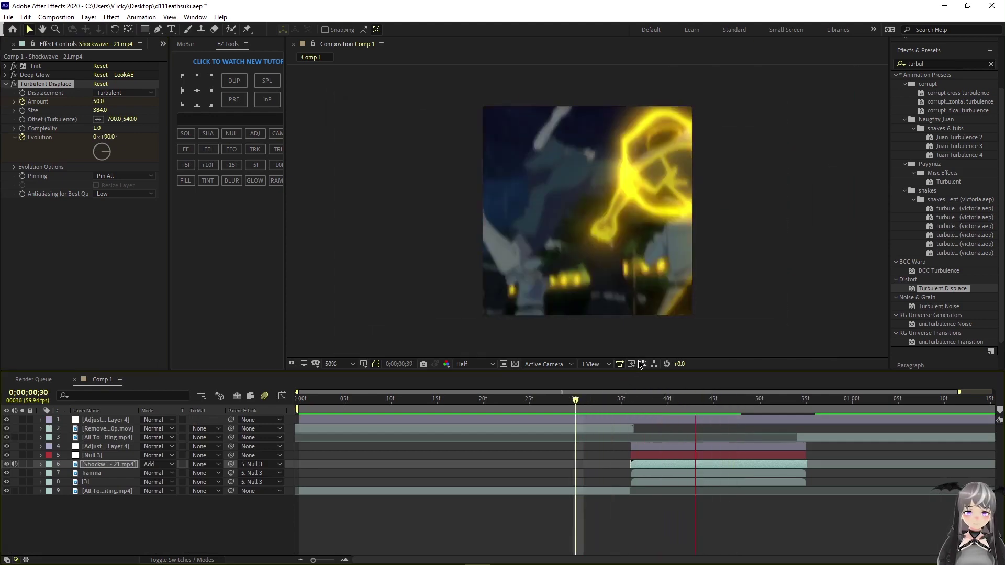
pyautogui.press('space')
pyautogui.press('space')
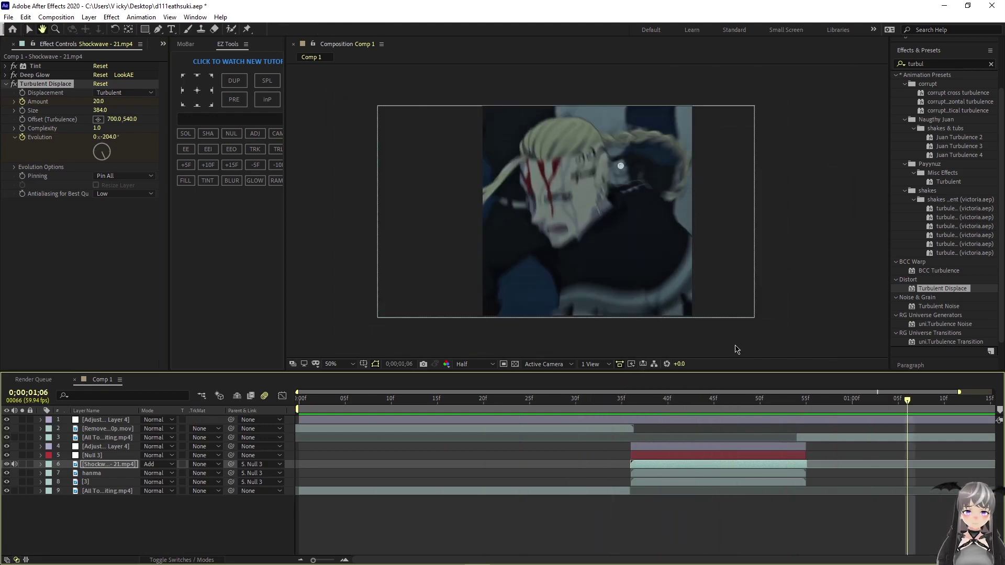
pyautogui.press('Home')
pyautogui.press('space')
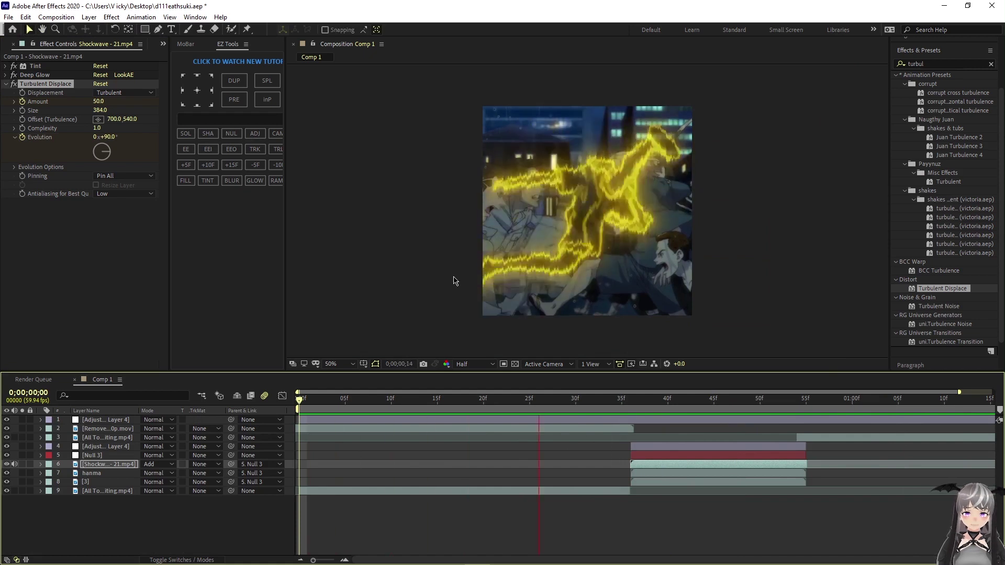
pyautogui.press('space')
pyautogui.moveTo(899, 406); pyautogui.dragTo(748, 438)
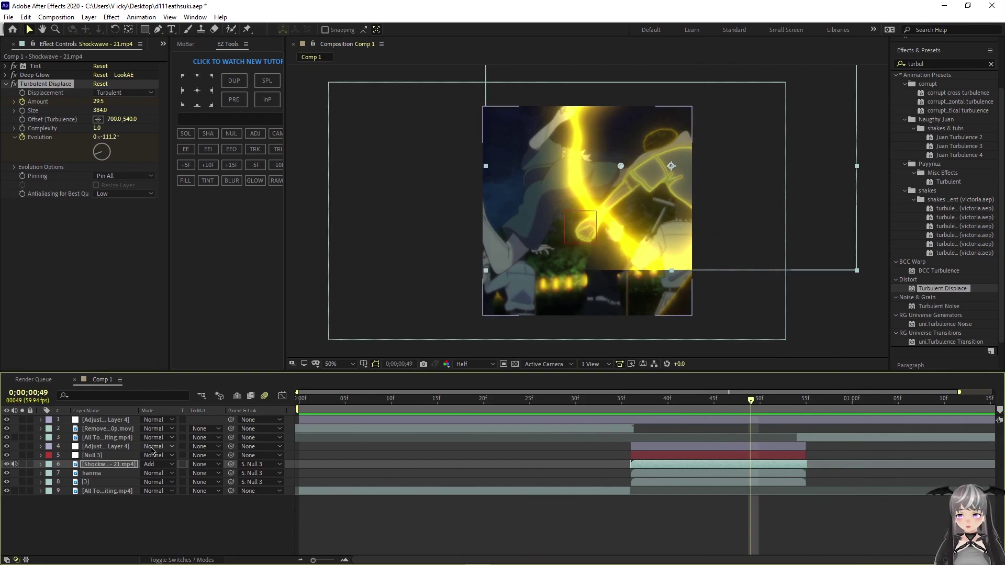
# Try the Overlay, Lighter Color, Color Dodge, Screen and Lighten blend modes on the Shockwave layer and restore Add.
pyautogui.click(155, 464)
pyautogui.click(175, 204)
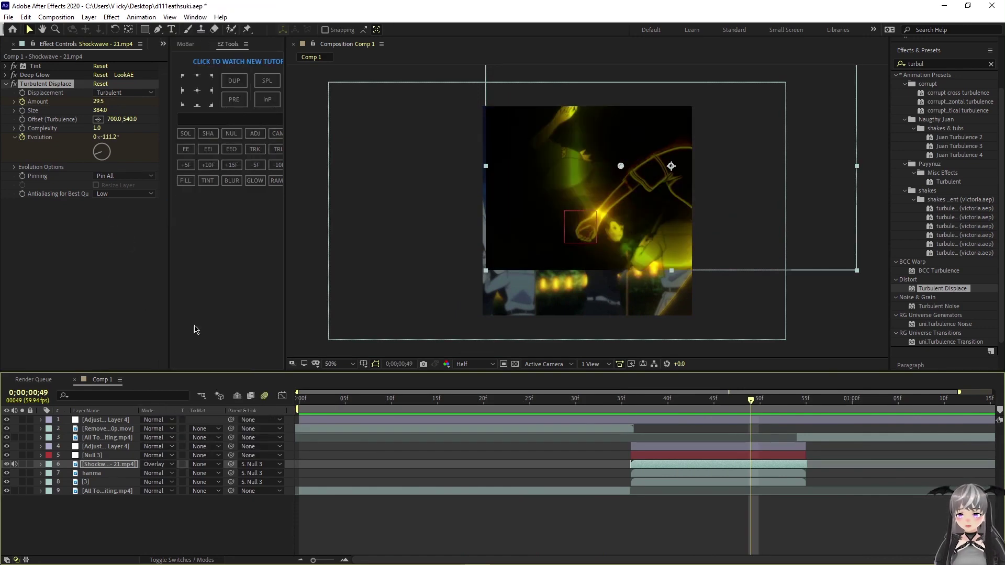
pyautogui.click(157, 464)
pyautogui.click(175, 190)
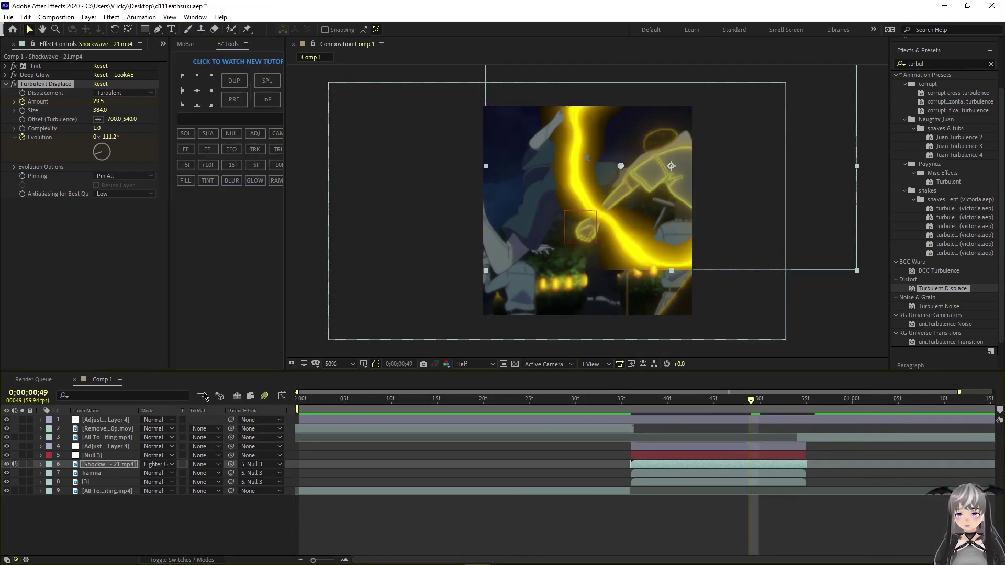
pyautogui.click(157, 464)
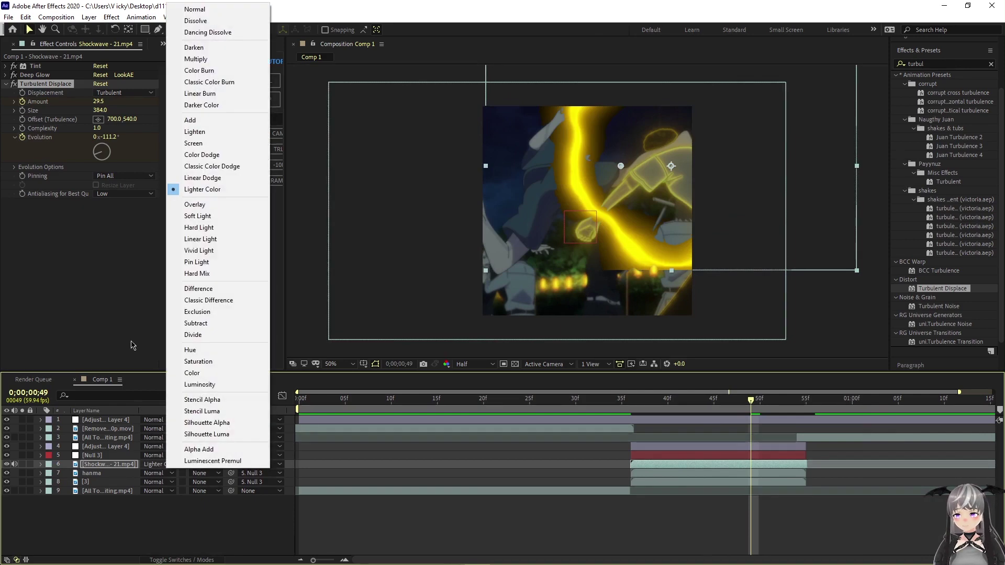
pyautogui.click(178, 155)
pyautogui.click(157, 464)
pyautogui.click(184, 144)
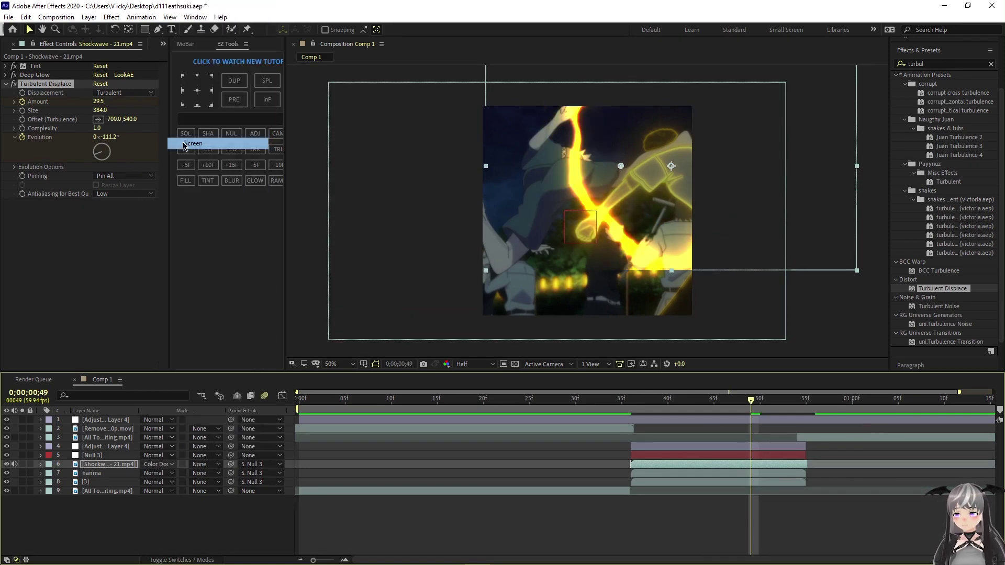
pyautogui.click(157, 464)
pyautogui.click(181, 133)
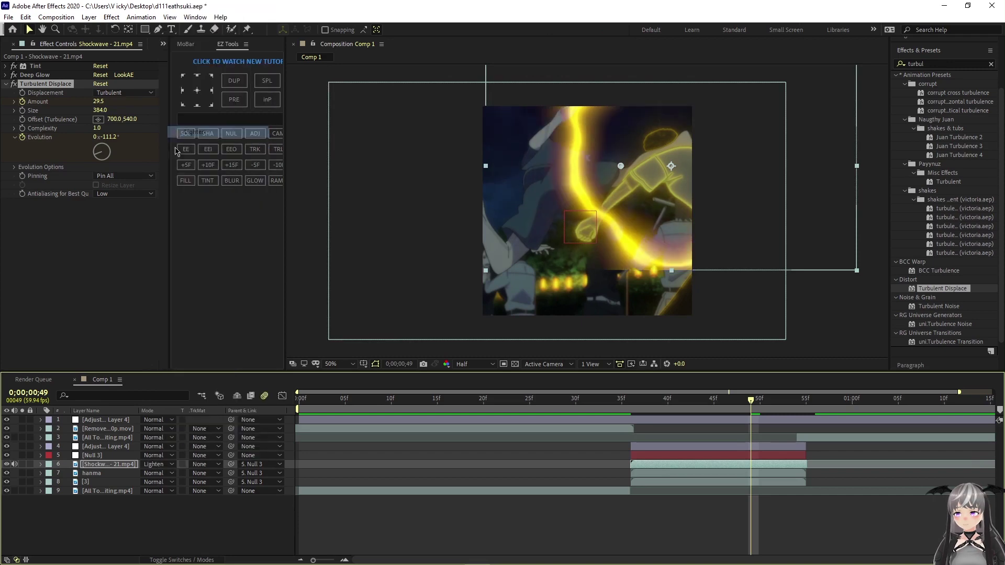
pyautogui.click(157, 464)
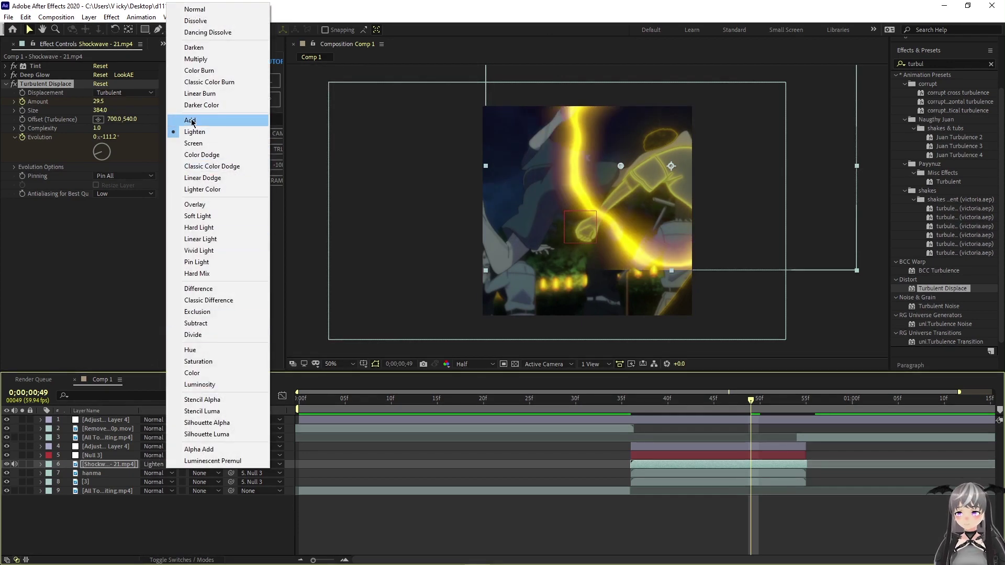
pyautogui.click(190, 121)
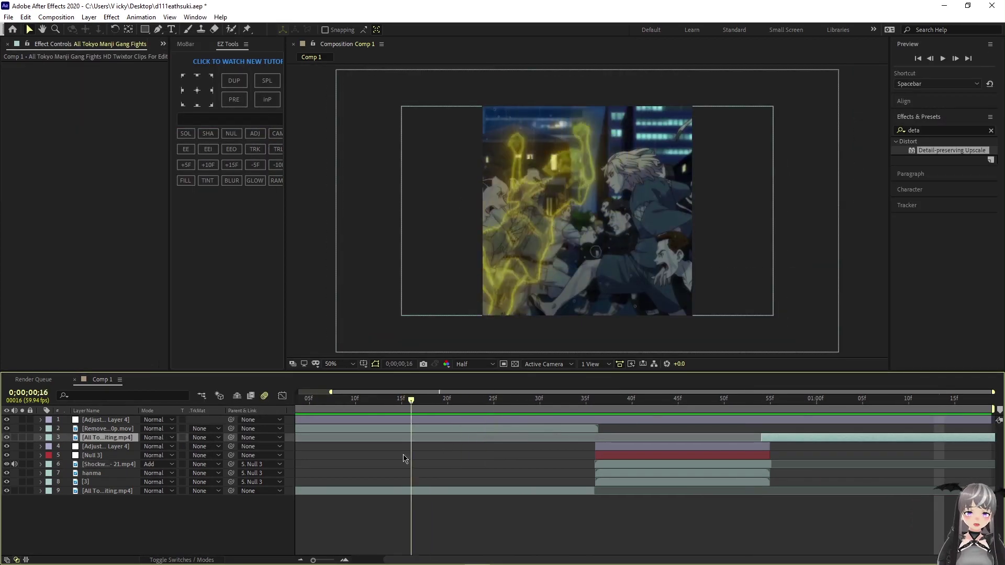
# Play the composition from the start and move the full-length adjustment layer directly below the hanma layer in the stack.
pyautogui.moveTo(407, 459); pyautogui.dragTo(299, 444)
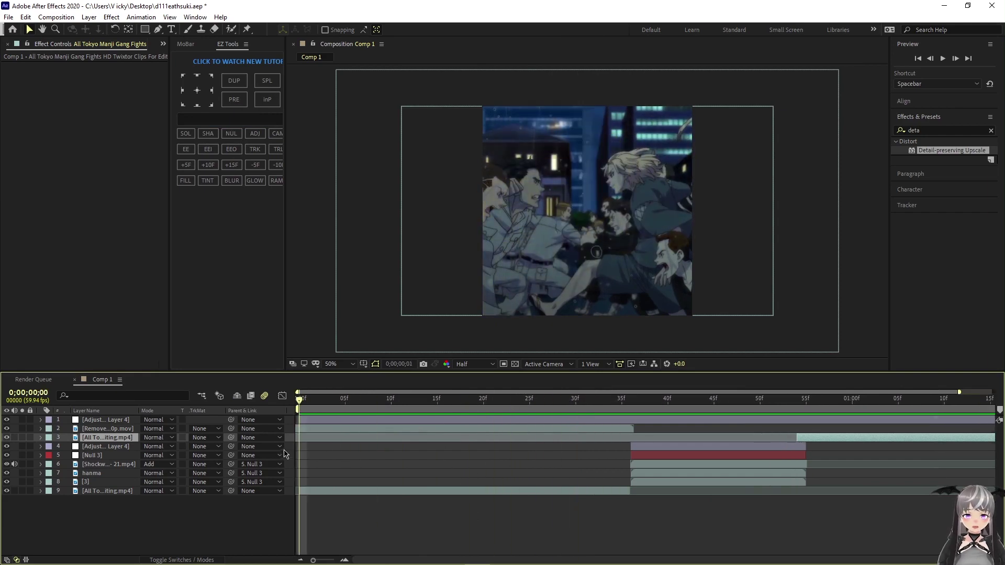
pyautogui.click(375, 427)
pyautogui.click(375, 418)
pyautogui.moveTo(388, 405); pyautogui.dragTo(88, 432)
pyautogui.press('space')
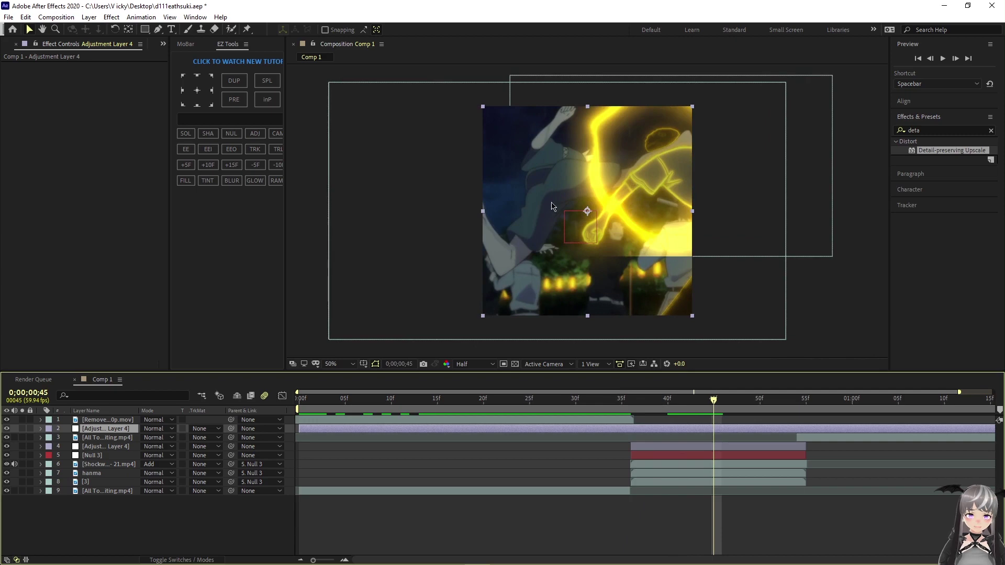
pyautogui.moveTo(96, 430); pyautogui.dragTo(104, 479)
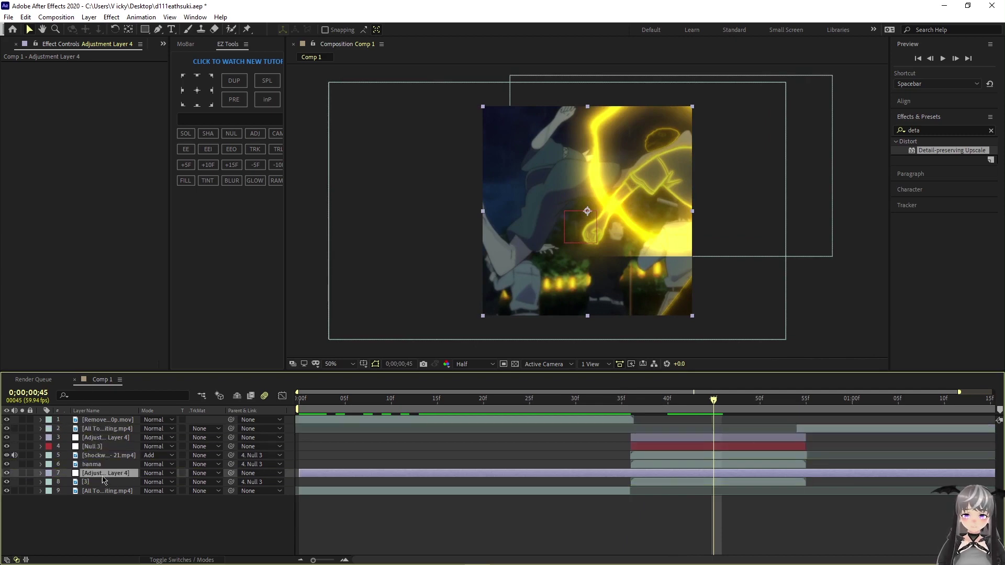
# Split the full-length adjustment layer at frames 24 and 46 and delete the outer pieces, keeping only the middle section.
pyautogui.moveTo(715, 407); pyautogui.dragTo(521, 476)
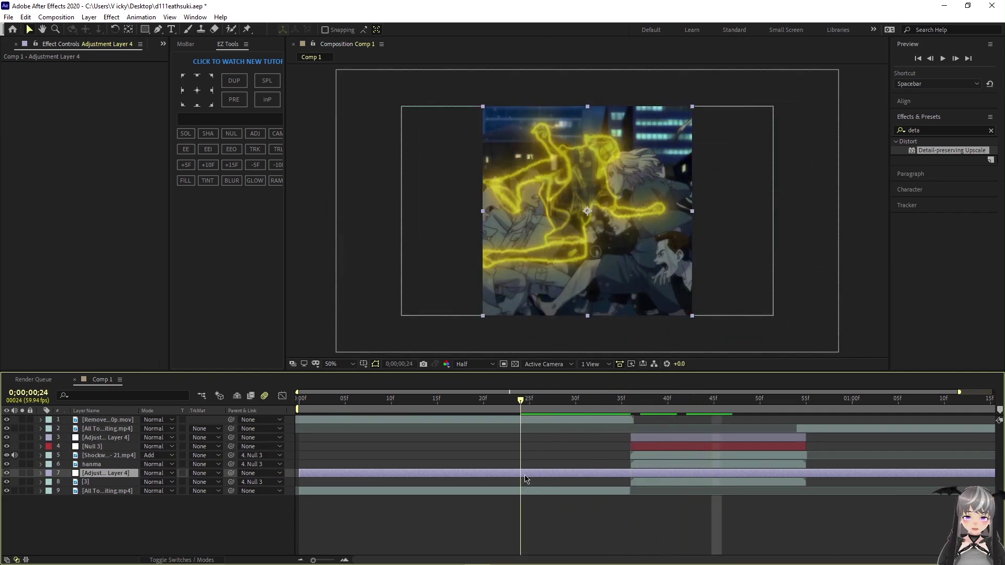
pyautogui.hotkey('ctrl', 'shift', 'd')
pyautogui.click(505, 487)
pyautogui.press('Delete')
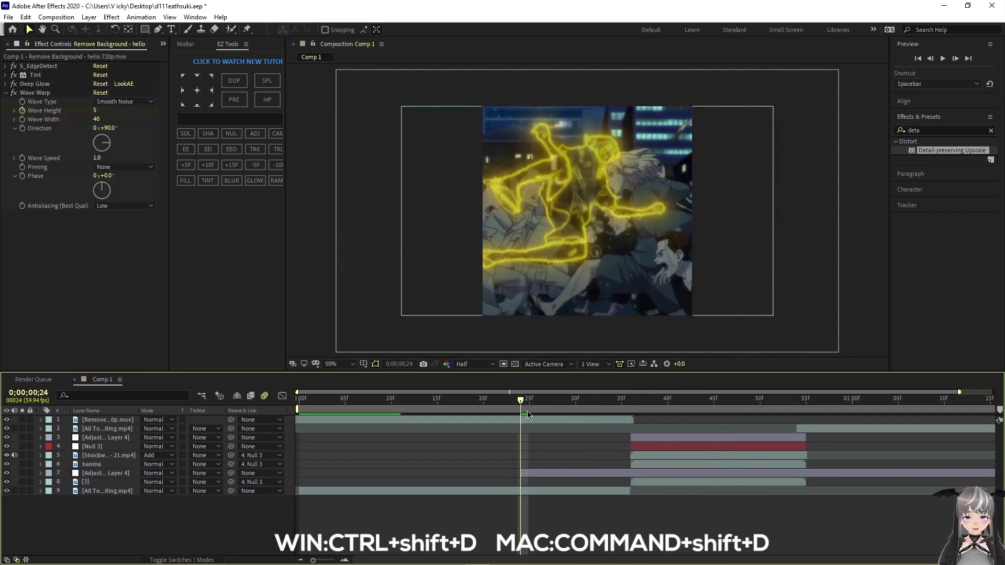
pyautogui.moveTo(522, 402); pyautogui.dragTo(729, 466)
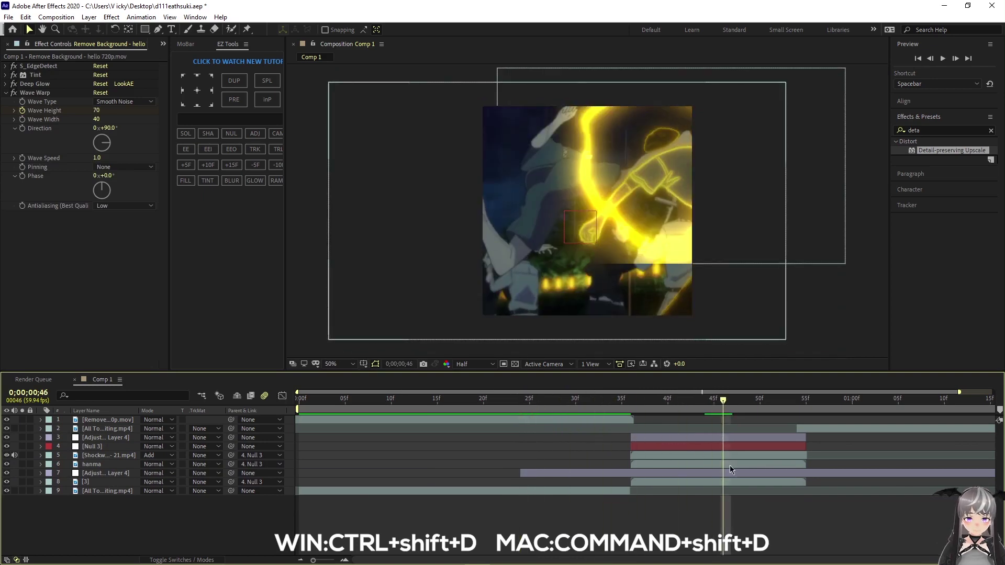
pyautogui.click(732, 466)
pyautogui.click(734, 471)
pyautogui.hotkey('ctrl', 'shift', 'd')
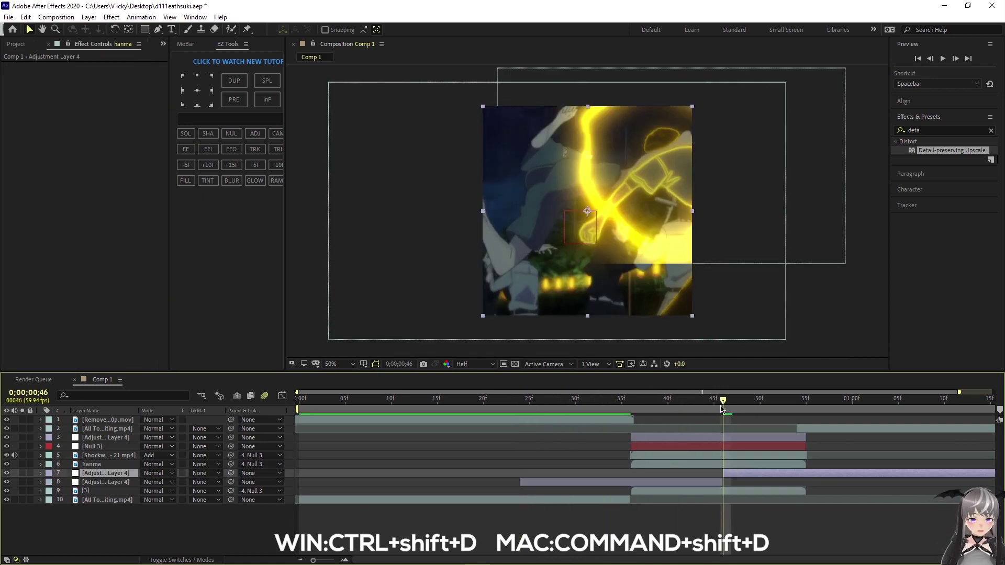
pyautogui.press('Delete')
# Return to frame 24, find the Black & White effect and apply it to the trimmed adjustment layer.
pyautogui.moveTo(723, 400); pyautogui.dragTo(532, 453)
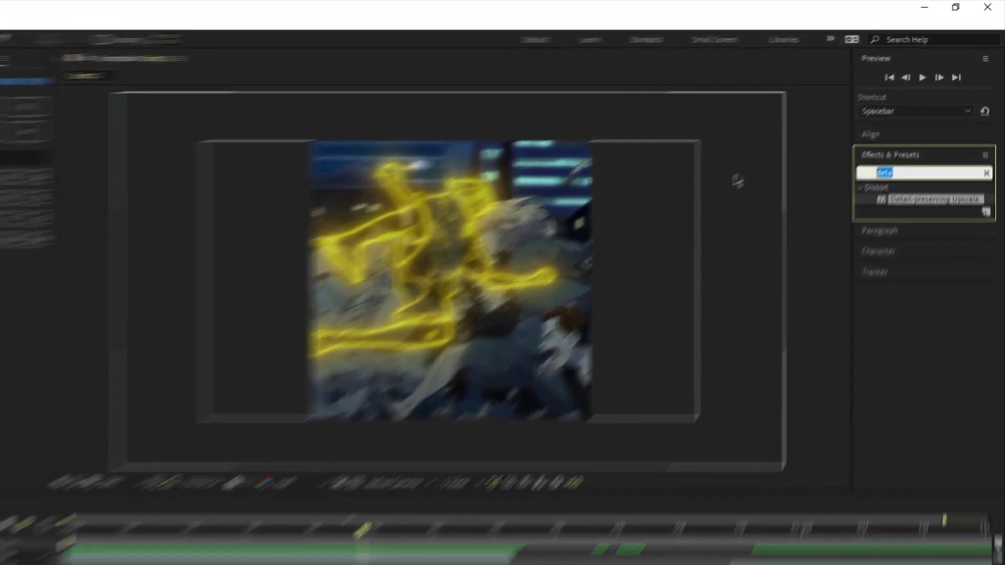
pyautogui.write('black')
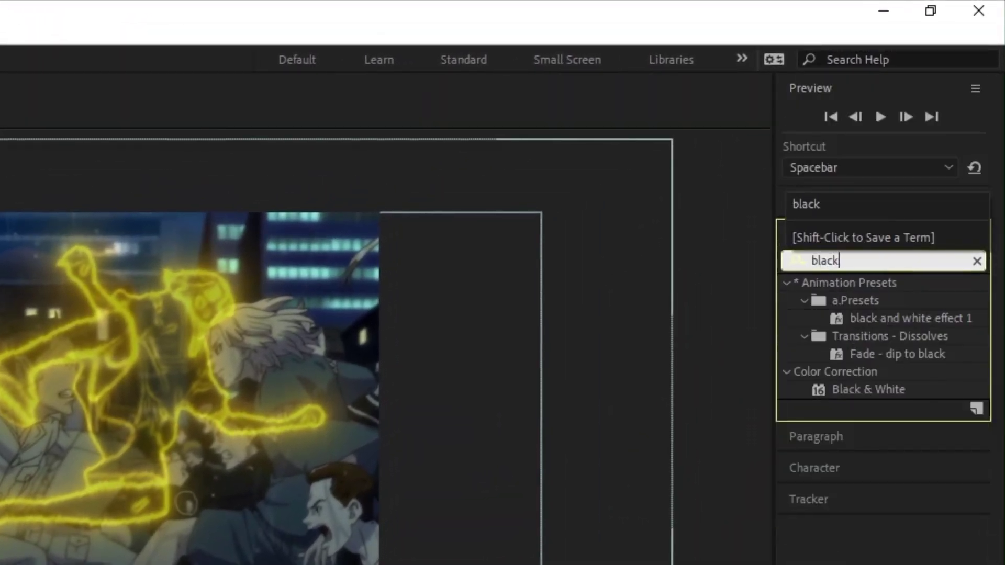
pyautogui.moveTo(838, 394); pyautogui.dragTo(542, 477)
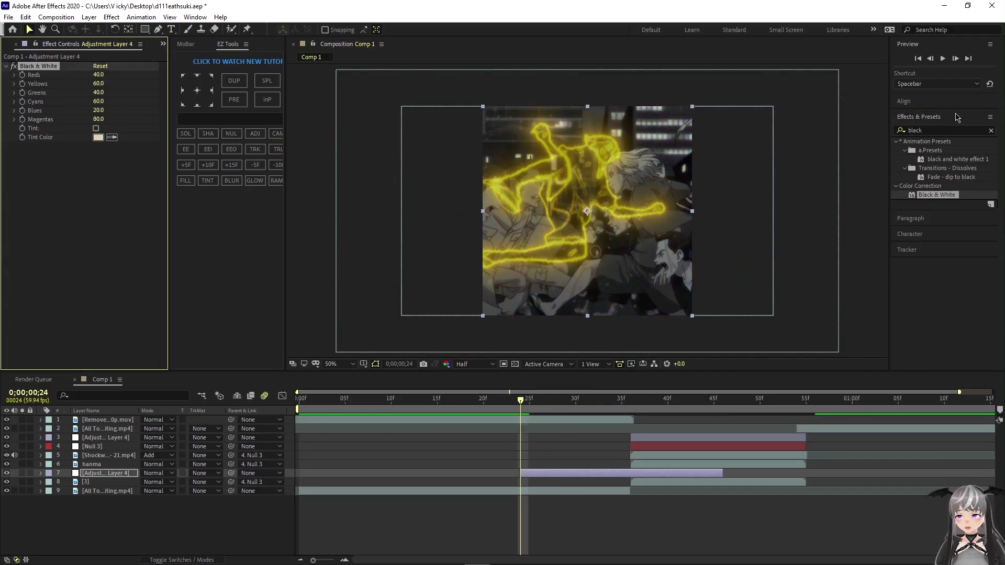
# Add a Curves effect to the adjustment layer and pull two points on the RGB curve downward to darken the image.
pyautogui.click(934, 130)
pyautogui.write('curve')
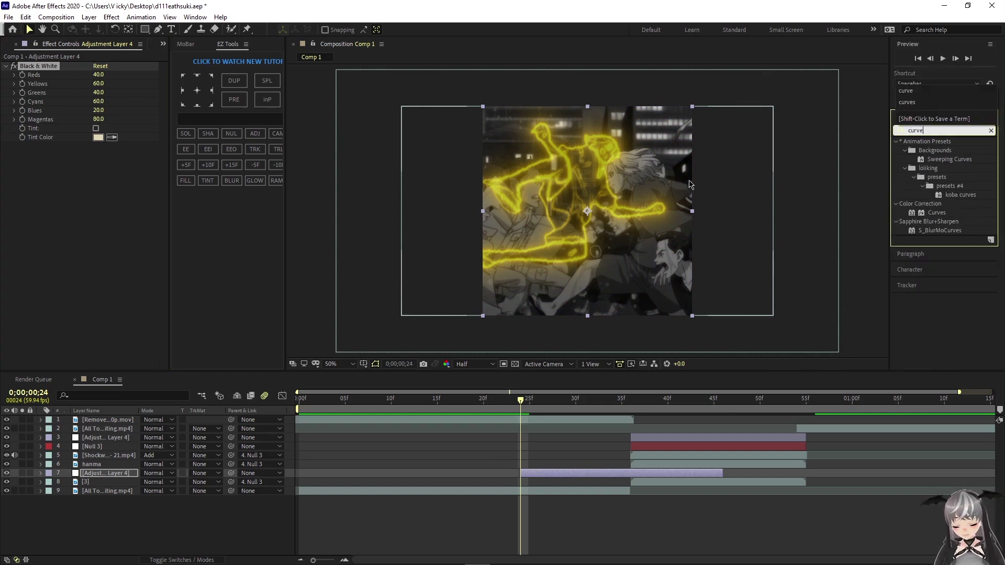
pyautogui.moveTo(946, 217); pyautogui.dragTo(107, 247)
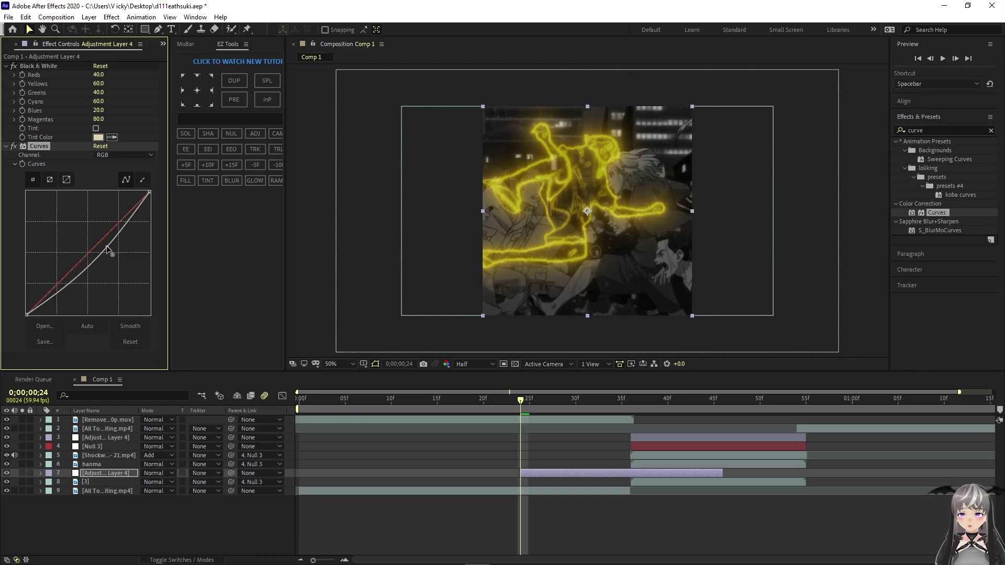
pyautogui.moveTo(72, 286); pyautogui.dragTo(76, 291)
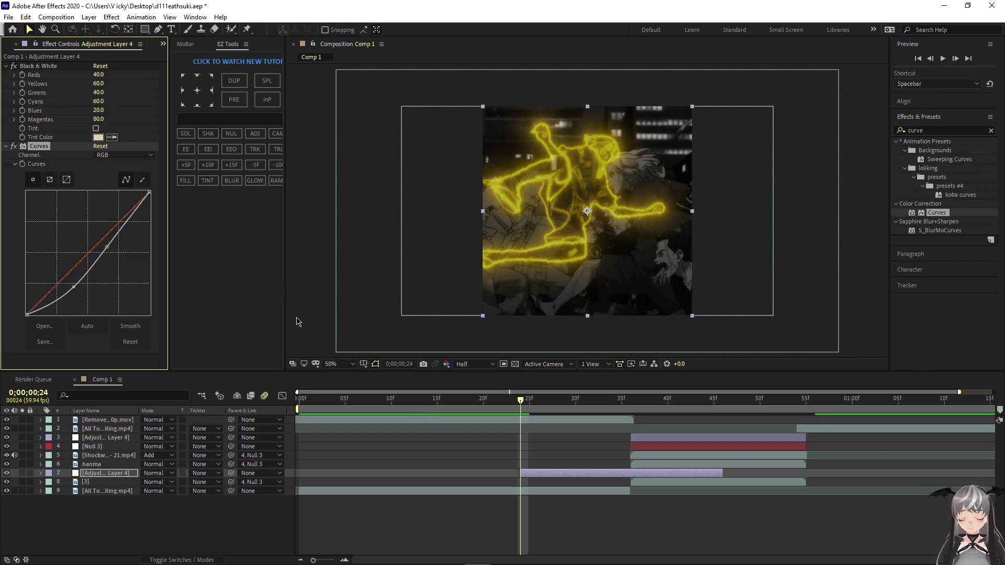
# Keyframe the adjustment layer's Opacity at 0% on frame 24, 100% on frame 36 and 0% on frame 46.
pyautogui.click(544, 474)
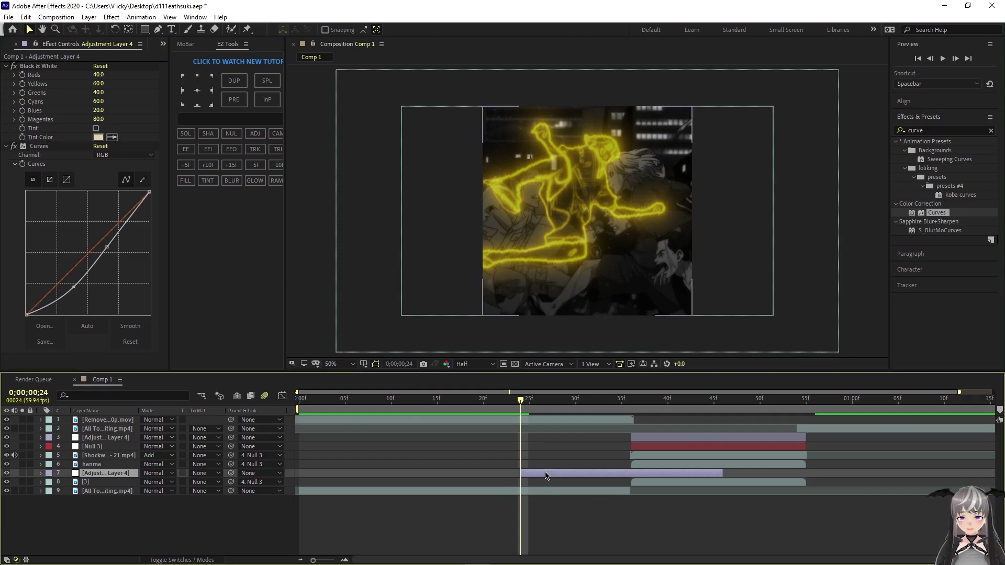
pyautogui.press('t')
pyautogui.click(67, 482)
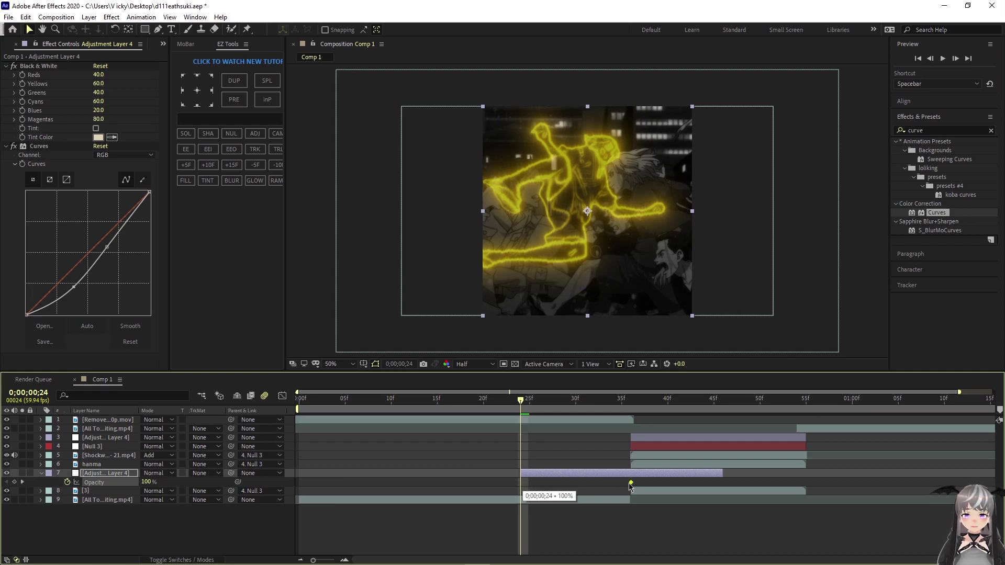
pyautogui.moveTo(630, 487); pyautogui.dragTo(632, 489)
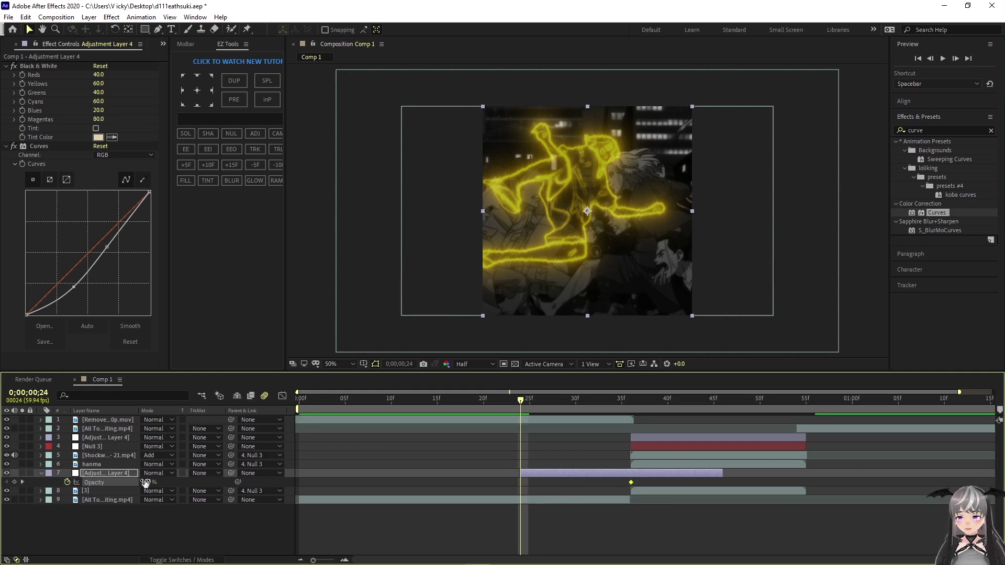
pyautogui.moveTo(145, 482); pyautogui.dragTo(23, 504)
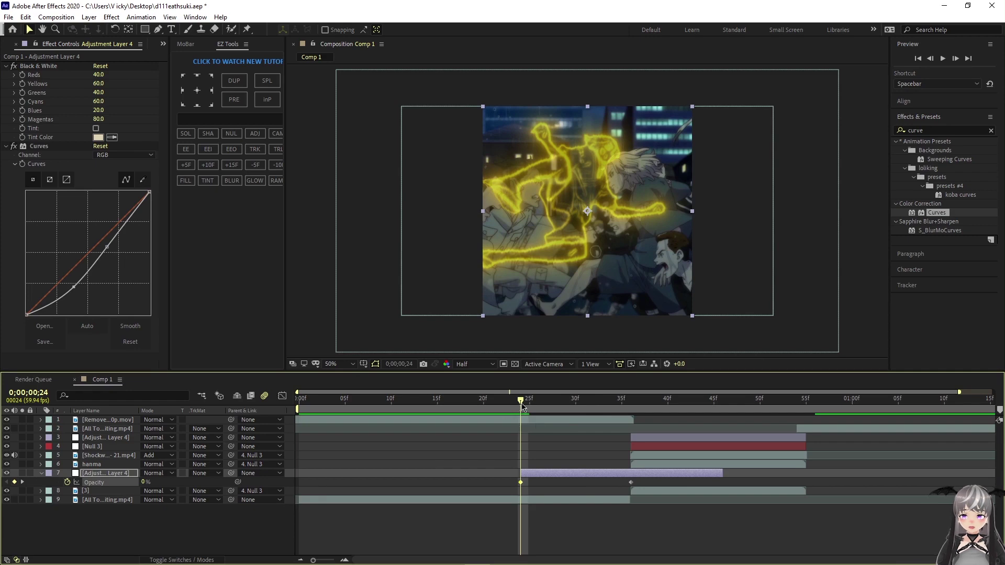
pyautogui.moveTo(522, 405); pyautogui.dragTo(722, 483)
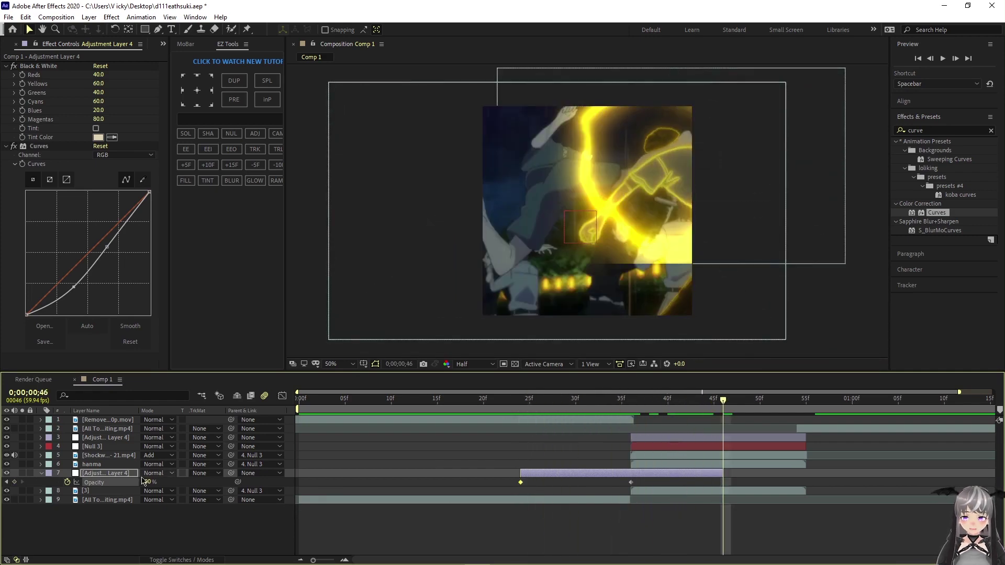
pyautogui.moveTo(143, 480); pyautogui.dragTo(114, 487)
# Extend the adjustment layer's end and its final Opacity keyframe to frame 50, and preview the fade from the start.
pyautogui.press('space')
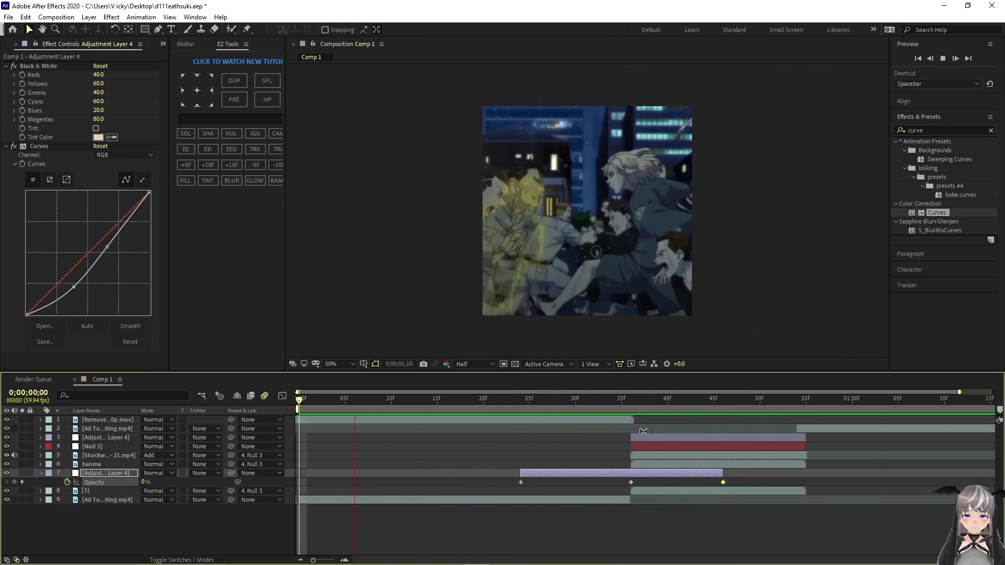
pyautogui.press('space')
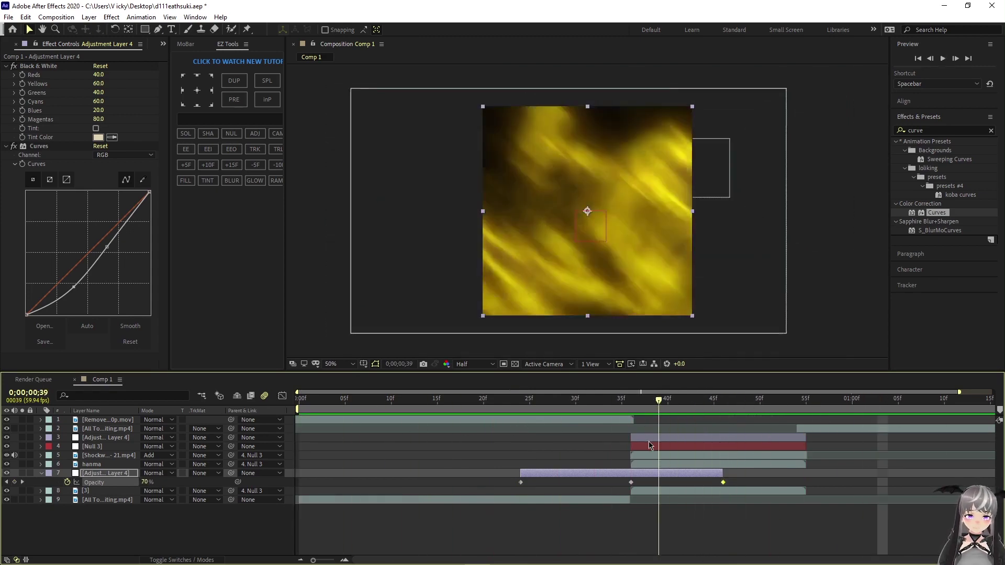
pyautogui.moveTo(722, 473); pyautogui.dragTo(760, 473)
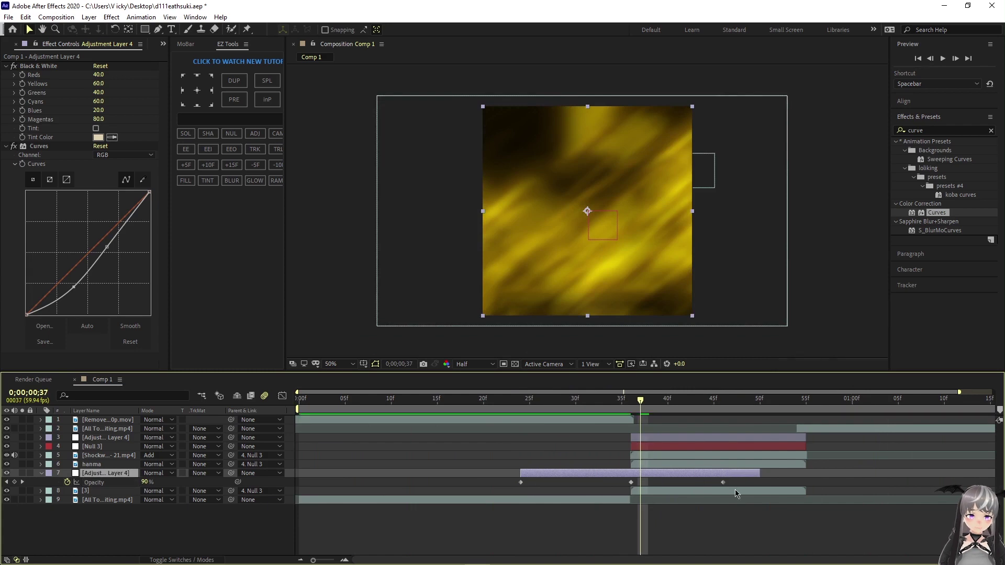
pyautogui.click(724, 483)
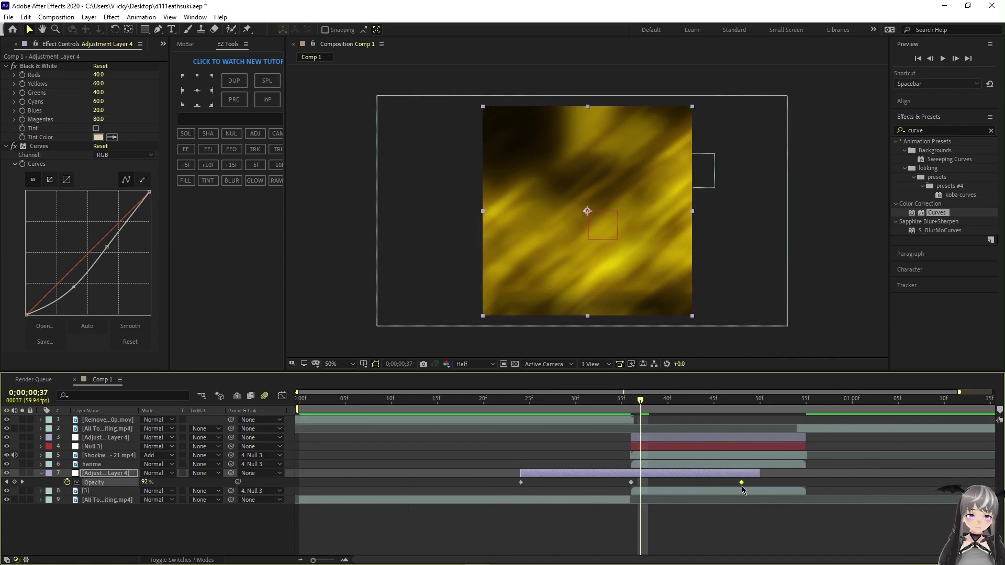
pyautogui.moveTo(742, 485); pyautogui.dragTo(759, 484)
pyautogui.press('space')
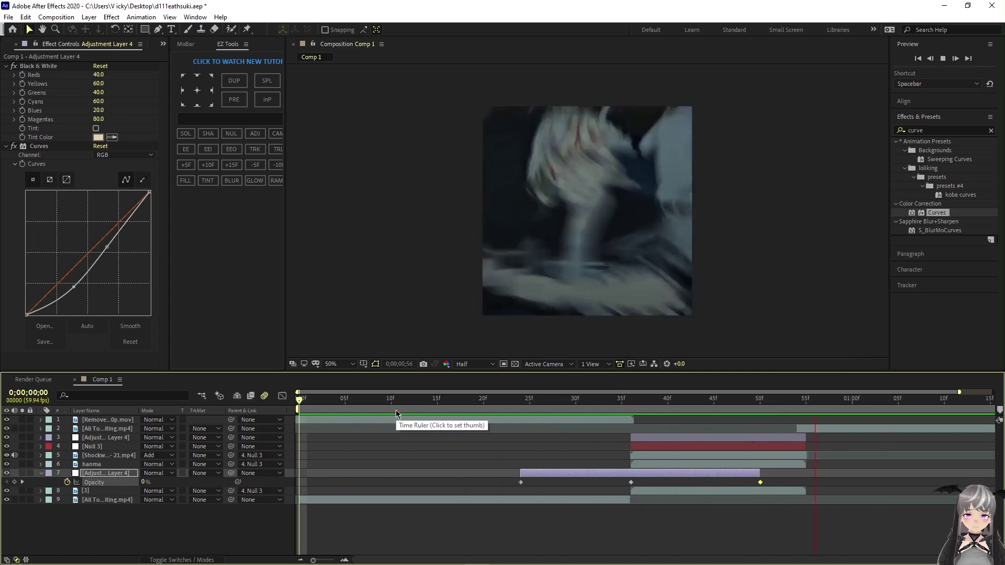
pyautogui.press('space')
pyautogui.press('space')
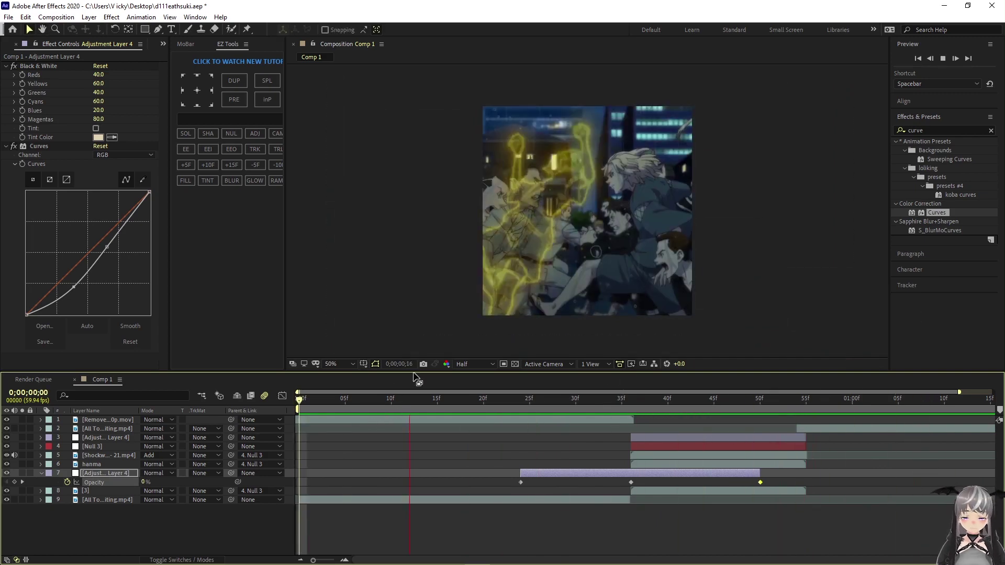
pyautogui.press('space')
# Find the S_HalfTone effect and apply it to the black-and-white adjustment layer, returning to frame 24.
pyautogui.click(967, 125)
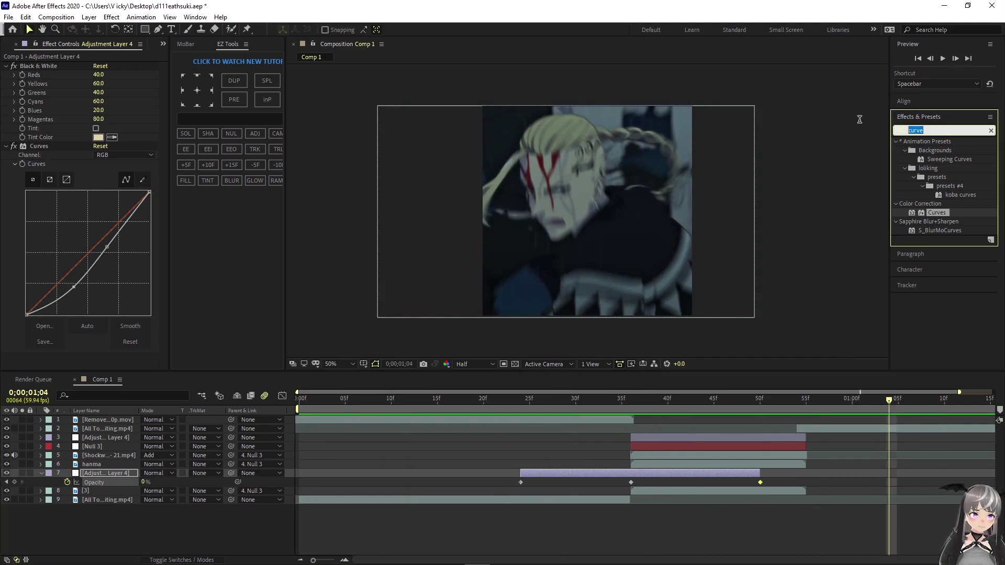
pyautogui.write('halftone')
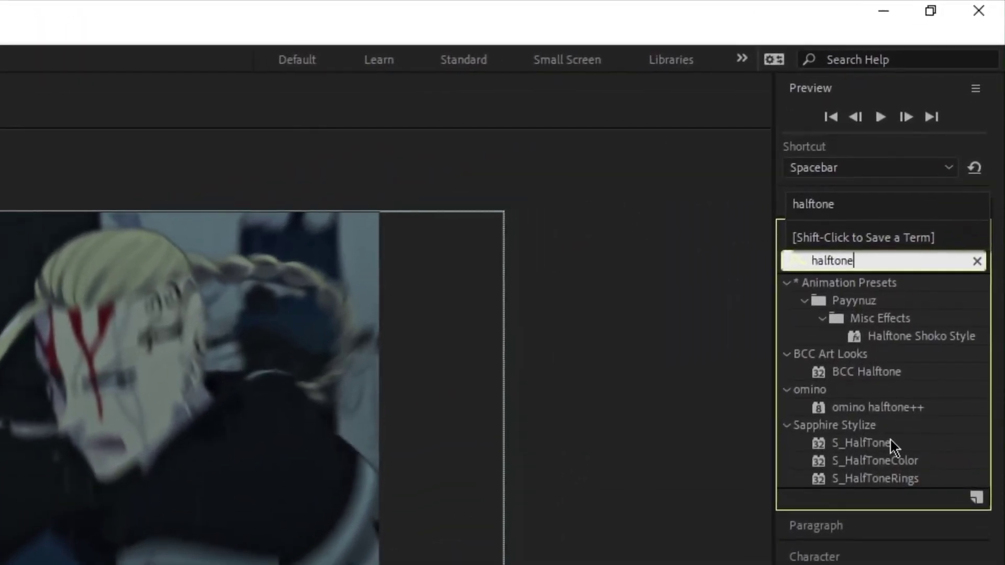
pyautogui.click(889, 443)
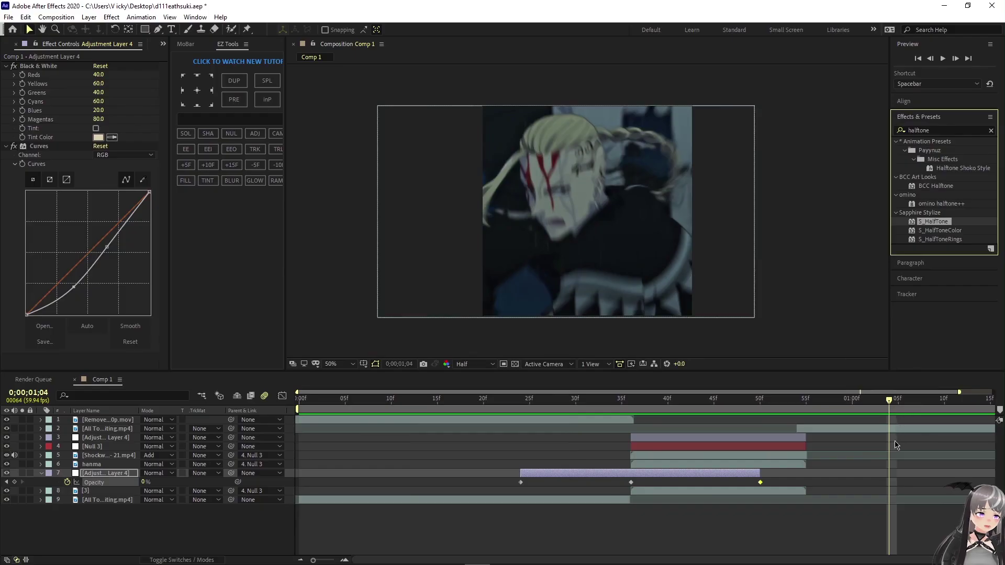
pyautogui.moveTo(899, 401); pyautogui.dragTo(521, 445)
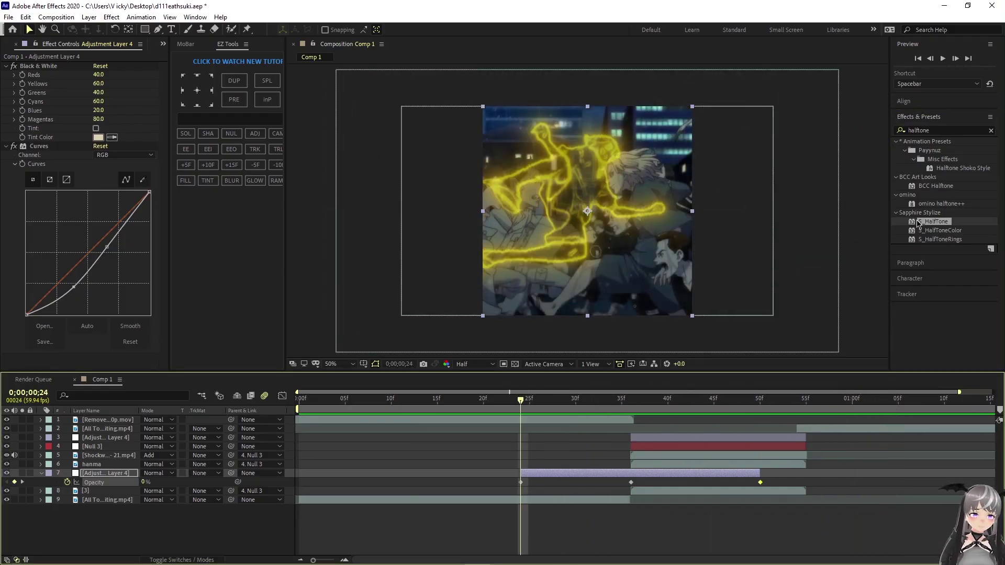
pyautogui.moveTo(918, 224); pyautogui.dragTo(578, 473)
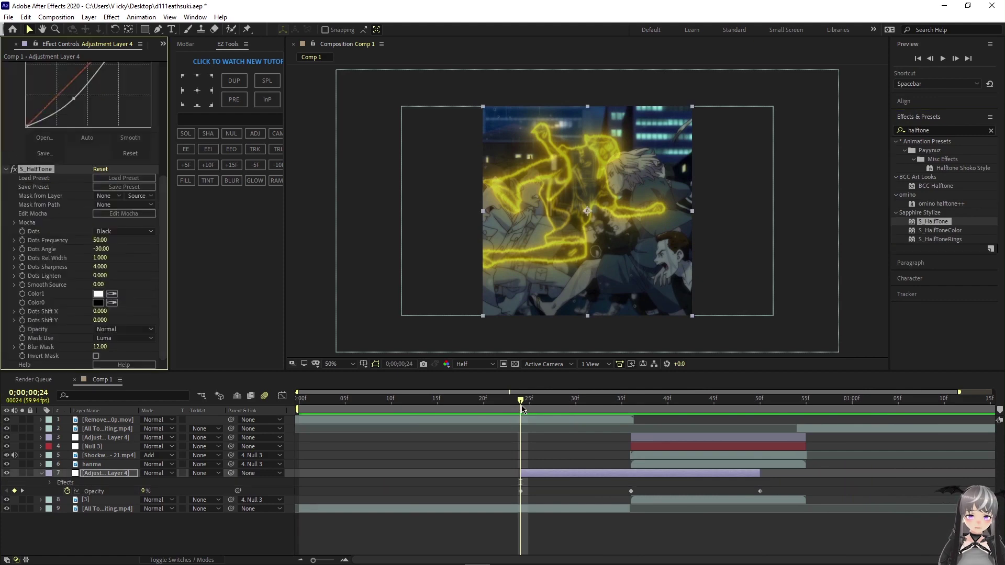
# Try a Dots Frequency of 1068 on the S_HalfTone effect from frame 34 and undo it.
pyautogui.moveTo(520, 405); pyautogui.dragTo(611, 383)
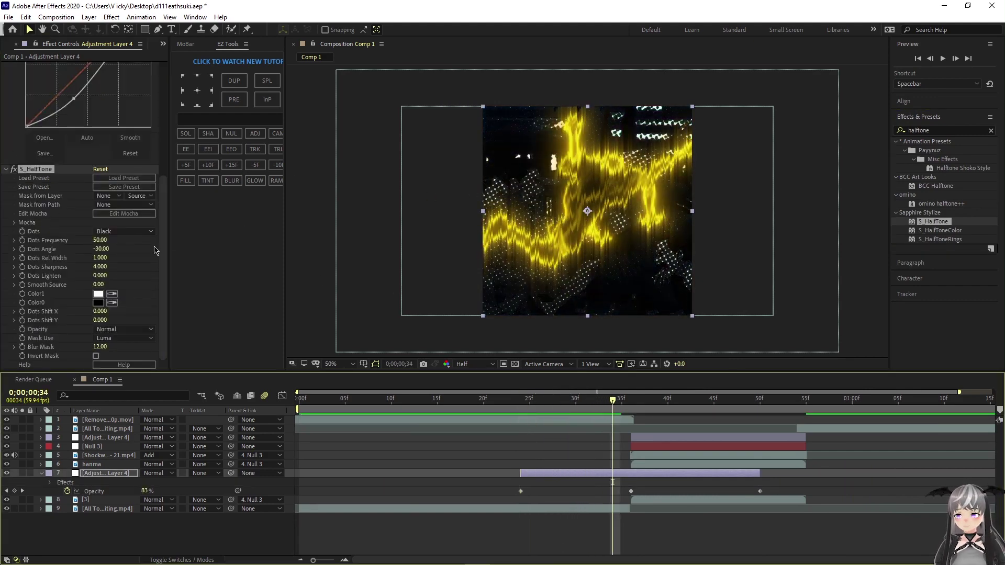
pyautogui.moveTo(100, 240); pyautogui.dragTo(738, 352)
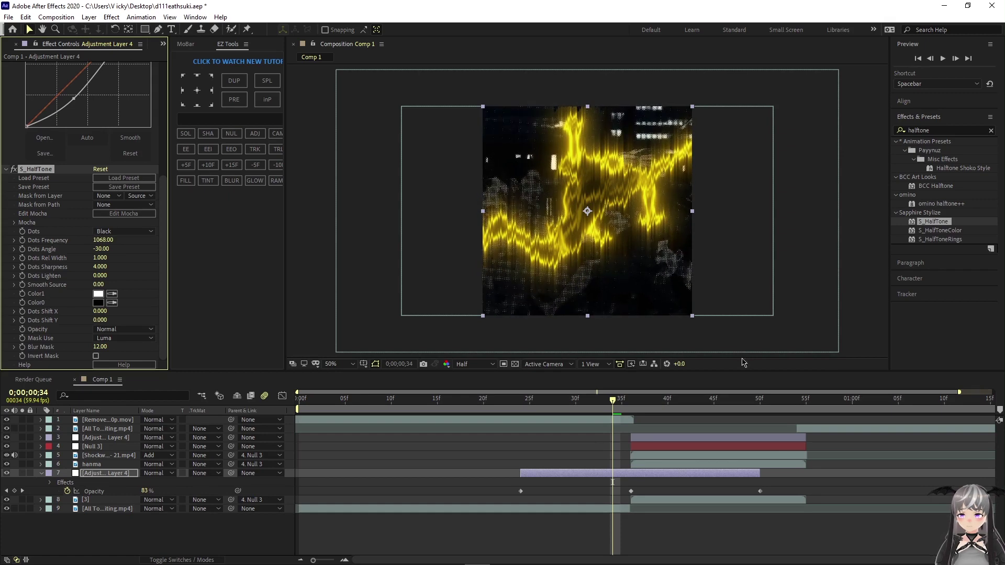
pyautogui.moveTo(608, 401); pyautogui.dragTo(602, 401)
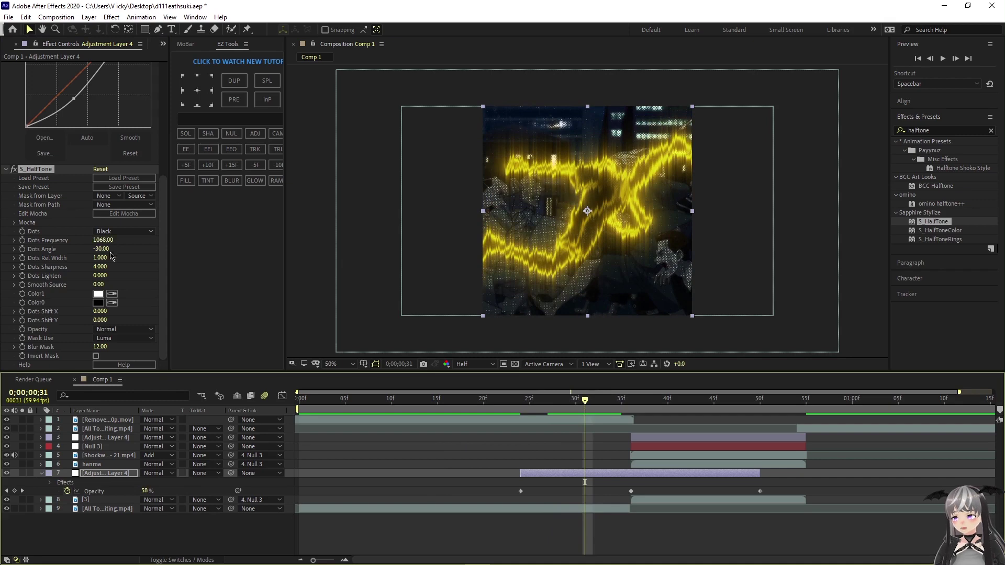
pyautogui.hotkey('ctrl', 'z')
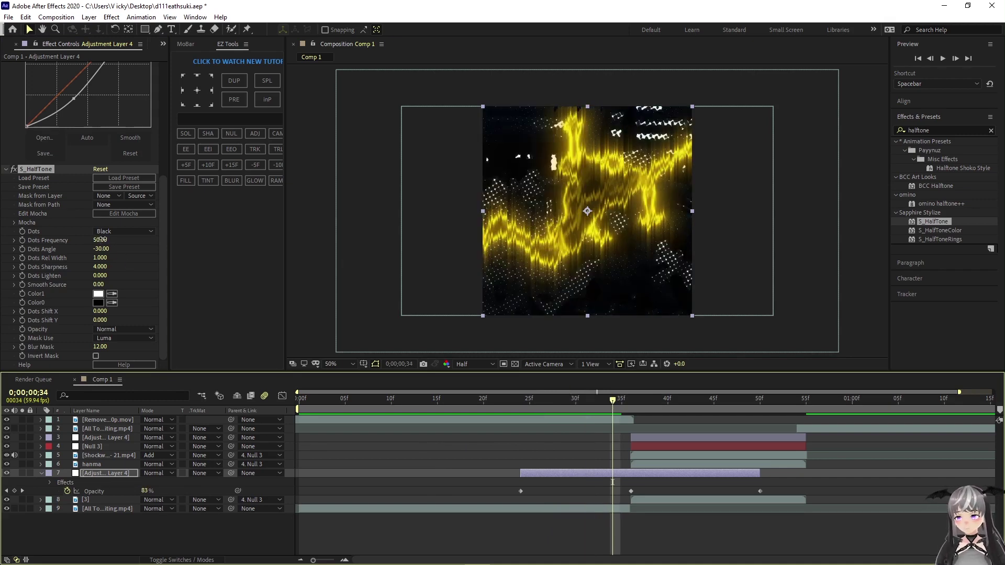
# Set the S_HalfTone Dots Frequency to 96, trying White dots before returning Dots to Black.
pyautogui.moveTo(101, 239); pyautogui.dragTo(109, 241)
pyautogui.click(120, 231)
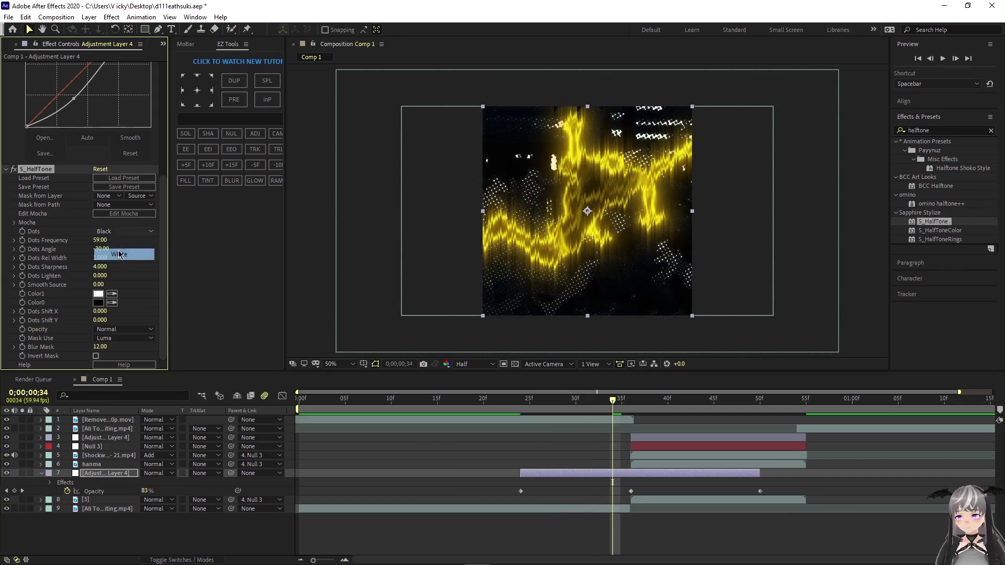
pyautogui.click(107, 231)
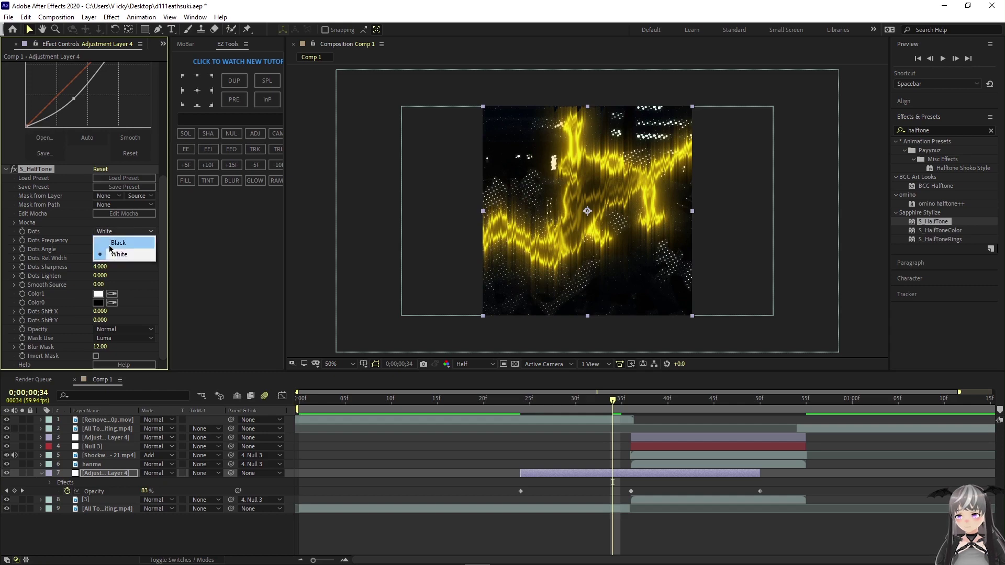
pyautogui.click(110, 246)
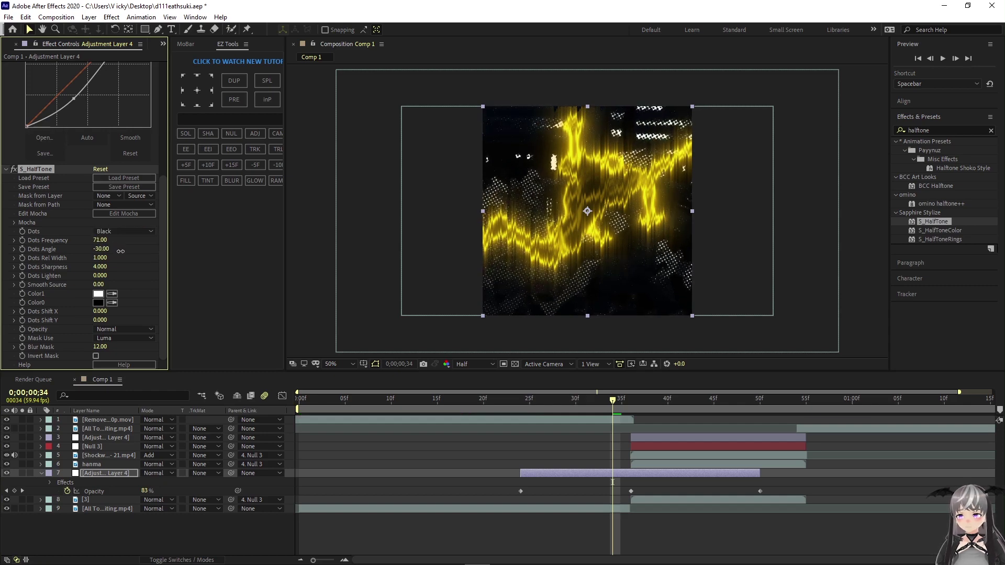
# Preview the halftone fade across the clips, playing it again from frame 15.
pyautogui.press('space')
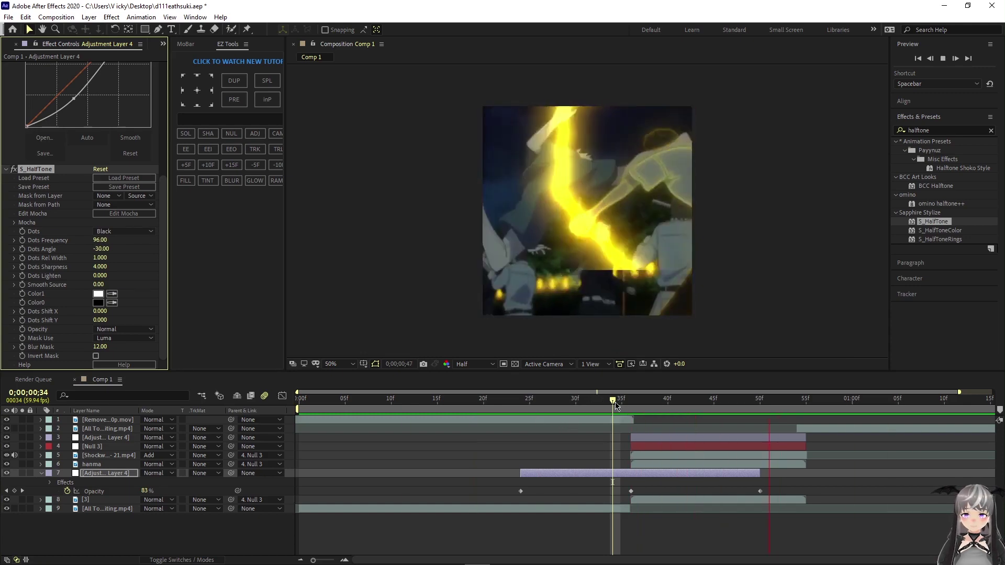
pyautogui.moveTo(616, 405); pyautogui.dragTo(472, 412)
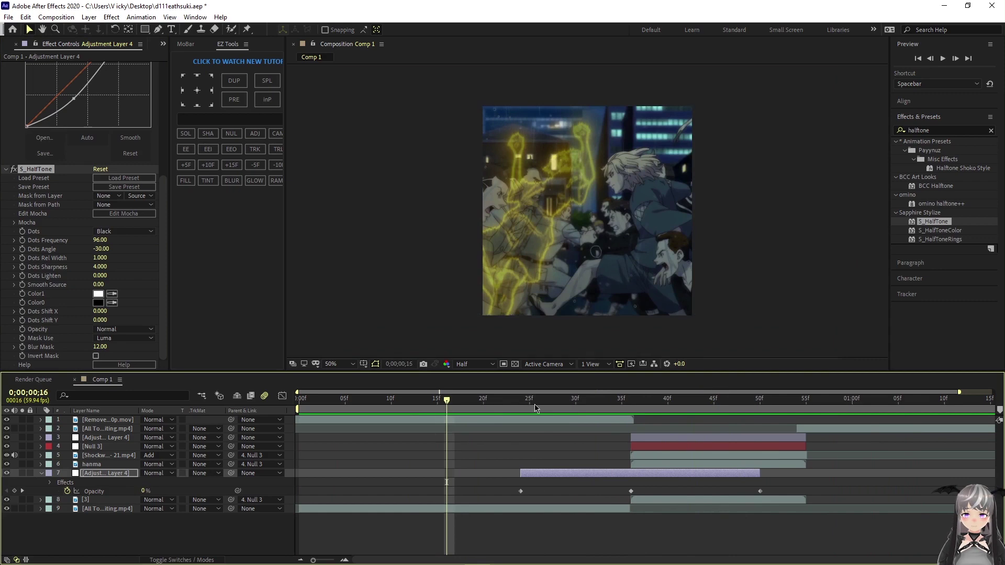
pyautogui.press('pageup')
pyautogui.press('space')
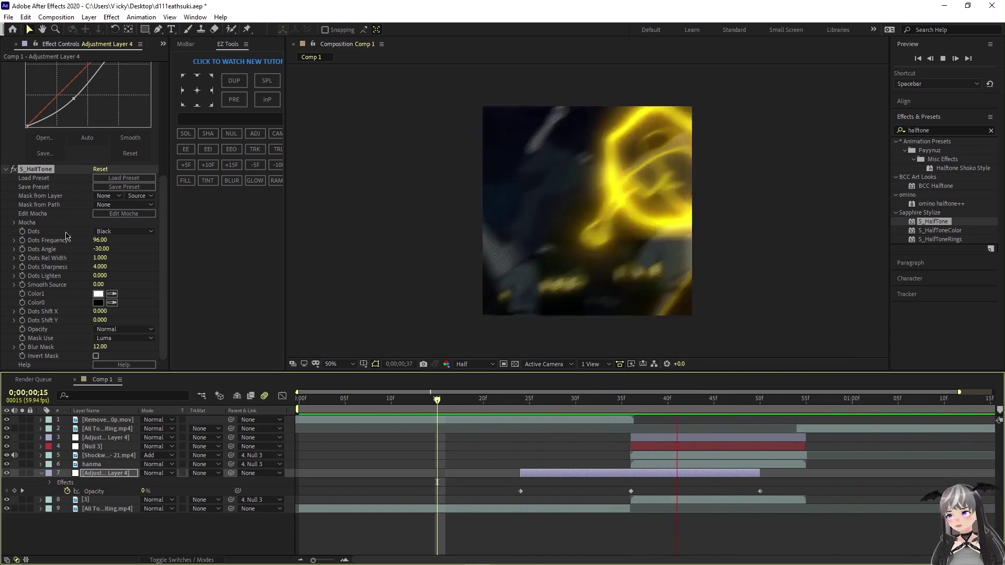
pyautogui.scroll(5, 66, 236)
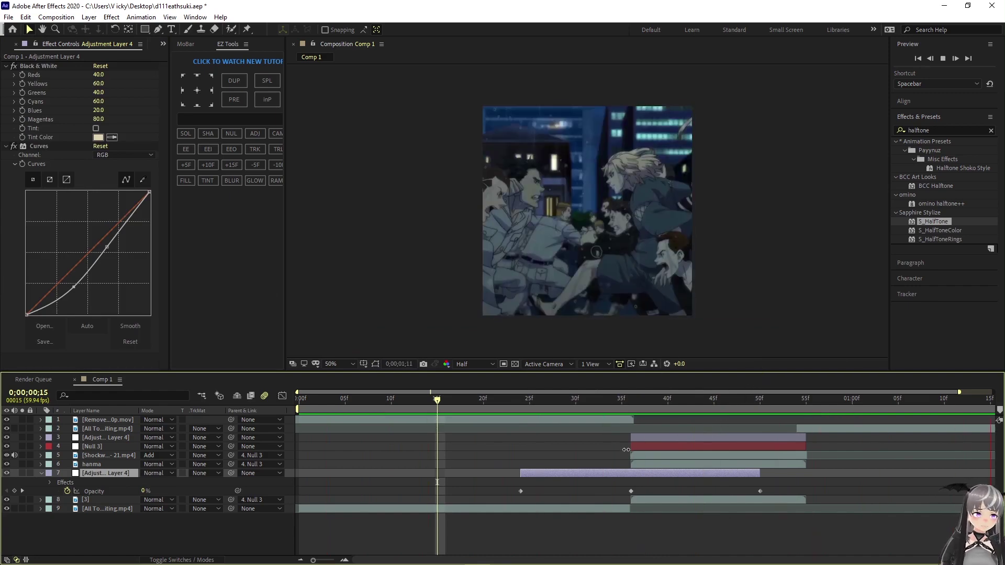
pyautogui.press('space')
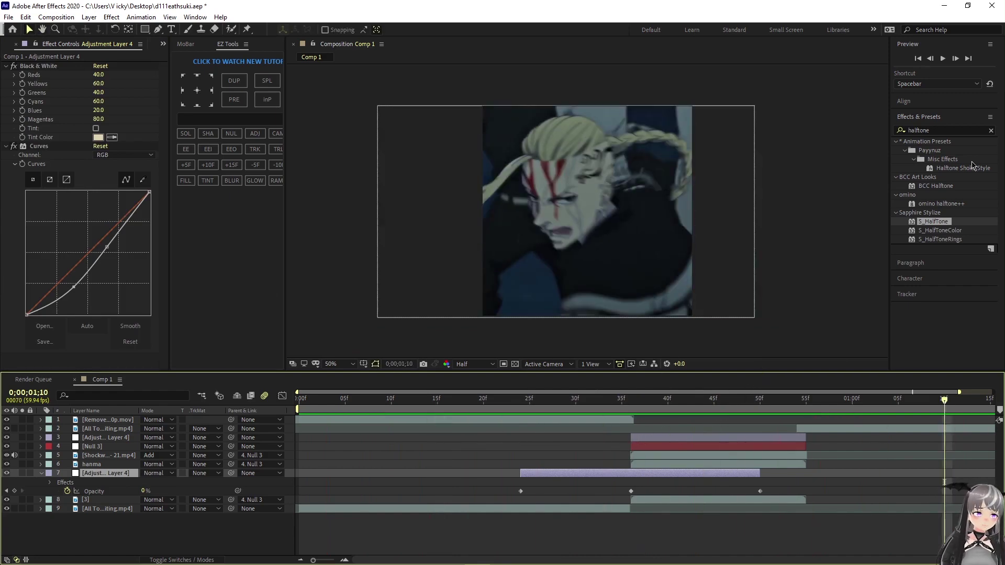
# Clear and collapse the effects search, and select the fight clip that starts at frame 54.
pyautogui.click(992, 130)
pyautogui.click(918, 117)
pyautogui.click(335, 398)
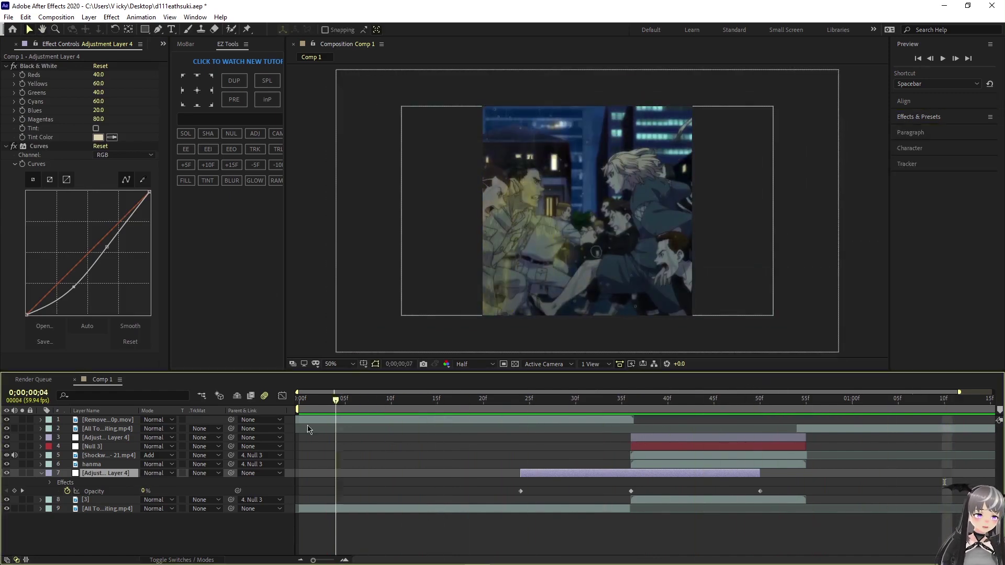
pyautogui.moveTo(335, 399); pyautogui.dragTo(761, 446)
pyautogui.click(773, 429)
pyautogui.moveTo(769, 399); pyautogui.dragTo(764, 468)
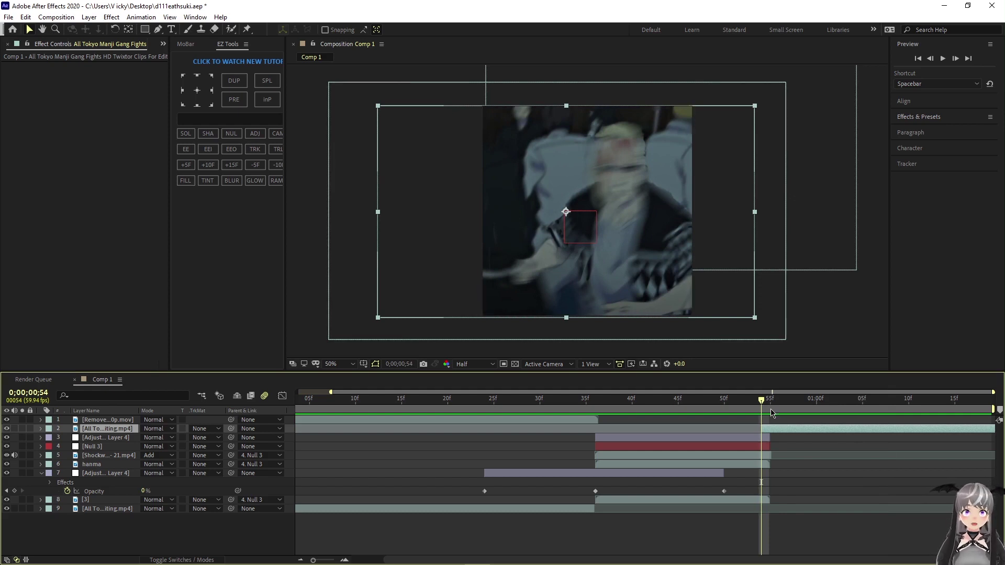
# Duplicate the fight clip at frame 54, open the copy on its own and Roto Brush the braided fighter up to frame 58.
pyautogui.moveTo(772, 413); pyautogui.dragTo(764, 456)
pyautogui.hotkey('ctrl', 'Down')
pyautogui.hotkey('ctrl', 'Down')
pyautogui.hotkey('ctrl', 'Down')
pyautogui.hotkey('ctrl', 'Down')
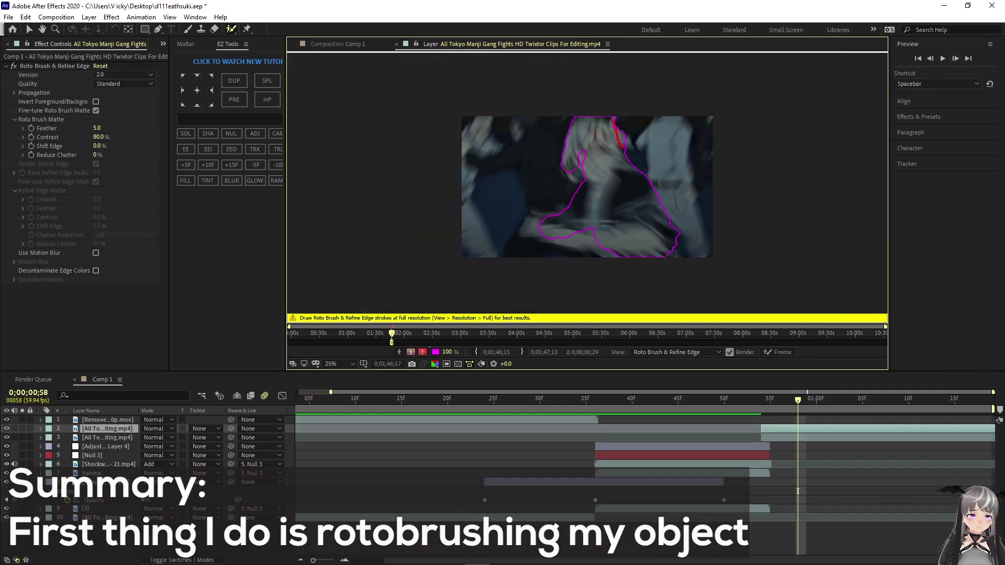
# Refine the Roto Brush selection on frame 58 around the fighter's head, hair and outstretched arm.
pyautogui.moveTo(575, 124); pyautogui.dragTo(596, 123)
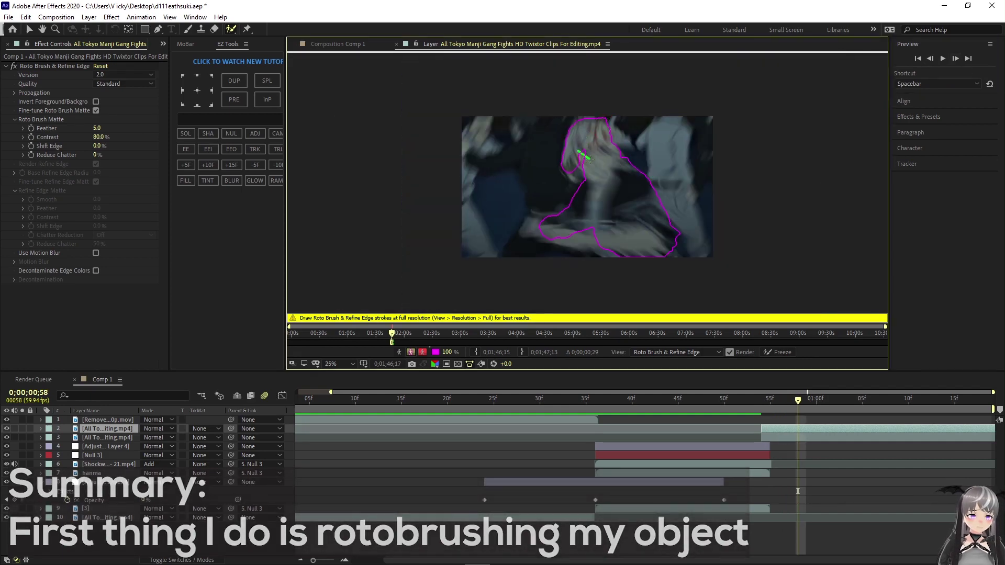
pyautogui.moveTo(565, 170); pyautogui.dragTo(580, 178)
pyautogui.moveTo(539, 228); pyautogui.dragTo(594, 249)
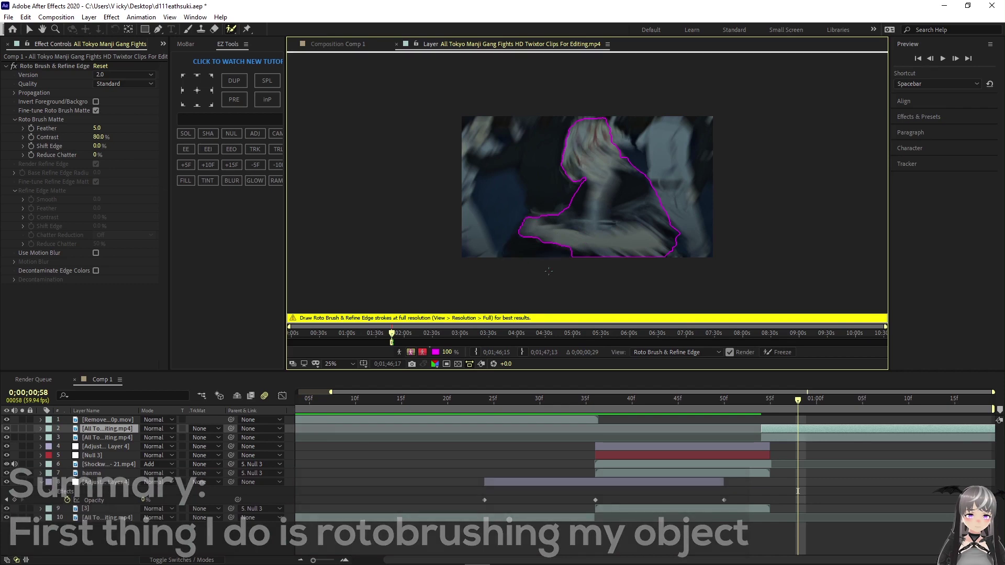
# Advance to 0;00;01;02 and refine the Roto Brush selection around the fighter's loose hair and braid.
pyautogui.click(955, 58)
pyautogui.click(955, 58)
pyautogui.click(955, 59)
pyautogui.click(955, 58)
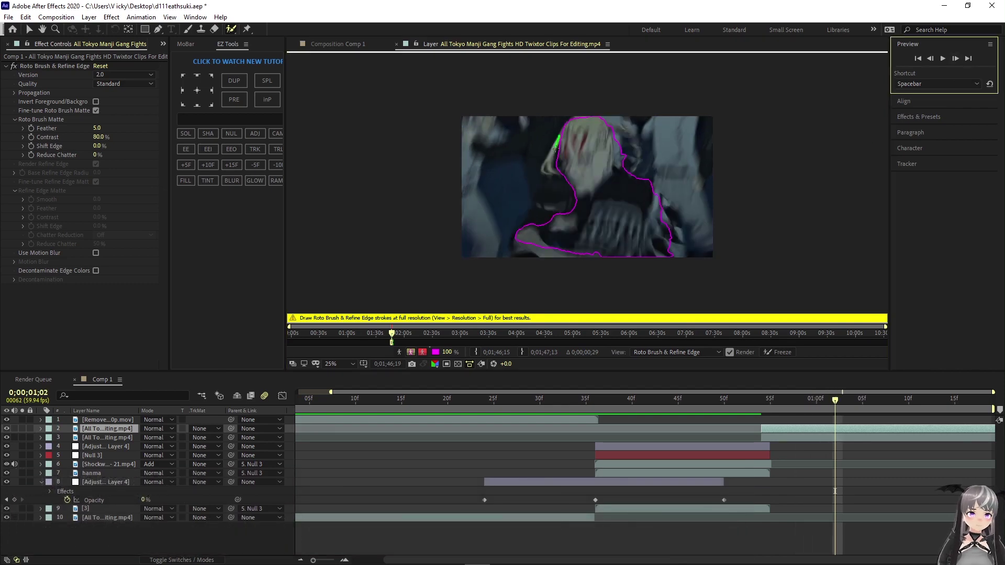
pyautogui.scroll(2, 613, 130)
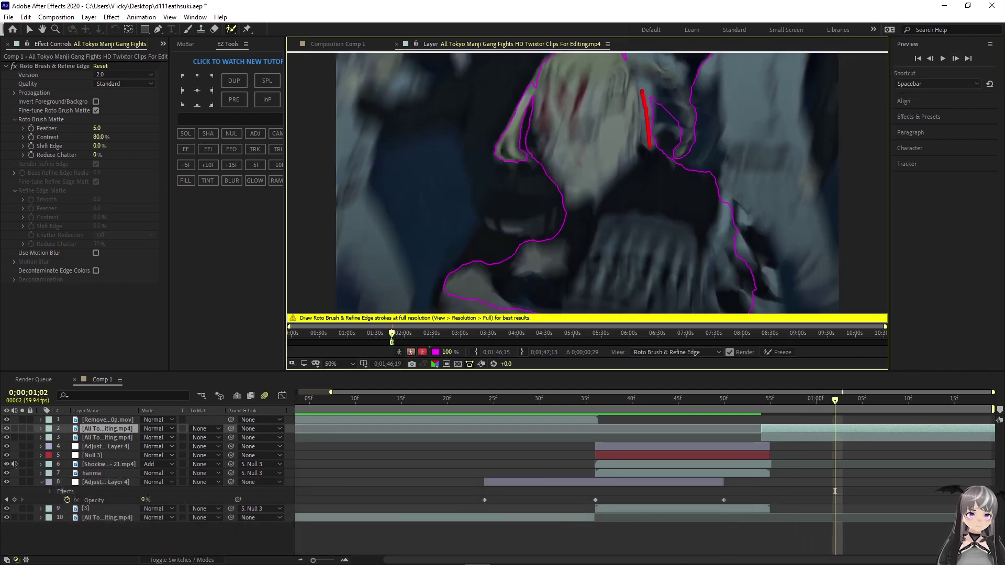
pyautogui.moveTo(651, 148); pyautogui.dragTo(681, 137)
pyautogui.scroll(-2, 641, 131)
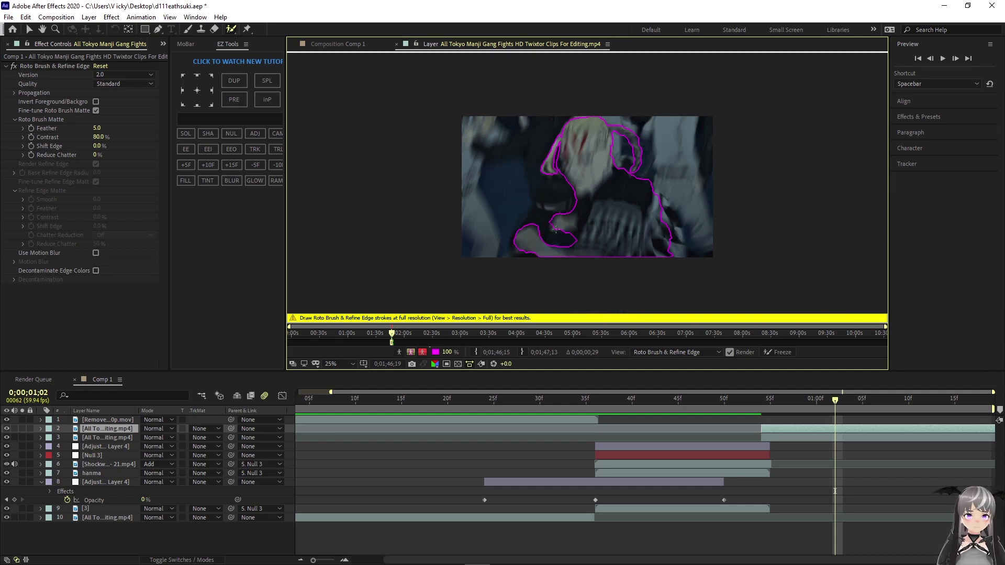
# Refine the Roto Brush selection at 0;00;01;04 and 0;00;01;06 around the braid, loose hair and back.
pyautogui.click(955, 62)
pyautogui.click(955, 62)
pyautogui.moveTo(642, 138); pyautogui.dragTo(651, 173)
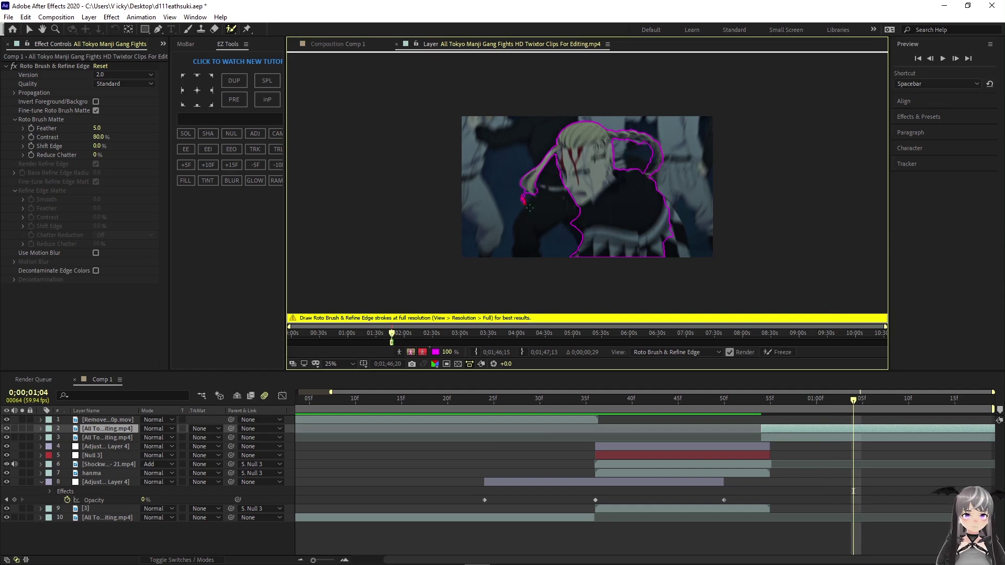
pyautogui.moveTo(659, 231); pyautogui.dragTo(664, 246)
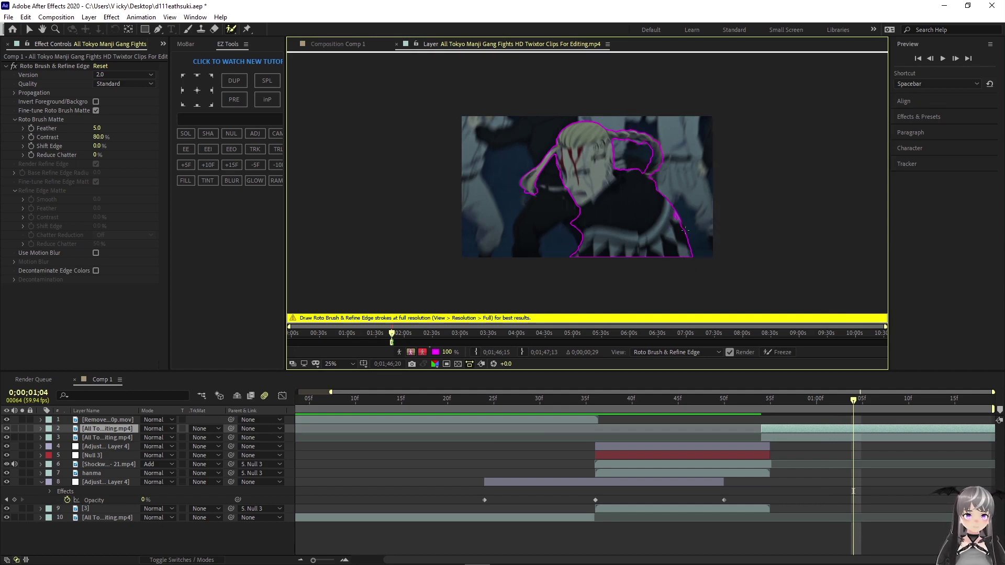
pyautogui.click(956, 59)
pyautogui.click(955, 59)
pyautogui.moveTo(523, 198); pyautogui.dragTo(524, 202)
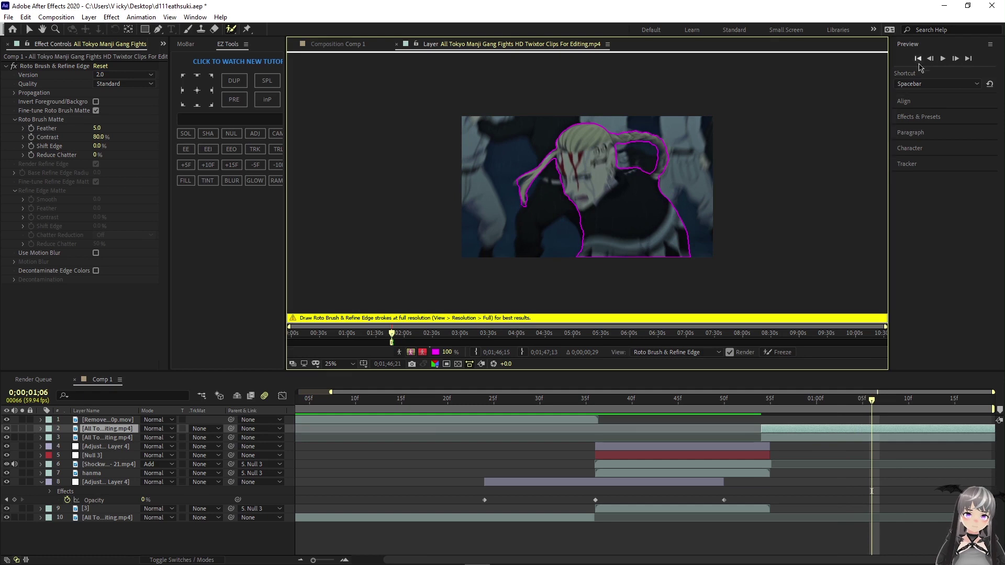
# Check the following frames and correct the Roto Brush selection around the braid at 0;00;01;11.
pyautogui.click(956, 60)
pyautogui.click(956, 59)
pyautogui.click(956, 59)
pyautogui.click(956, 60)
pyautogui.click(956, 59)
pyautogui.click(956, 60)
pyautogui.click(956, 59)
pyautogui.click(931, 59)
pyautogui.click(931, 59)
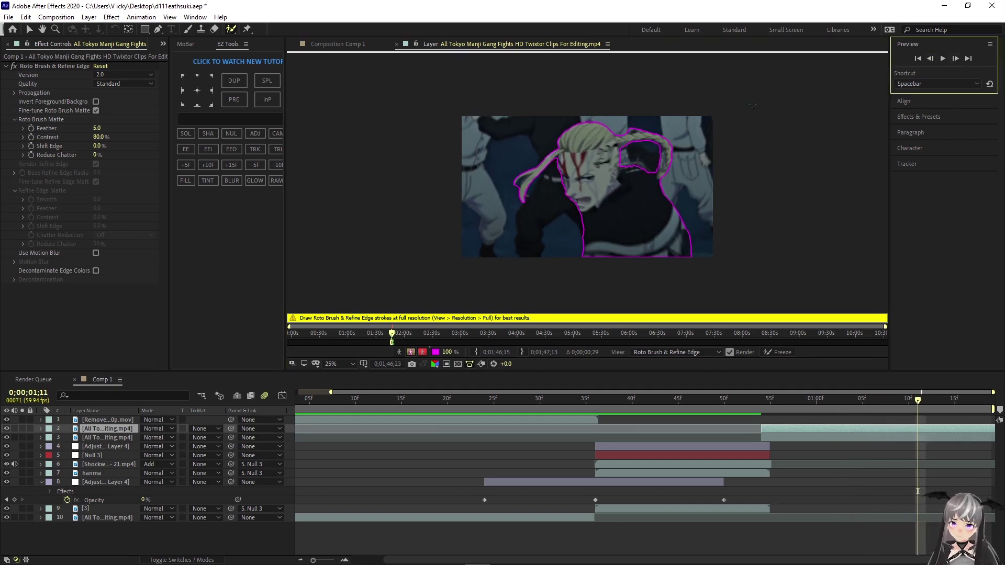
pyautogui.moveTo(625, 135); pyautogui.dragTo(656, 132)
# Continue frame by frame from 0;00;01;13 and touch up the Roto Brush selection beside the braid.
pyautogui.click(956, 58)
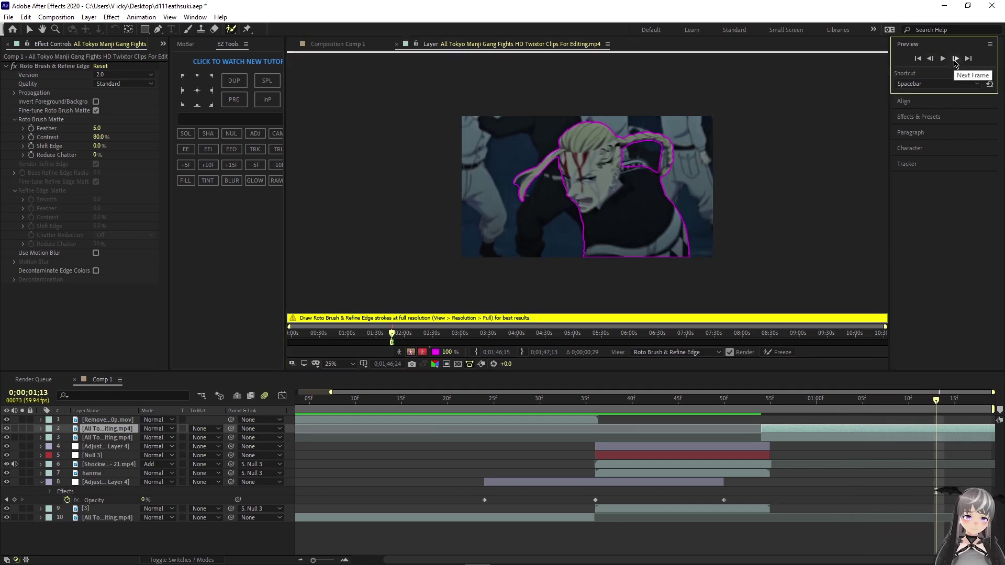
pyautogui.click(956, 59)
pyautogui.click(956, 58)
pyautogui.click(955, 59)
pyautogui.click(956, 59)
pyautogui.click(955, 59)
pyautogui.click(956, 58)
pyautogui.click(955, 59)
pyautogui.moveTo(666, 158); pyautogui.dragTo(600, 154)
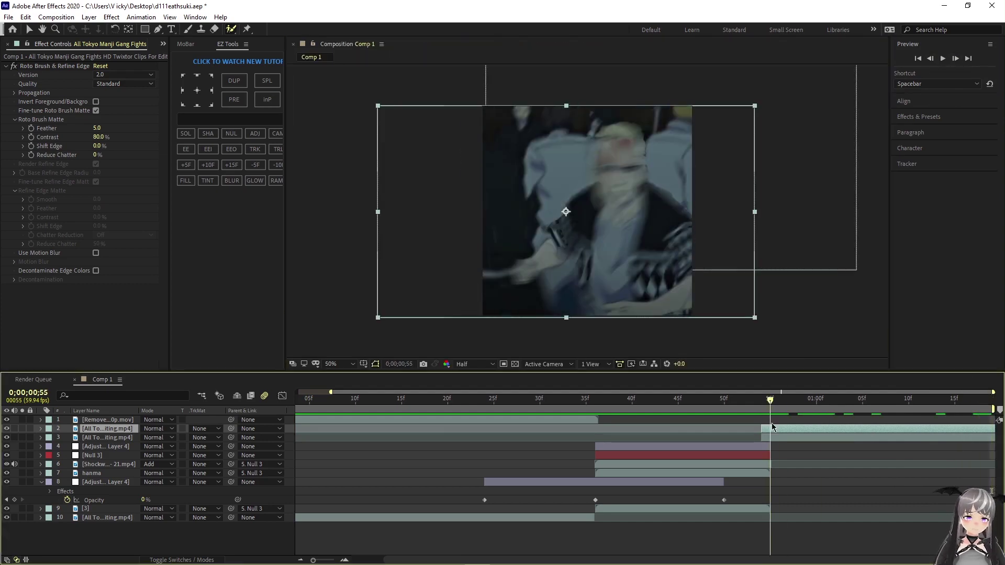
# Apply S_EdgeDetect to the rotoscoped copy at frame 54 and set the Roto Brush quality to Best.
pyautogui.click(919, 117)
pyautogui.write('S_edge')
pyautogui.moveTo(937, 221); pyautogui.dragTo(775, 434)
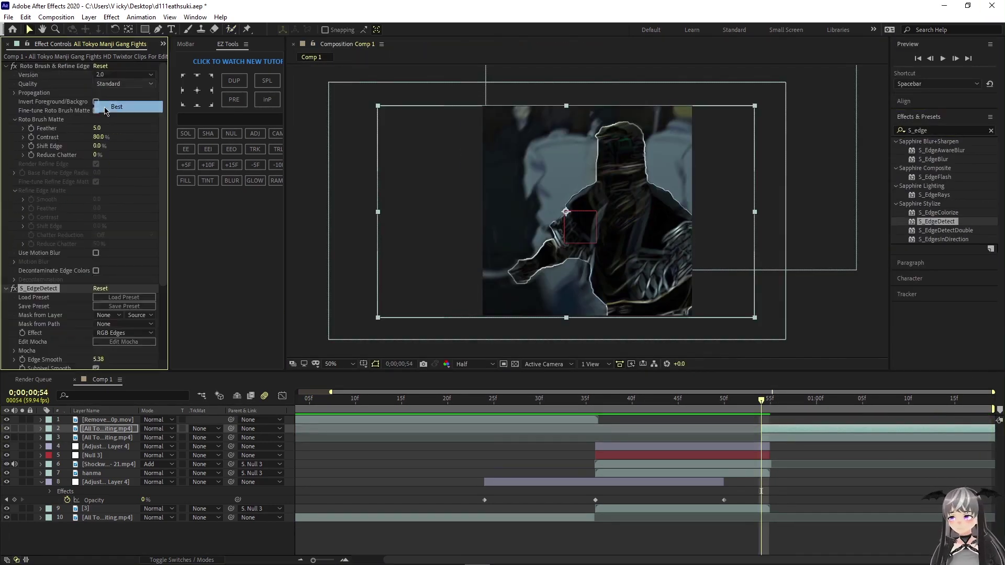
# Set S_EdgeDetect to Mono Edges with Edge Smooth 1.00 and Brightness 3.000, and preview the outline.
pyautogui.moveTo(99, 164); pyautogui.dragTo(119, 170)
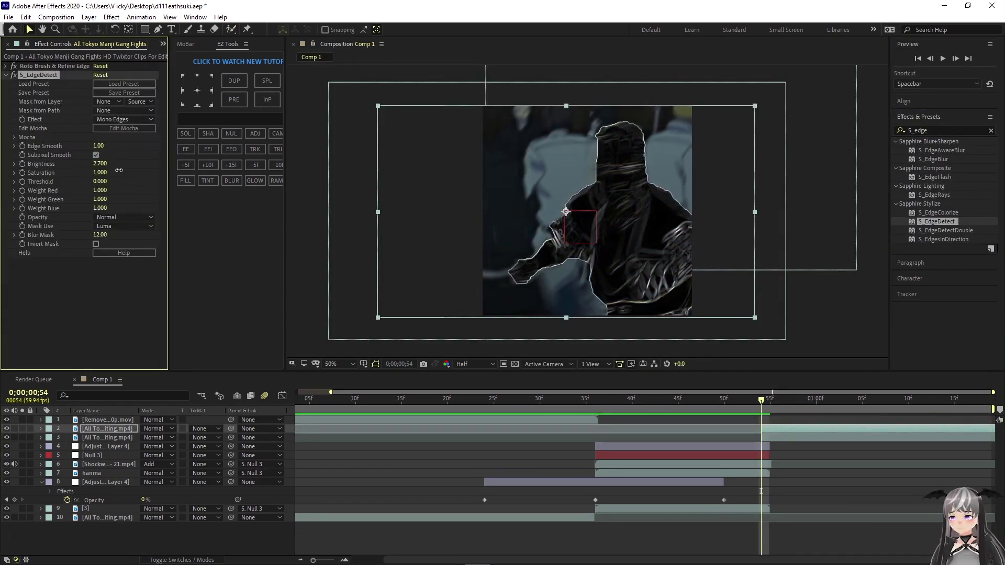
pyautogui.moveTo(119, 170); pyautogui.dragTo(123, 170)
pyautogui.press('space')
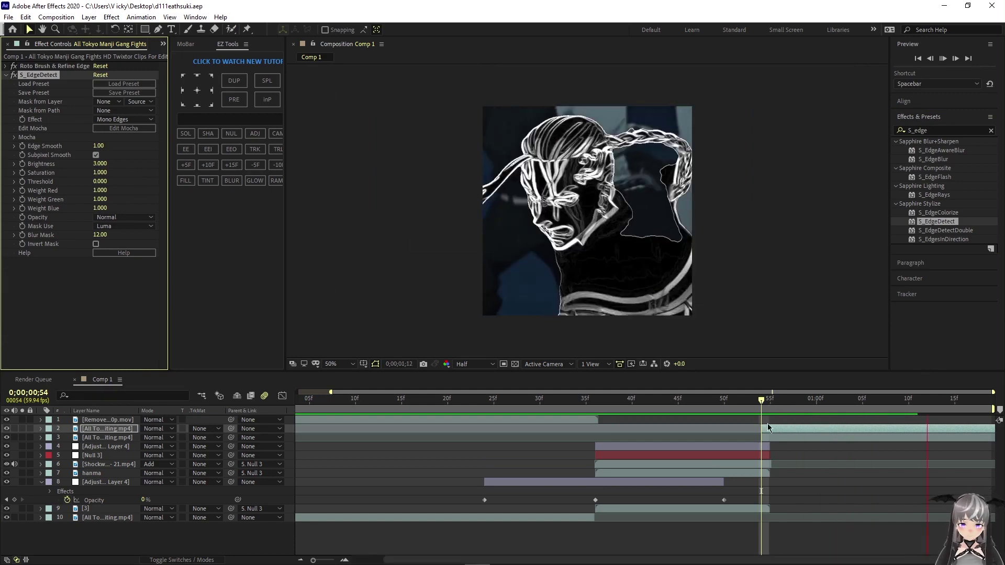
# Touch up the outline copy's Roto Brush selection around the neck at 0;00;01;05 and 0;00;01;10.
pyautogui.doubleClick(818, 428)
pyautogui.moveTo(762, 400); pyautogui.dragTo(863, 431)
pyautogui.click(231, 30)
pyautogui.moveTo(618, 183); pyautogui.dragTo(630, 188)
pyautogui.moveTo(862, 400); pyautogui.dragTo(908, 400)
pyautogui.click(622, 180)
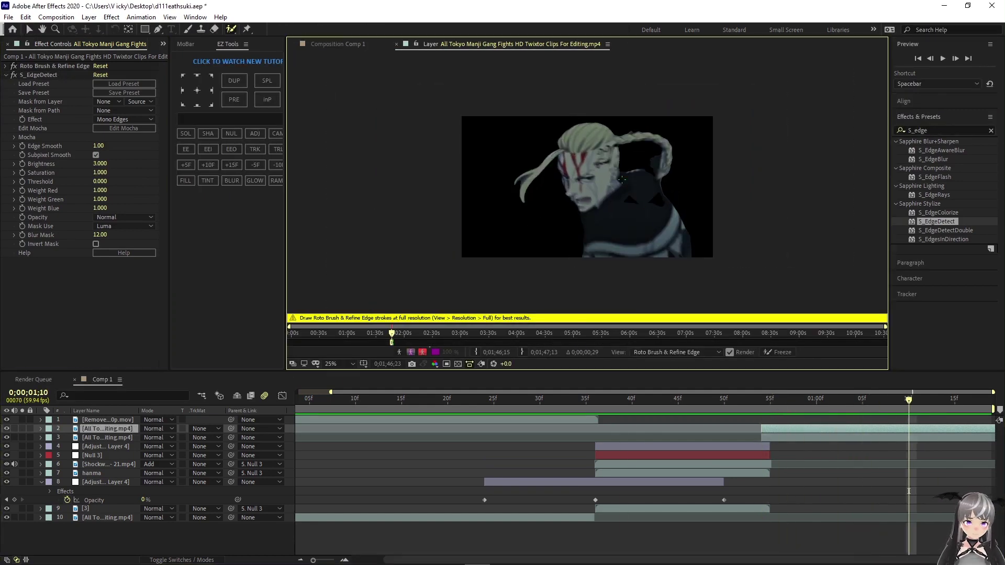
pyautogui.click(861, 393)
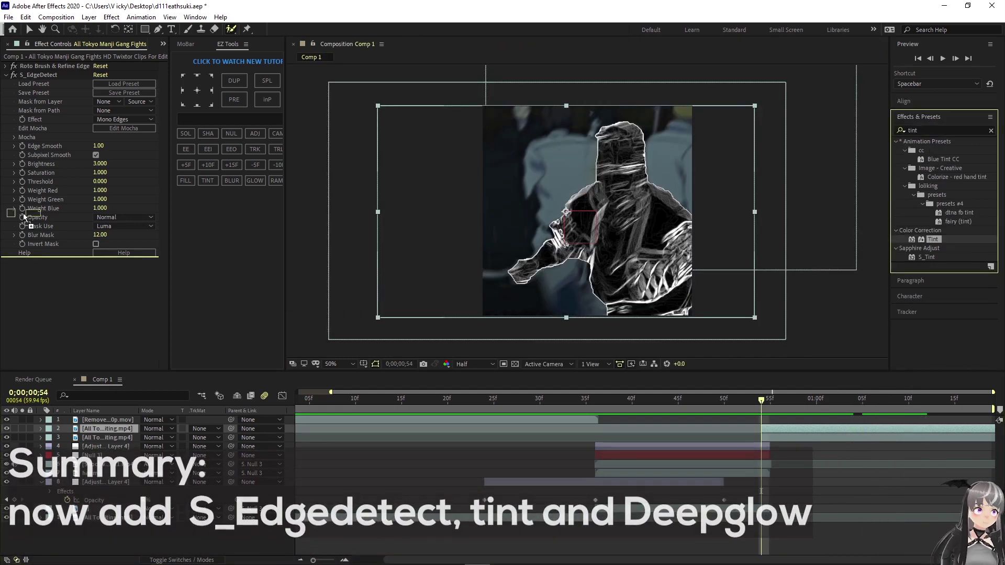
# Add Tint below S_EdgeDetect on the outline copy, try the As Premult opacity option, and preview.
pyautogui.moveTo(23, 216); pyautogui.dragTo(23, 220)
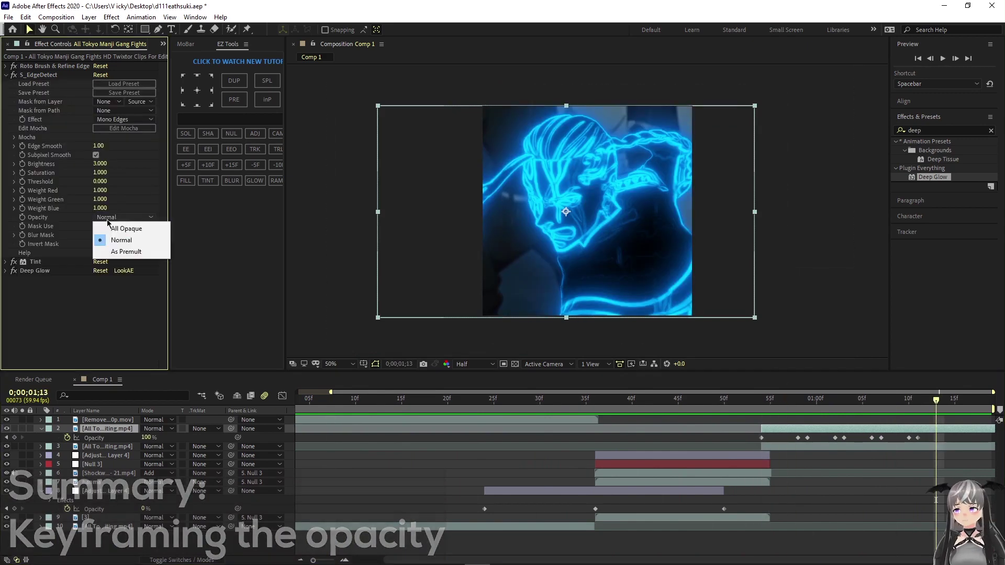
pyautogui.click(111, 252)
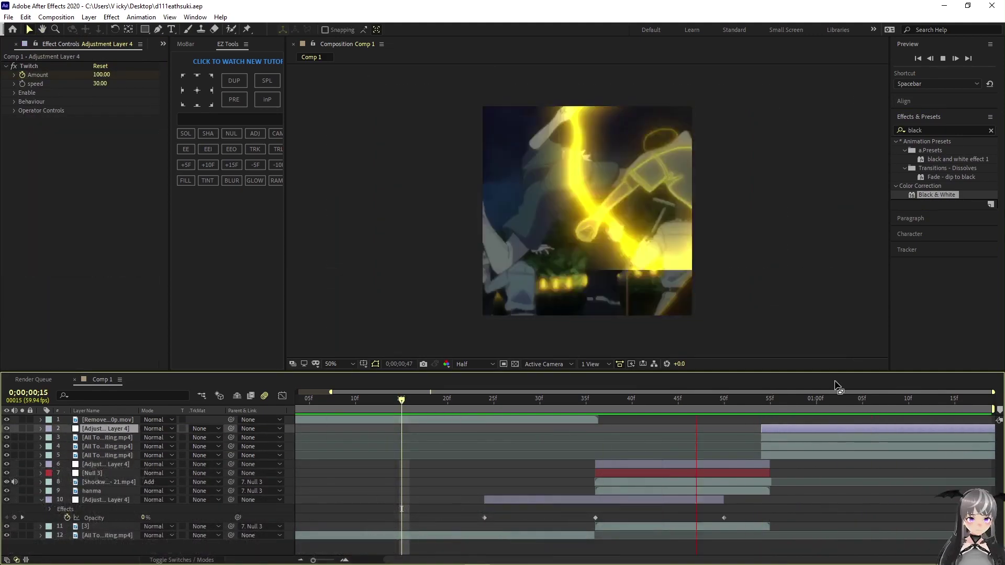
pyautogui.press('space')
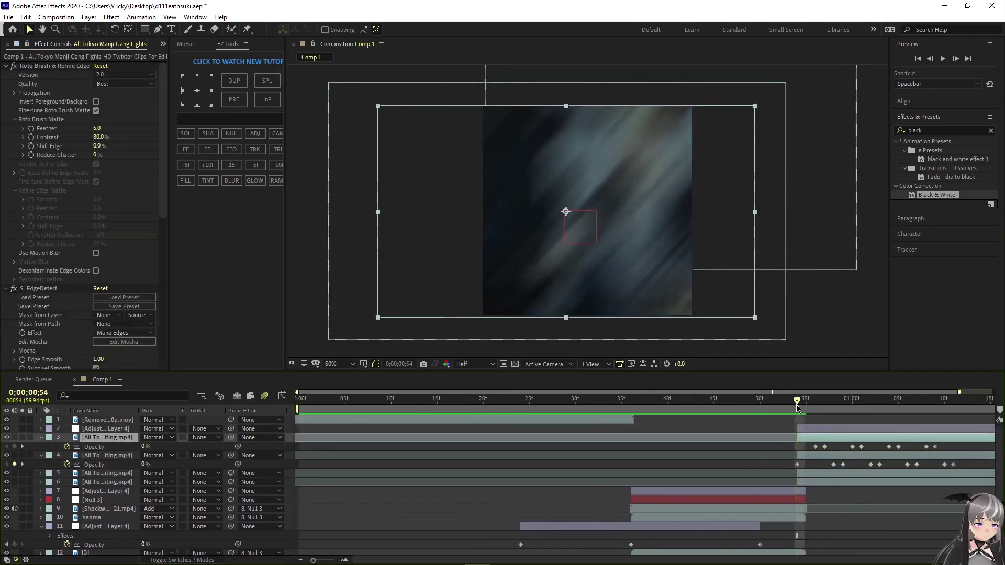
# Try the Add blending mode on the topmost rotoscoped copy and check it through 0;00;01;09.
pyautogui.click(158, 437)
pyautogui.moveTo(796, 408); pyautogui.dragTo(872, 414)
pyautogui.click(196, 218)
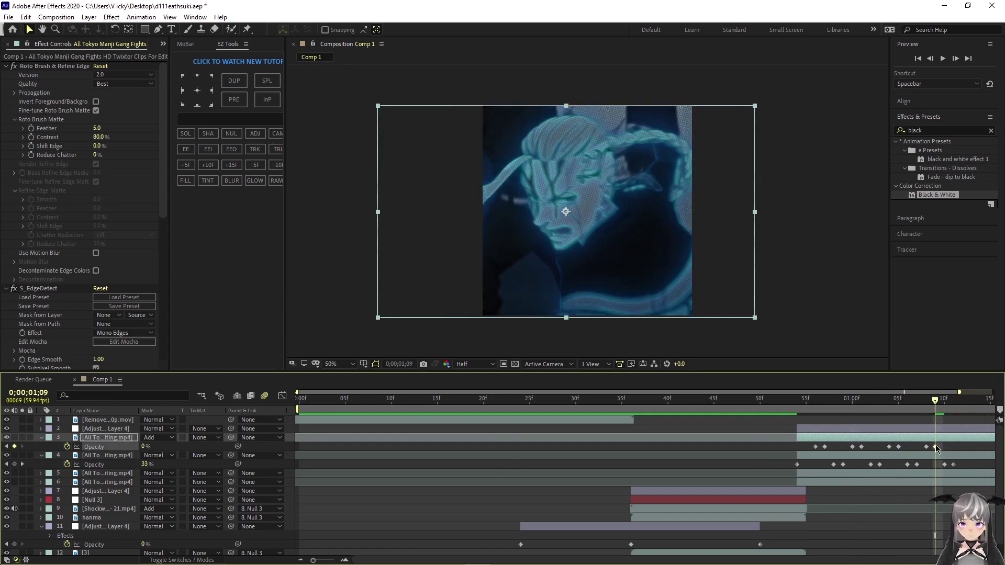
pyautogui.click(6, 66)
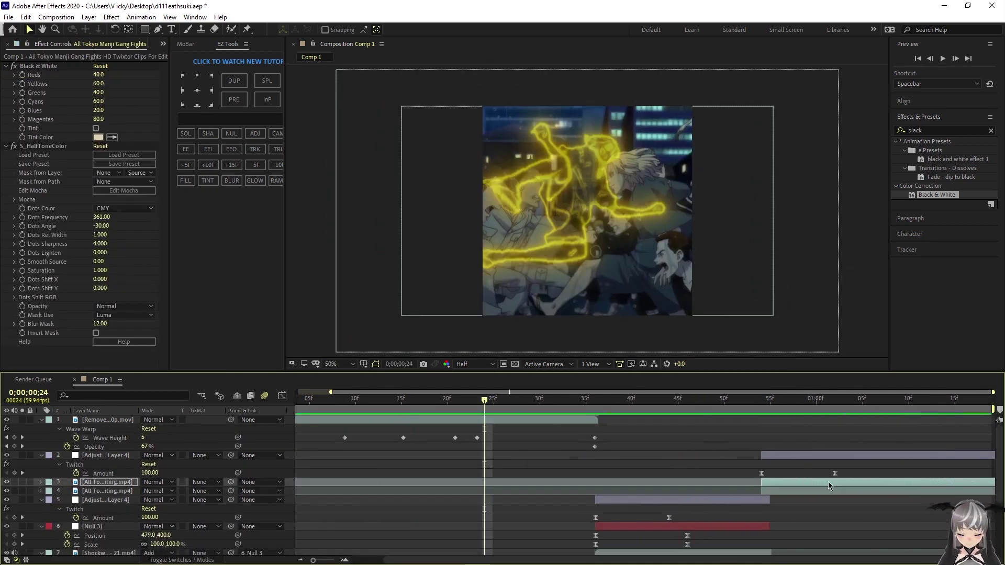
# Retime the outline copy's opacity keyframes after frame 54 and preview the flicker.
pyautogui.click(123, 454)
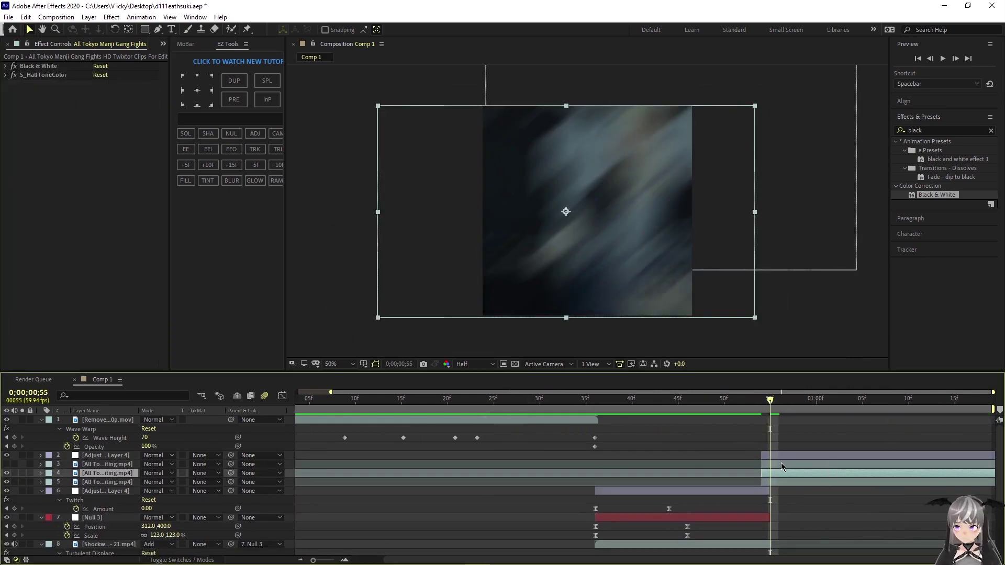
pyautogui.moveTo(932, 473); pyautogui.dragTo(793, 482)
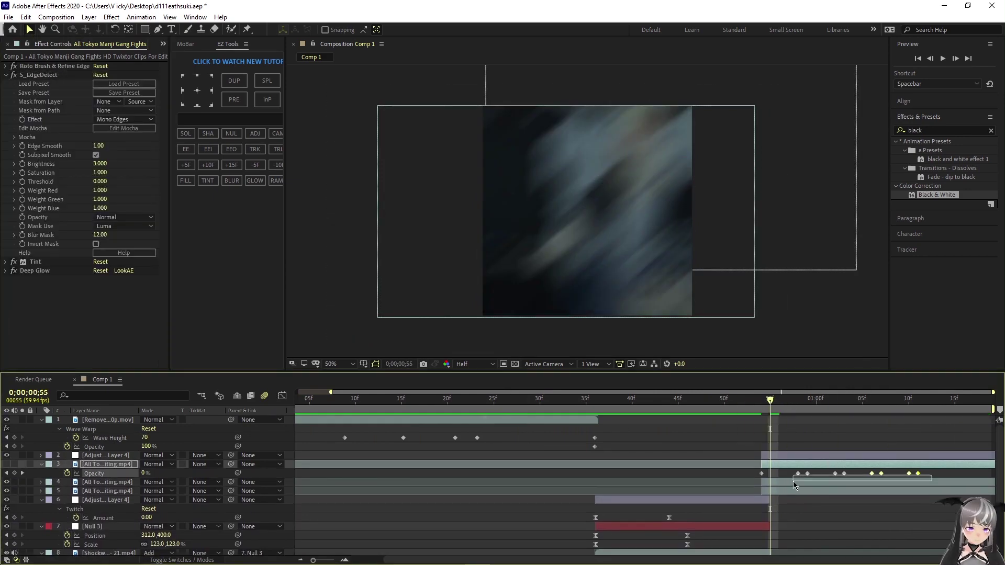
pyautogui.moveTo(792, 482); pyautogui.dragTo(790, 473)
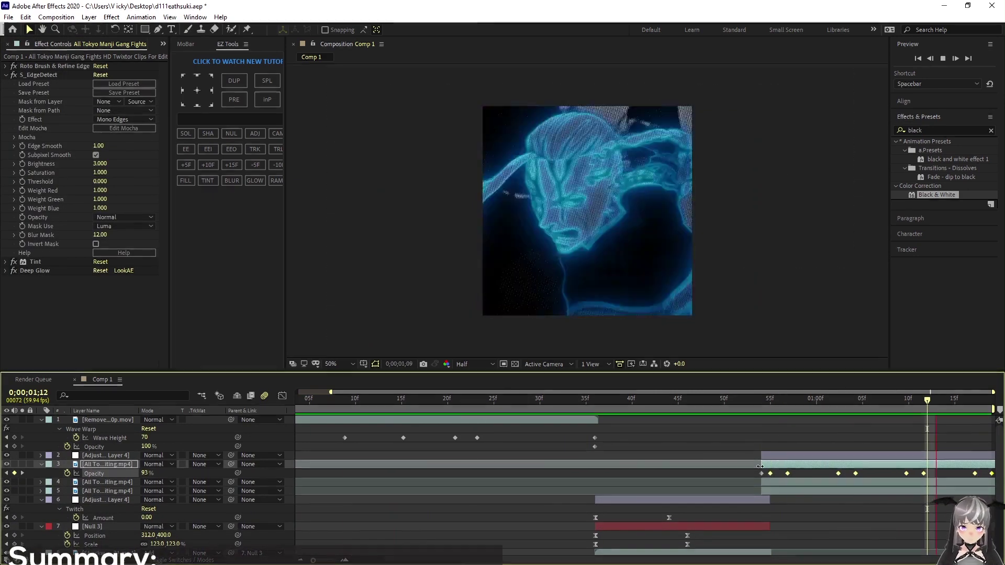
pyautogui.press('space')
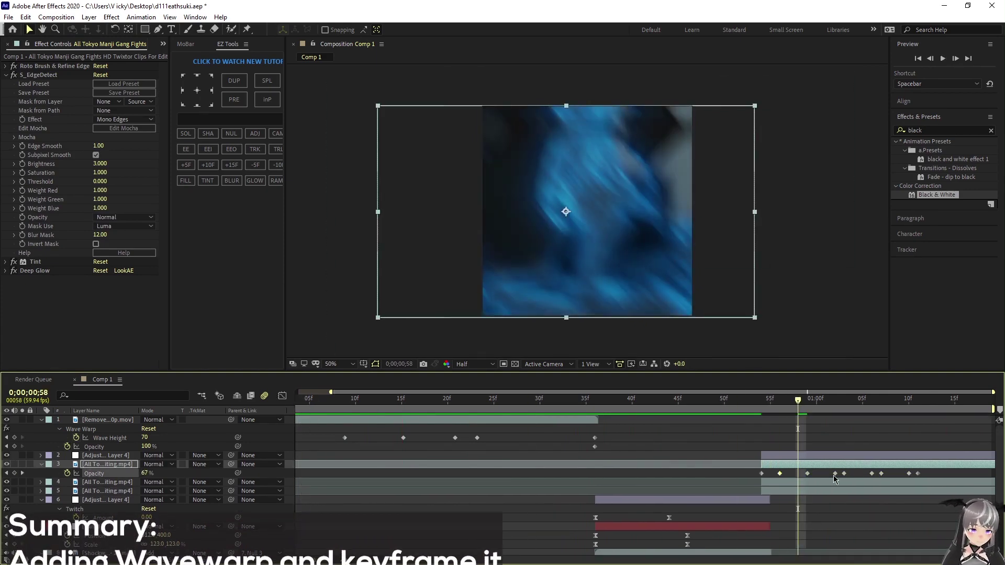